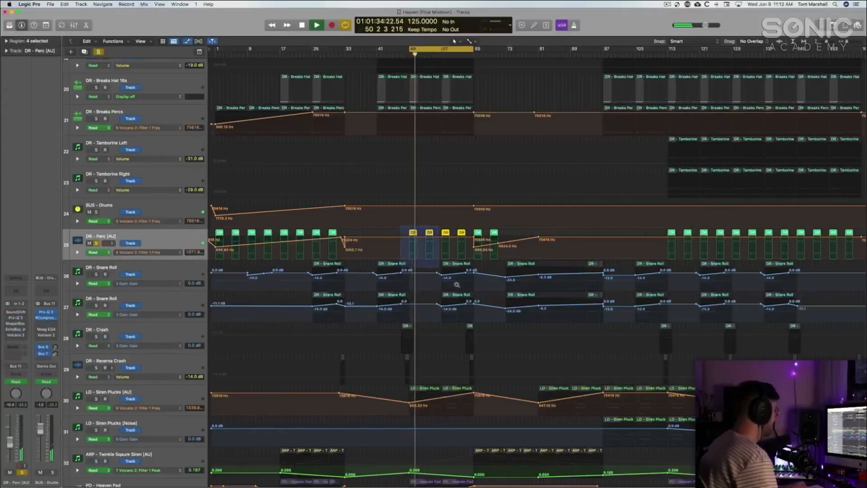
key("z")
left_click(457, 171)
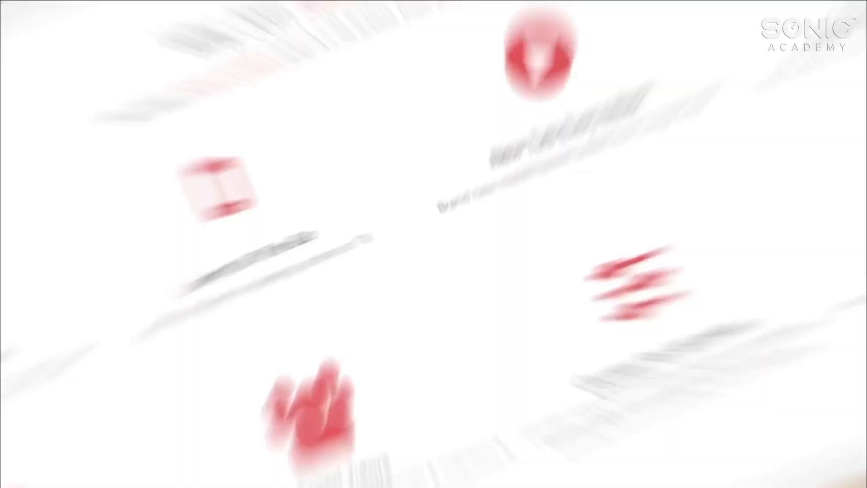
In the web browser, look through the featured, recently added and trending courses on the Sonic Academy courses page.
scroll(604, 59, "down", 6)
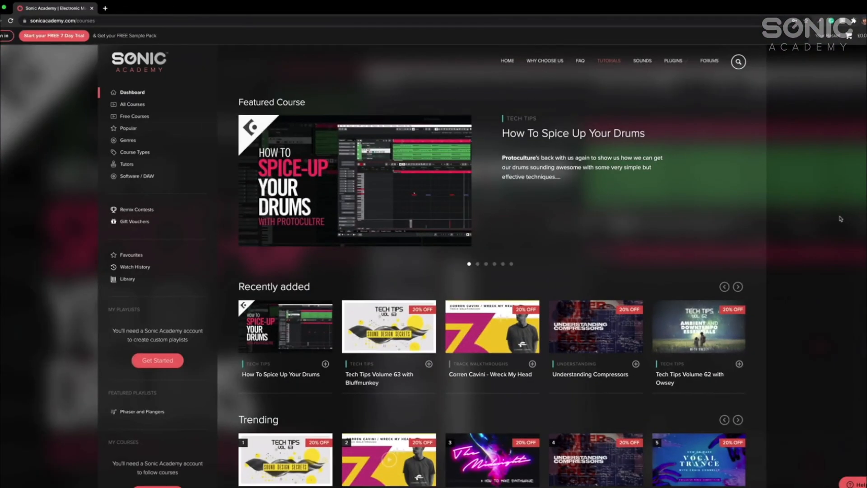
scroll(840, 218, "down", 4)
scroll(840, 219, "down", 3)
scroll(840, 219, "up", 1)
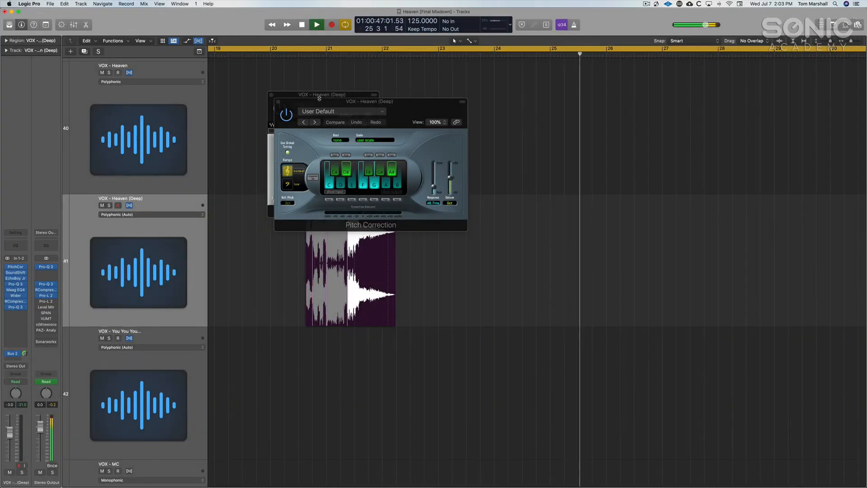
Inspect the Pitch Correction, SoundShifter and Wider plug-ins on the VOX - Heaven (Deep) track side by side, closing their windows when done.
left_click_drag(319, 106, 469, 105)
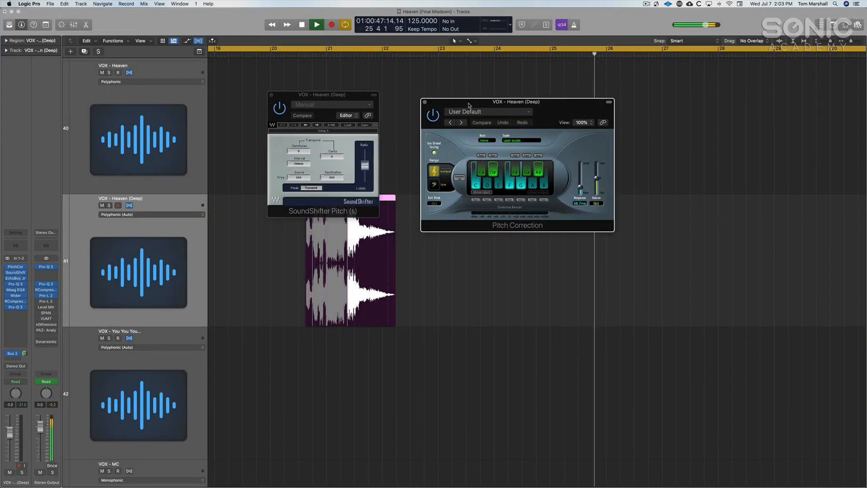
left_click(15, 295)
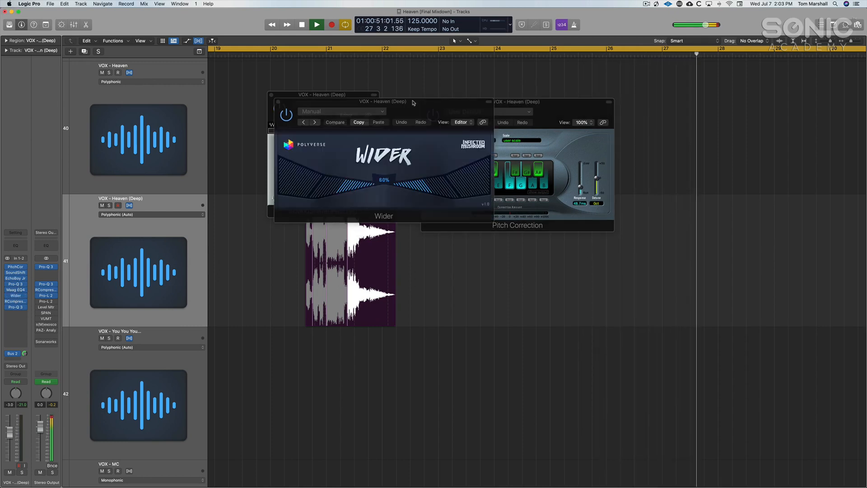
left_click_drag(411, 102, 465, 214)
left_click(271, 95)
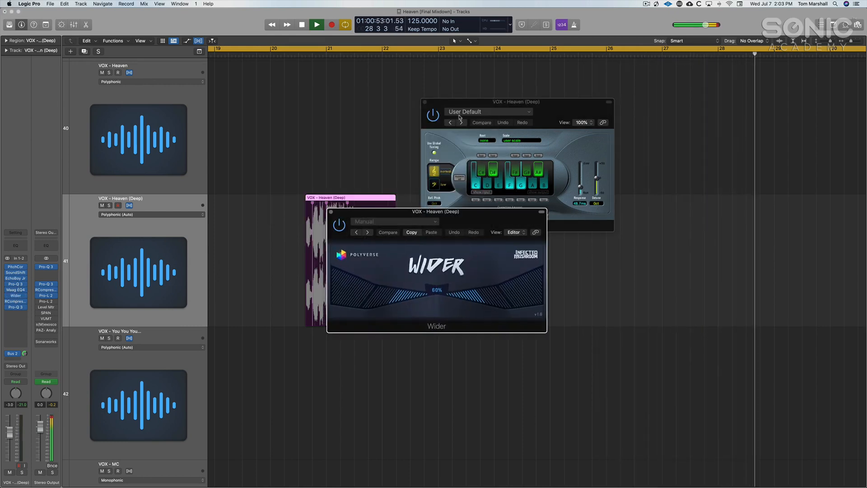
left_click(424, 101)
left_click(330, 211)
Examine the uplift, noise and impact regions around bar 33 on the FX tracks, returning to the full arrangement.
key("z")
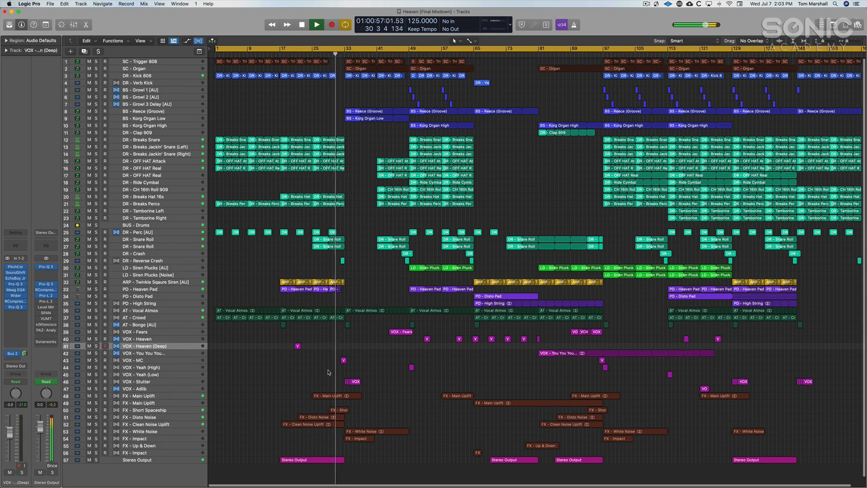
left_click_drag(305, 380, 389, 435)
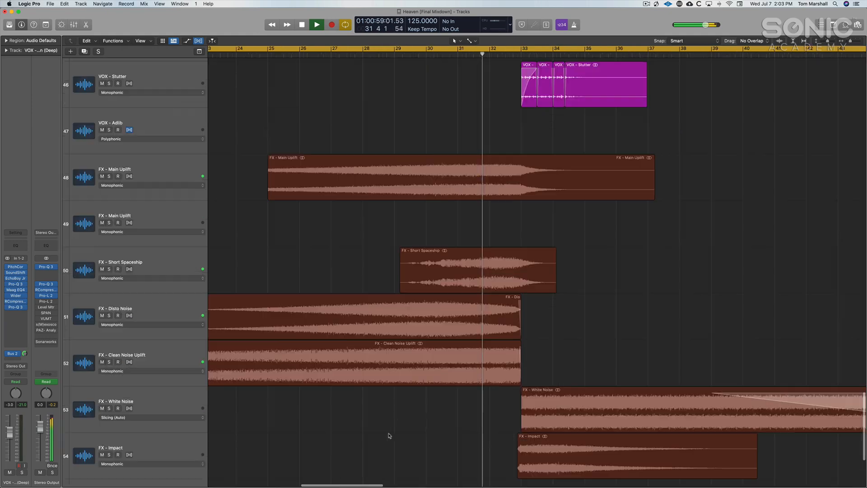
left_click(511, 296, "ctrl+alt")
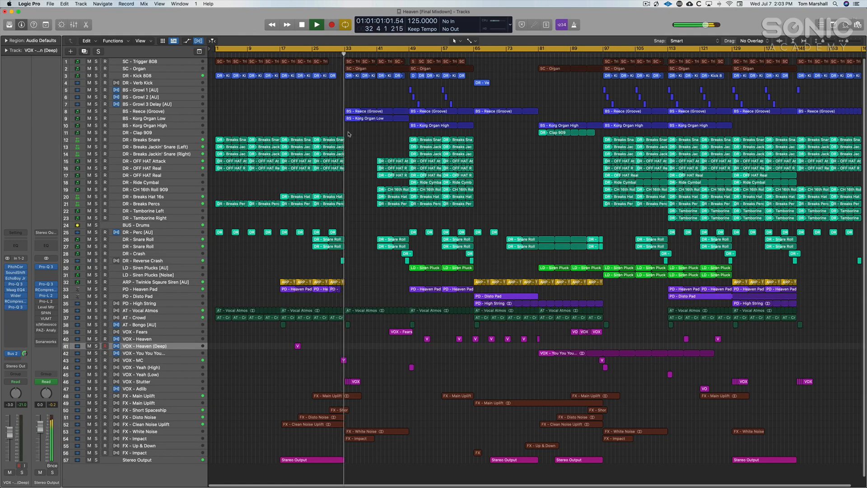
Inspect the SH-2 synthesizer on the BS - Reece (Groove) track and close it.
left_click(155, 112)
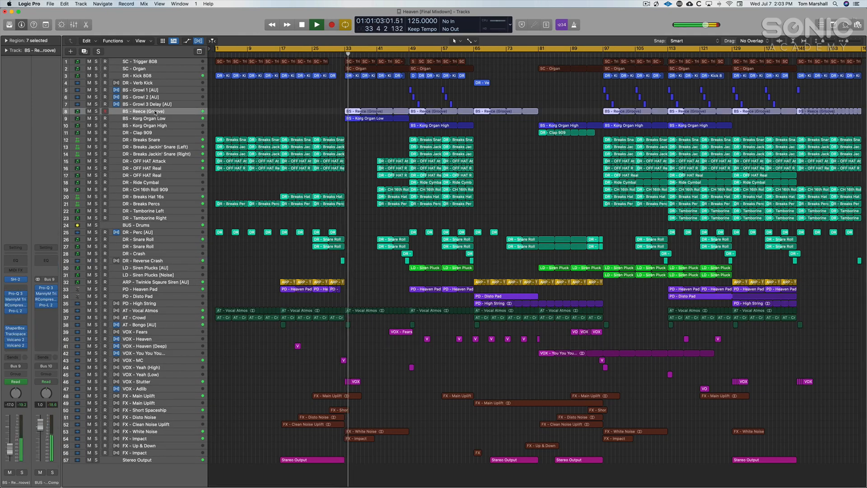
left_click(17, 280)
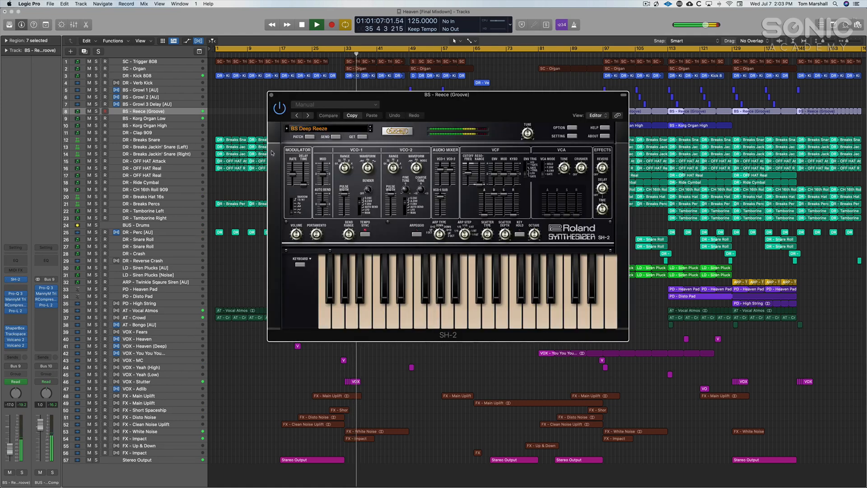
left_click(271, 96)
Inspect the Korg M1 instrument on the BS - Korg Organ Low track and close it.
key("Down")
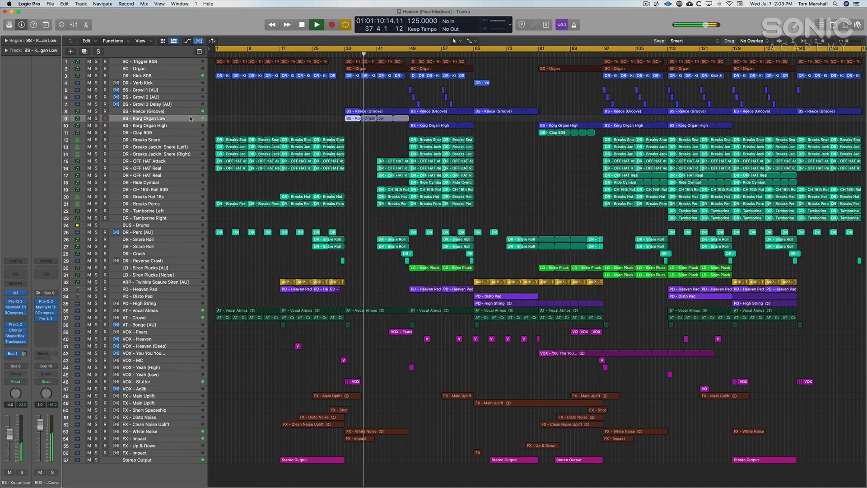
left_click(16, 294)
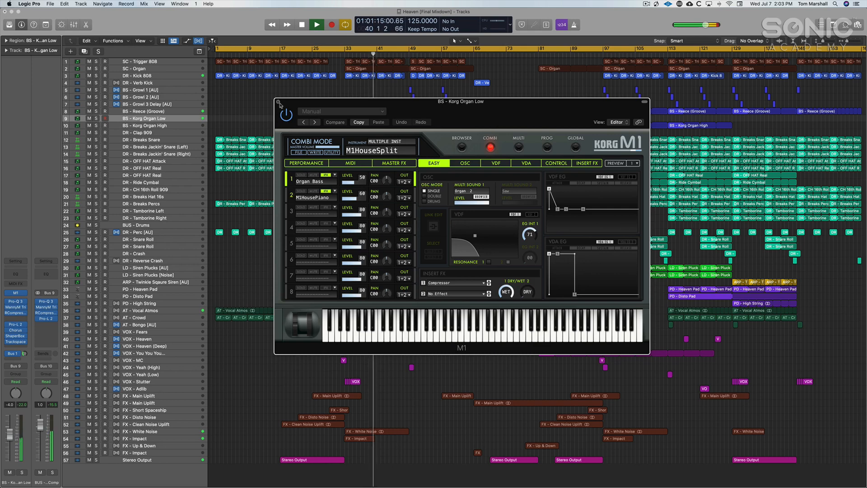
left_click(279, 103)
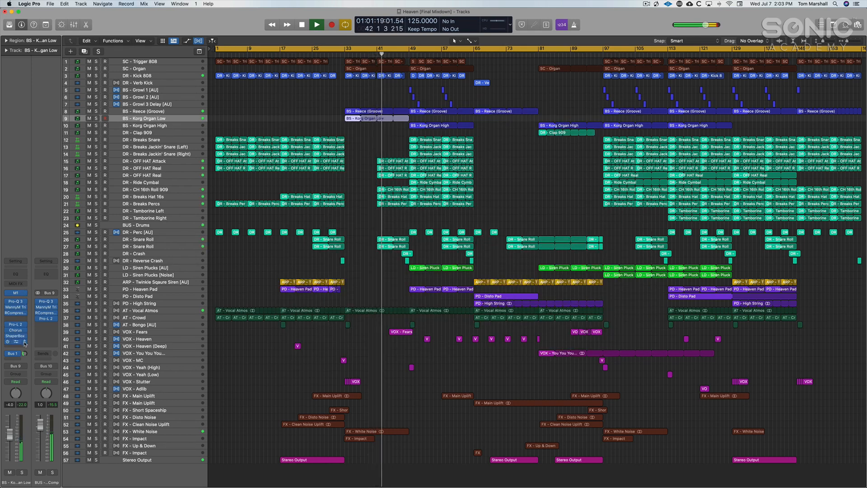
Review the RCompressor and Pro-L 2 settings on the BS - Korg Organ Low track side by side and close both.
left_click(15, 313)
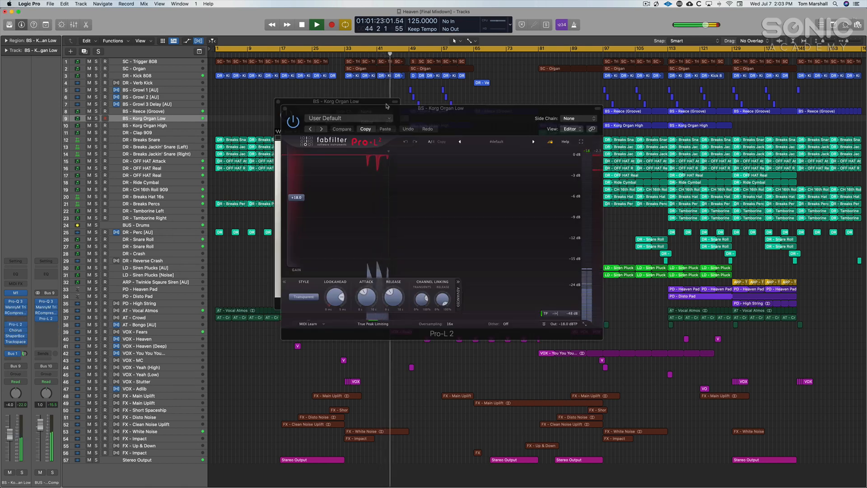
left_click_drag(387, 104, 521, 121)
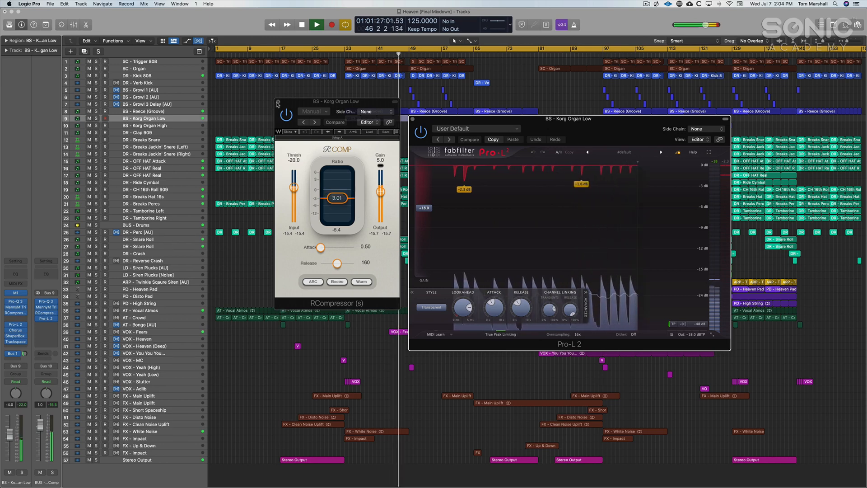
left_click(278, 101)
left_click(411, 119)
left_click(367, 157)
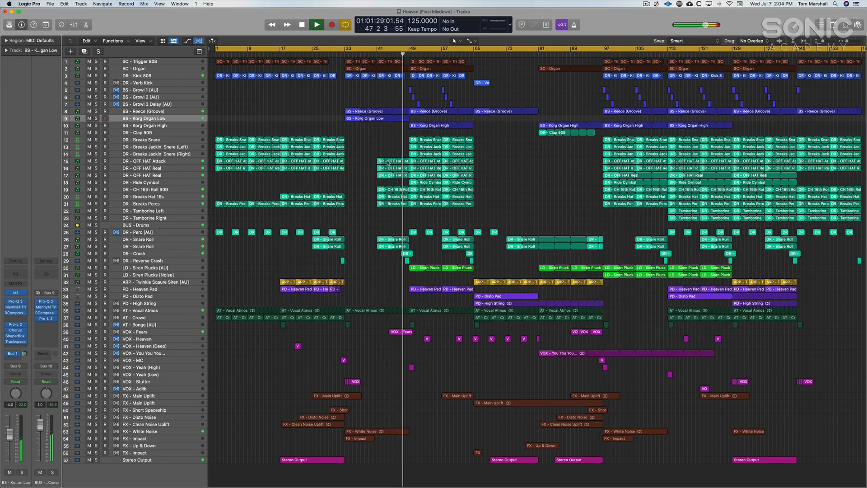
Inspect the Battery 4 sampler on the DR - OFF HAT Attack track, close it and clear the region selection.
left_click(161, 163)
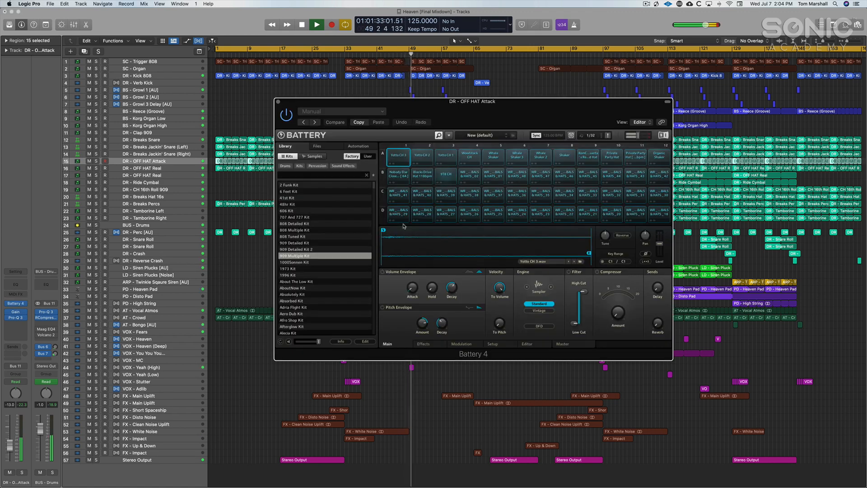
left_click(277, 102)
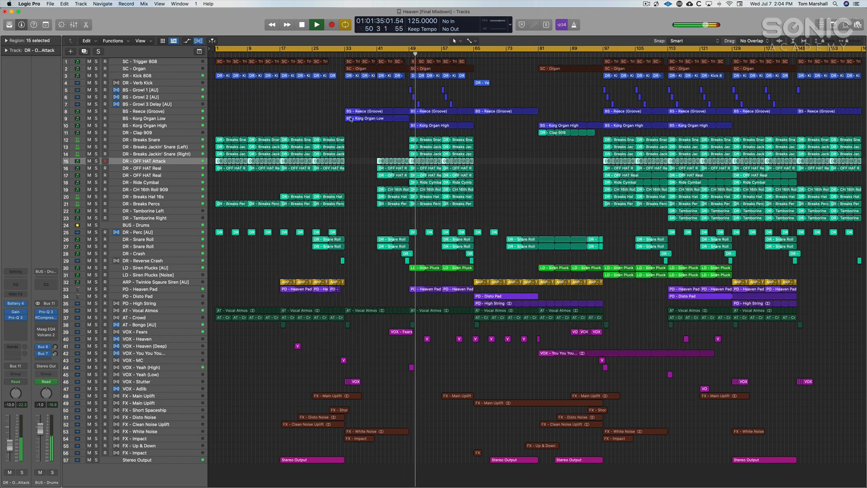
left_click(480, 122)
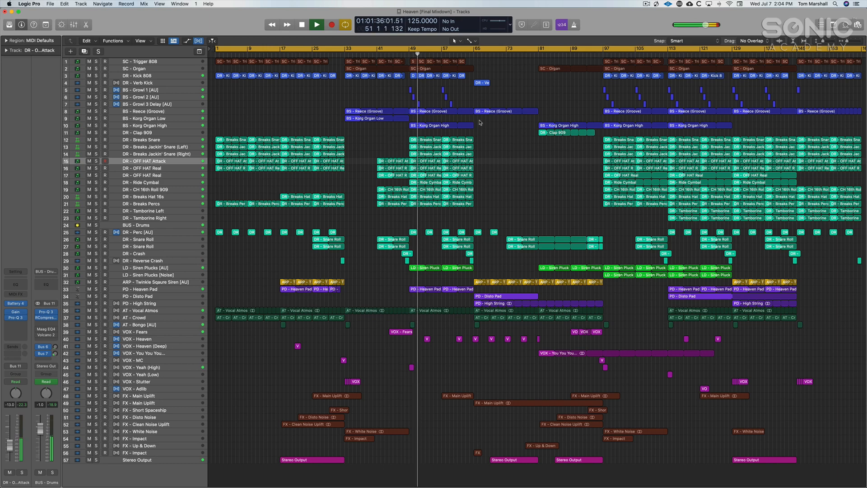
Inspect the Battery 4 kit on the LD - Siren Plucks [AU] track, close it and clear the region selection.
left_click(183, 270)
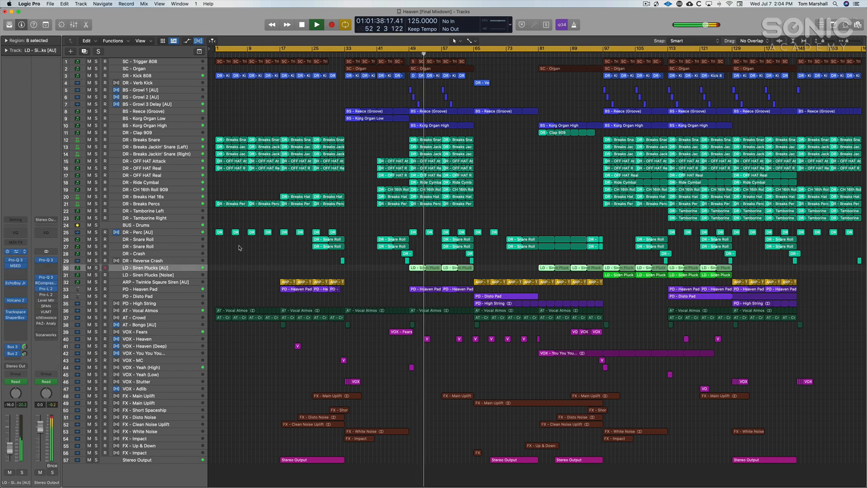
key("v")
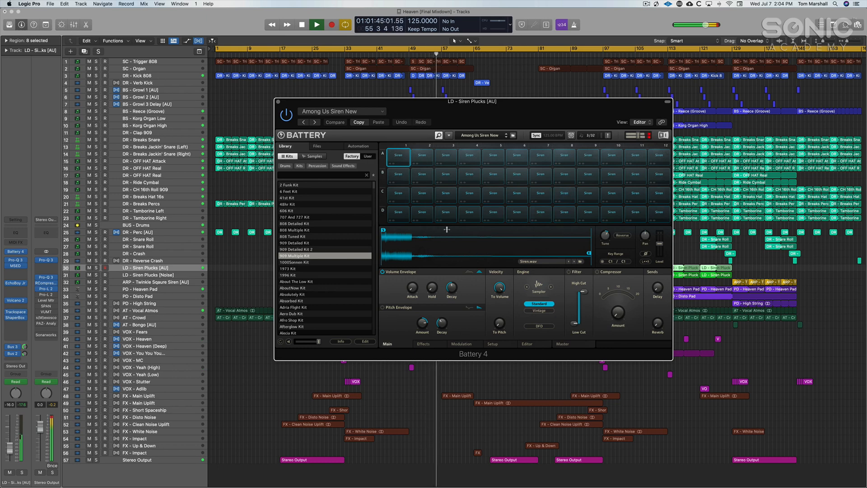
left_click(278, 103)
left_click(414, 281)
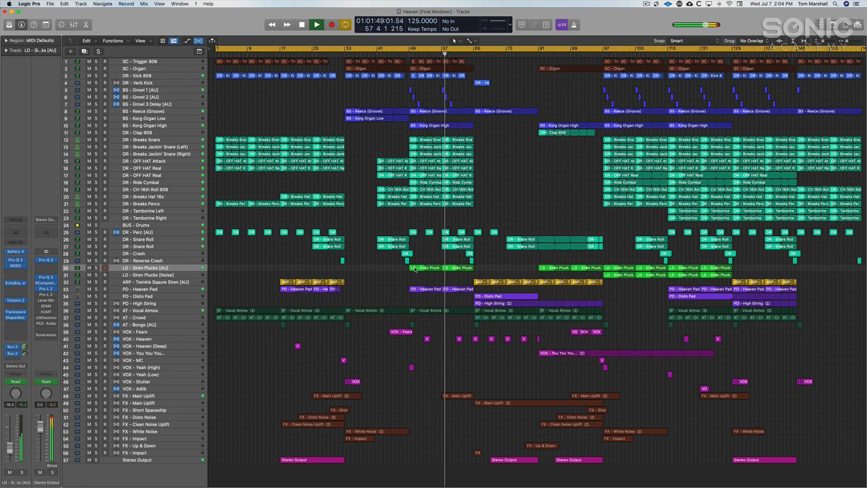
Examine the MIDI notes of the first two LD - Siren Plucks [AU] regions in the Piano Roll and close it.
double_click(415, 268)
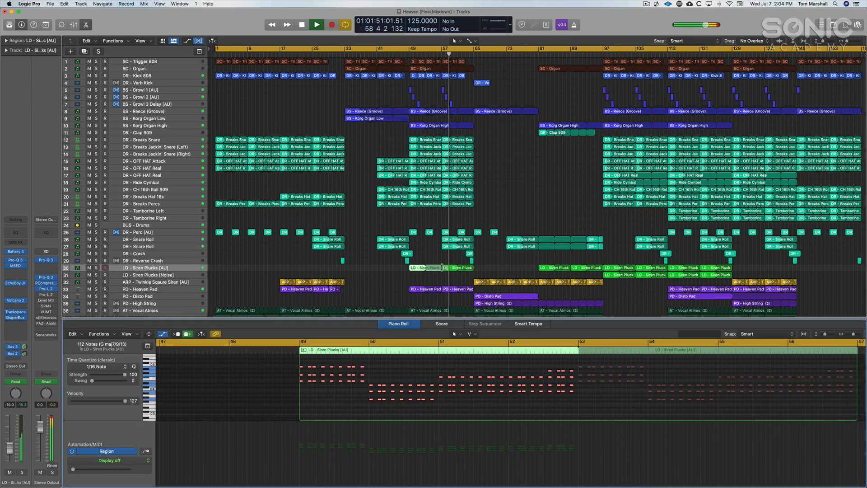
left_click(449, 268)
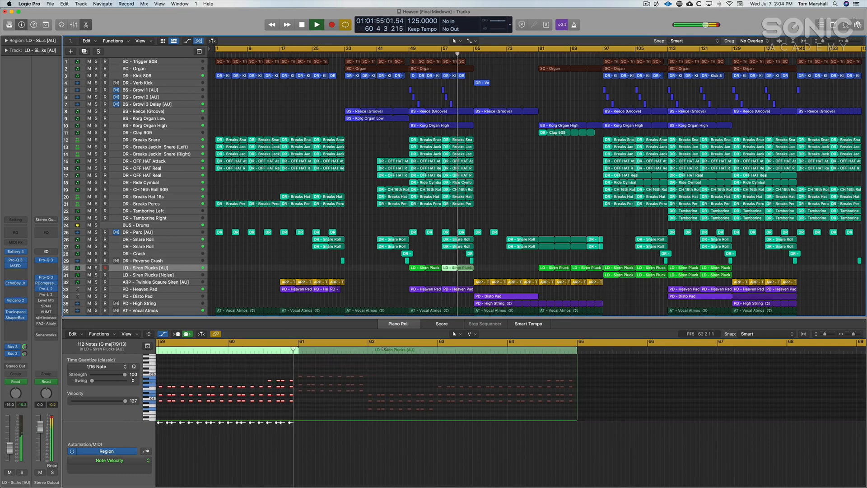
left_click(394, 324)
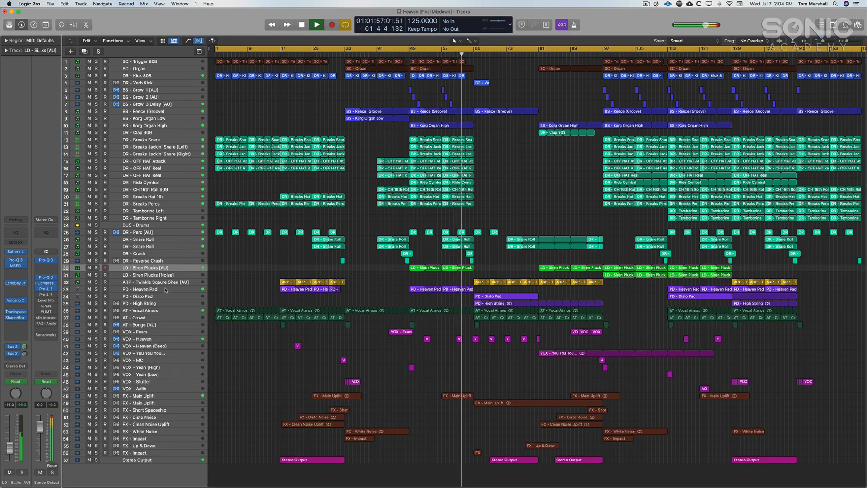
Examine the chord notes of the PD - Heaven Pad regions in the Piano Roll, close it and deselect the regions.
left_click(166, 291)
double_click(448, 290)
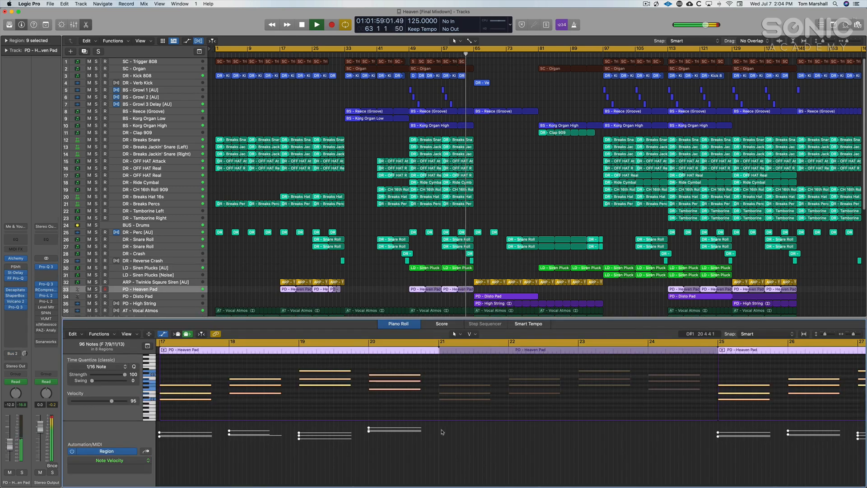
scroll(442, 432, "right", 10)
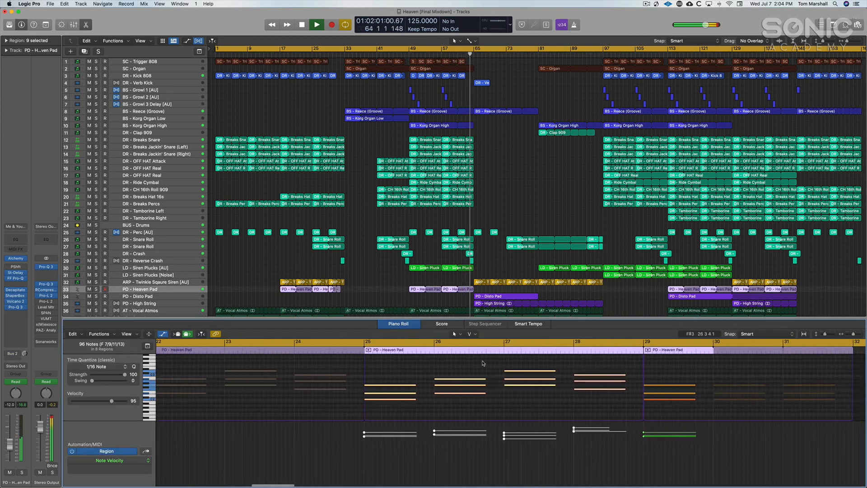
left_click(416, 328)
left_click(387, 289)
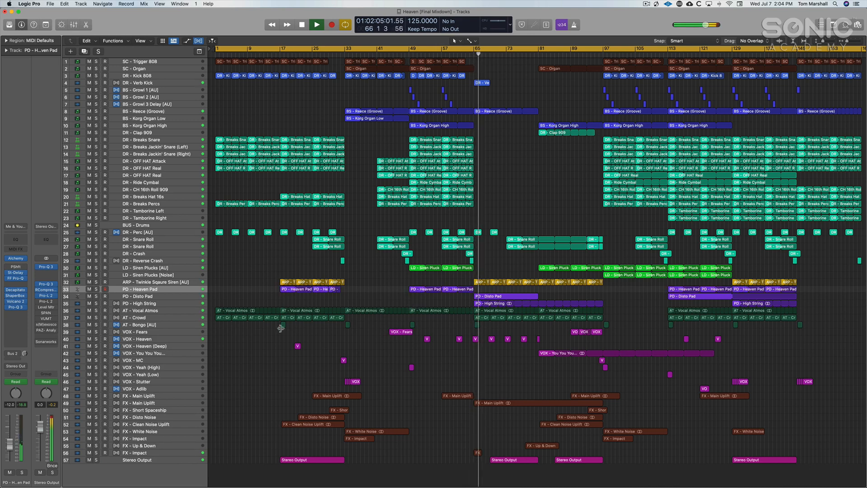
Review the VOX - Heaven track's filter frequency automation and its Volcano 2 plug-in, returning to the full arrangement with Flex view shown.
left_click(174, 337)
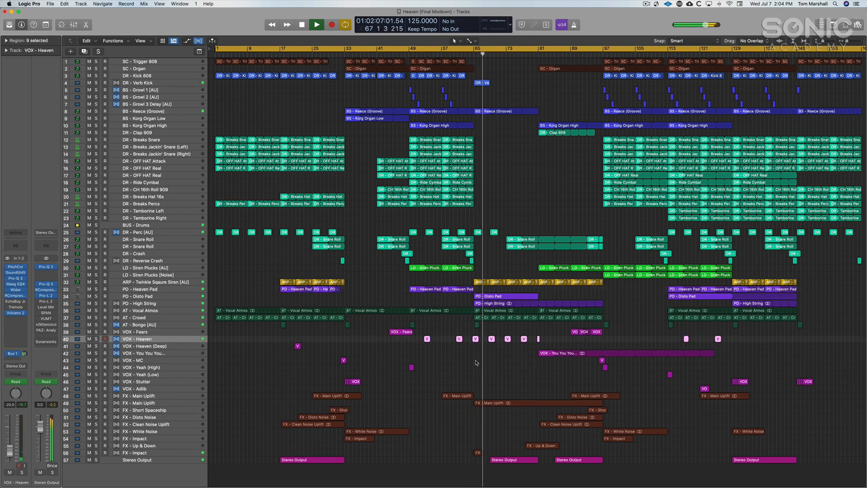
left_click_drag(398, 360, 606, 323)
key("z")
key("a")
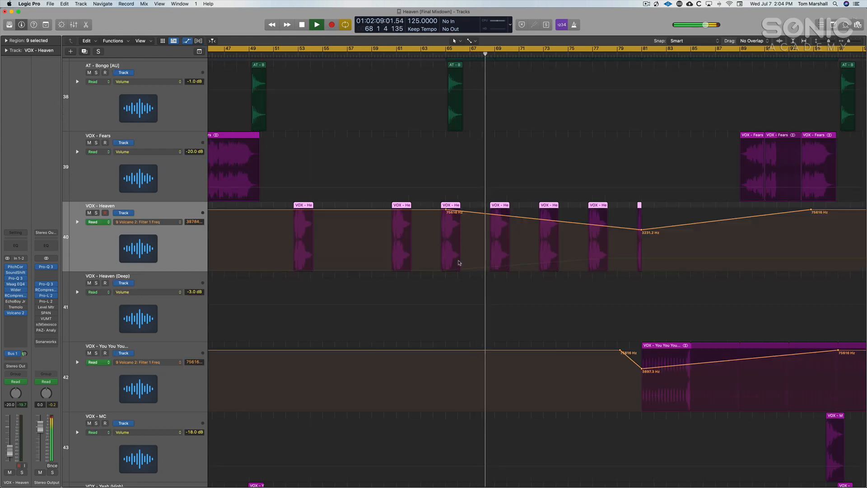
left_click(15, 315)
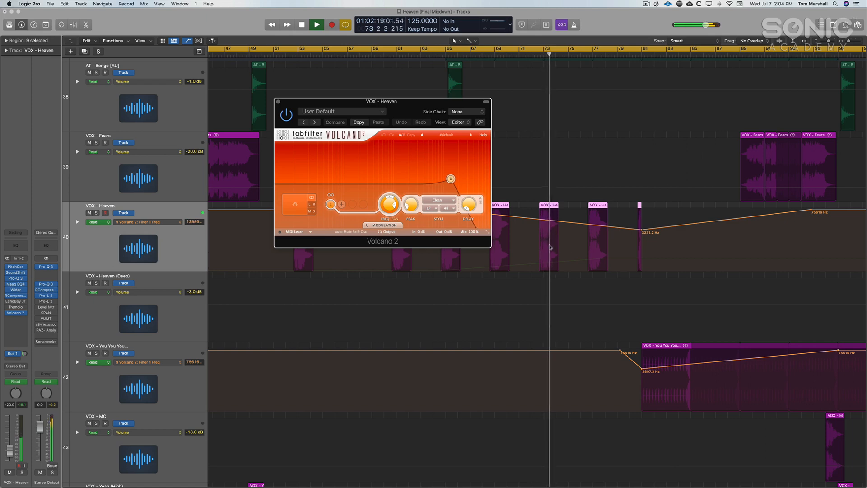
left_click(278, 101)
key("super+f")
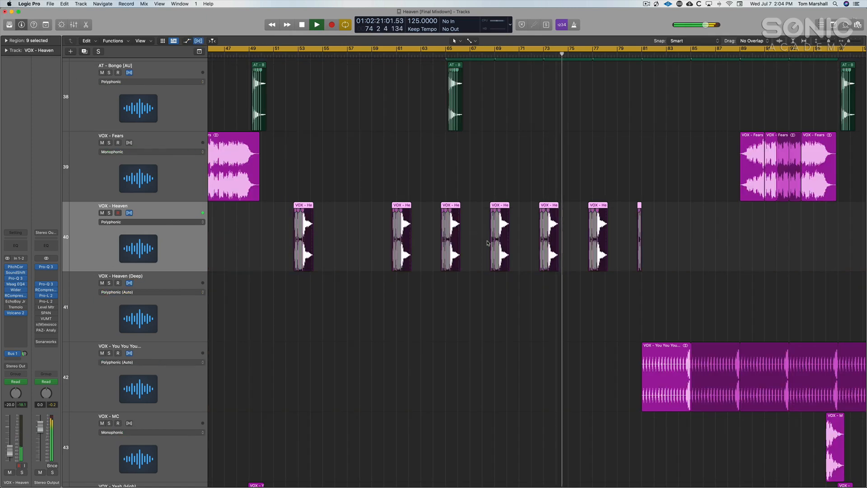
key("z")
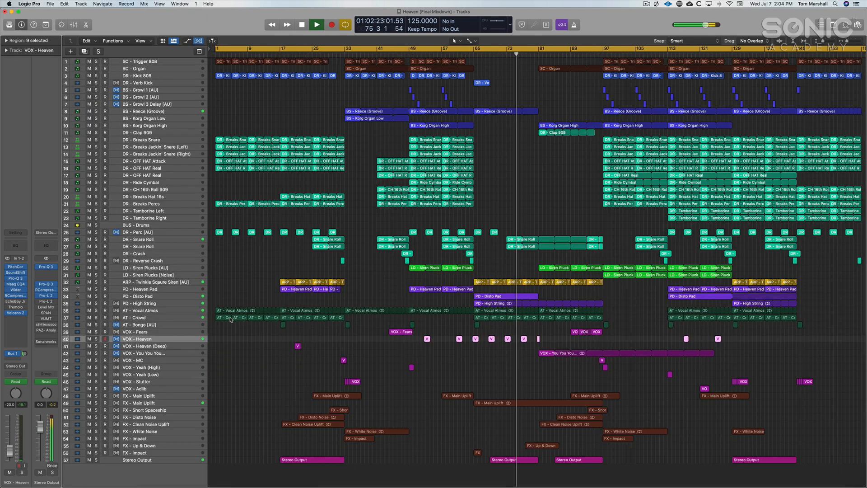
Show the automation lanes and review the automation on the percussion, siren, pad, vocal and FX tracks down to the Stereo Output.
left_click(187, 283)
key("super+Down")
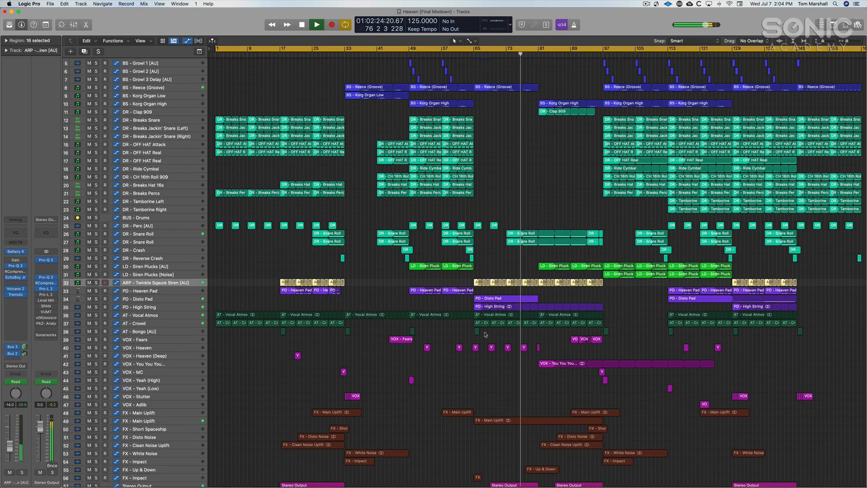
key("a")
scroll(562, 361, "down", 1)
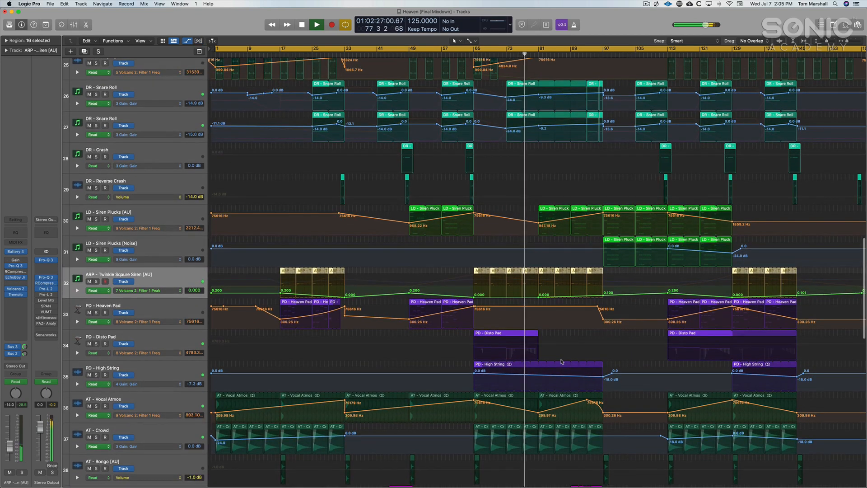
scroll(521, 158, "up", 4)
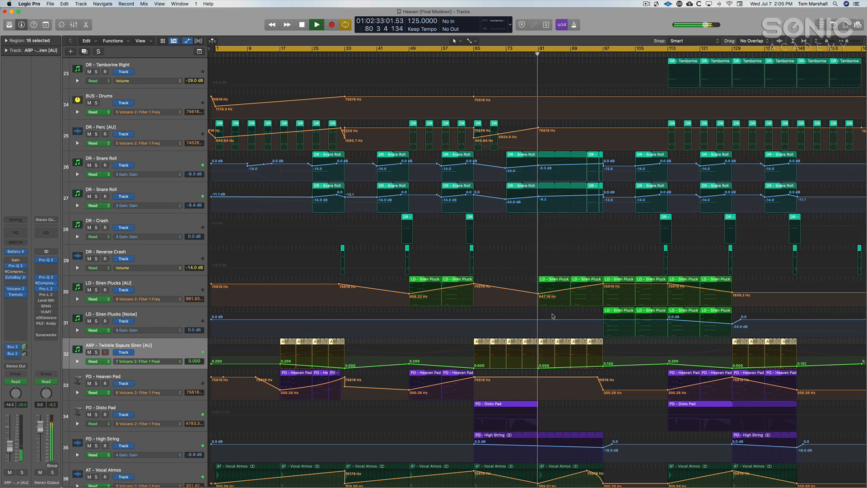
scroll(552, 316, "down", 1)
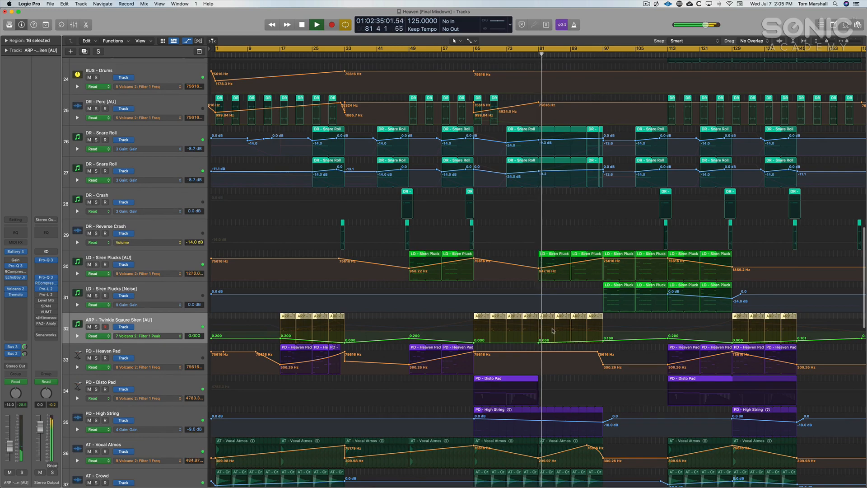
scroll(546, 323, "down", 7)
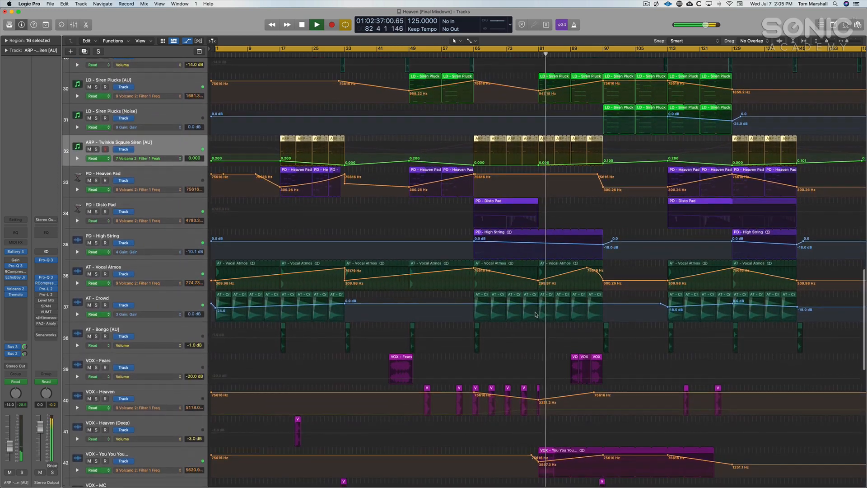
scroll(535, 259, "down", 2)
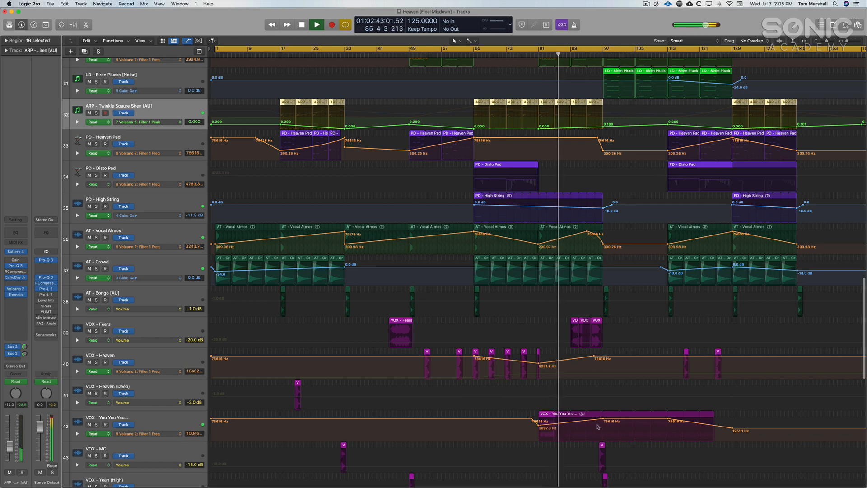
scroll(597, 427, "down", 8)
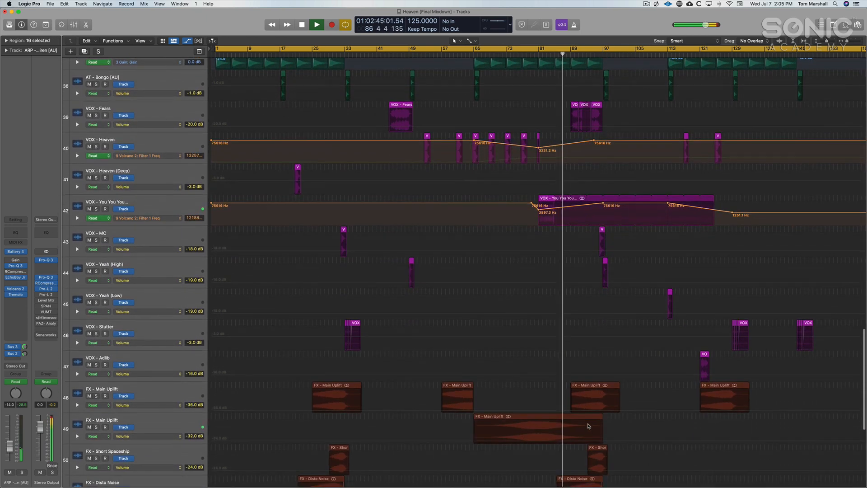
scroll(588, 426, "down", 8)
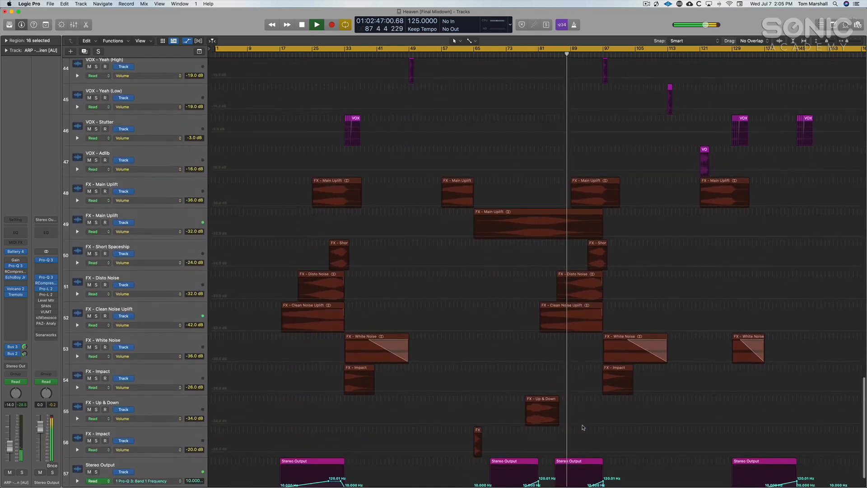
scroll(582, 427, "down", 2)
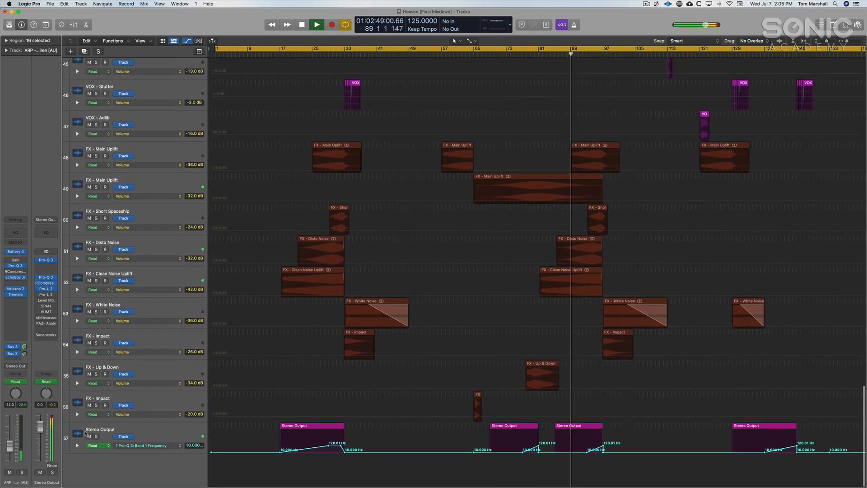
Inspect the first Pro-Q 3 low-cut on the Stereo Output track alongside its Band 1 Frequency automation and close it.
left_click(134, 427)
left_click(16, 277)
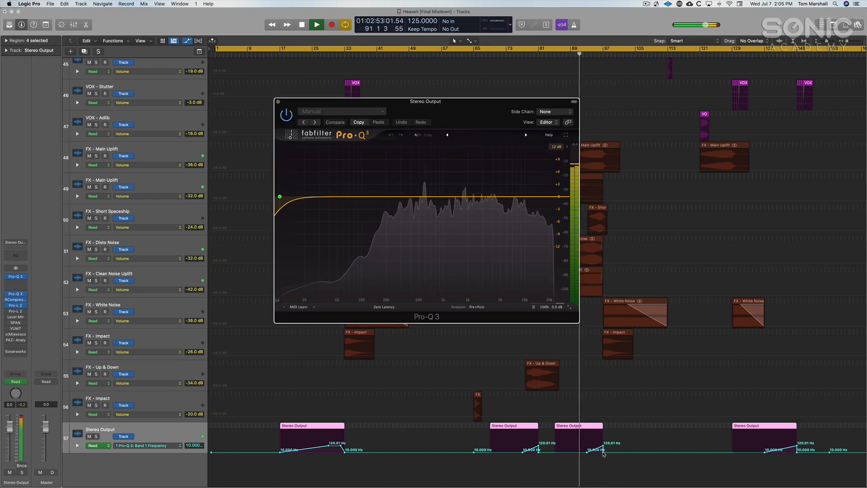
left_click_drag(391, 102, 469, 113)
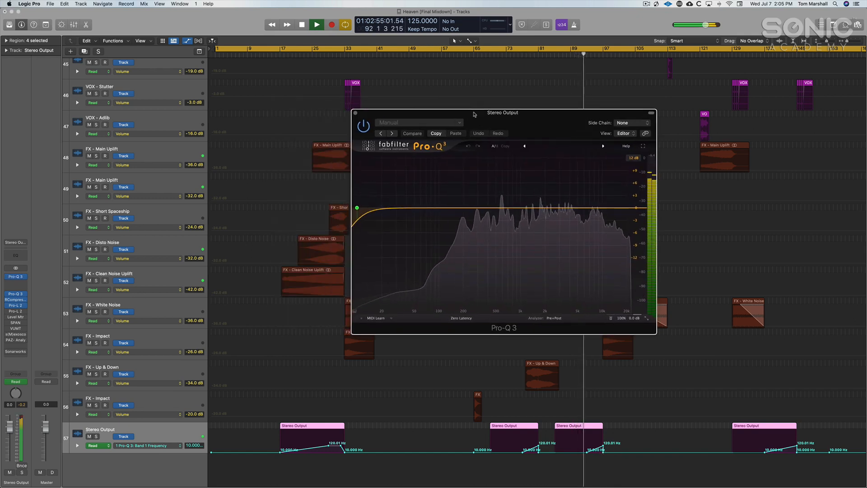
left_click(355, 113)
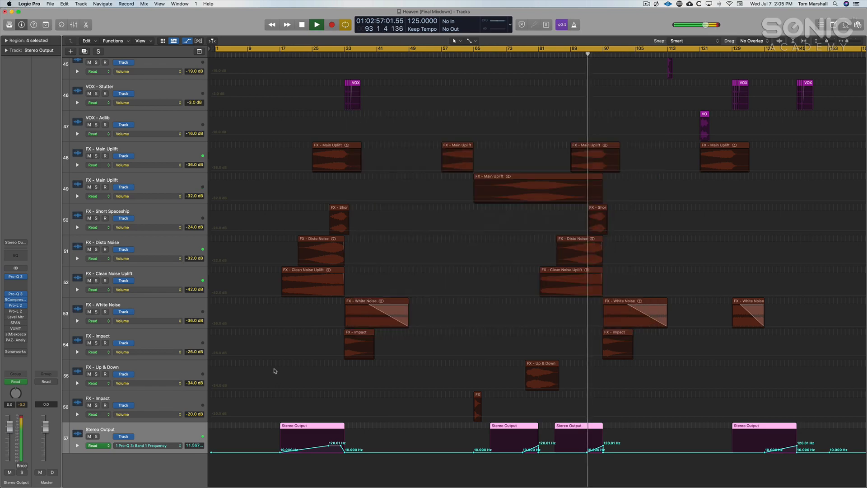
Hide the automation lanes, view the snare roll and siren pluck regions around bar 97 up close and return to the full arrangement.
key("a")
key("super+Up")
key("super+Up")
key("super+Up")
key("super+Up")
key("super+Up")
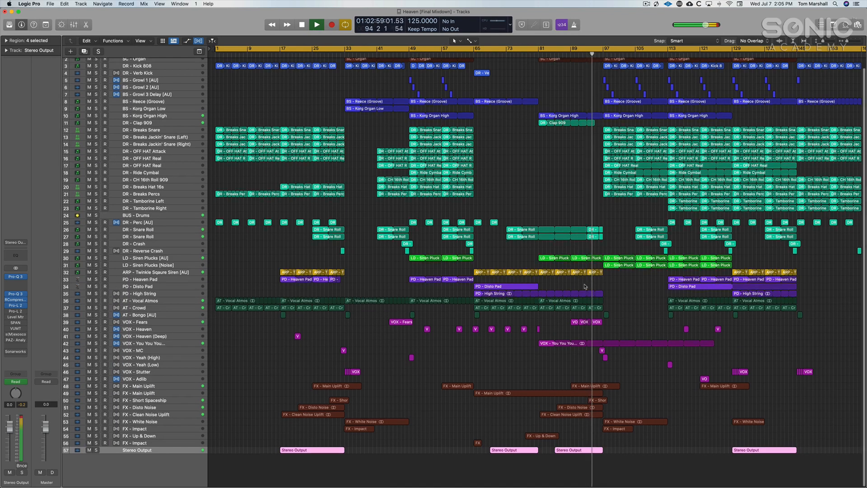
scroll(577, 230, "up", 1)
left_click_drag(577, 215, 634, 283)
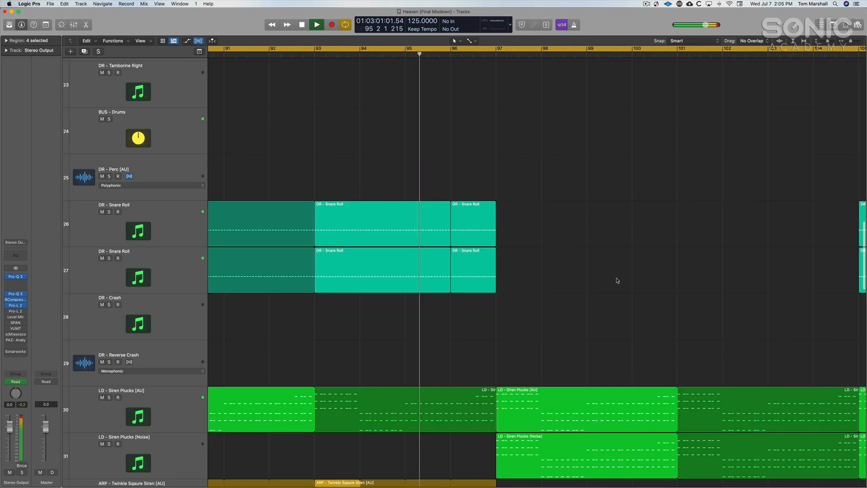
left_click(518, 295, "ctrl+alt")
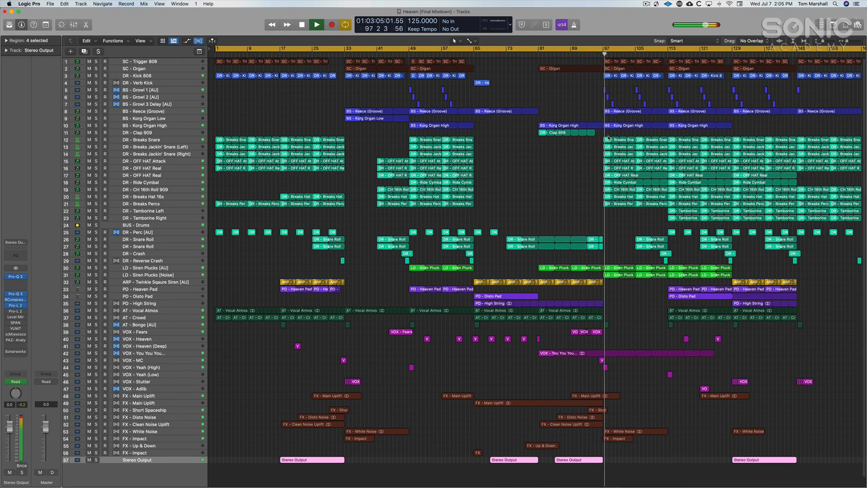
Review the three BS - Growl tracks from bar 97 and lay out the SoundShifter Pitch plug-ins of BS - Growl 3 Delay [AU] for comparison.
left_click(163, 91)
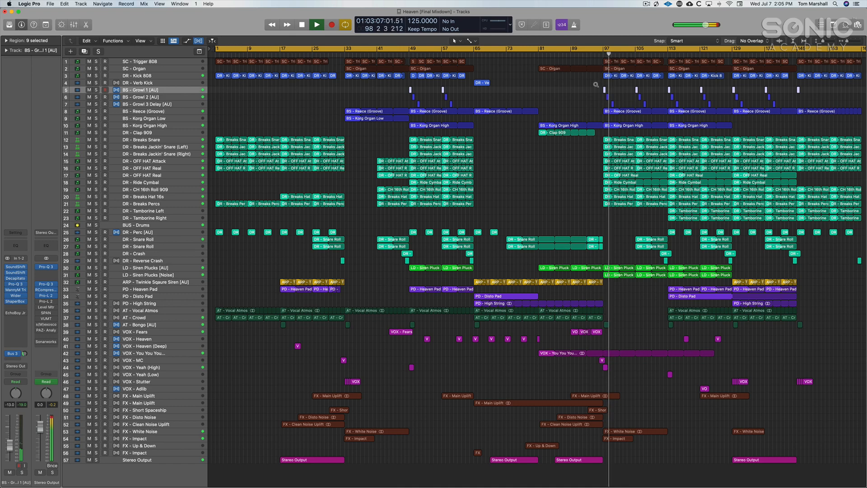
left_click_drag(596, 85, 681, 136)
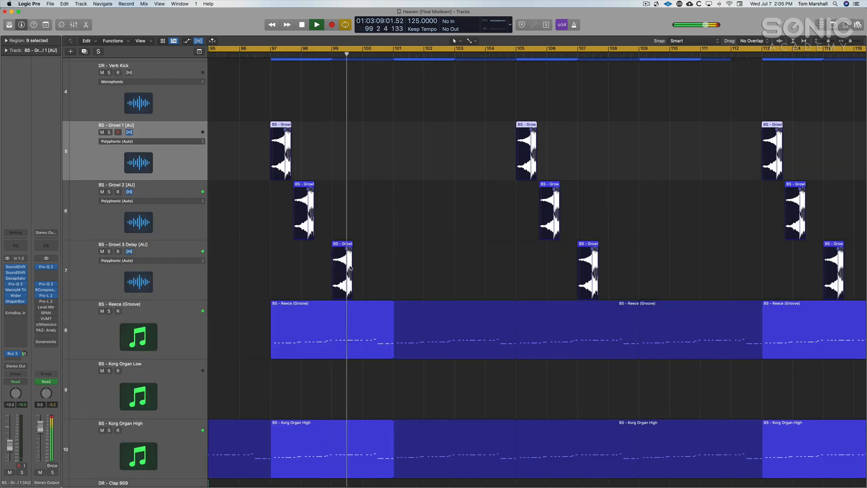
left_click(162, 270)
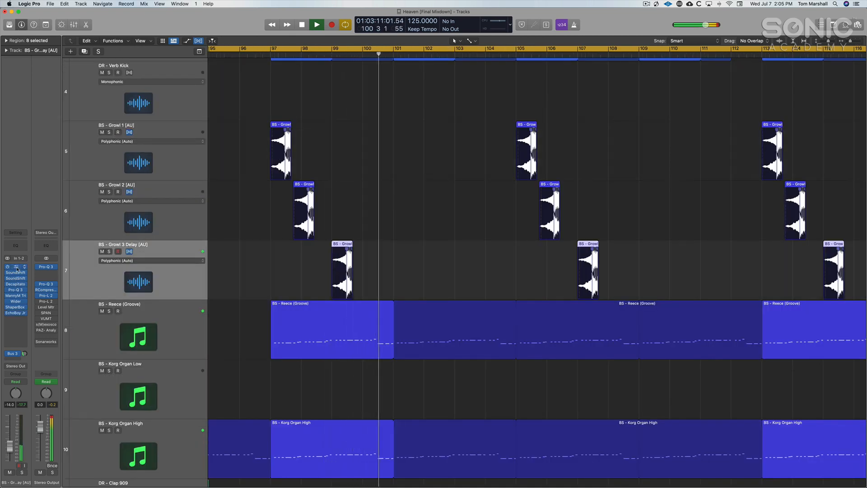
left_click(16, 268)
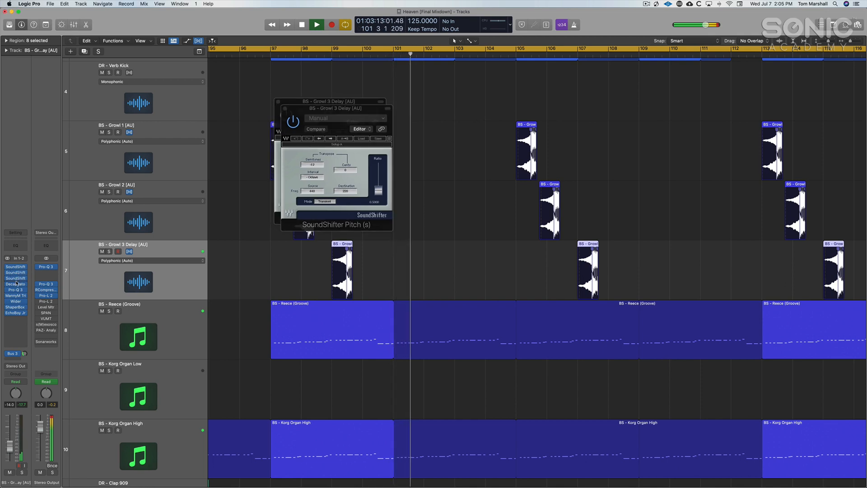
left_click(15, 278)
left_click_drag(325, 115, 533, 106)
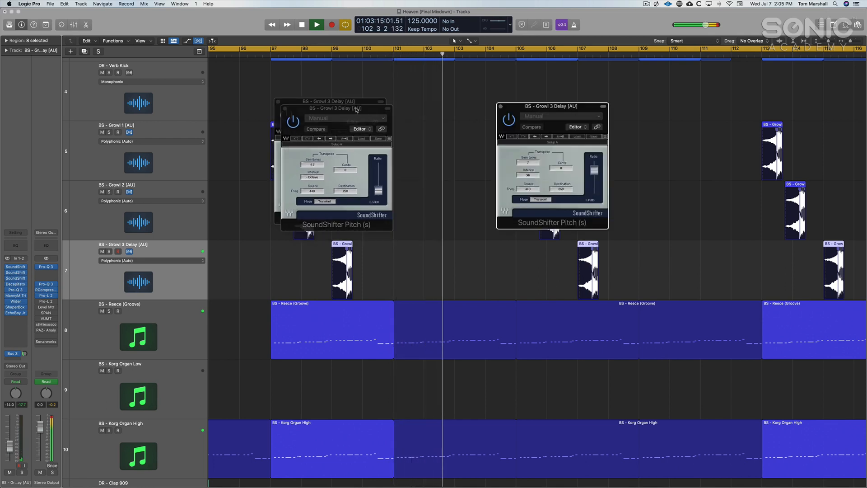
left_click_drag(357, 110, 460, 100)
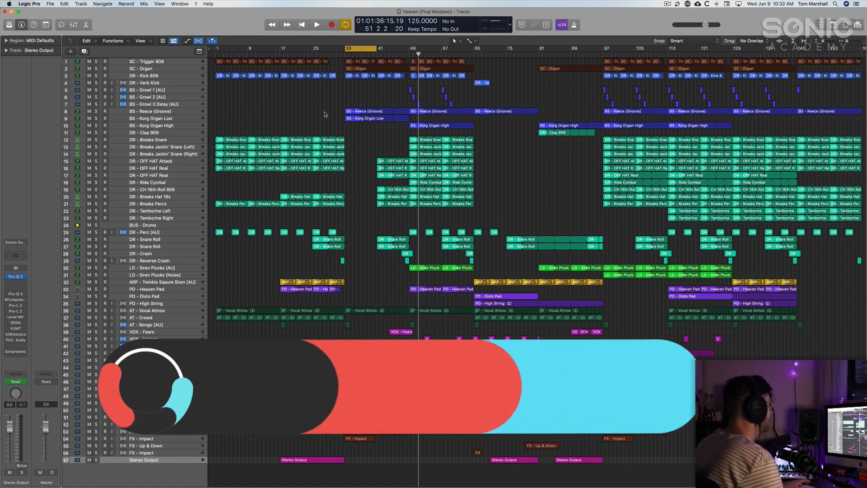
Open the Kick 2 instrument on the DR - Kick 808 track and examine its pitch envelope.
left_click(189, 75)
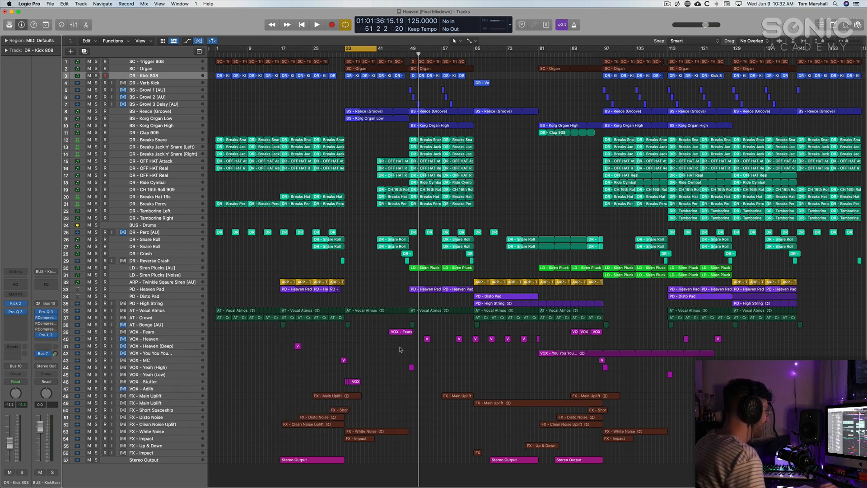
left_click(15, 303)
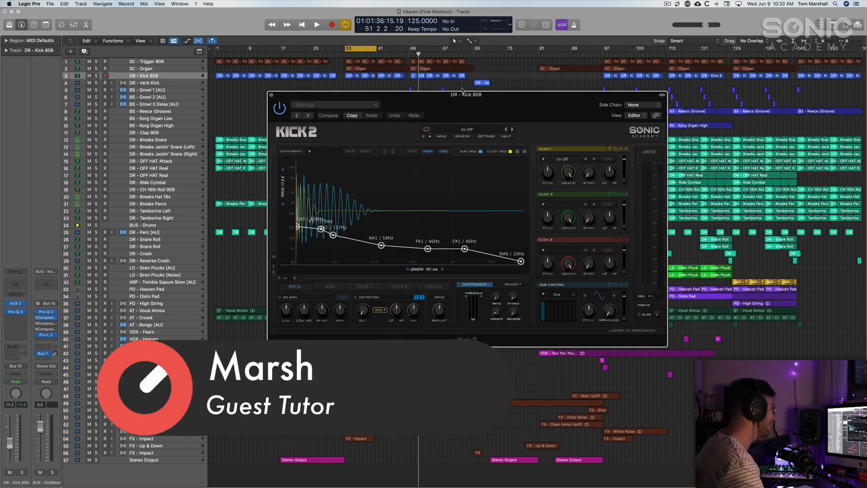
left_click_drag(444, 94, 412, 96)
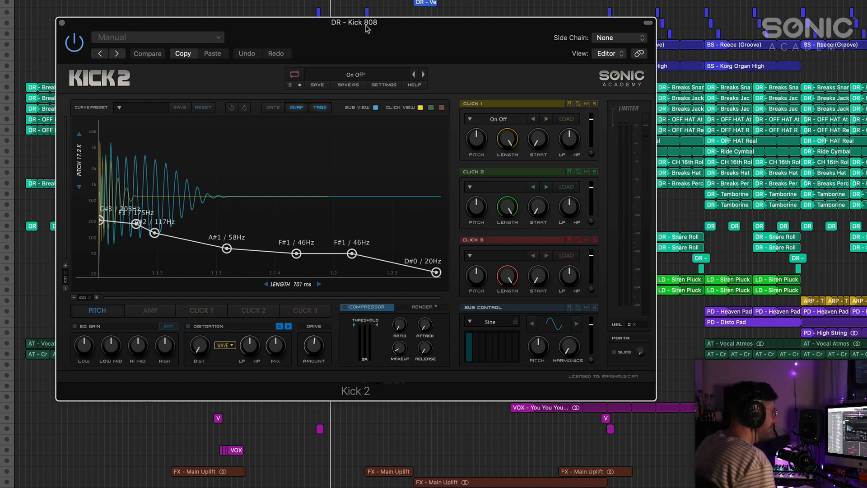
mouse_move(366, 29)
left_mouse_down()
mouse_move(368, 21)
mouse_move(372, 36)
left_mouse_up()
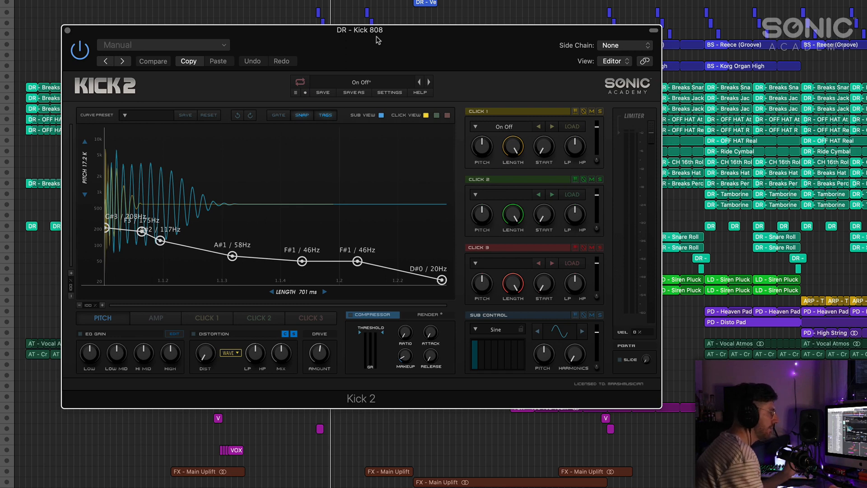
Examine the kick's amp envelope in Kick 2, repositioning the plug-in window to keep it fully in view.
left_click(158, 317)
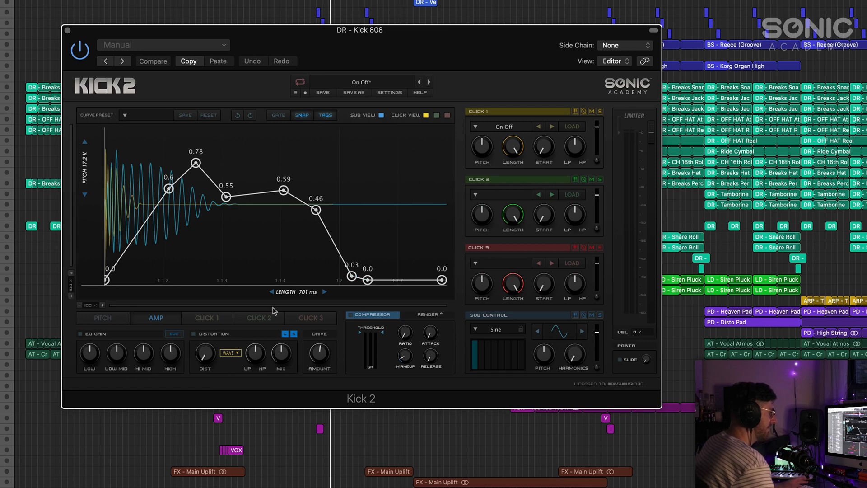
left_click_drag(365, 32, 364, 6)
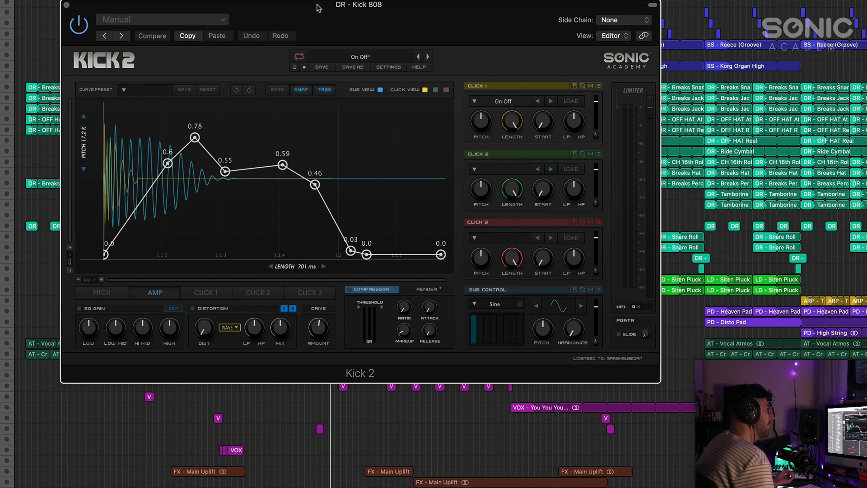
left_click_drag(317, 9, 329, 0)
left_click_drag(519, 2, 529, 24)
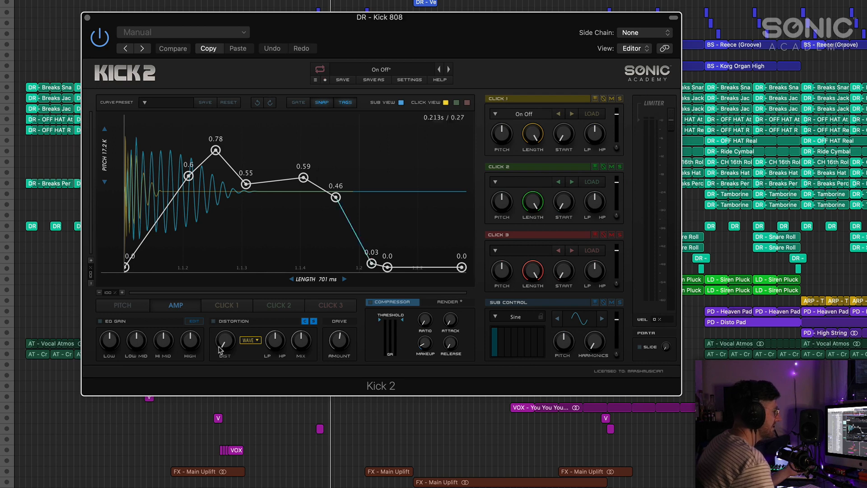
Show the Click 1 envelope in Kick 2, audition the On Off click soloed and turn its solo off again.
left_click(226, 304)
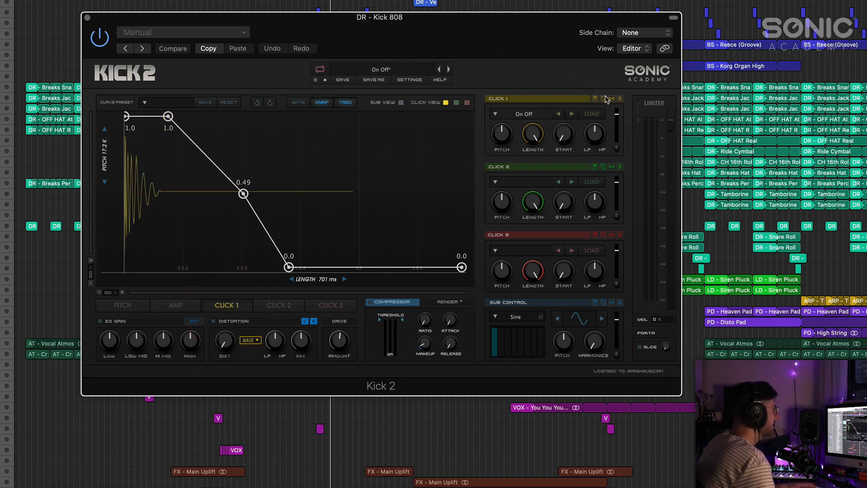
left_click(619, 99)
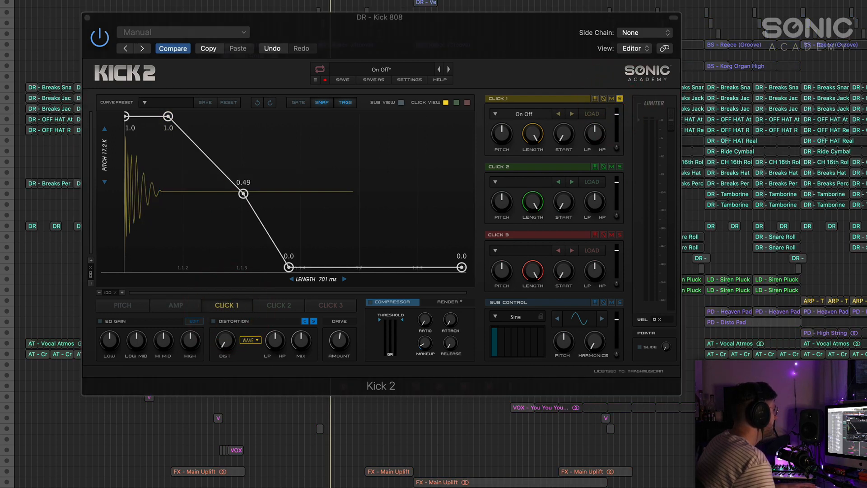
key("space")
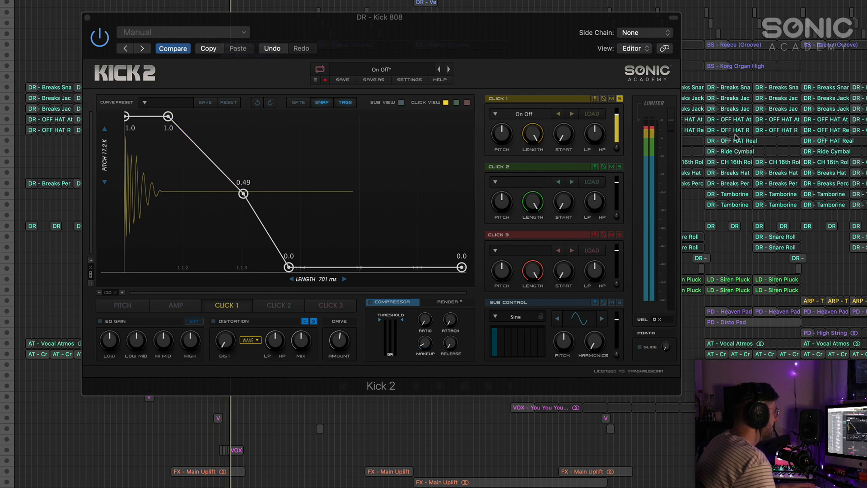
key("space")
left_click(620, 98)
Return to the amp envelope in Kick 2 and audition the complete kick in playback, stopping after listening.
left_click_drag(455, 19, 456, 19)
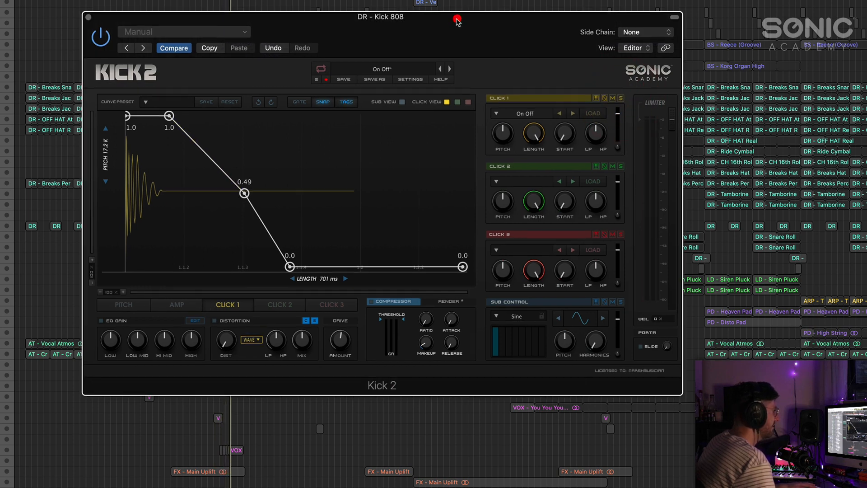
left_click(135, 304)
left_click(177, 306)
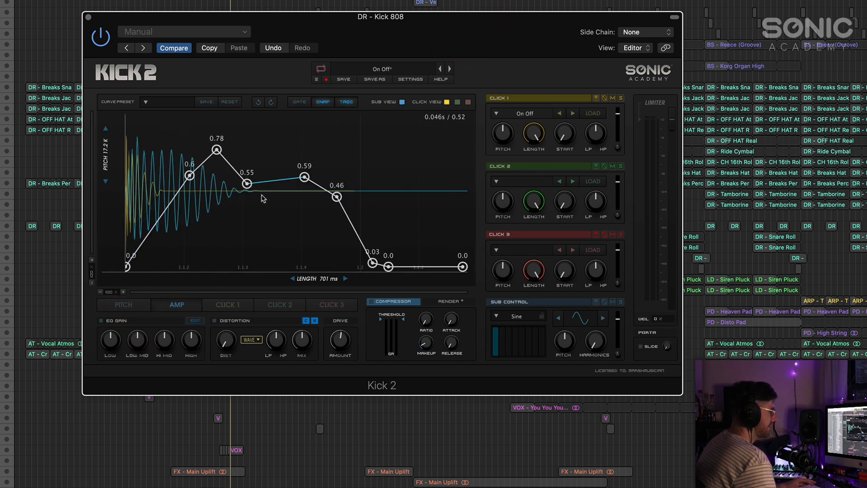
key("space")
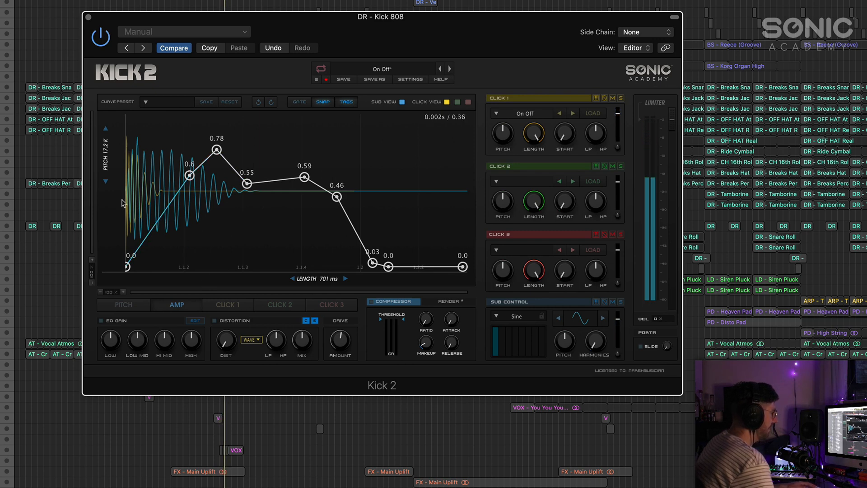
key("space")
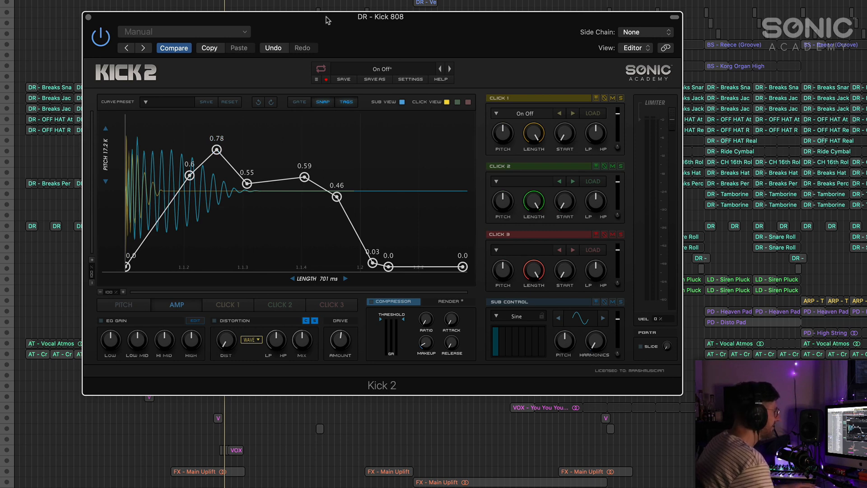
Finish examining the kick's amp envelope in Kick 2, repositioning the plug-in window, and close the instrument.
left_click_drag(325, 20, 336, 107)
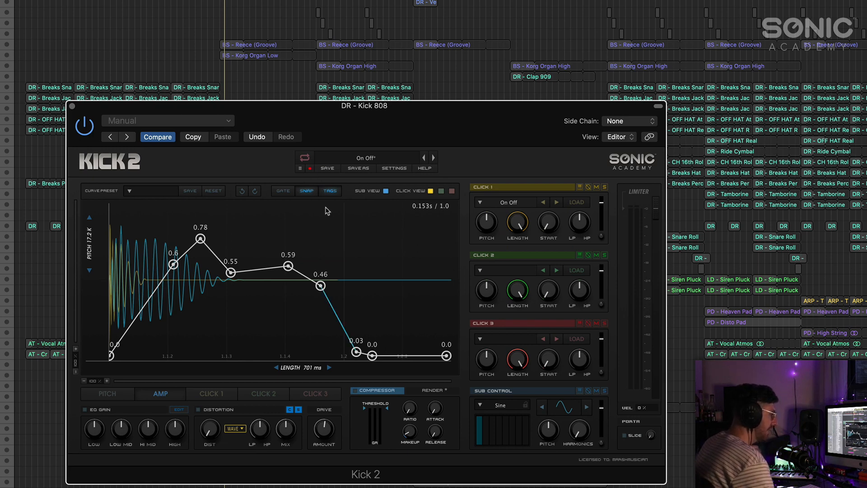
left_click_drag(353, 109, 348, 45)
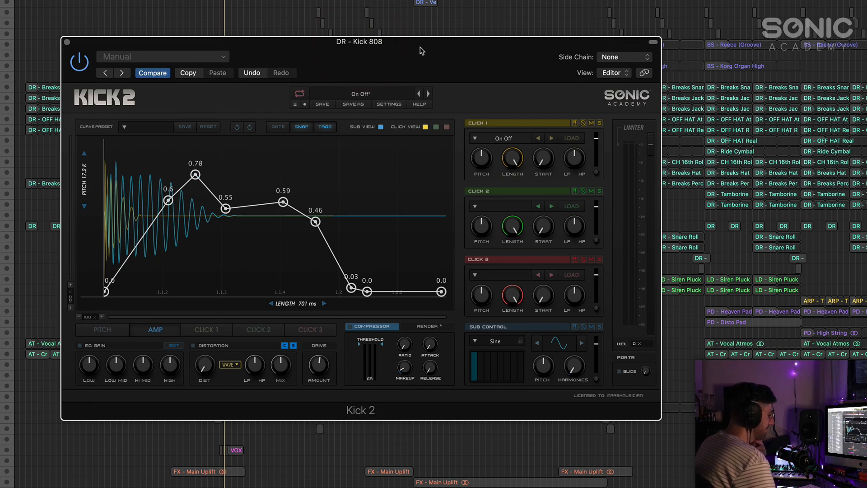
left_click_drag(128, 45, 92, 6)
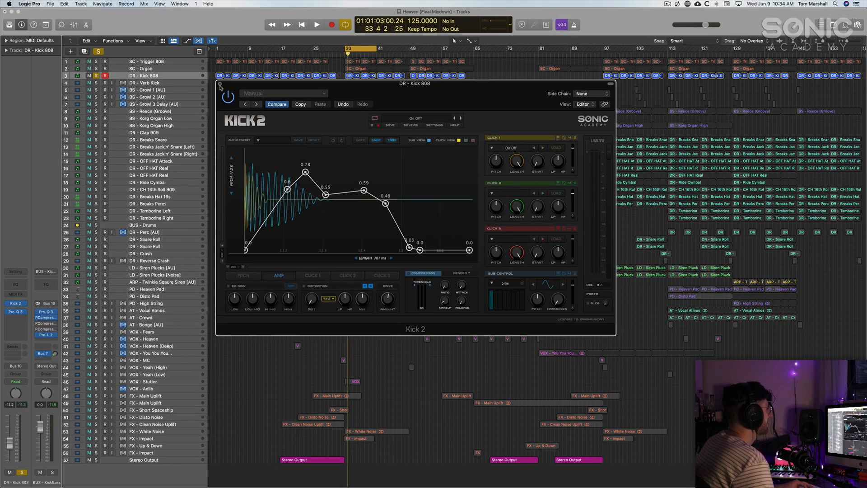
left_click(220, 84)
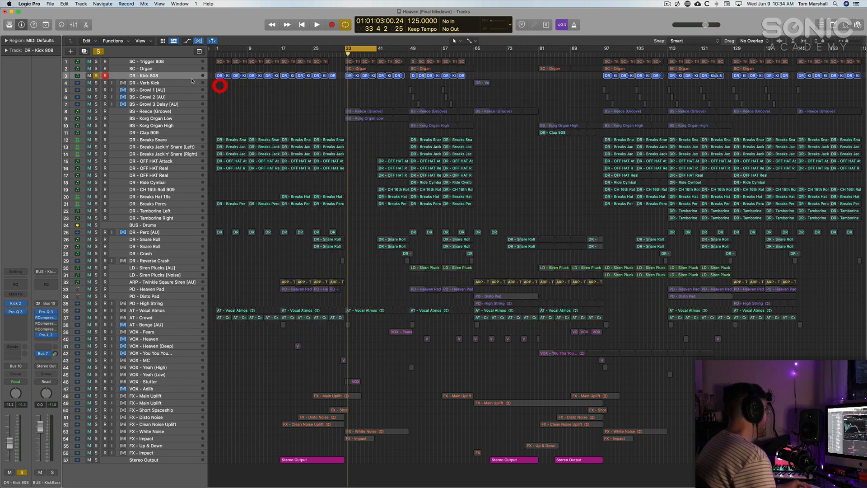
Briefly audition the DR - Kick 808 track and examine the low-cut band in its Pro-Q 3, closing the equalizer when done.
left_click(192, 76)
key("space")
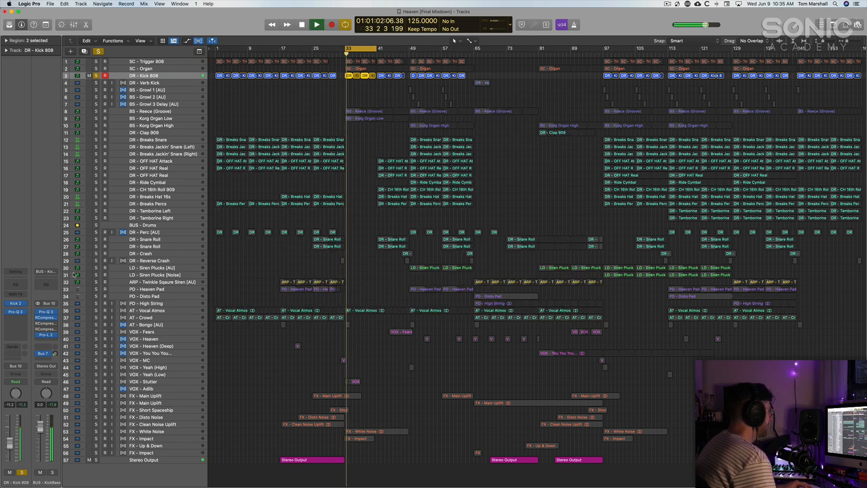
key("space")
left_click(16, 312)
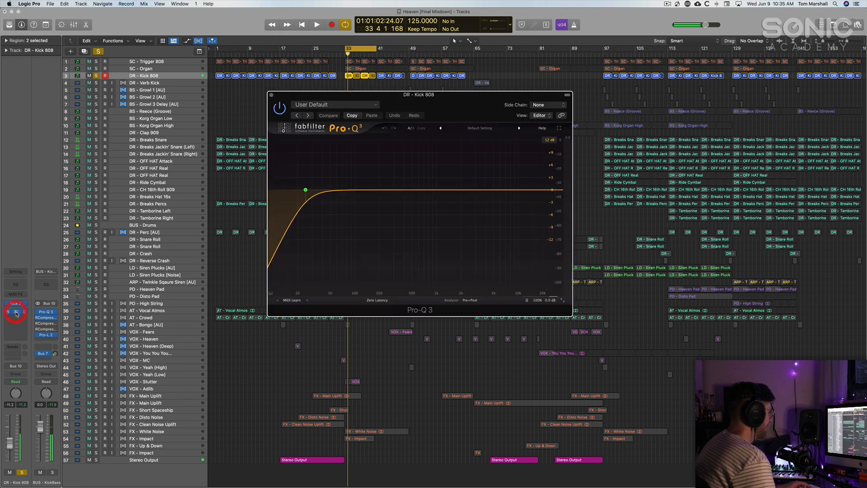
left_click_drag(422, 96, 499, 84)
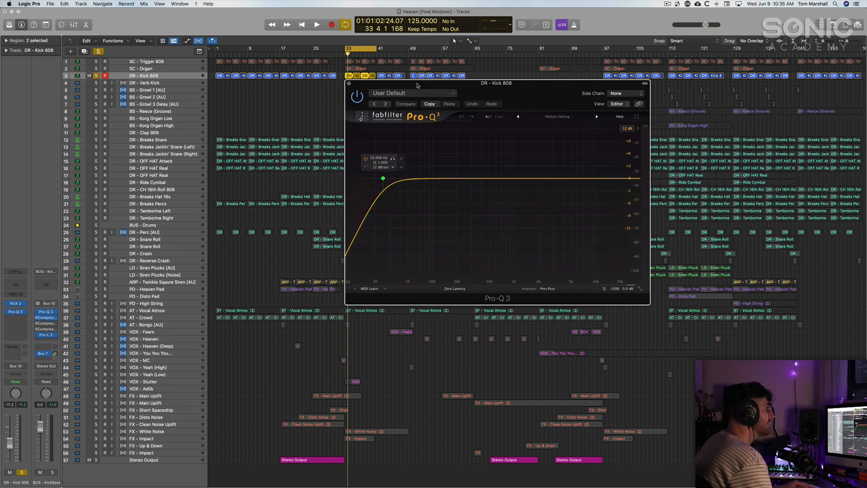
left_click_drag(419, 85, 456, 119)
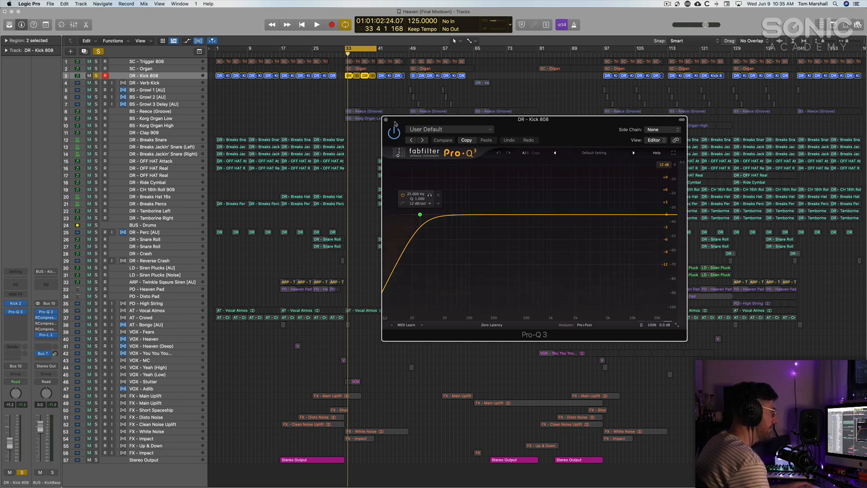
left_click_drag(398, 121, 376, 159)
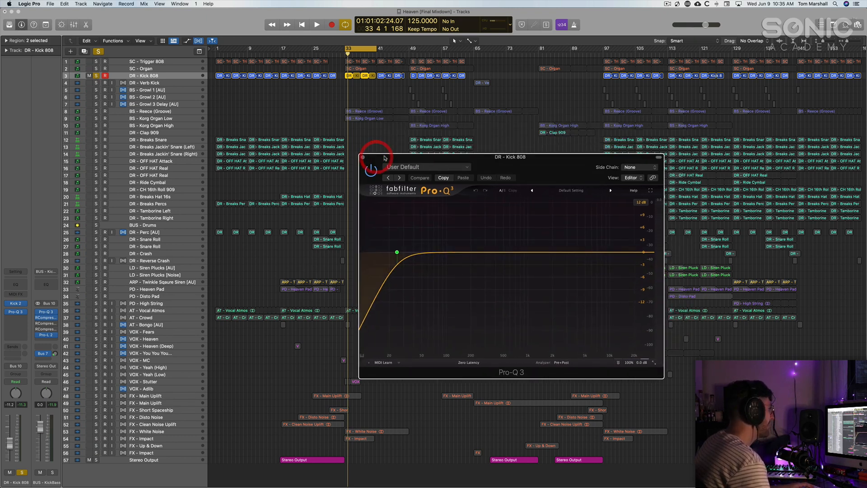
left_click(363, 158)
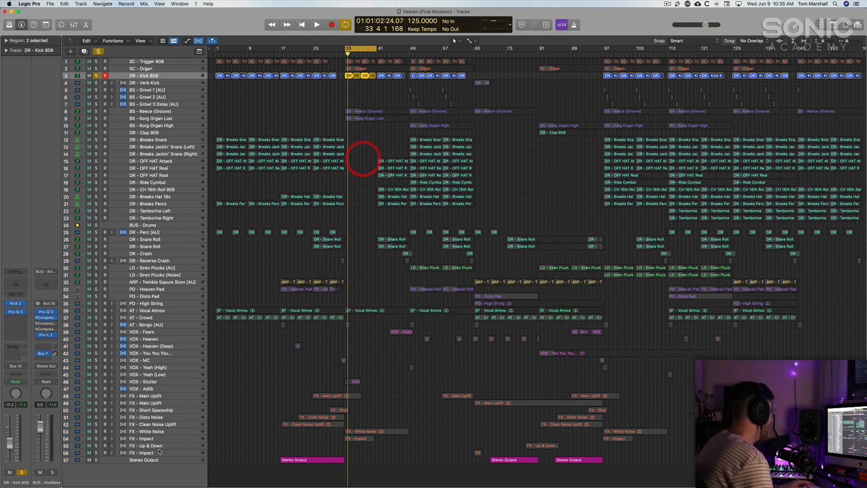
Open SPAN on the Stereo Output and examine the kick's fundamental frequency during playback, stopping and closing the analyzer when done.
left_click(154, 460)
left_click(246, 411)
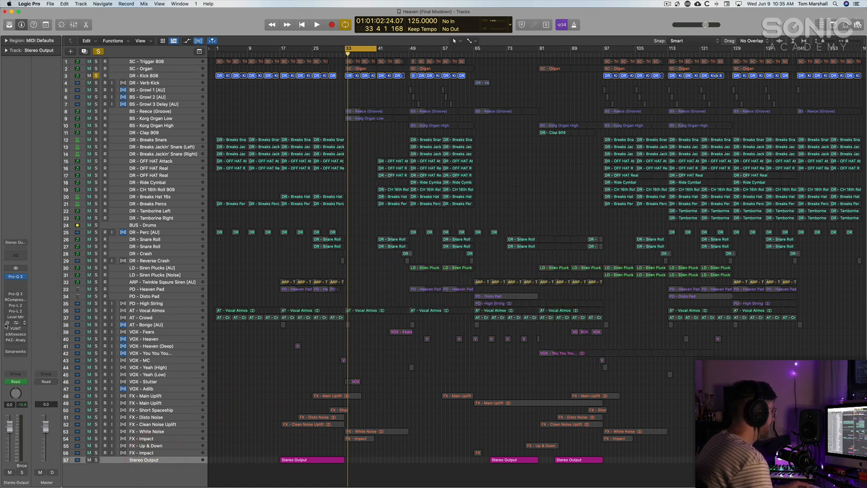
left_click(16, 322)
left_click_drag(434, 101, 563, 114)
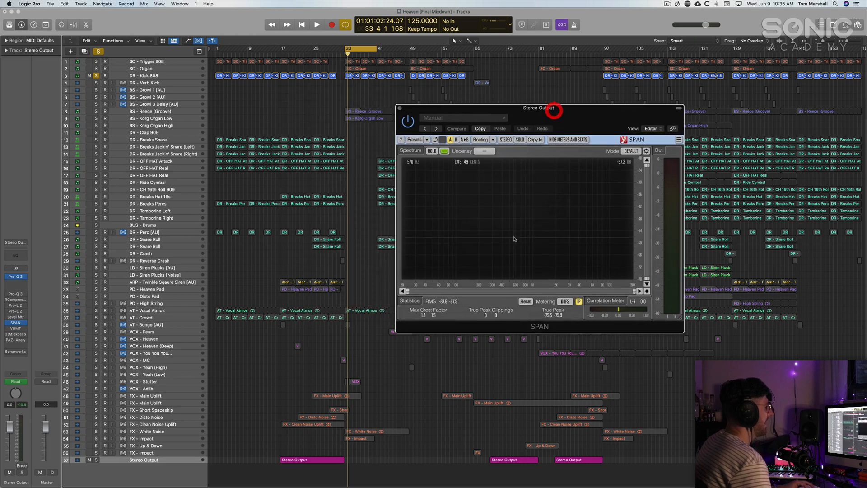
key("space")
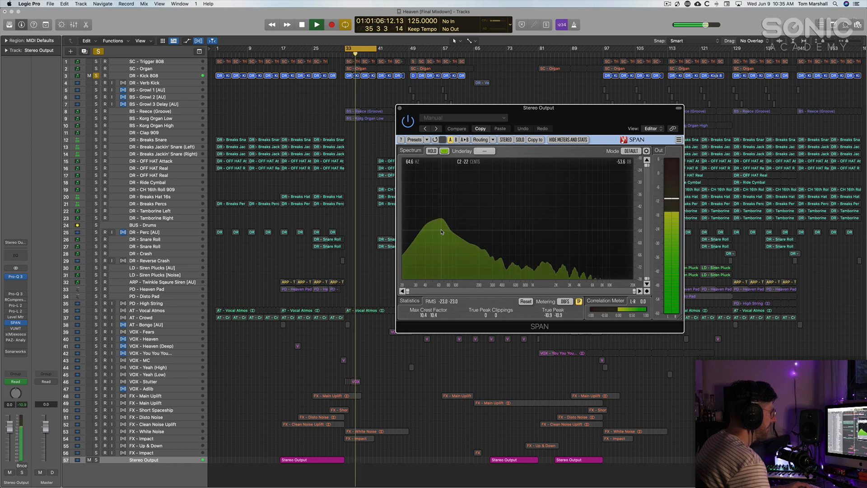
key("space")
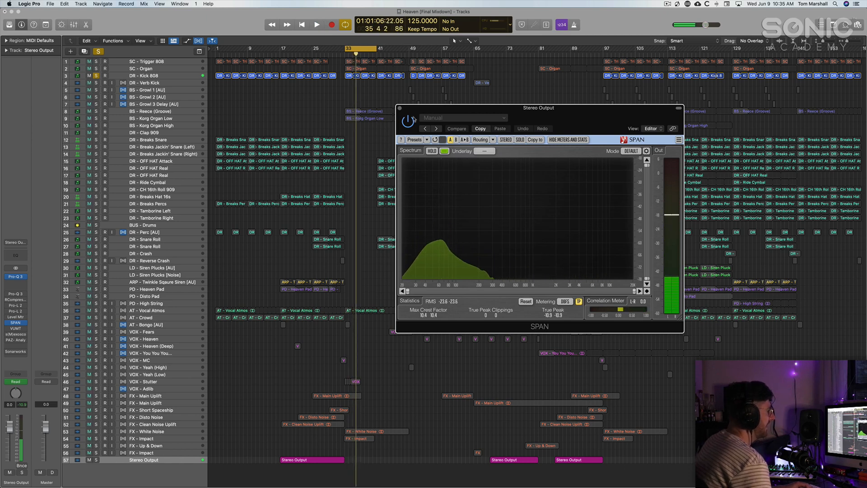
left_click(399, 107)
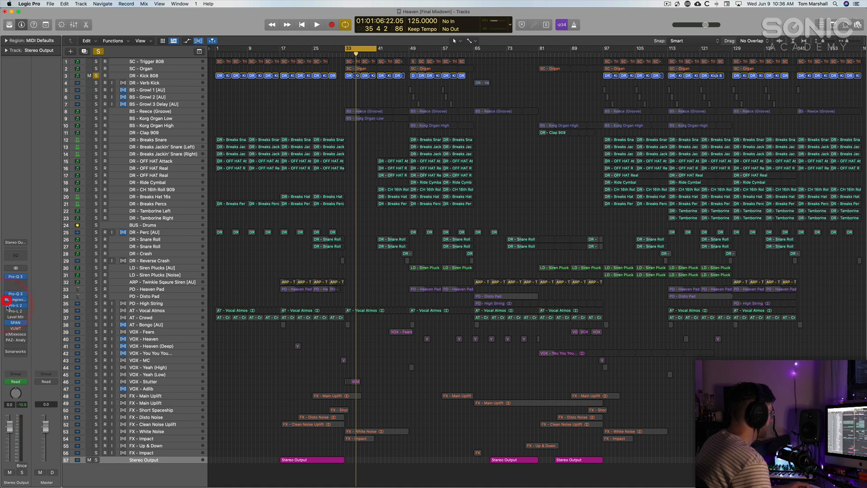
Audition DR - Kick 808 through the enabled master chain, re-examine its spectrum in SPAN on the Stereo Output, and close the analyzer.
left_click(169, 75)
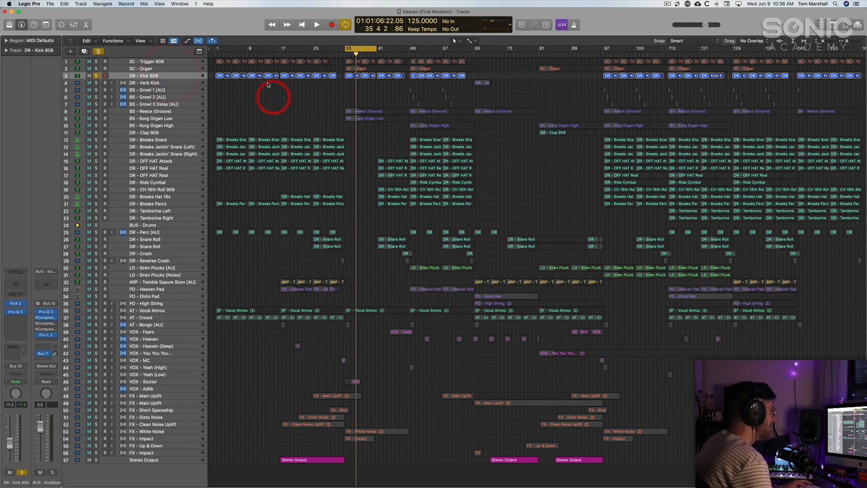
key("space")
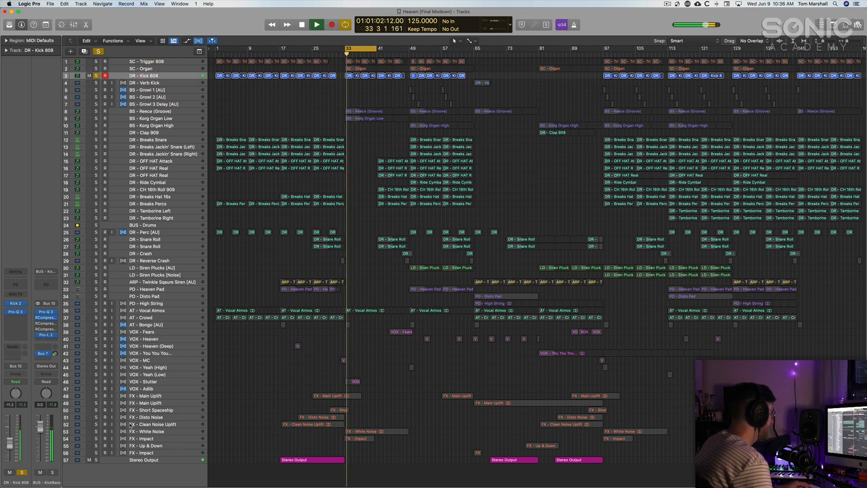
key("space")
left_click(165, 461)
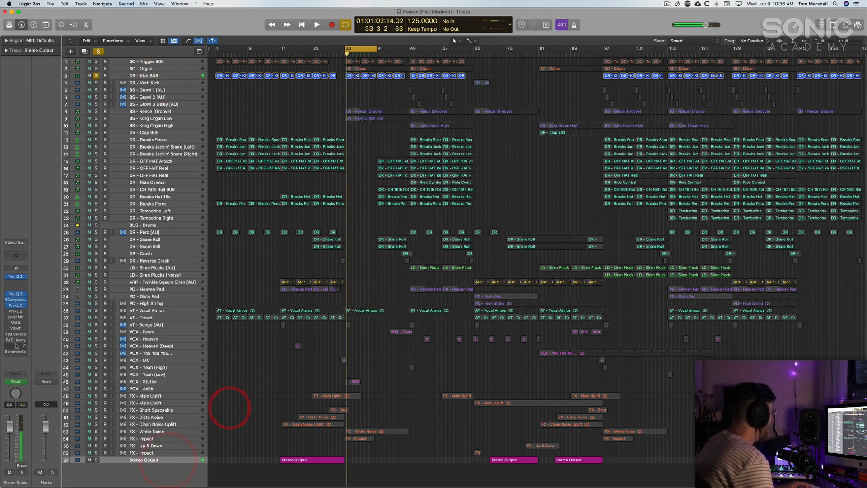
left_click(15, 323)
key("space")
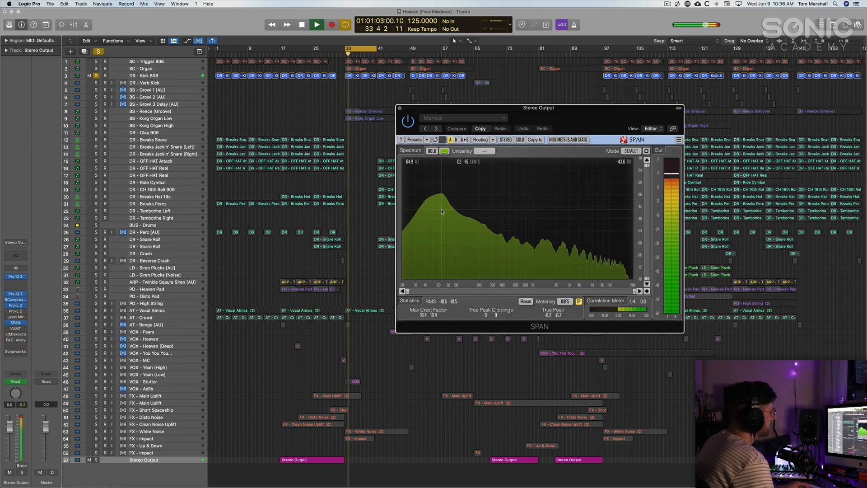
key("space")
left_click(399, 108)
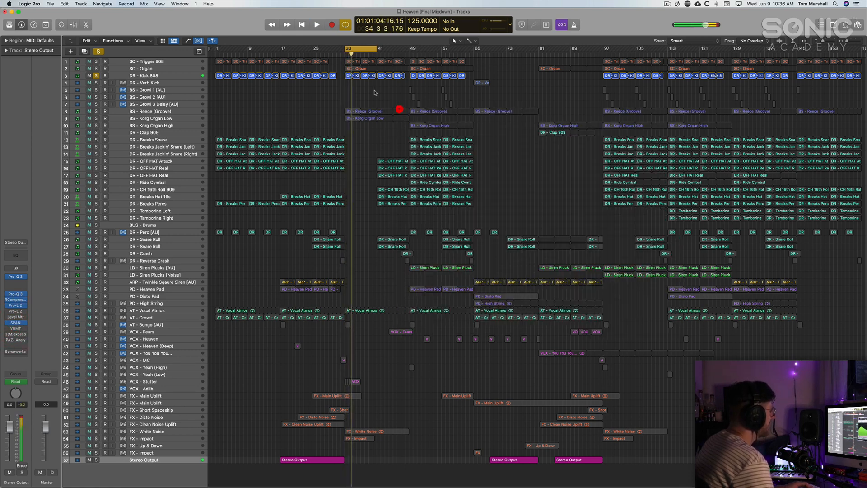
Solo the BS - Reece (Groove) track and inspect the 64 Hz cut band in its Pro-Q 3, closing the equalizer when done.
left_click(368, 89)
left_click(144, 110)
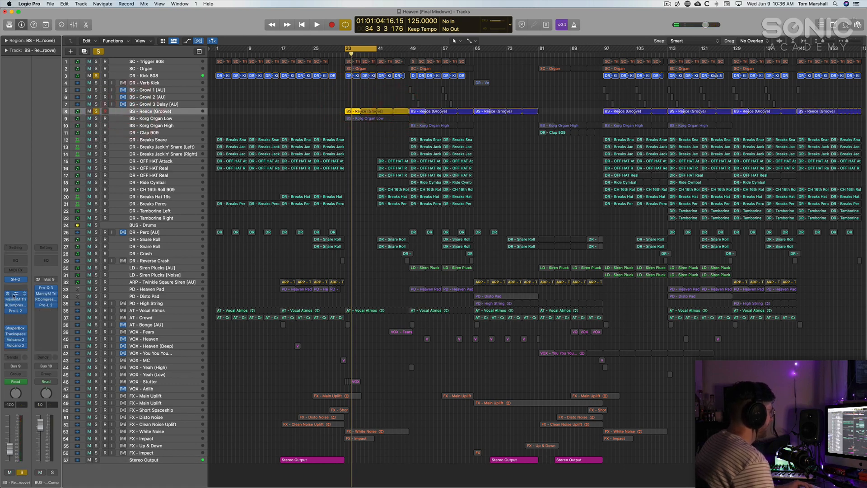
left_click(14, 294)
left_click_drag(391, 93, 507, 126)
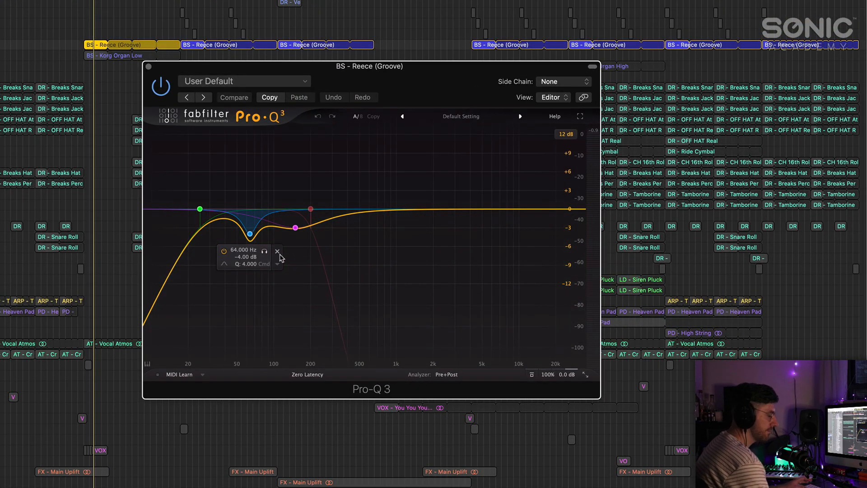
left_click_drag(289, 66, 285, 53)
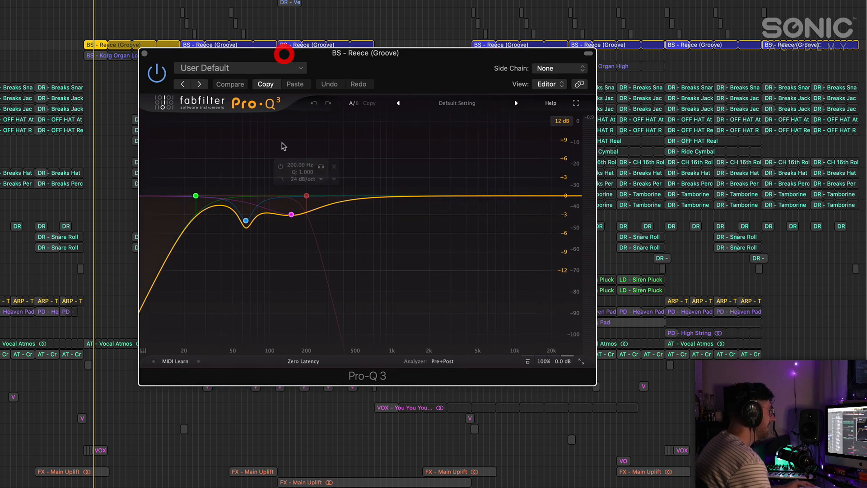
left_click(246, 221)
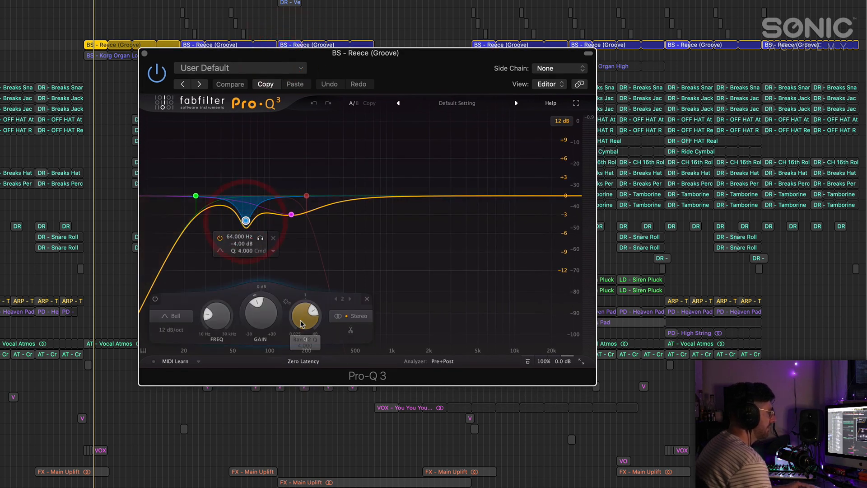
mouse_move(304, 320)
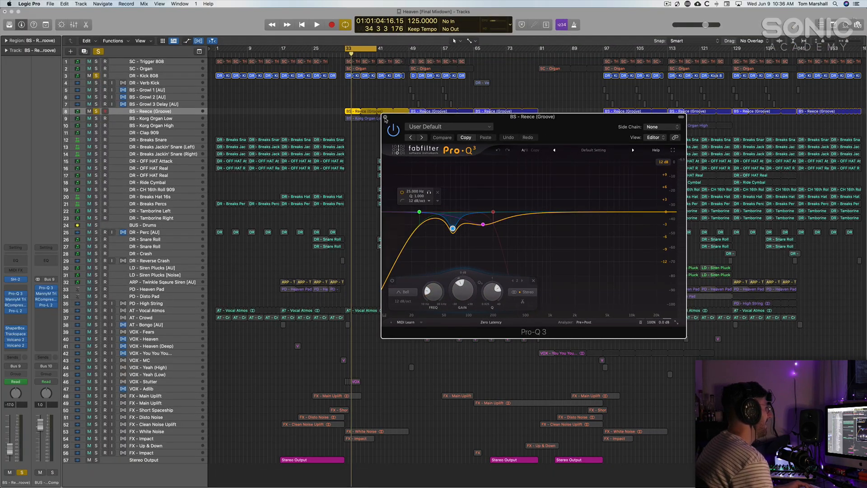
left_click(385, 117)
Bypass the BS - Reece (Groove) effects from MannyM Tri through the second Volcano 2, keeping only Pro-Q 3 active.
left_click(279, 112)
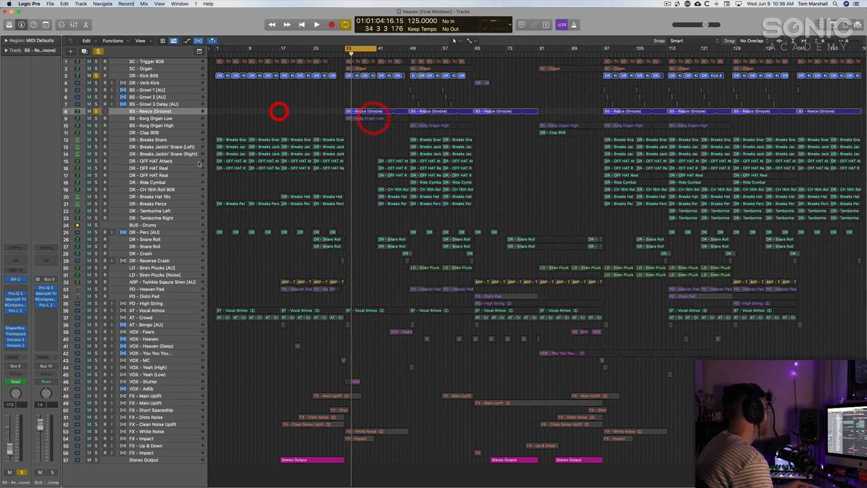
left_click(7, 344)
left_click(6, 311)
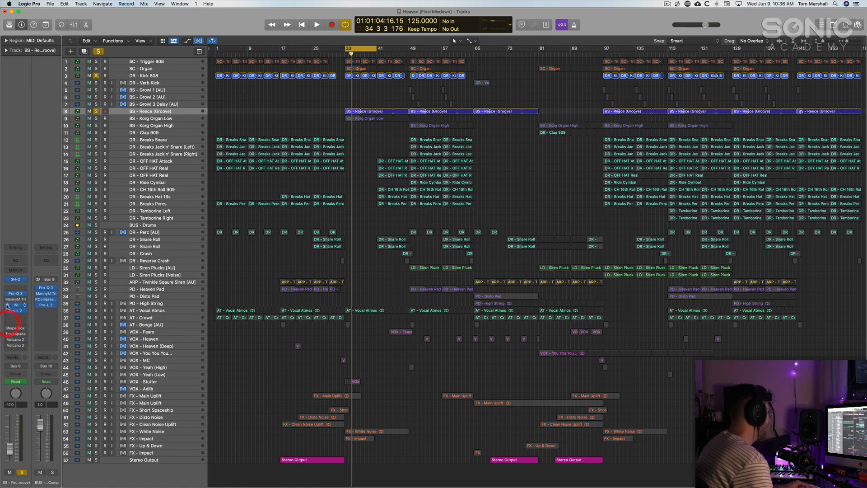
left_click(6, 306)
Open the SH-2 synthesizer on BS - Reece (Groove) to examine the BS Deep Reeze patch, and close its window.
left_click(15, 280)
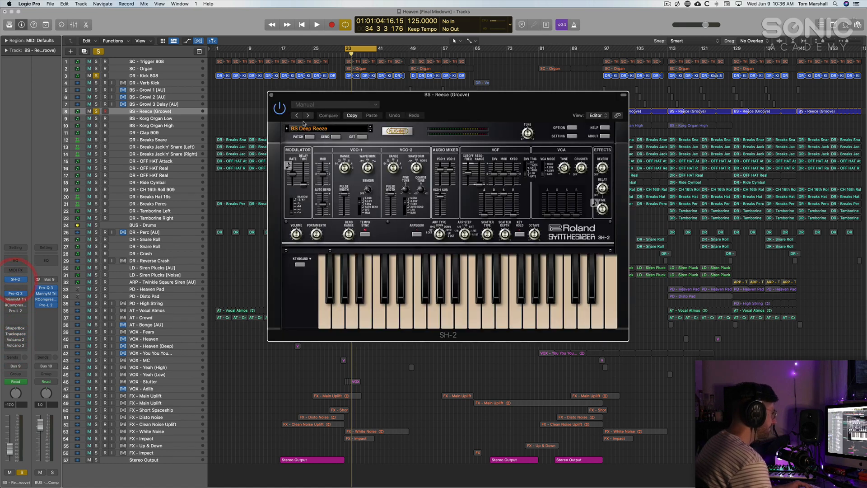
left_click_drag(361, 94, 453, 130)
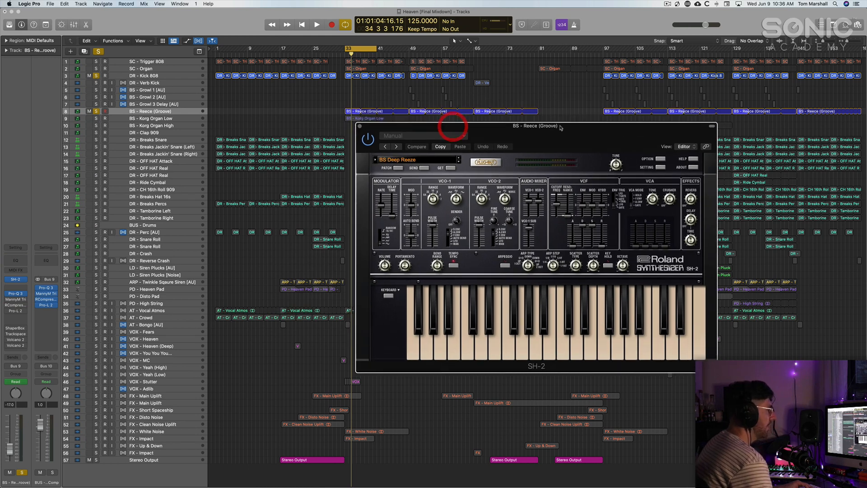
left_click_drag(559, 127, 526, 129)
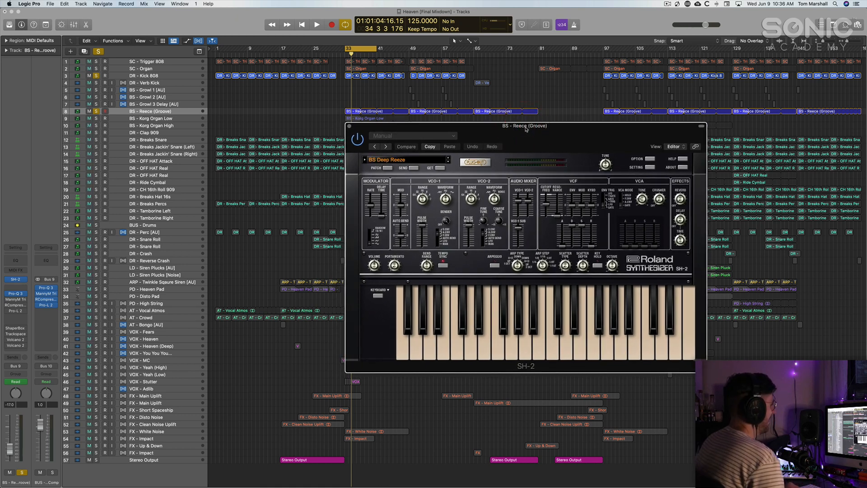
left_click_drag(539, 130, 515, 127)
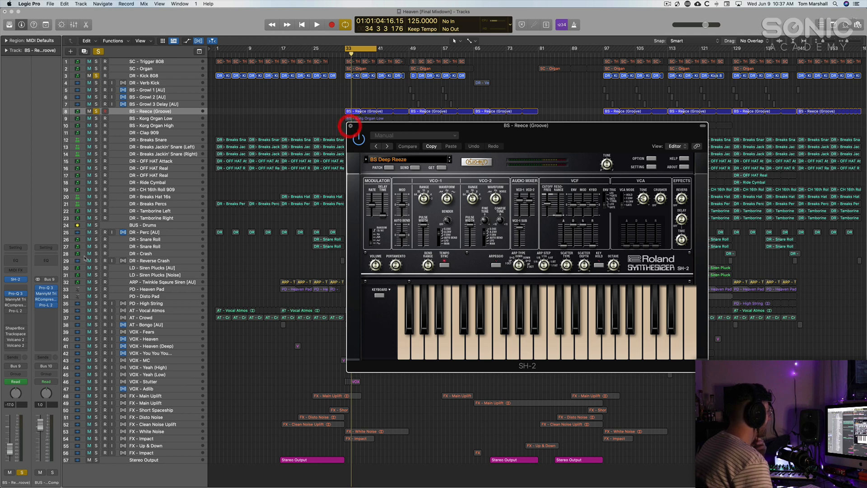
left_click(351, 126)
Show the Roland Cloud instruments available for the BS - Reece (Groove) track, keeping SH-2 as its instrument.
left_click(24, 280)
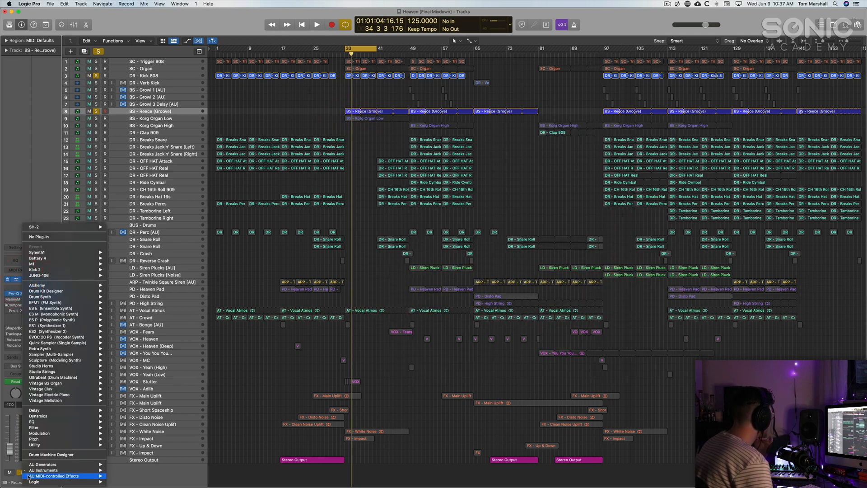
mouse_move(54, 470)
mouse_move(133, 464)
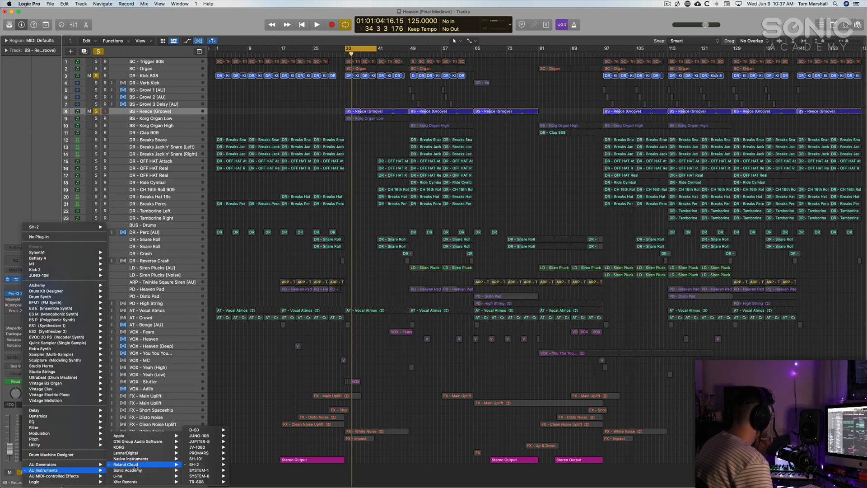
left_click(265, 219)
left_click(265, 185)
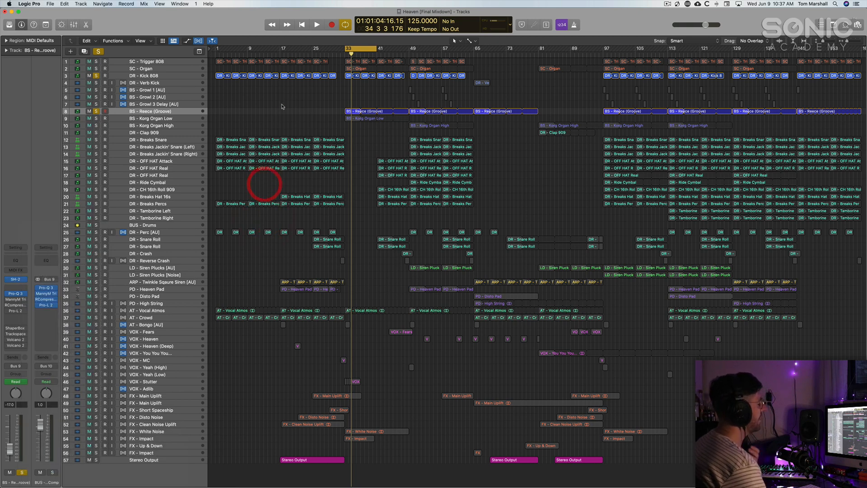
left_click(282, 105)
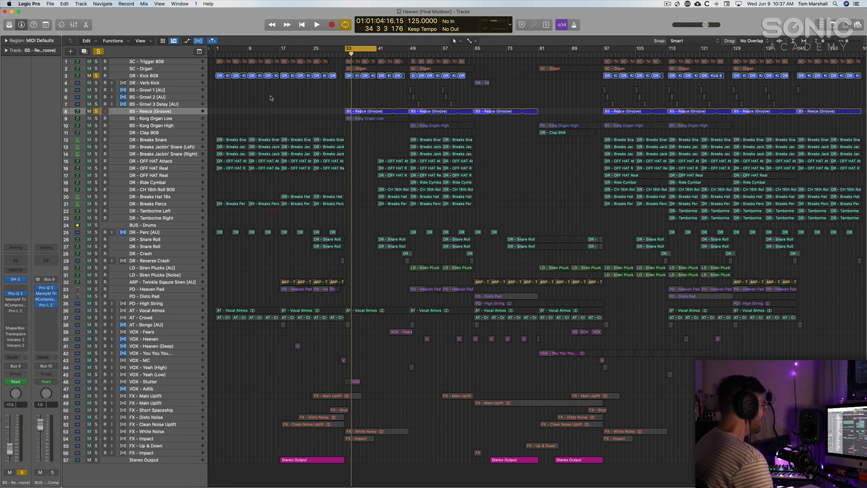
Bring up the SH-2 instrument on BS - Reece (Groove) and study the oscillator, filter and amplifier settings of BS Deep Reeze.
left_click(16, 280)
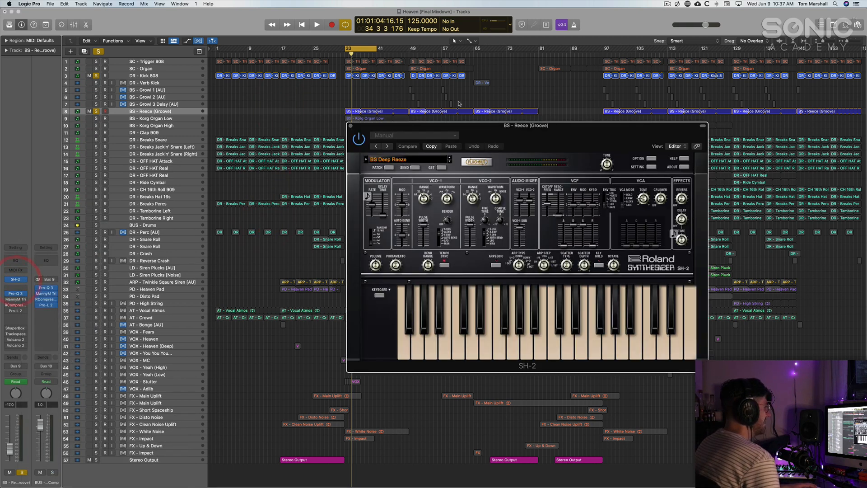
mouse_move(495, 127)
left_mouse_down()
mouse_move(493, 115)
mouse_move(493, 142)
mouse_move(508, 130)
mouse_move(502, 121)
left_mouse_up()
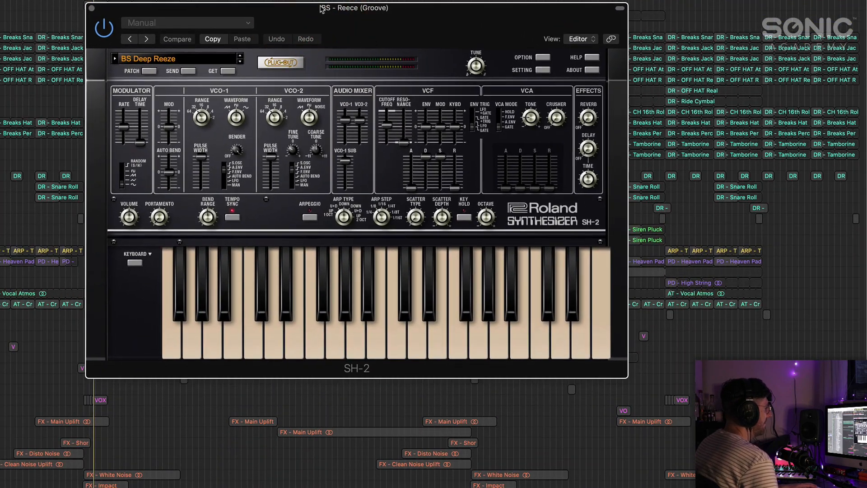
left_click_drag(322, 8, 320, 6)
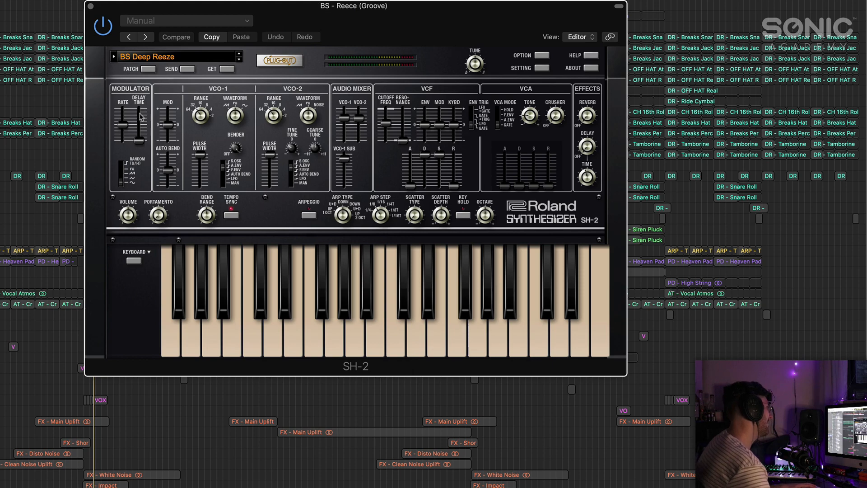
left_click_drag(341, 12, 252, 57)
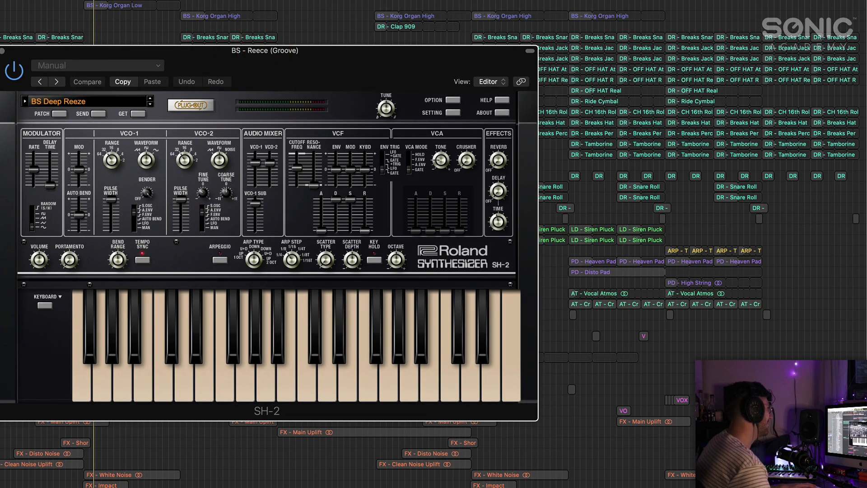
key("super+w")
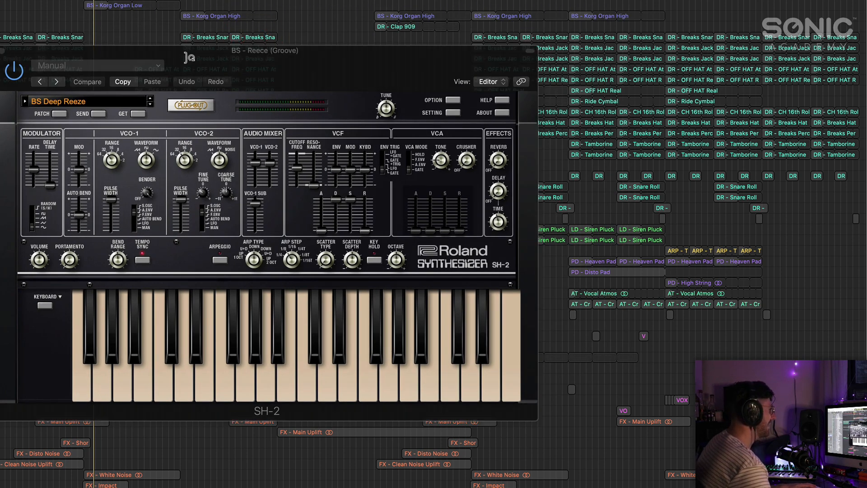
left_click_drag(189, 57, 286, 9)
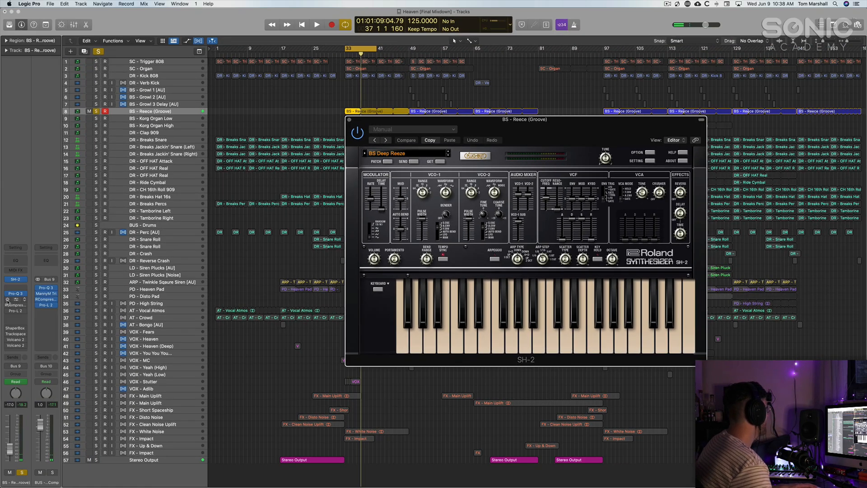
Activate and open MannyM TripleD on BS - Reece (Groove), close SH-2, and examine the DeBoxy control.
left_click(8, 299)
left_click(16, 299)
left_click_drag(354, 94, 612, 208)
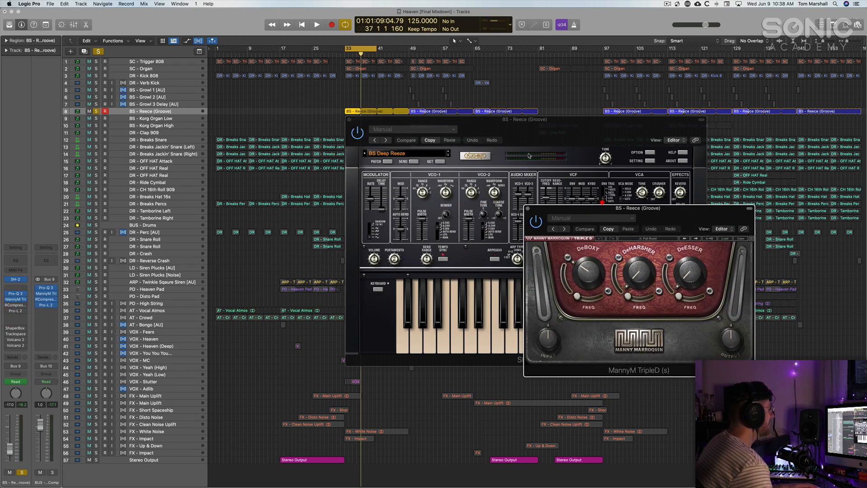
left_click_drag(439, 123, 348, 130)
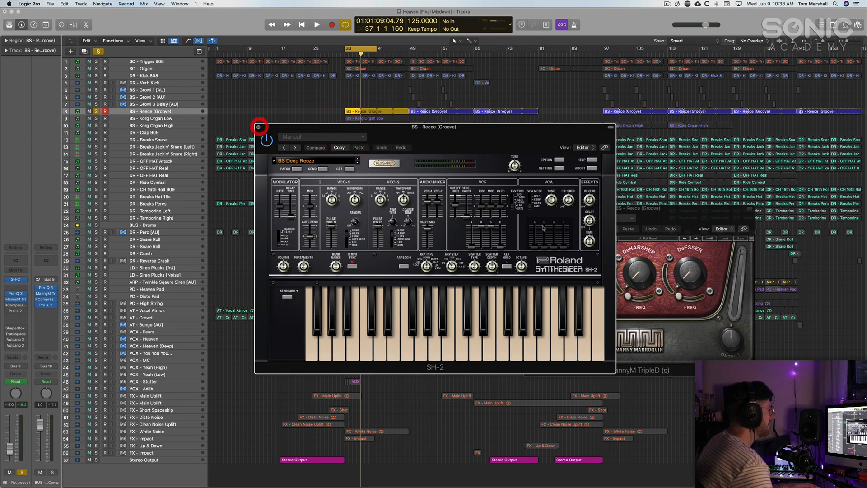
left_click(259, 126)
left_click_drag(669, 206, 645, 171)
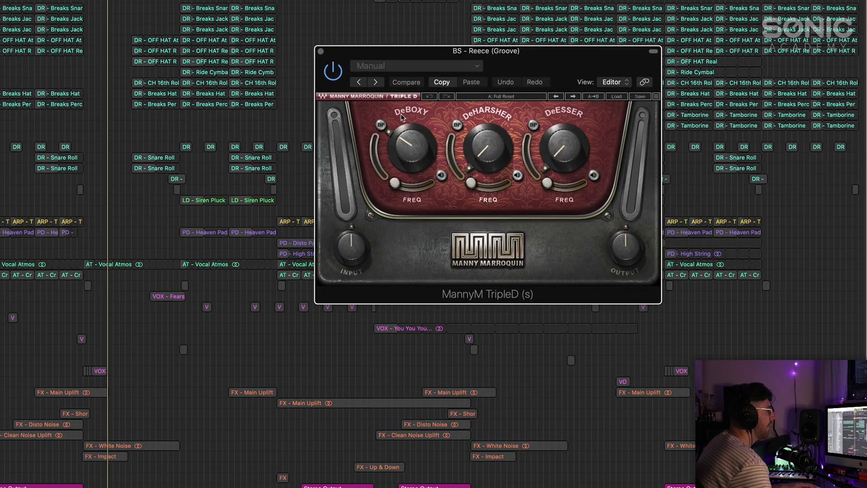
left_click_drag(458, 54, 353, 45)
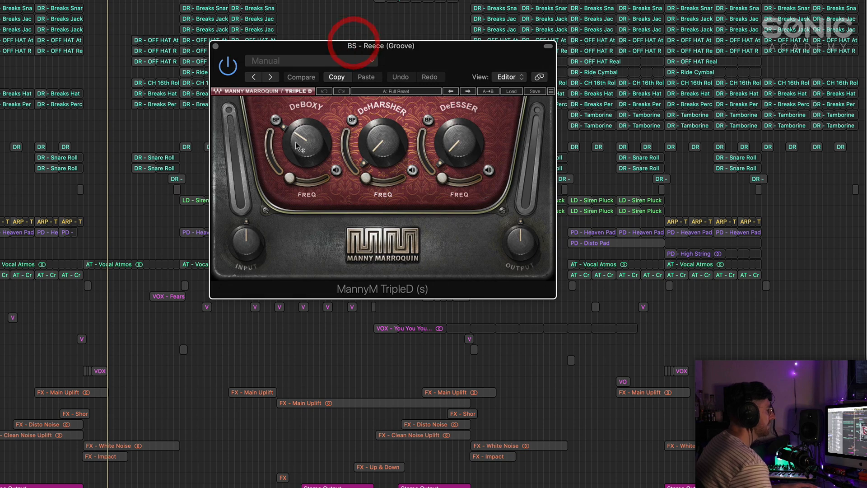
mouse_move(296, 142)
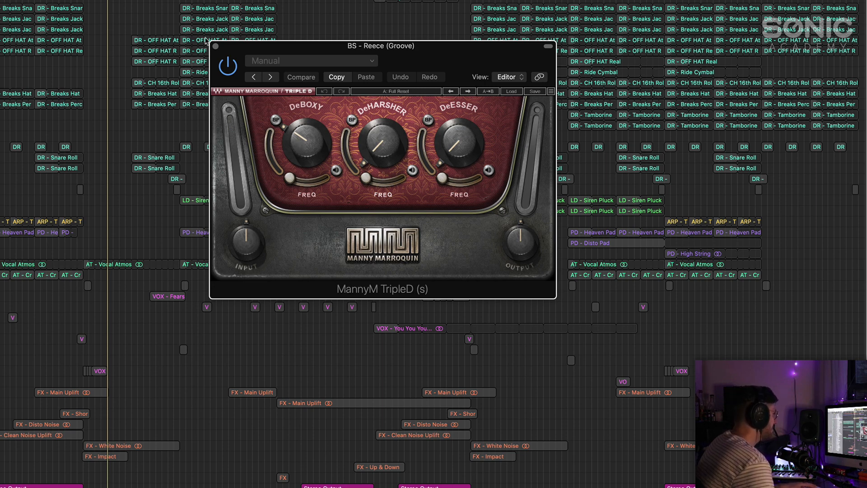
Play the bass loop to compare MannyM TripleD bypassed and active, leaving it active and closing its window.
left_click_drag(261, 46, 141, 34)
key("space")
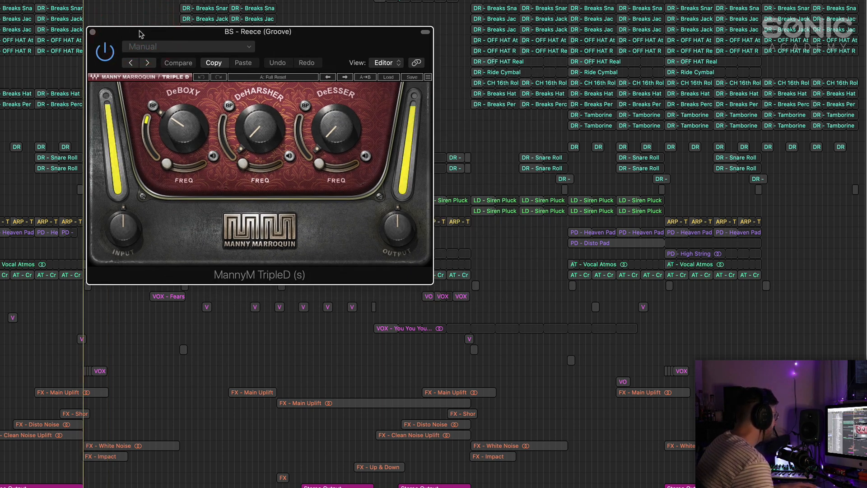
left_click(104, 53)
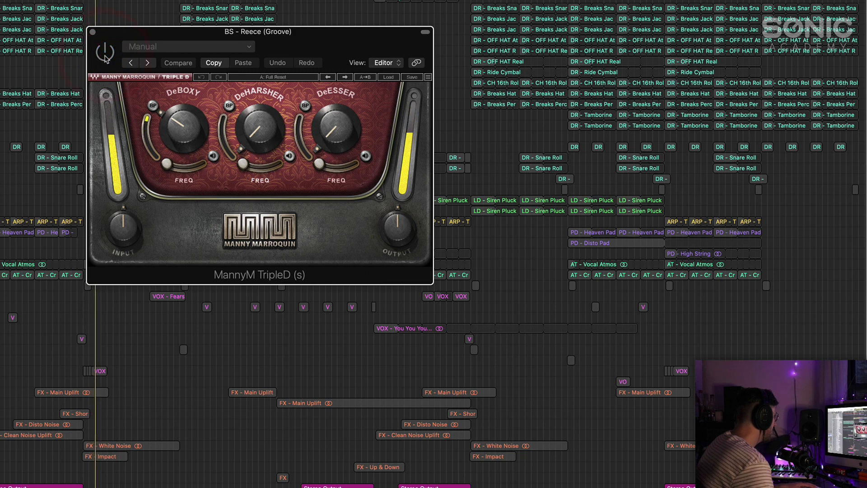
left_click(105, 53)
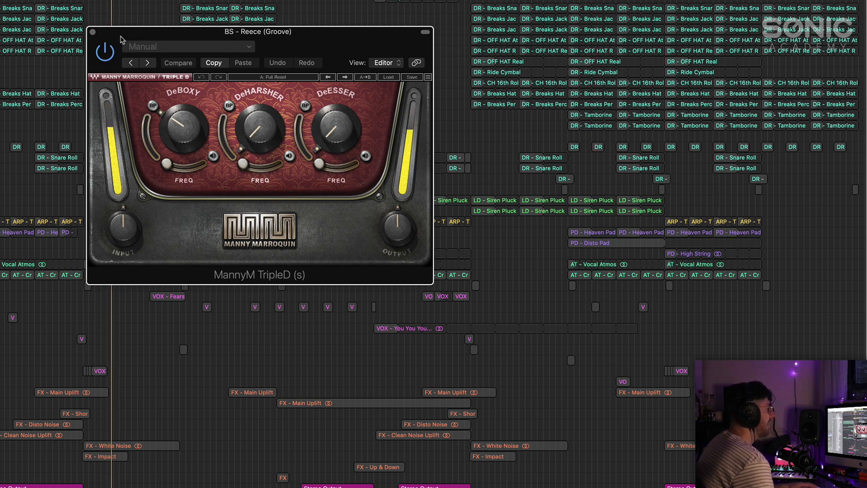
key("space")
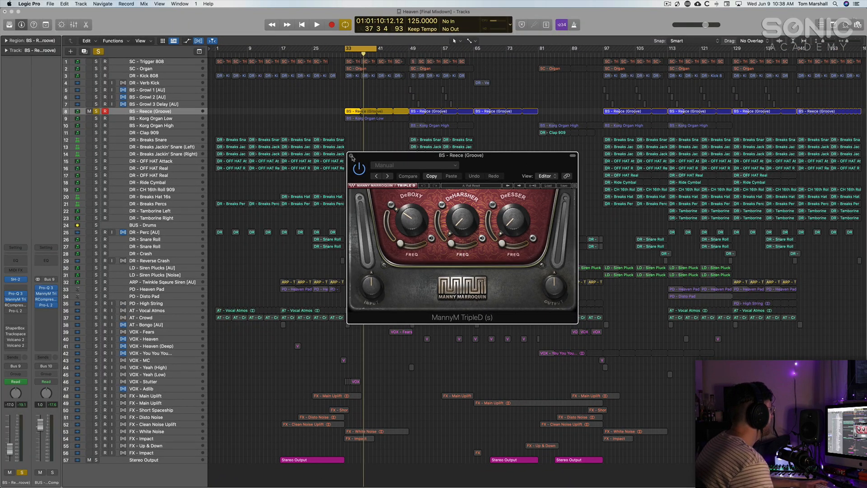
left_click(351, 156)
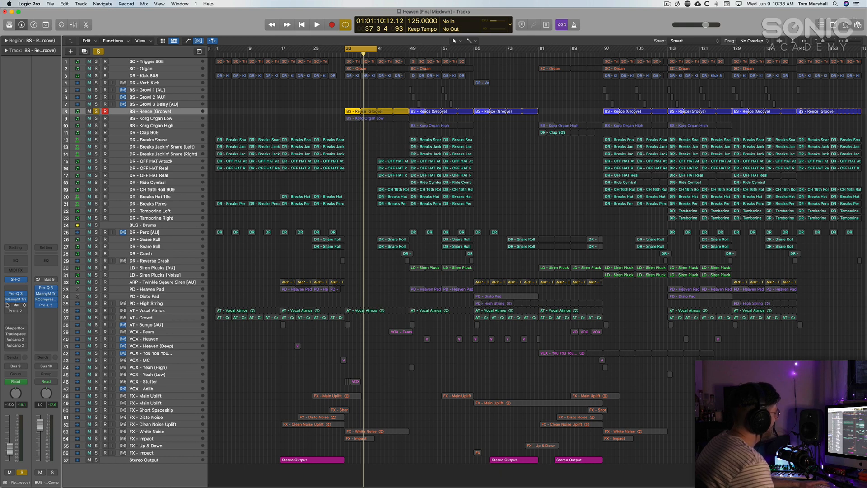
Activate the RCompressor on BS - Reece (Groove) and open its window to examine the compression settings.
left_click(6, 305)
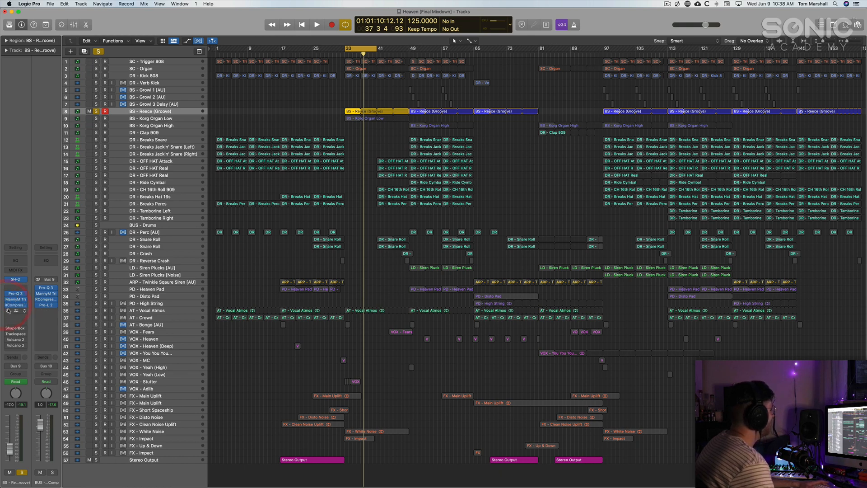
left_click(16, 305)
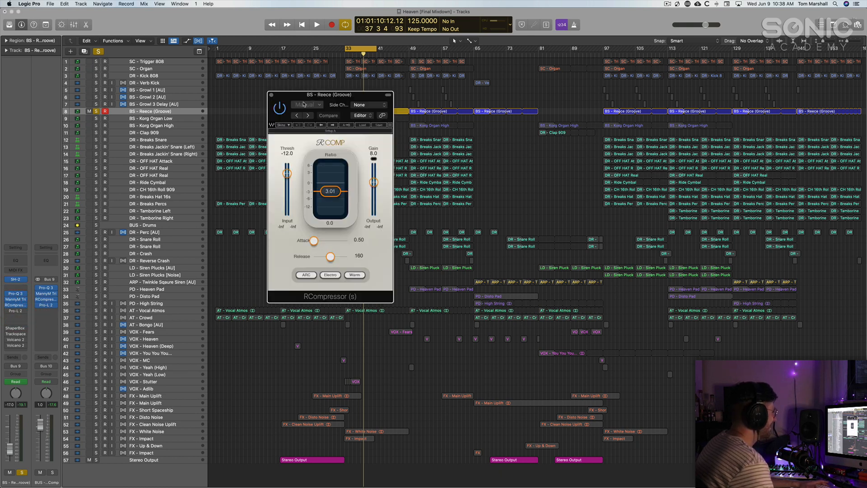
left_click_drag(289, 97, 605, 113)
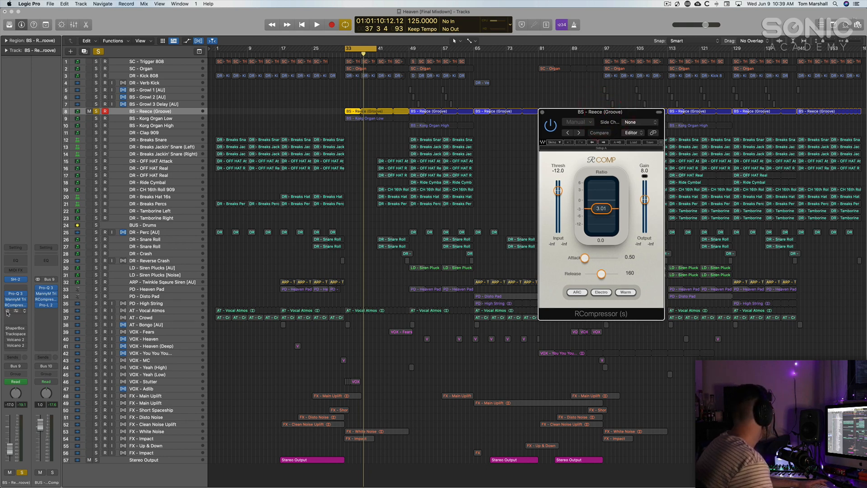
left_click_drag(605, 113, 542, 138)
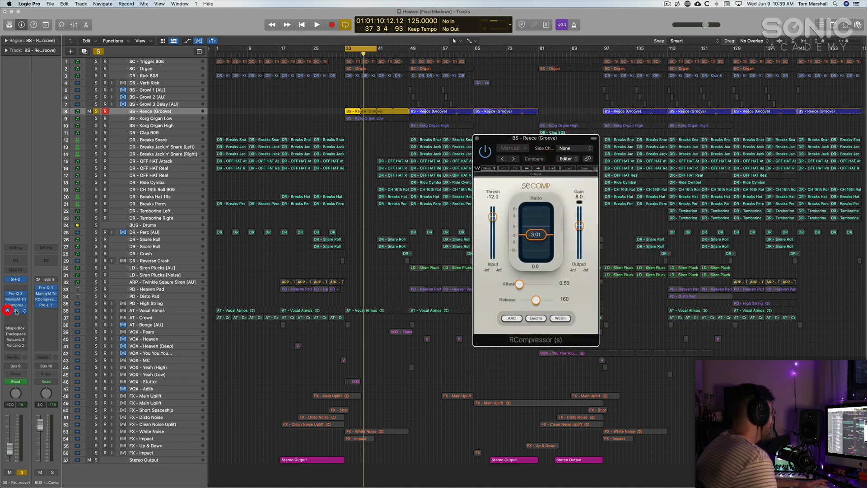
Activate the first Pro-L 2 on BS - Reece (Groove) and show its window side by side with the RCompressor.
left_click(9, 311)
left_click_drag(408, 95, 668, 154)
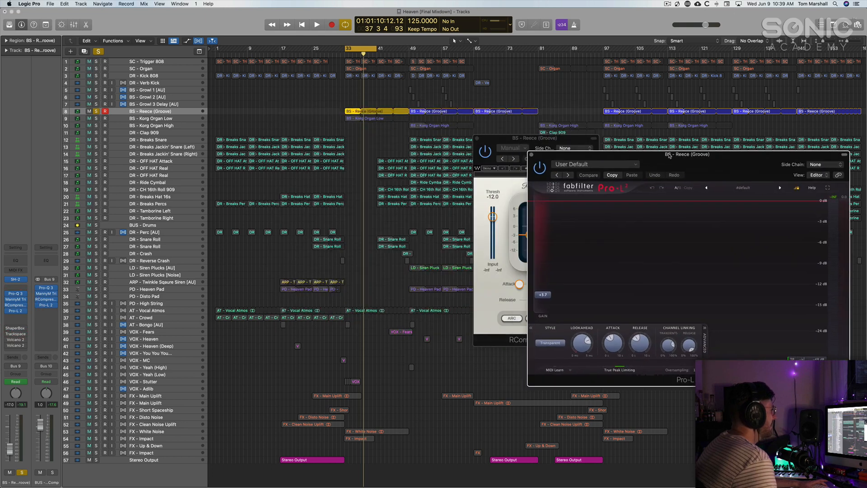
left_click_drag(573, 140, 454, 146)
left_click_drag(575, 145, 564, 146)
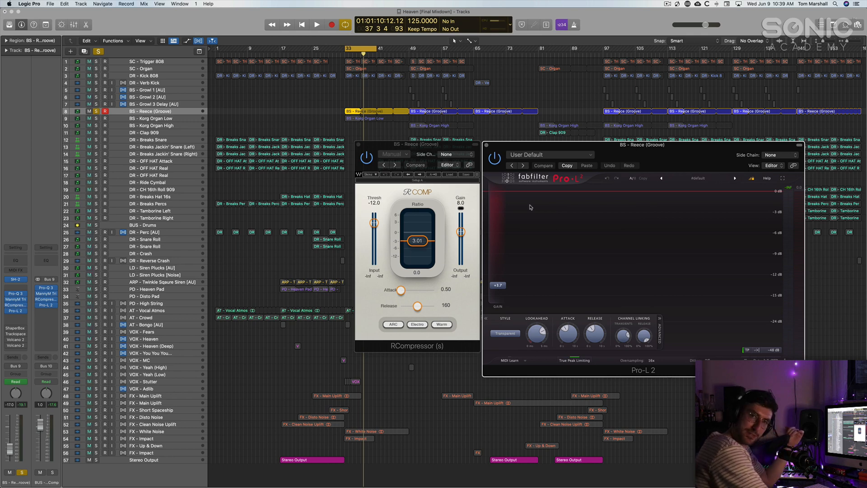
Open the first BS - Reece (Groove) region in the Piano Roll, and bypass and close RCompressor and Pro-L 2.
left_click(323, 103)
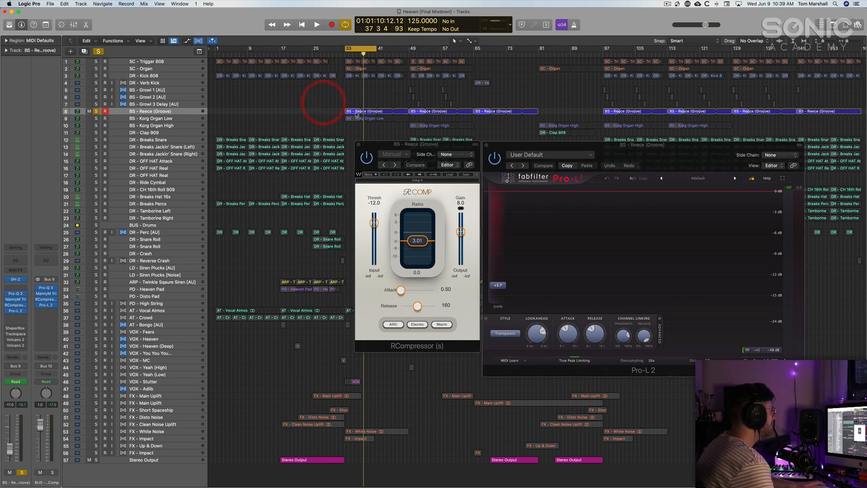
double_click(356, 112)
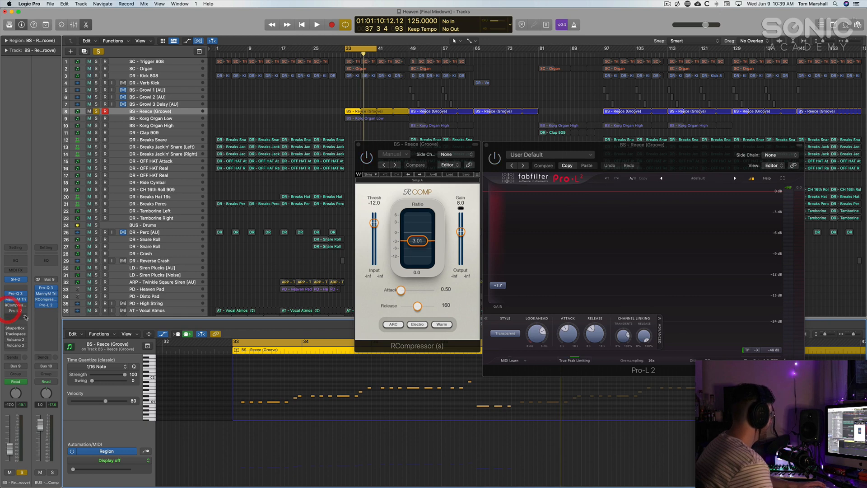
left_click(485, 145)
left_click(358, 146)
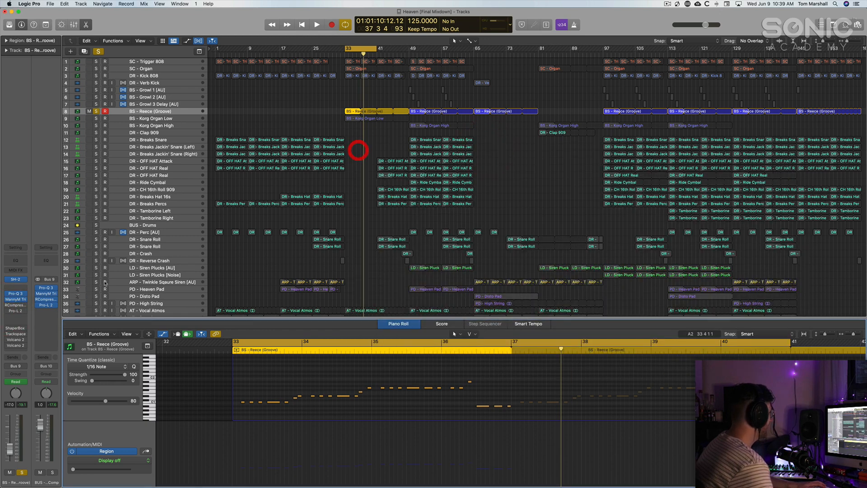
Insert a stereo Pro-L 2 before ShaperBox on BS - Reece (Groove) and play the loop to check the bass's peaks.
left_click(16, 322)
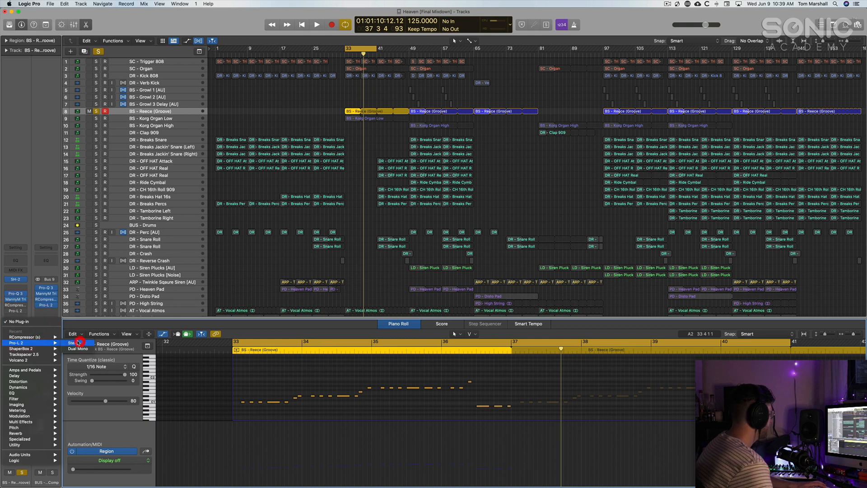
left_click(79, 343)
left_click_drag(465, 98, 646, 97)
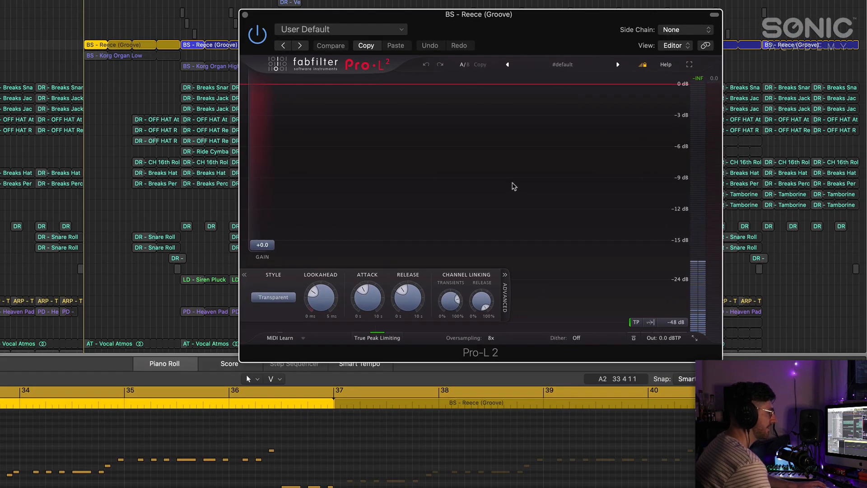
key("space")
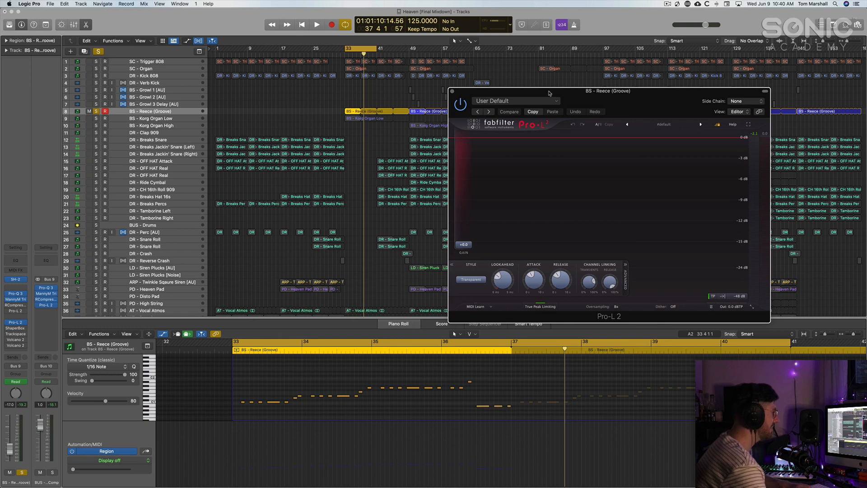
left_click_drag(573, 92, 516, 86)
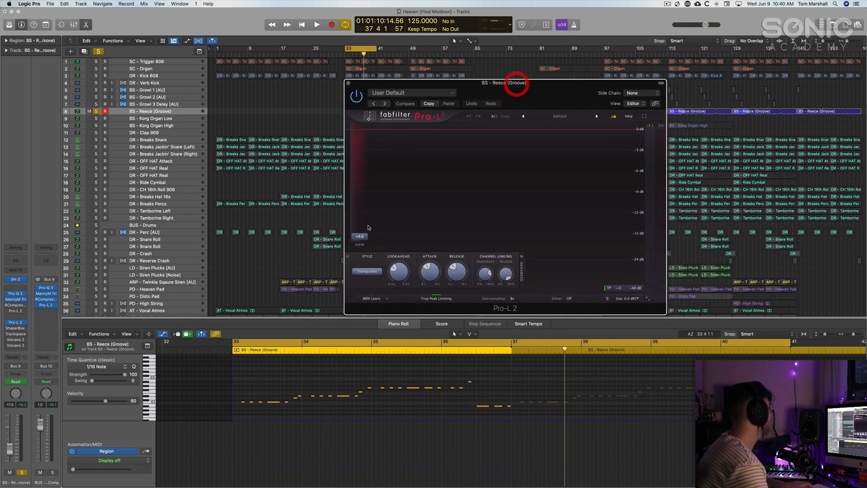
Bypass the new Pro-L 2 and insert a stereo RCompressor directly before it, arranging both plug-in windows for comparison.
left_click(12, 321)
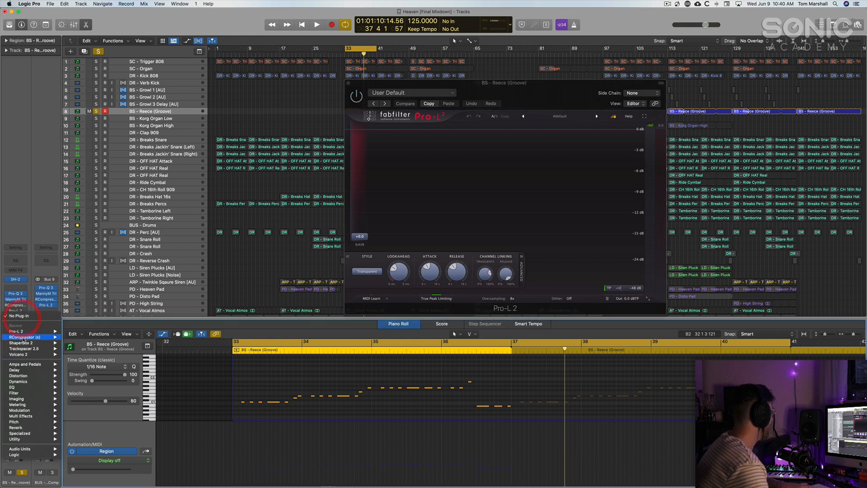
left_click(68, 336)
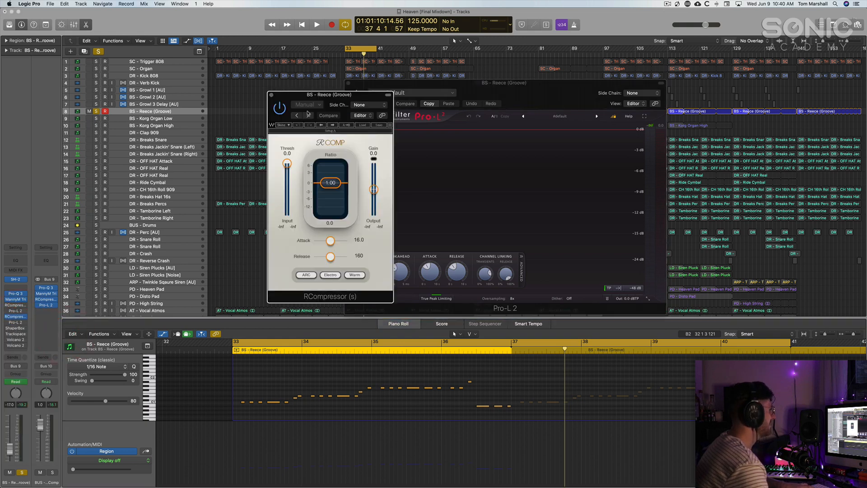
left_click_drag(328, 96, 540, 145)
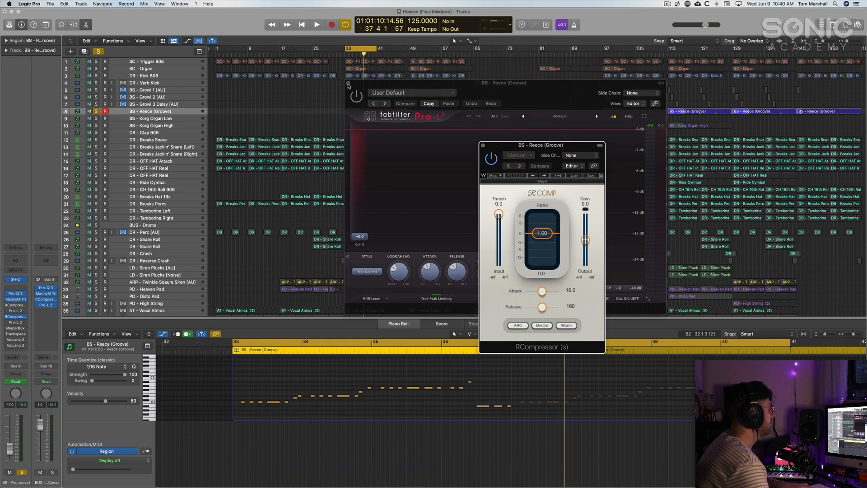
left_click_drag(359, 85, 201, 104)
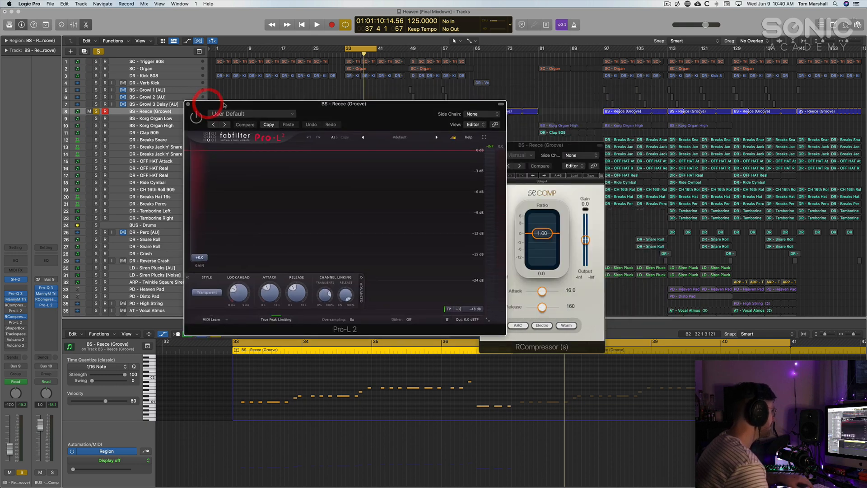
left_click_drag(264, 100, 279, 84)
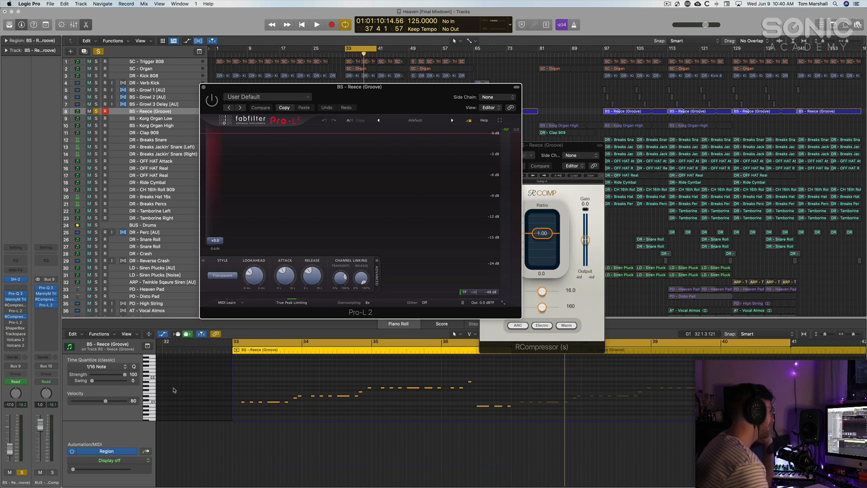
Open s(M)exoscope on the Stereo Output and play the loop with its amp lowered to examine the bass waveform.
scroll(157, 271, "down", 10)
left_click(157, 279)
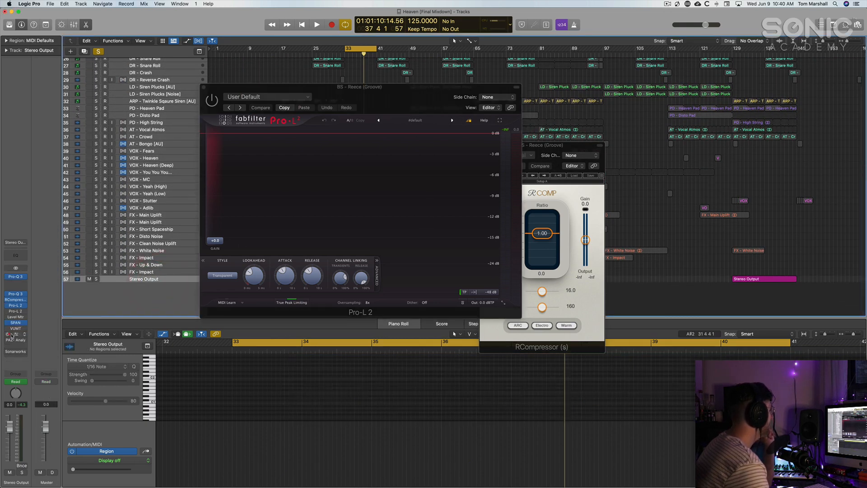
left_click(11, 334)
left_click_drag(414, 98, 584, 128)
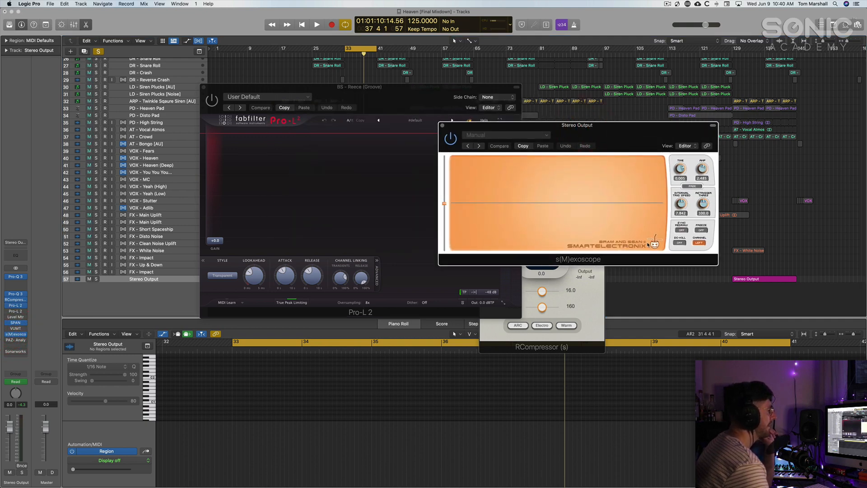
scroll(172, 115, "up", 10)
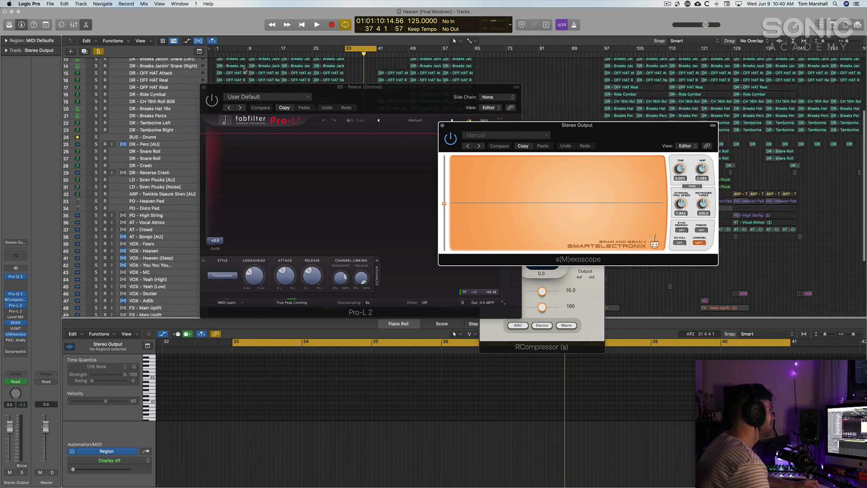
key("space")
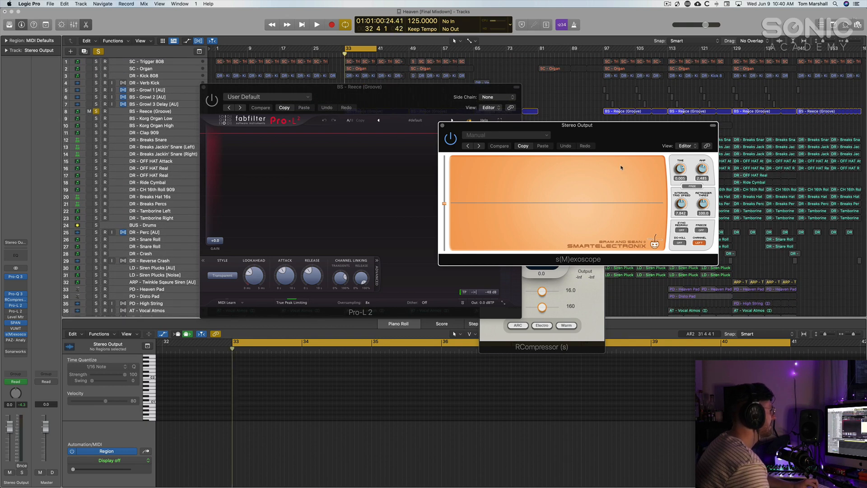
left_click_drag(702, 168, 702, 178)
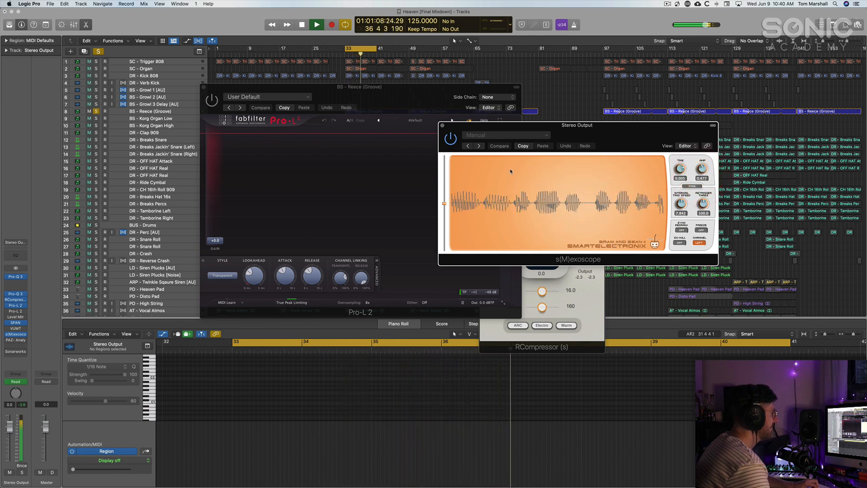
key("space")
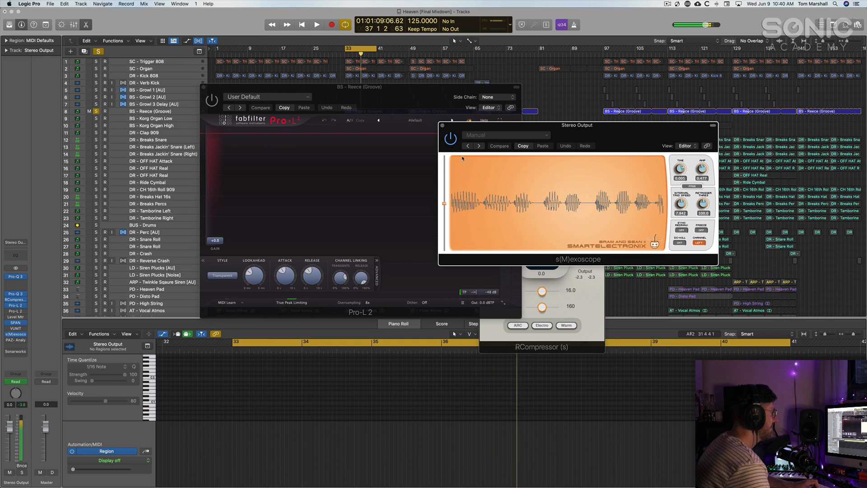
Close s(M)exoscope, activate the Pro-L 2 on BS - Reece (Groove) and play the loop to examine the bass's peaks.
left_click(443, 126)
left_click_drag(418, 92, 589, 126)
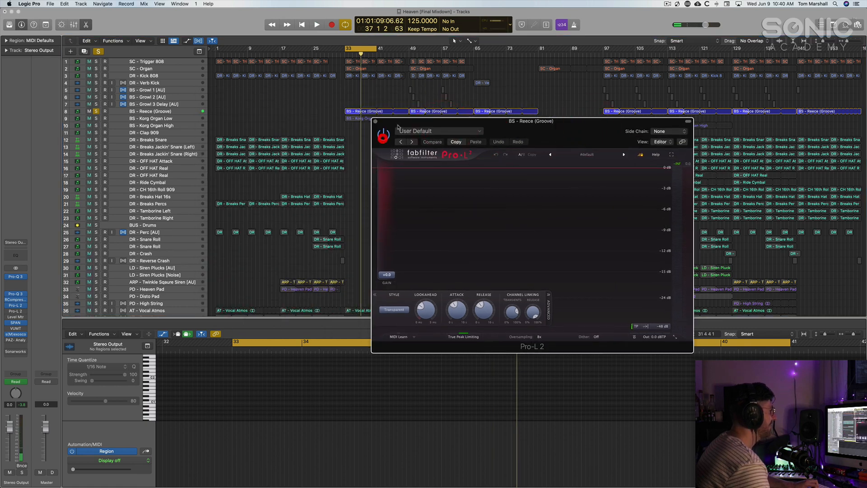
left_click_drag(397, 126, 462, 116)
key("space")
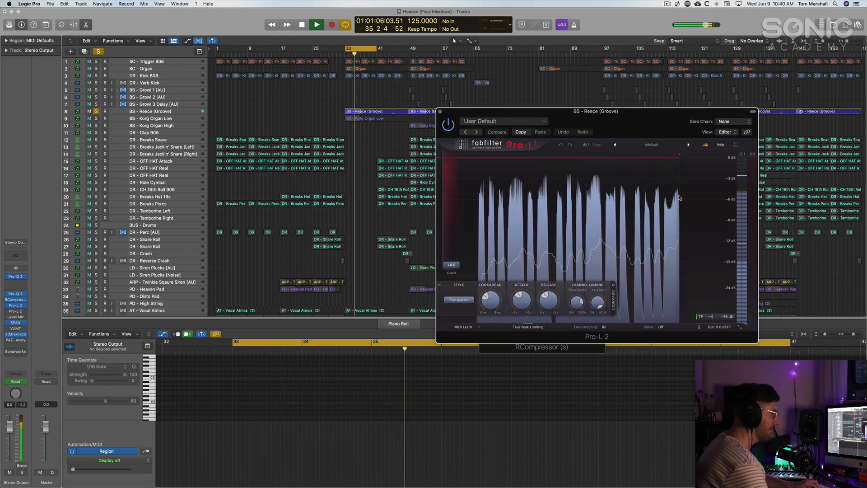
key("space")
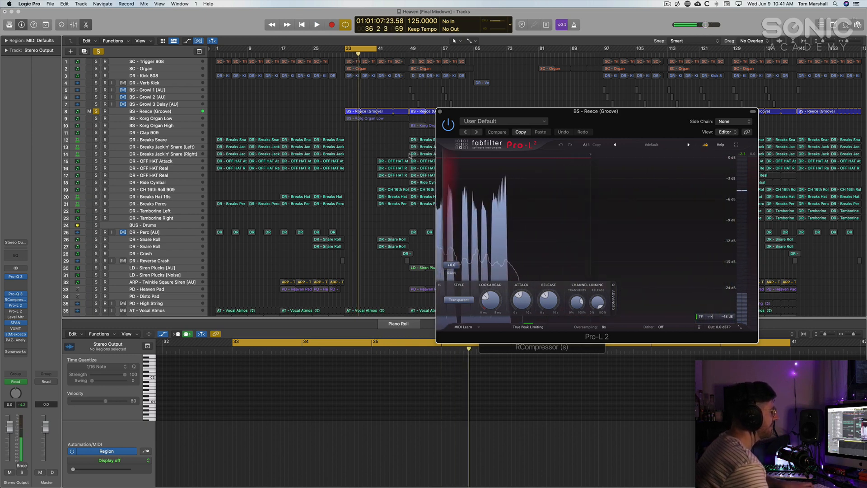
Zoom in on the first BS - Reece (Groove) region and set the cycle range to bars 35–36.
left_click_drag(399, 92, 333, 139)
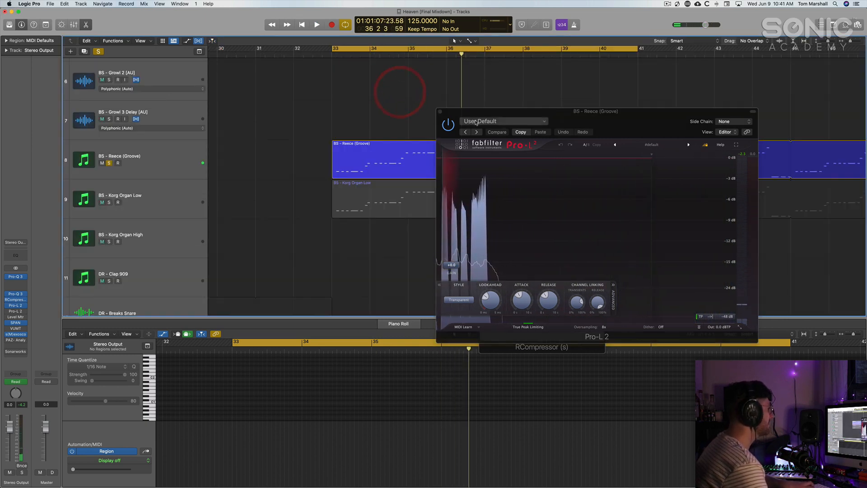
left_click_drag(466, 109, 526, 131)
left_click(409, 51)
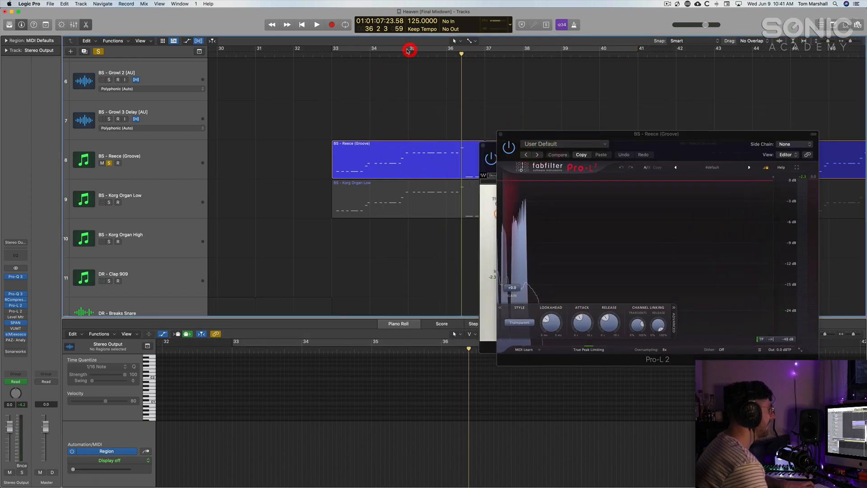
left_click_drag(409, 50, 445, 52)
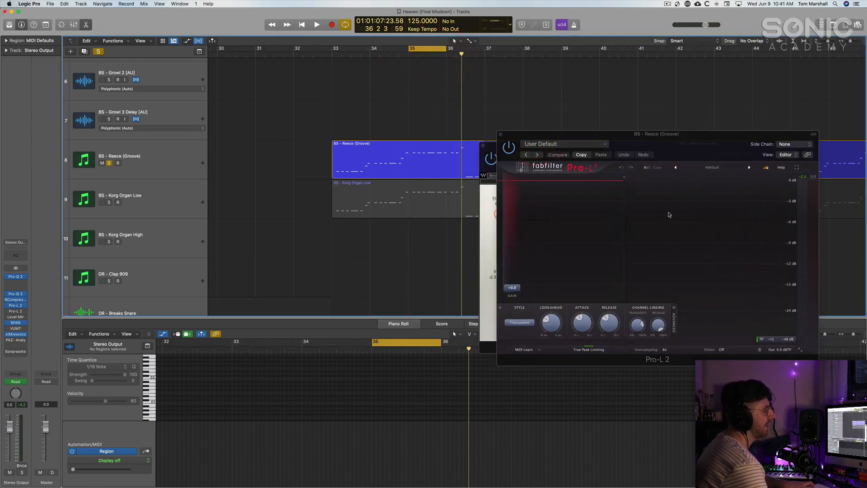
Place RCompressor and Pro-L 2 side by side and play the cycle, resetting RCompressor's peak readings to measure the input level.
left_click_drag(680, 142, 684, 131)
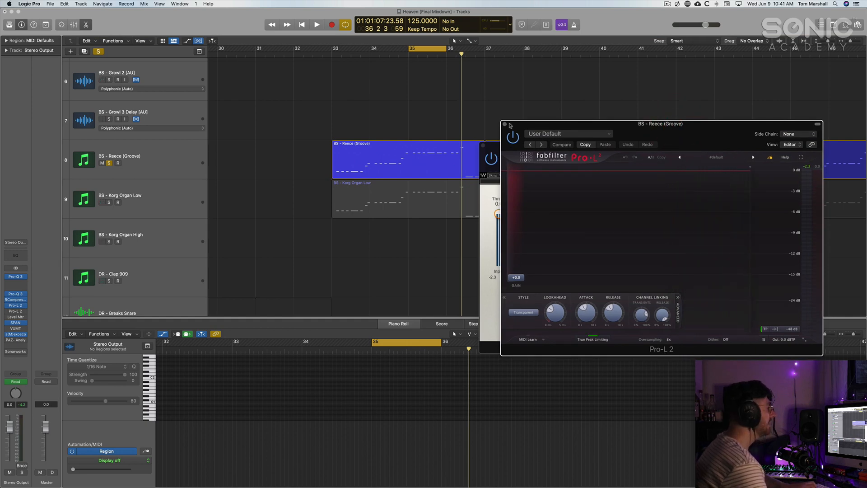
left_click_drag(554, 125, 640, 79)
left_click_drag(541, 150, 331, 115)
key("space")
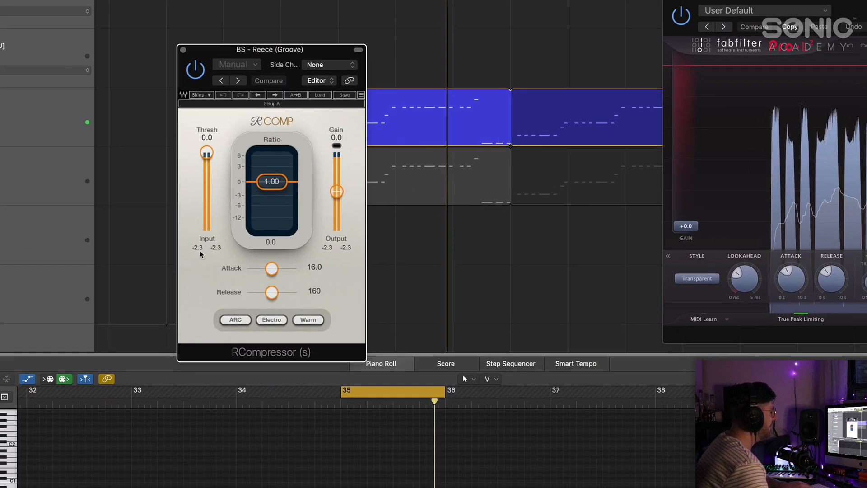
left_click(275, 248)
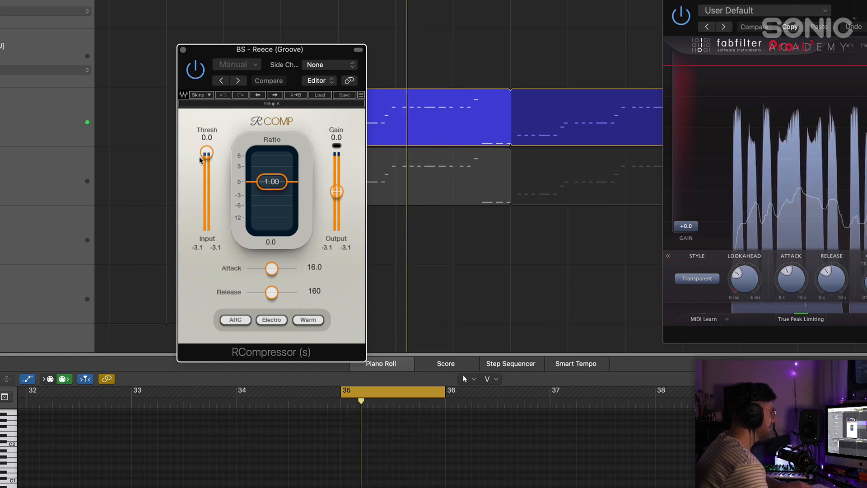
left_click(197, 248)
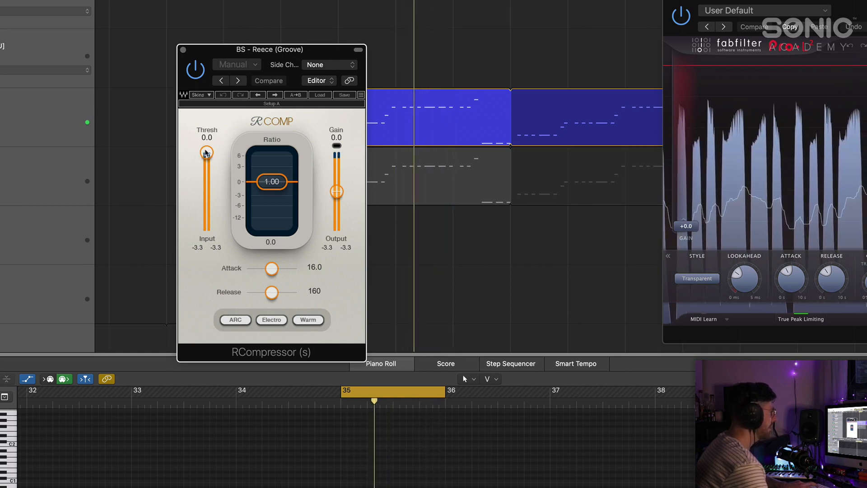
Set RCompressor's threshold to -3.3 and its ratio to 3.
double_click(206, 153)
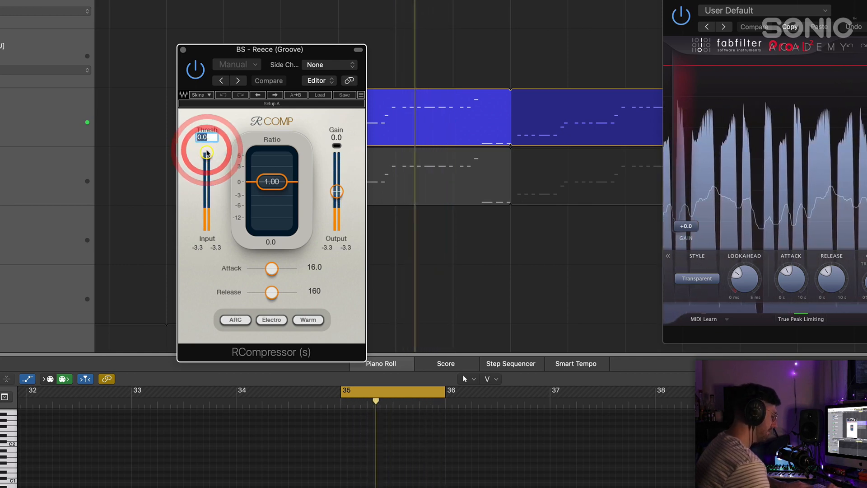
type("-3.3")
key("Return")
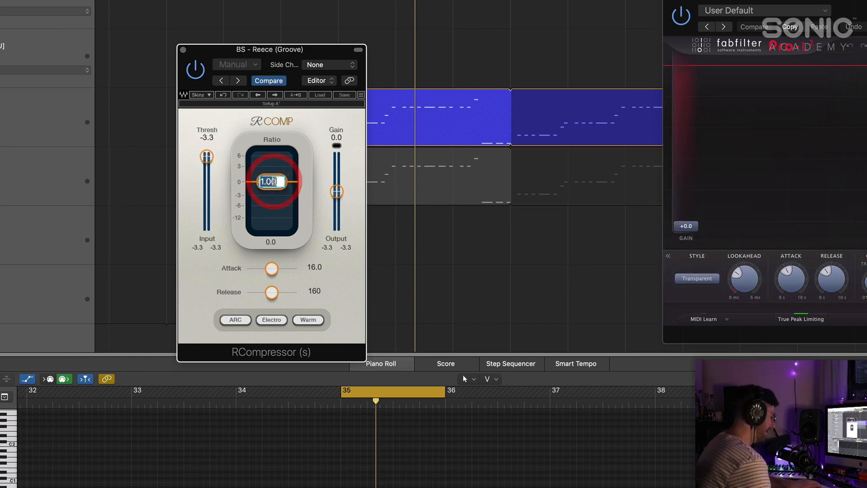
type("3")
key("Return")
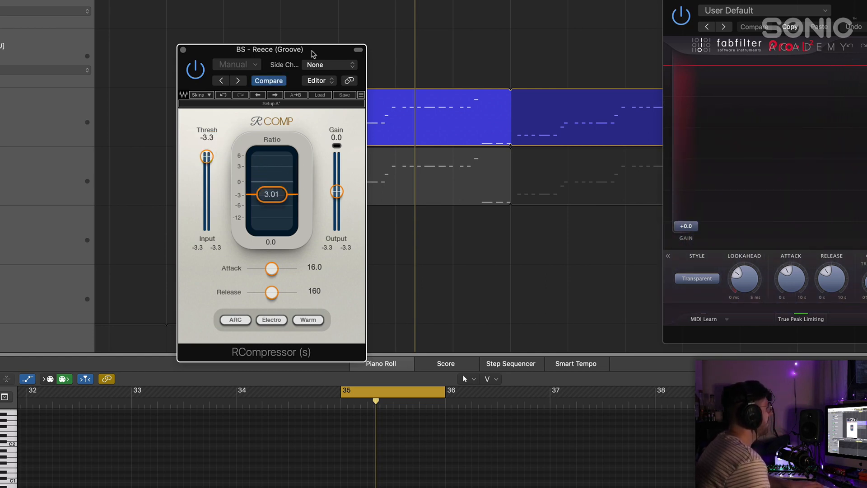
Reposition the RCompressor window and shorten its attack to 0.50.
left_click_drag(311, 53, 317, 25)
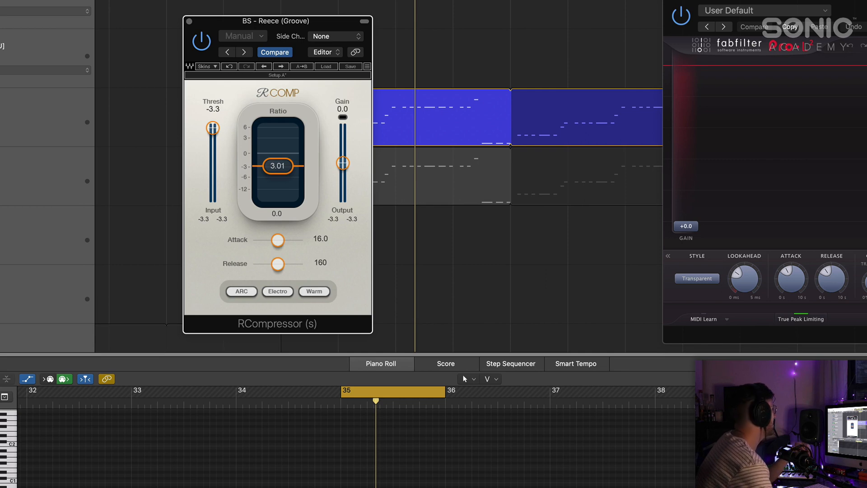
left_click_drag(296, 25, 461, 166)
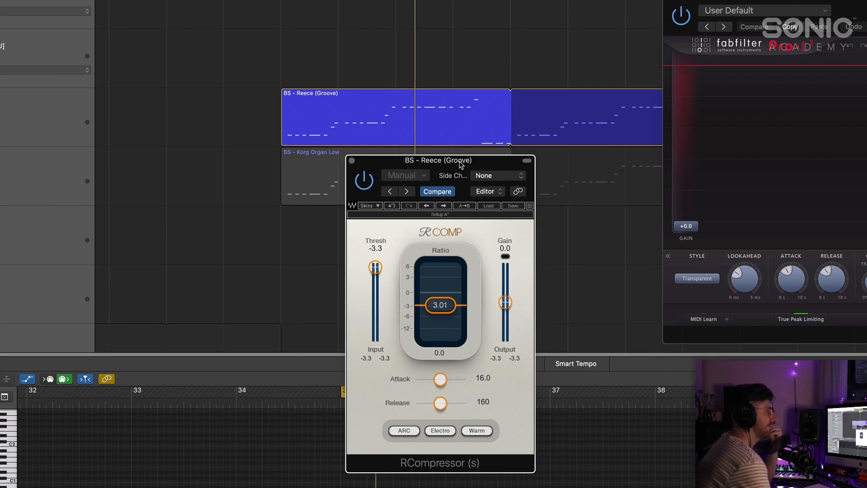
left_click_drag(463, 163, 471, 132)
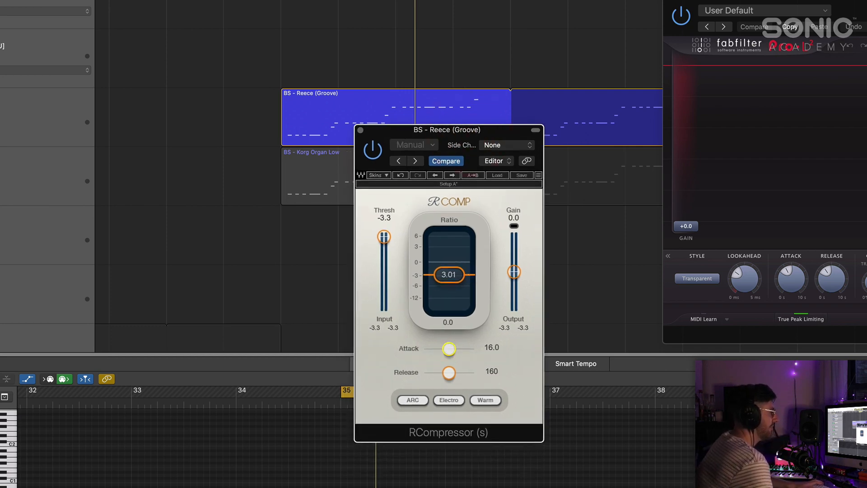
left_click_drag(449, 348, 423, 354)
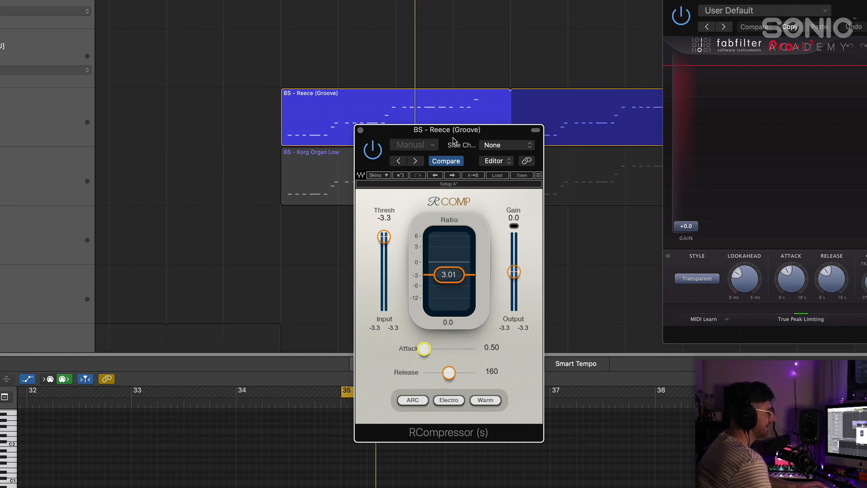
Show RCompressor and Pro-L 2 side by side, widen the cycle to bars 33–37 and play it to check the compressed peaks.
left_click_drag(457, 134, 463, 108)
left_click_drag(836, 2, 621, 0)
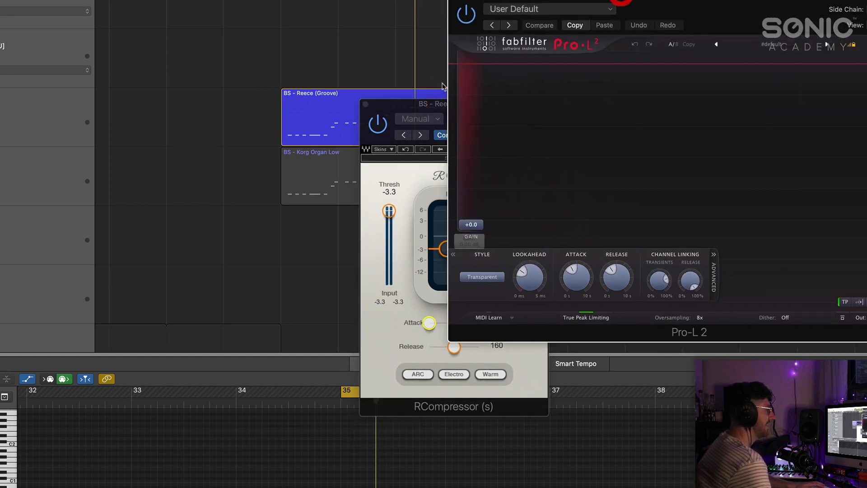
left_click_drag(424, 105, 249, 131)
left_click_drag(329, 137, 382, 198)
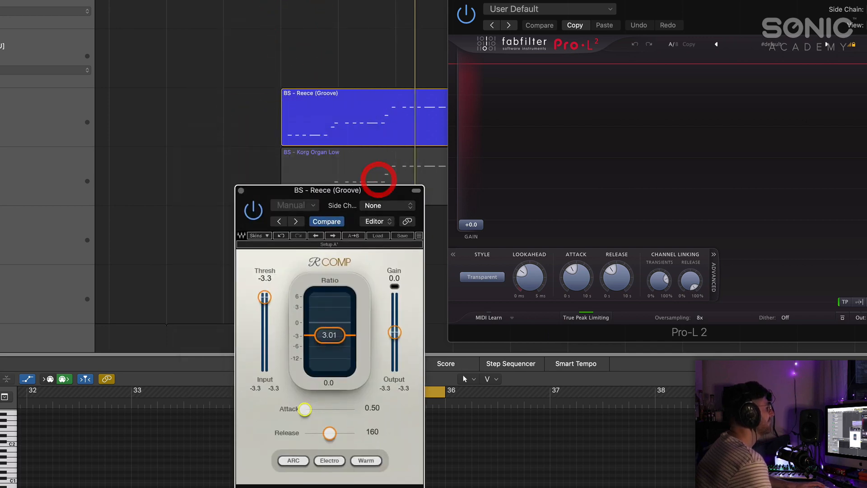
left_click_drag(540, 1, 574, 95)
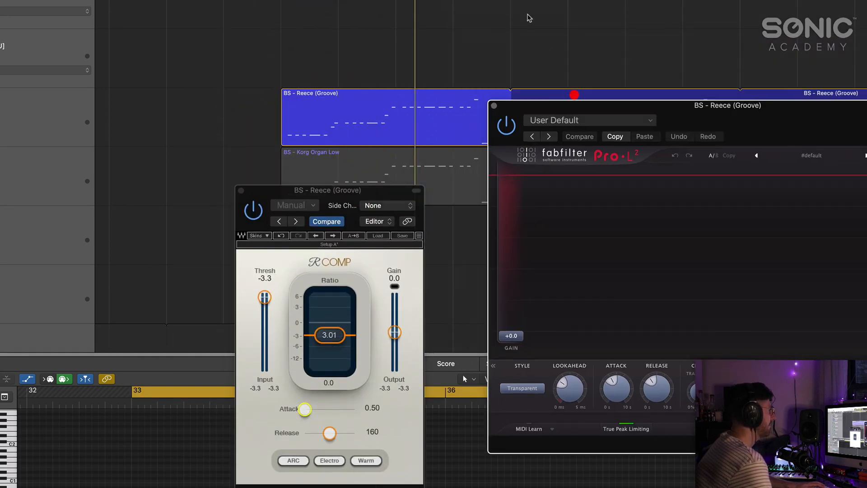
left_click_drag(625, 112, 628, 54)
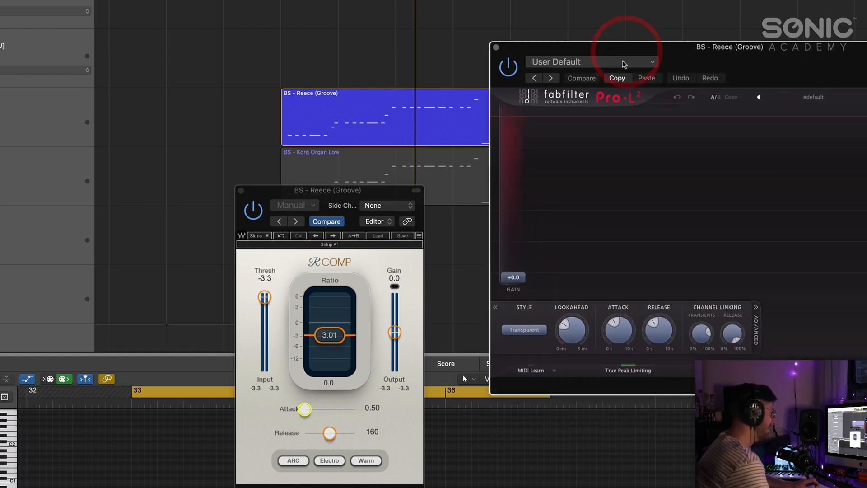
key("space")
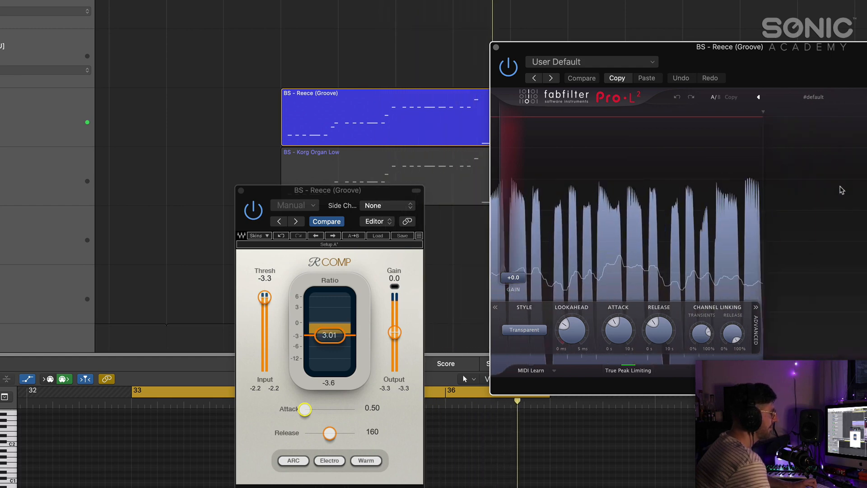
Bypass and re-enable RCompressor during playback to compare the bass's peaks in Pro-L 2 with and without compression.
left_click(506, 68)
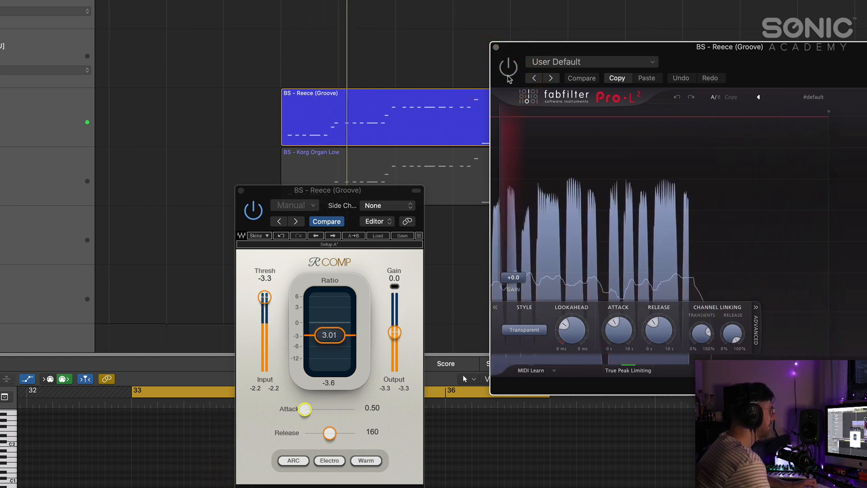
left_click(508, 67)
left_click(254, 210)
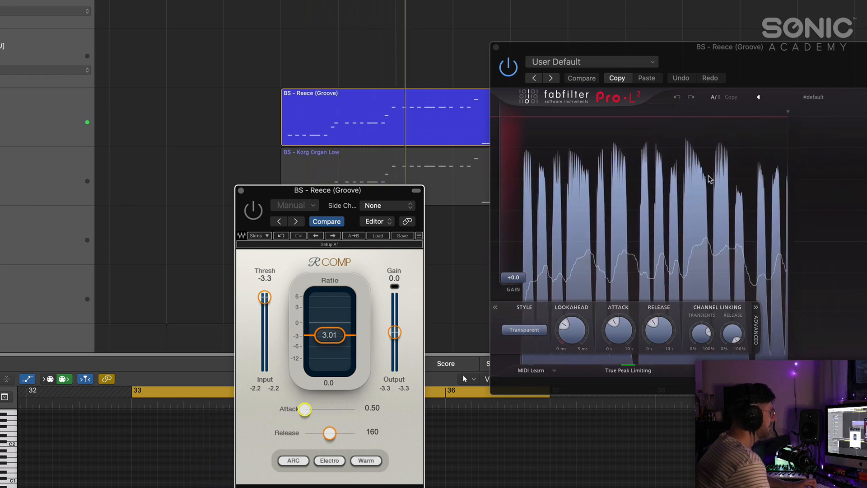
left_click(253, 210)
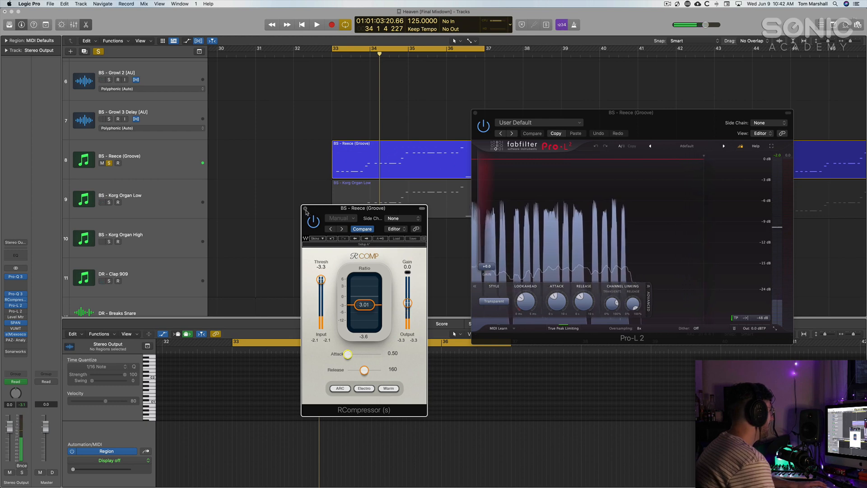
Close RCompressor, set the cycle range to bars 35–36 and play it through Pro-L 2.
left_click(304, 209)
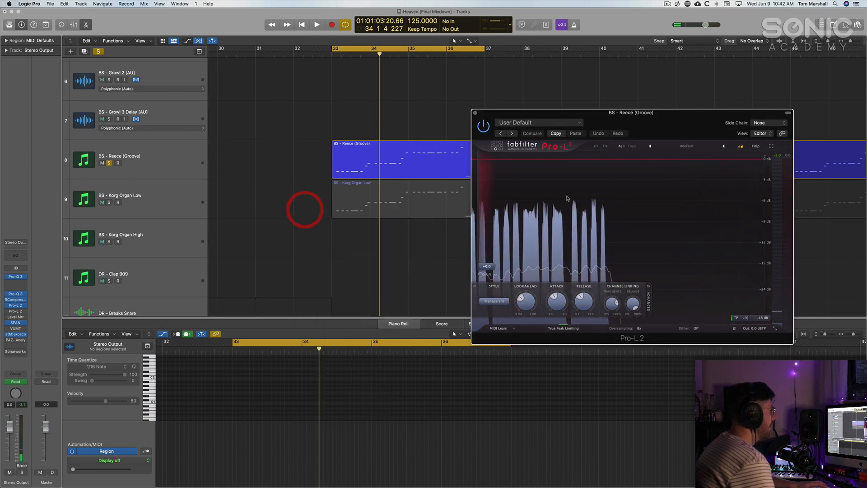
left_click_drag(544, 112, 568, 114)
left_click_drag(410, 51, 449, 53)
key("space")
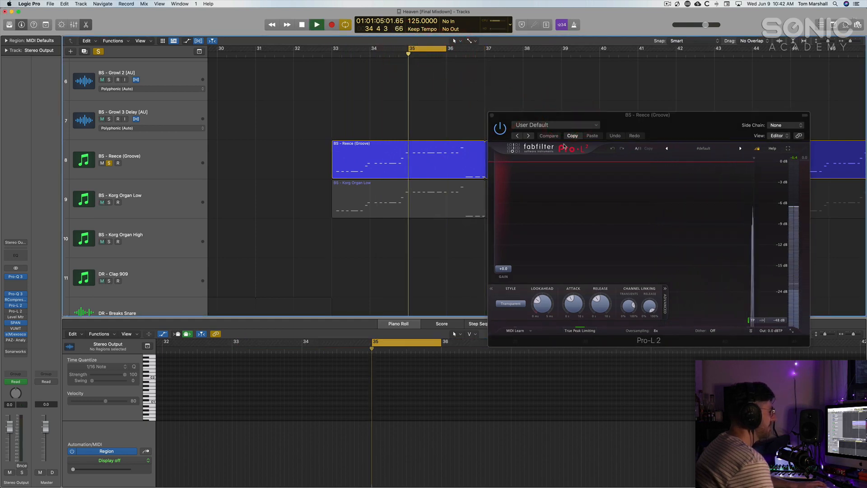
Set Pro-L 2's output level to -6.7 dB and its gain to +6.7 dB on BS - Reece (Groove).
left_click_drag(745, 119, 632, 110)
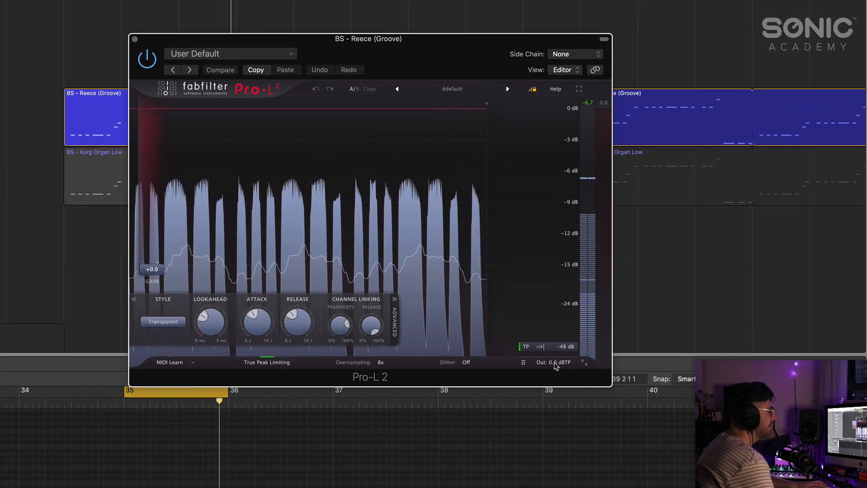
left_click(554, 361)
type("-6.7")
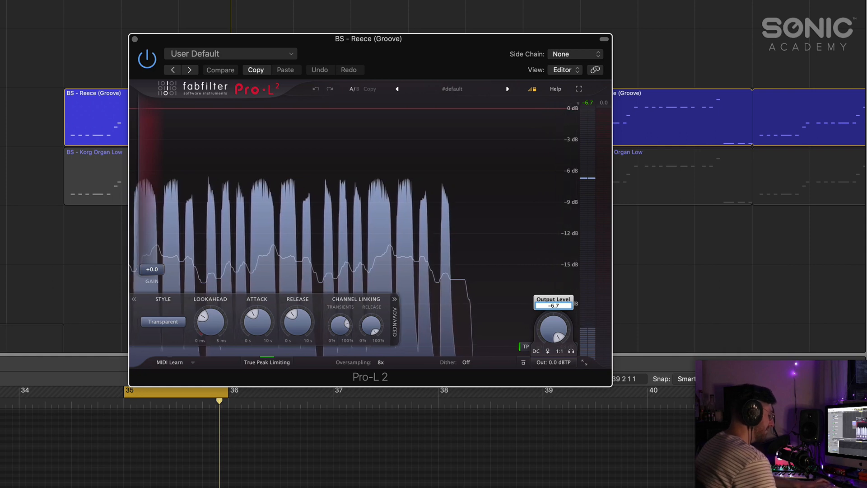
key("Return")
double_click(152, 270)
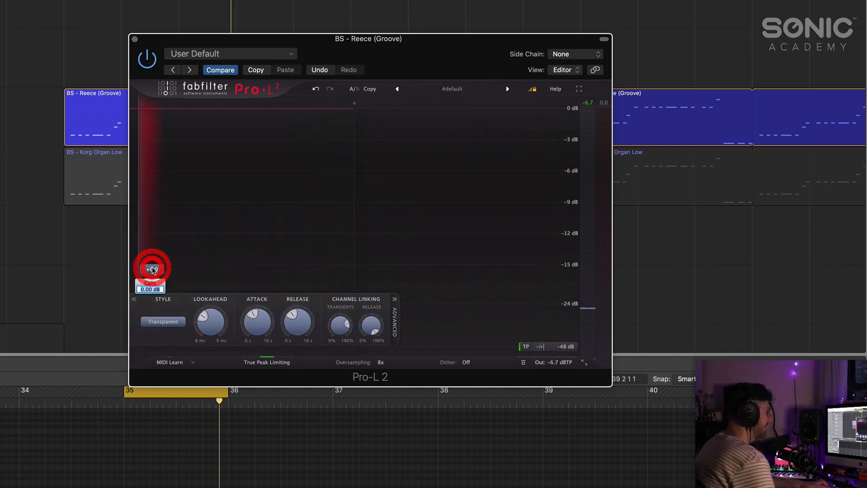
type("6.7")
key("Return")
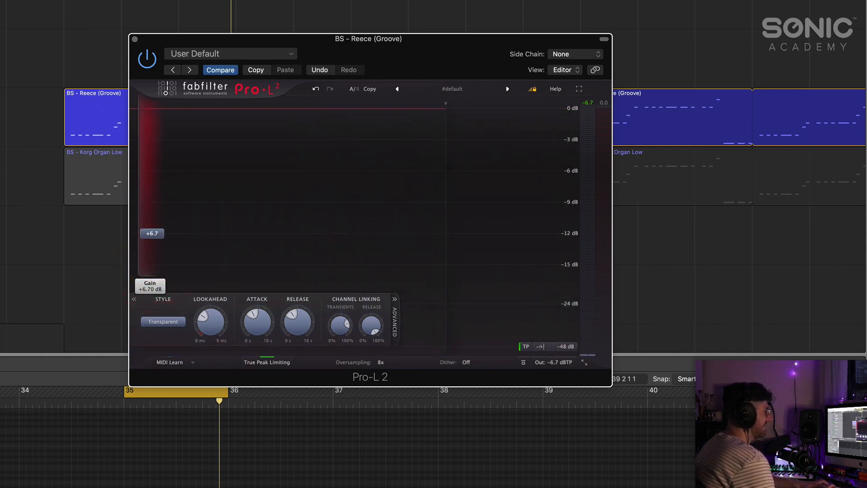
Extend the cycle range to bars 33–37, play it to check the limiting in Pro-L 2, and close the plug-in.
left_click_drag(368, 38, 407, 90)
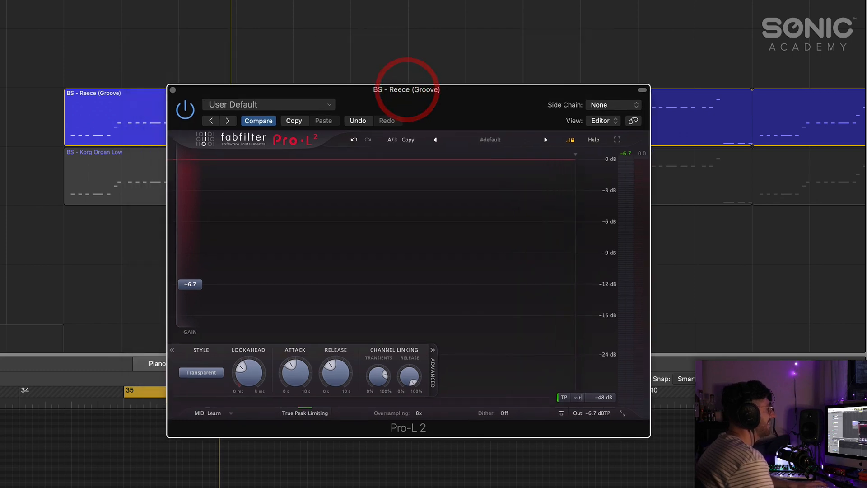
left_click_drag(256, 8, 253, 8)
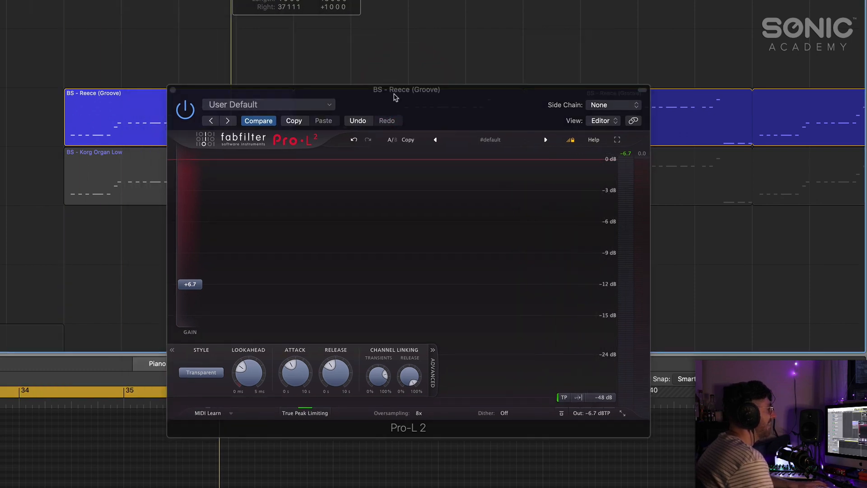
left_click_drag(394, 96, 419, 111)
key("space")
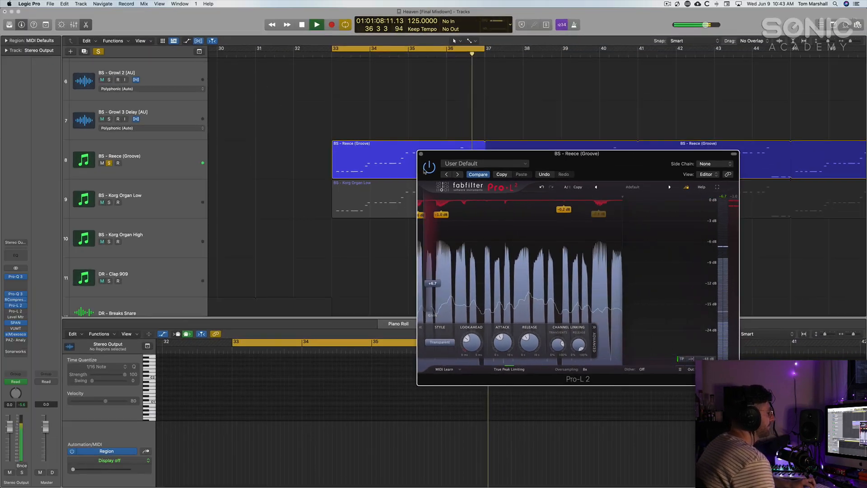
key("space")
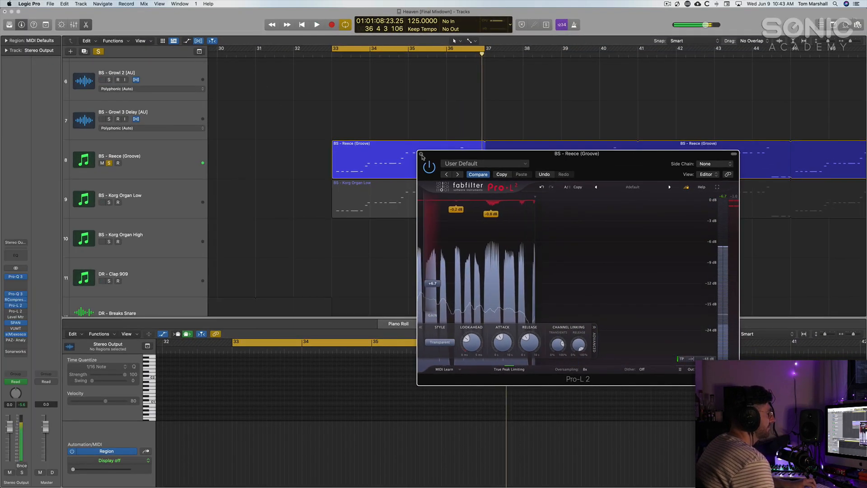
left_click(420, 153)
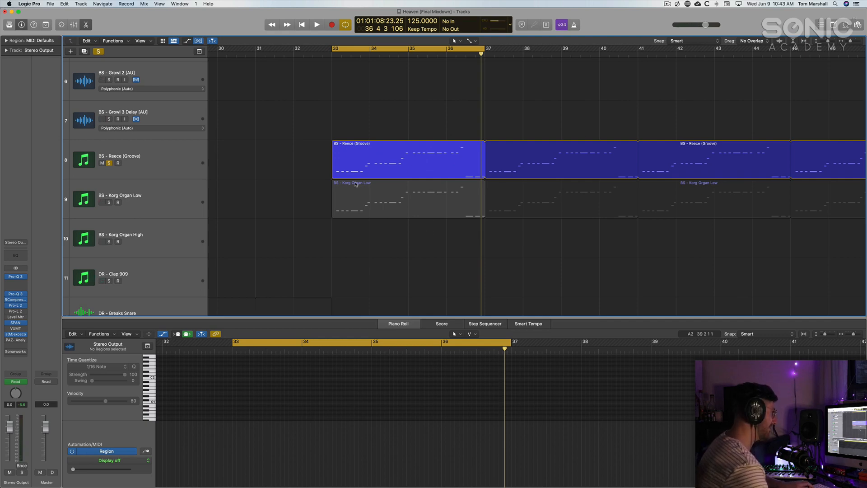
Hide the Piano Roll, remove the second RCompressor and Pro-L 2 from BS - Reece (Groove), and re-enable the original pair.
left_click(388, 323)
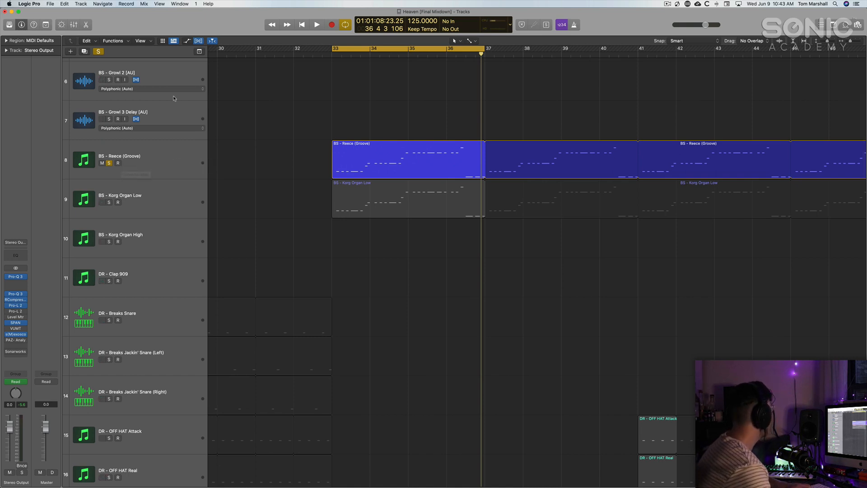
left_click(179, 167)
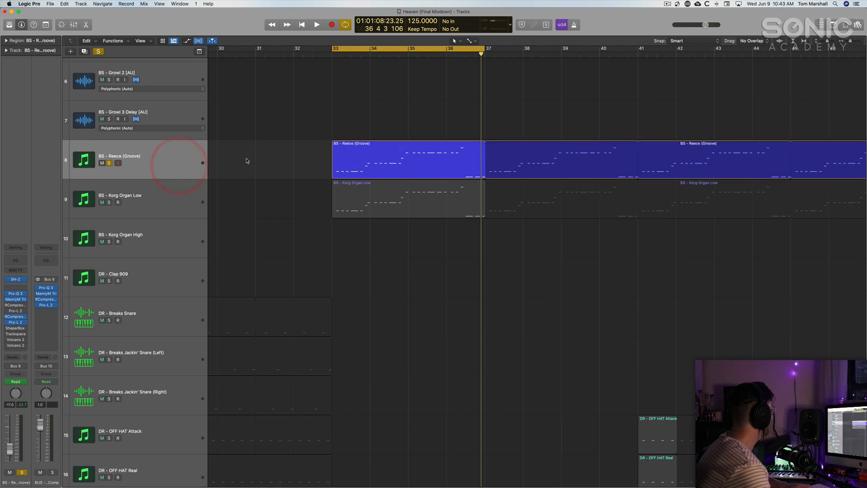
left_click(246, 159)
left_click(25, 317)
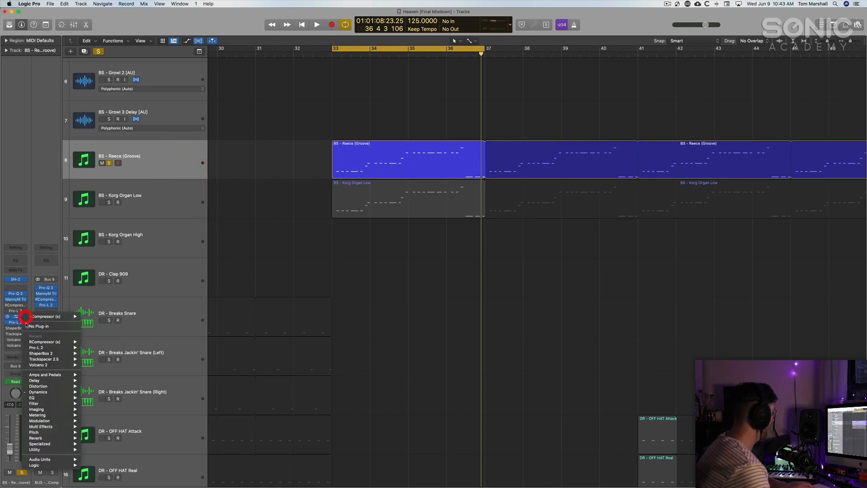
left_click(27, 327)
left_click(25, 323)
left_click(29, 331)
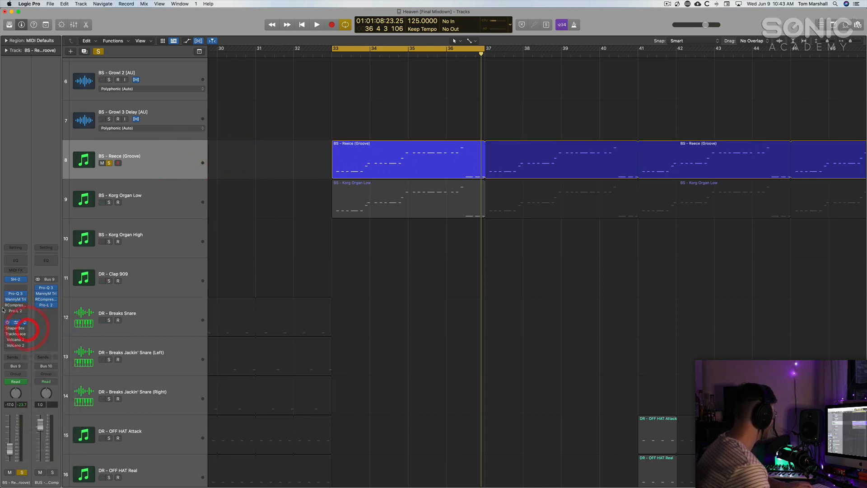
left_click(7, 312)
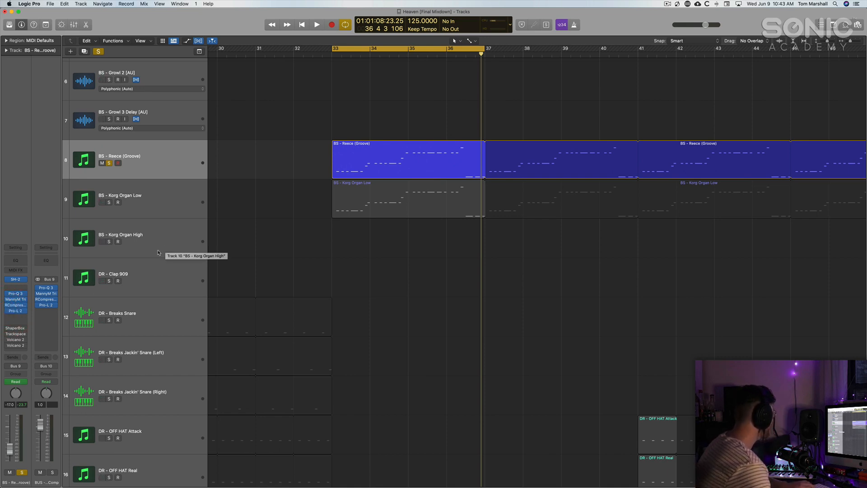
Enable and open ShaperBox 2 on BS - Reece (Groove) and examine its volume curve, LFO length and mix.
left_click(15, 328)
left_click_drag(436, 95, 502, 190)
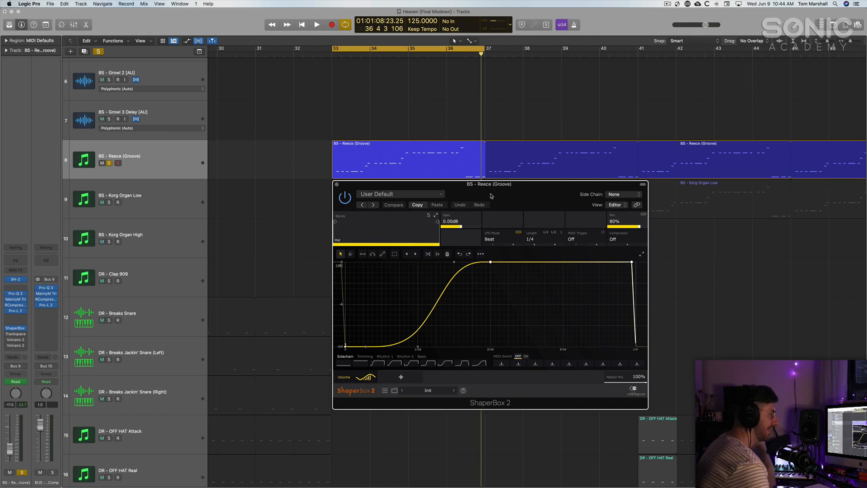
mouse_move(496, 190)
left_mouse_down()
mouse_move(524, 190)
mouse_move(496, 188)
left_mouse_up()
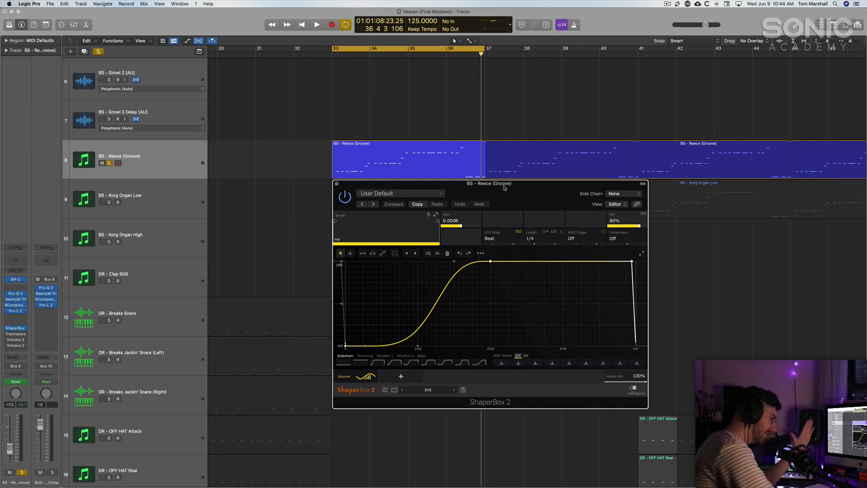
left_click_drag(500, 188, 523, 174)
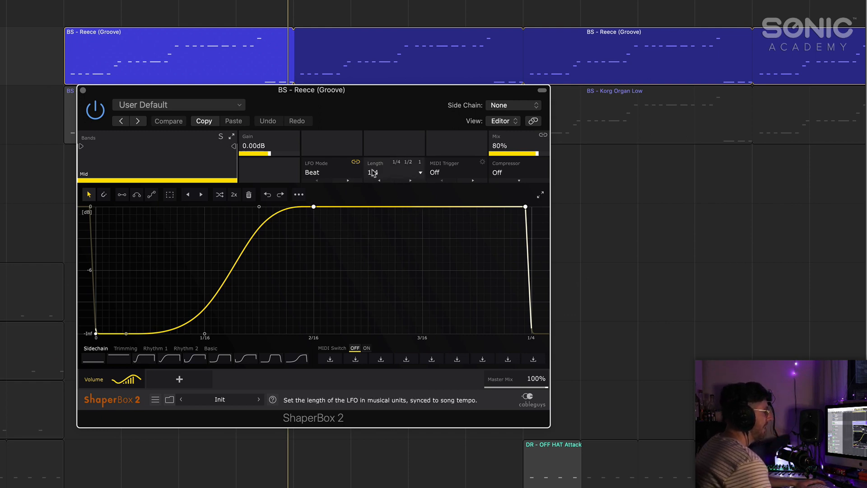
left_click_drag(384, 91, 385, 54)
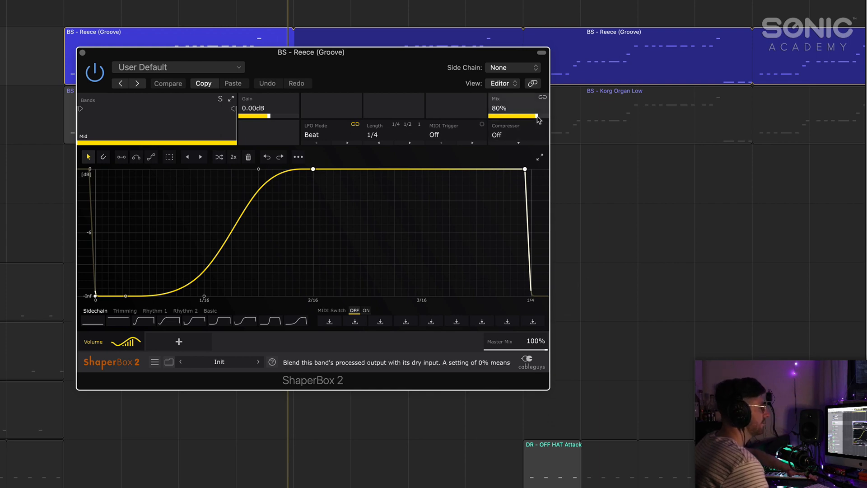
left_click_drag(335, 56, 316, 99)
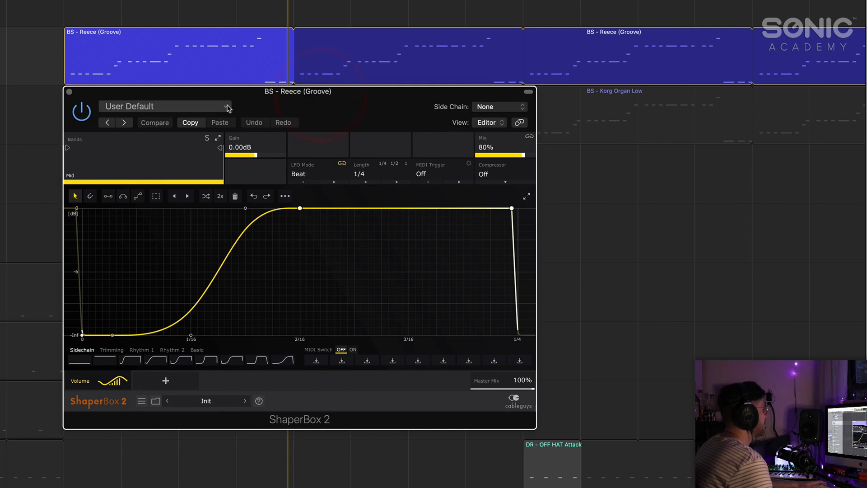
left_click(245, 94)
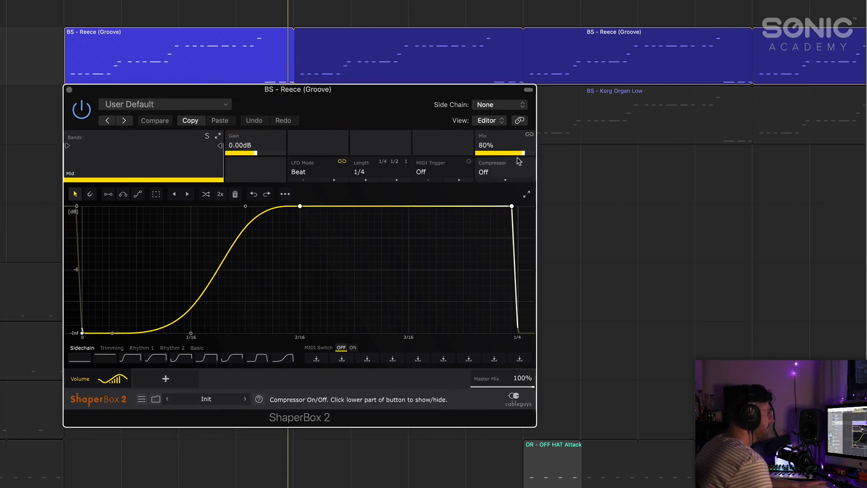
left_click_drag(274, 94, 290, 134)
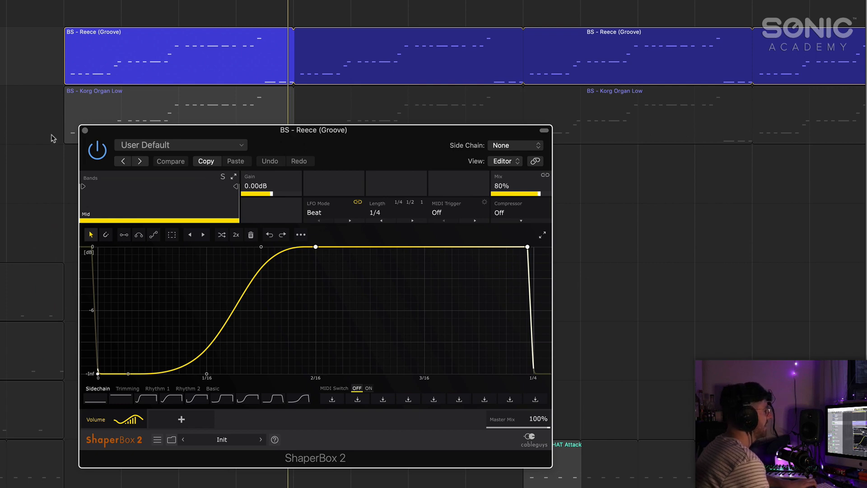
left_click_drag(341, 136, 374, 155)
Play the cycle with ShaperBox 2 on the bass and solo DR - Kick 808 to hear them together.
scroll(85, 161, "up", 5)
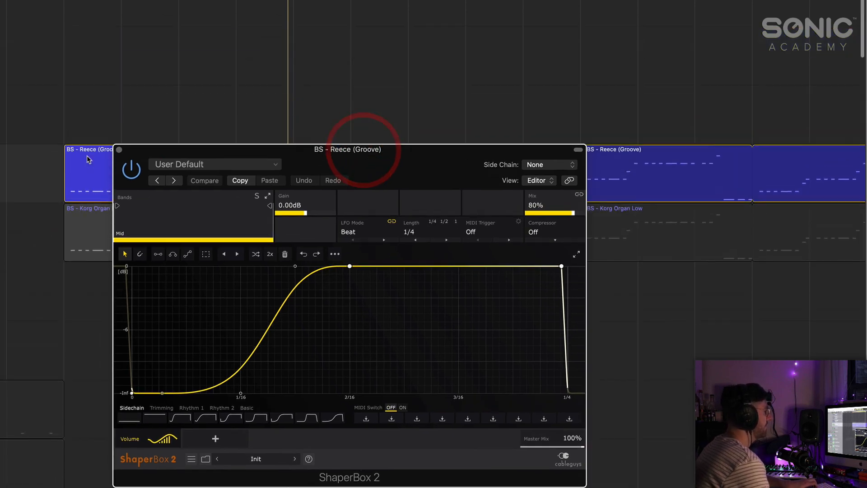
scroll(85, 163, "up", 2)
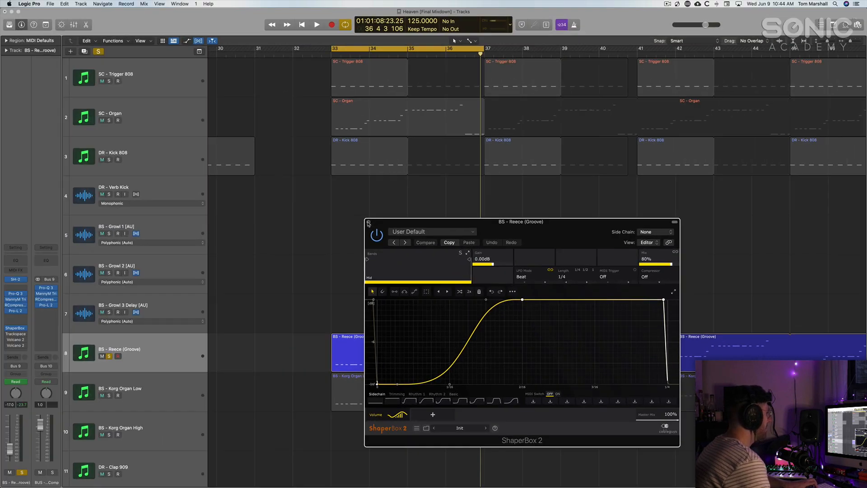
key("space")
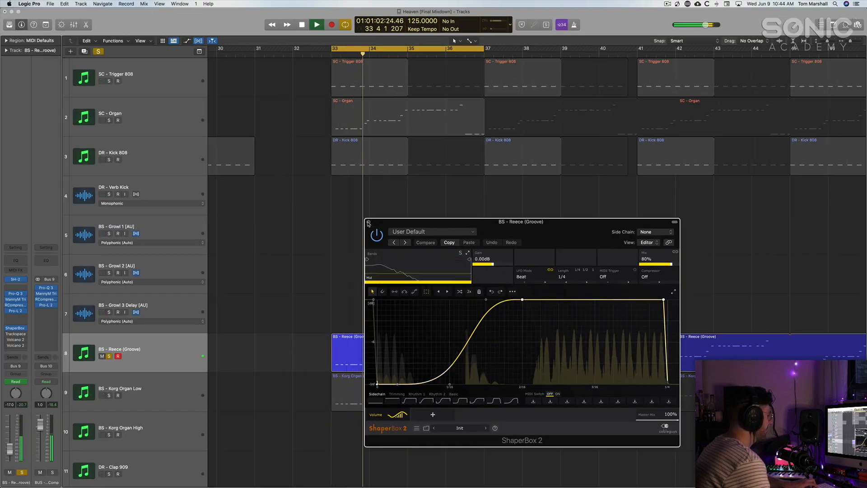
left_click(109, 160)
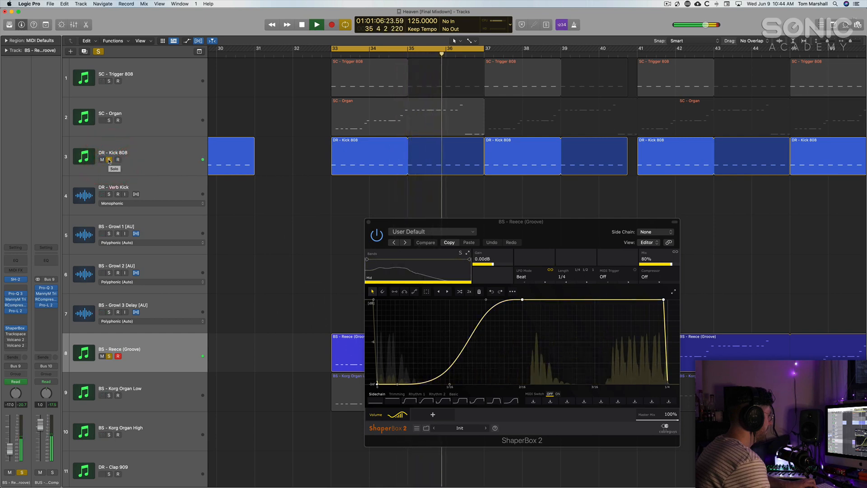
key("space")
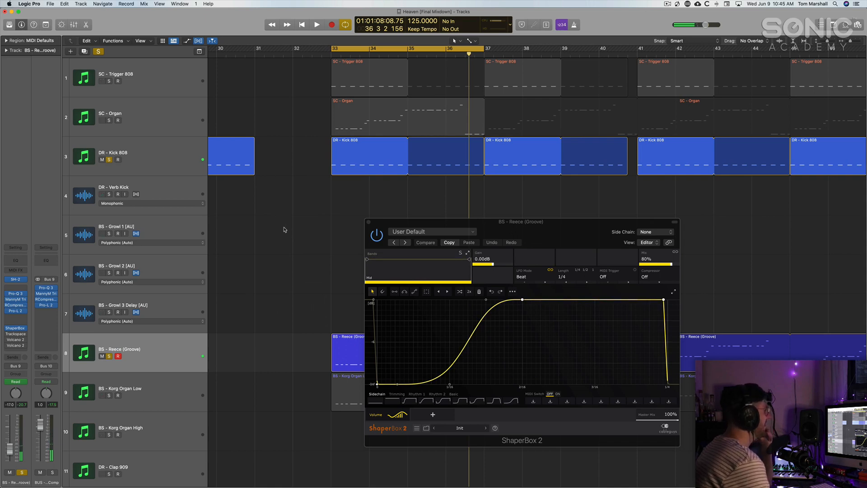
Close ShaperBox 2, enable and open Trackspacer 2.5 on BS - Reece (Groove), and move its window clear of the tracks.
left_click(368, 223)
left_click(179, 354)
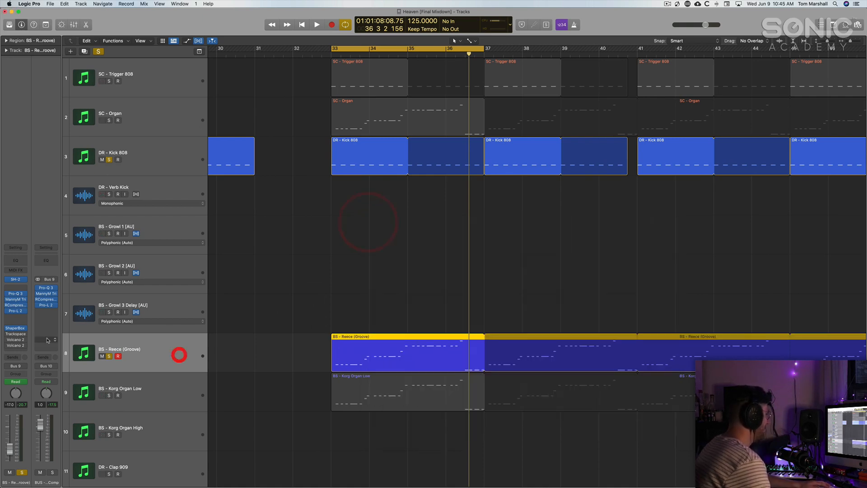
left_click(6, 335)
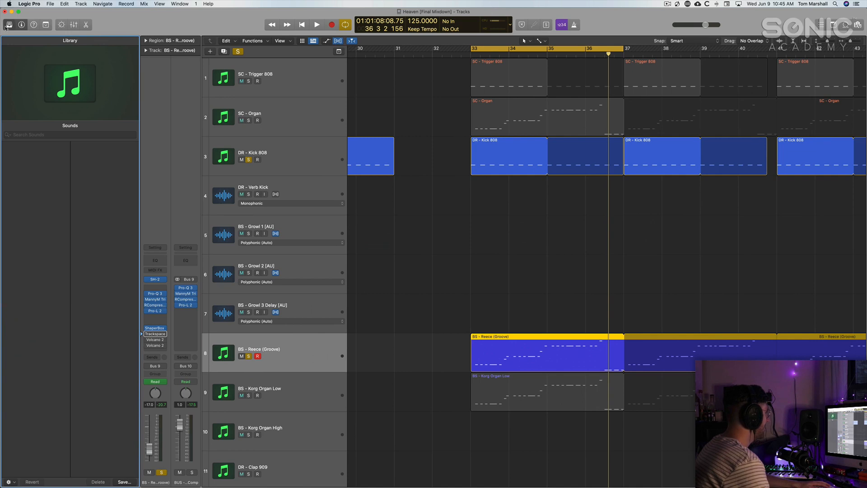
left_click(8, 25)
left_click(7, 334)
left_click(8, 335)
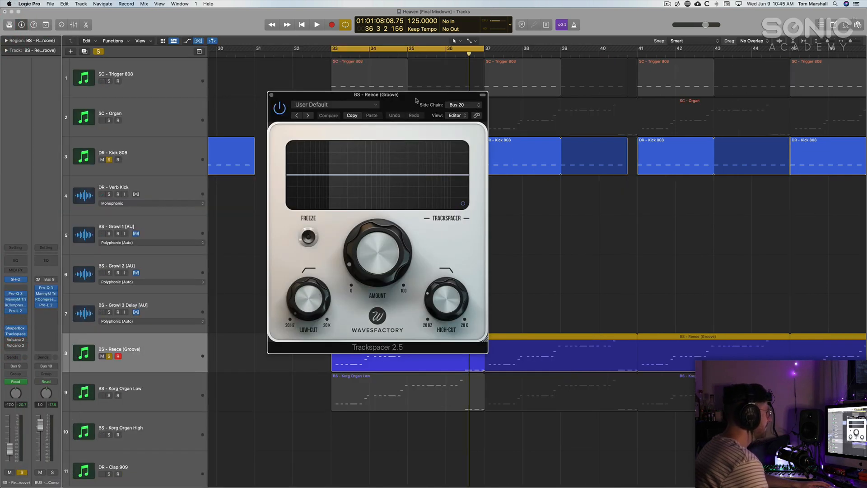
left_click_drag(405, 98, 629, 109)
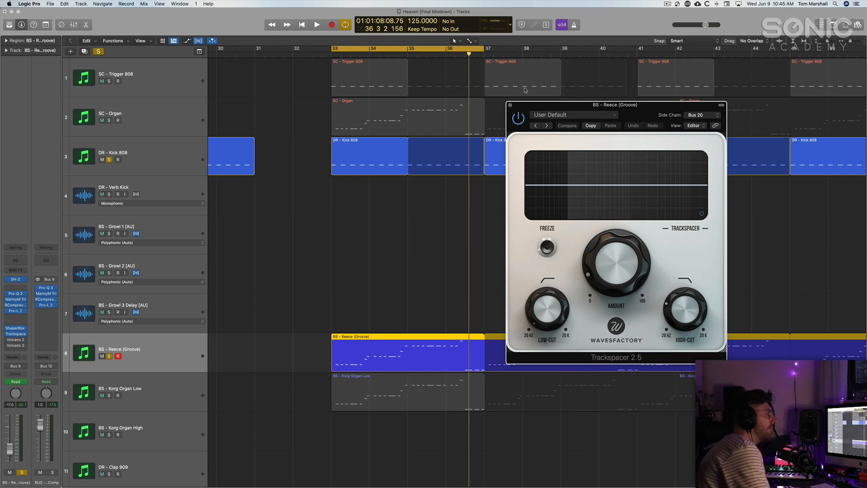
Select and solo the SC - Trigger 808 sidechain track and fit the whole arrangement in view.
left_click(180, 86)
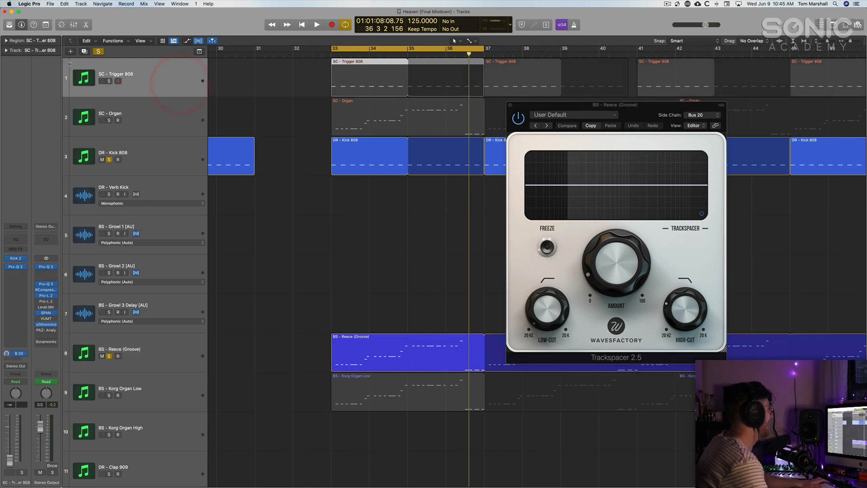
left_click(109, 81)
left_click(276, 83)
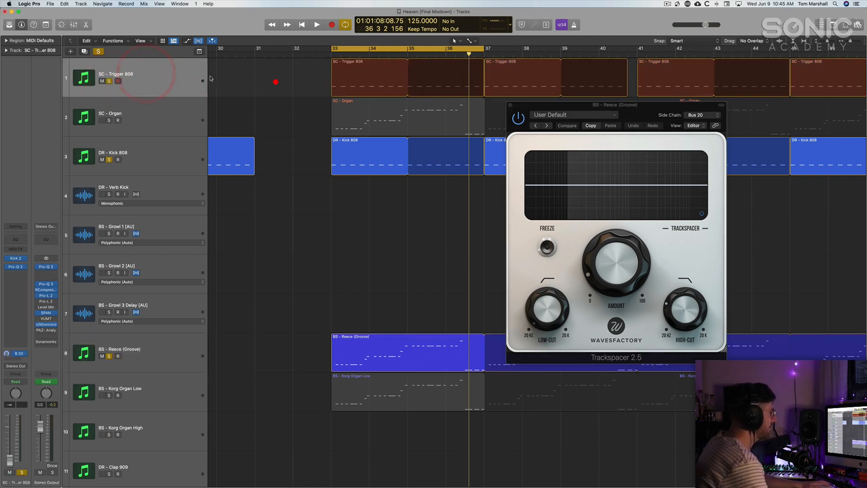
left_click(164, 77)
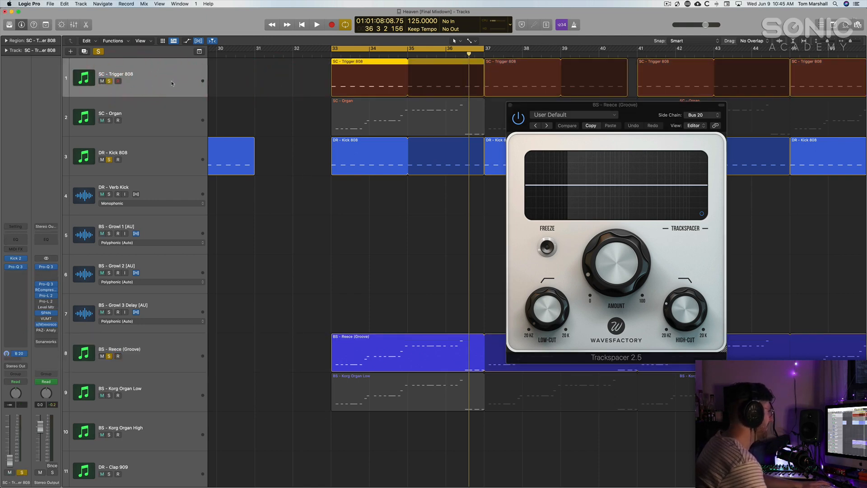
left_click(348, 267, "ctrl+alt")
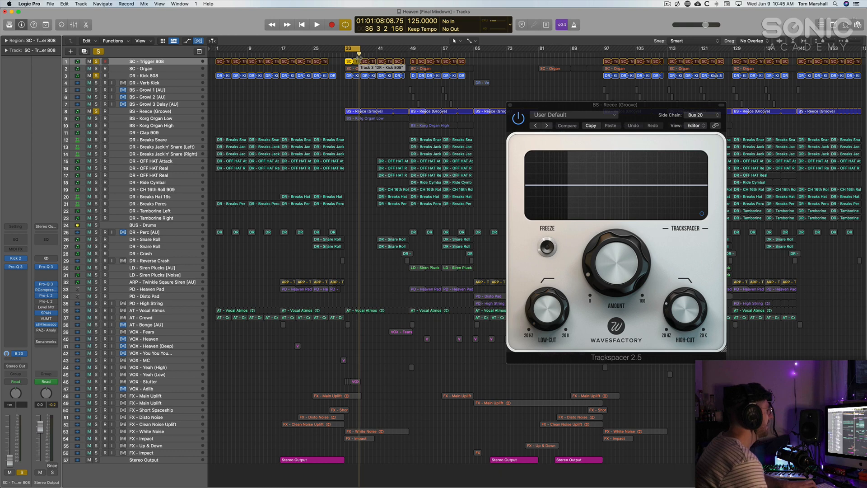
left_click(166, 62)
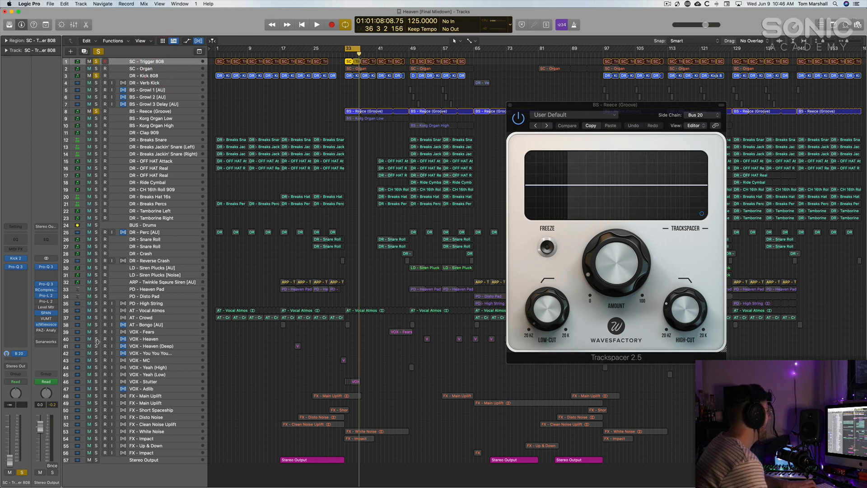
Check the SC - Trigger 808 track's send to Bus 20 and keep Bus 20 as Trackspacer's side chain source.
left_click(21, 354)
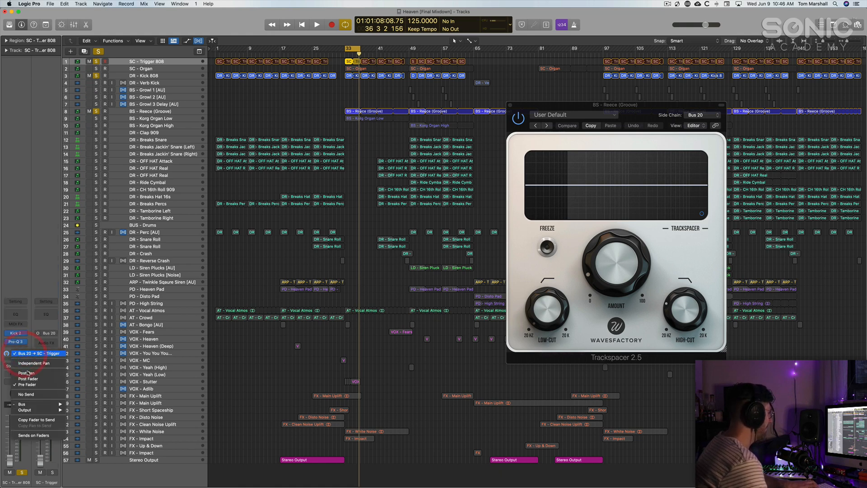
left_click(26, 378)
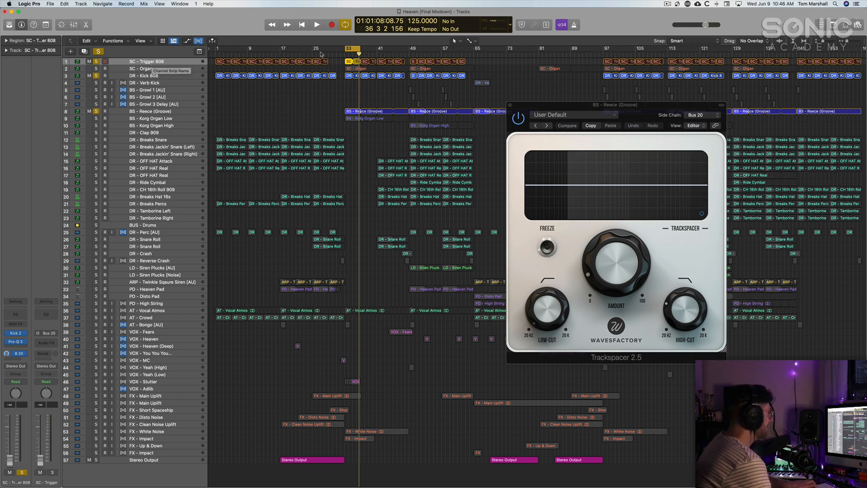
left_click(700, 116)
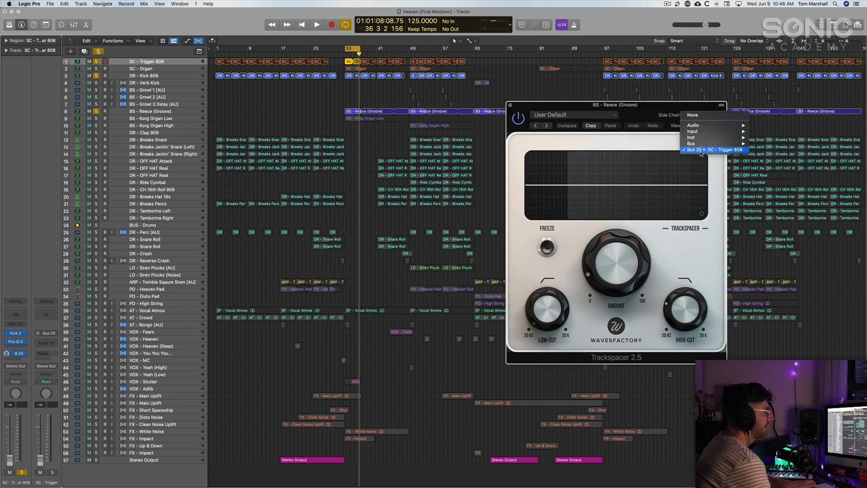
left_click(697, 151)
left_click_drag(632, 105, 530, 144)
left_click(602, 141)
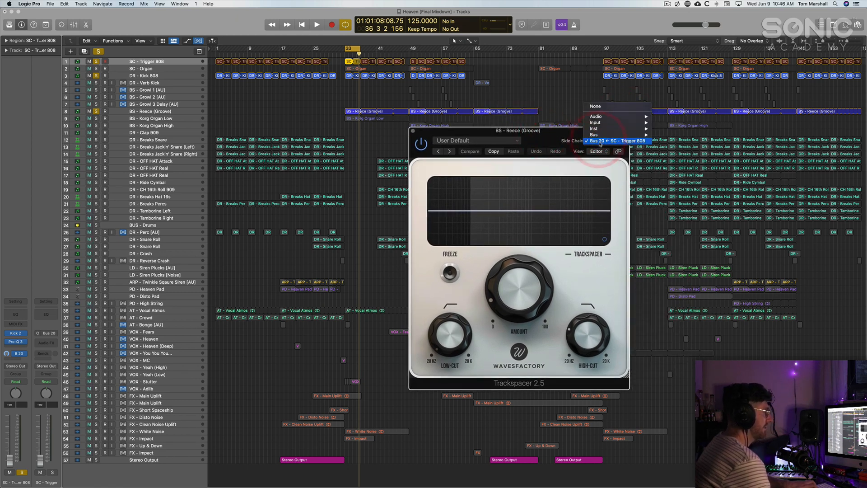
left_click(523, 130)
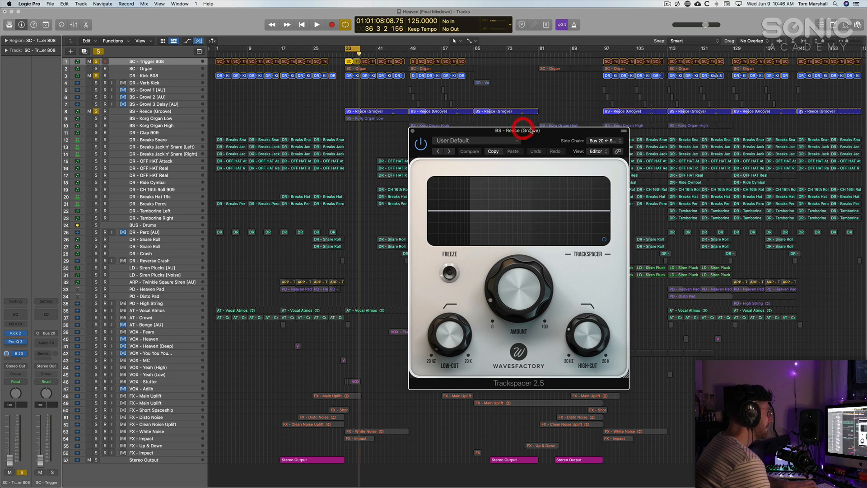
Switch DR - Kick 808's solo off and back on, and move the Trackspacer window clear of the kick and bass regions.
left_click(96, 77)
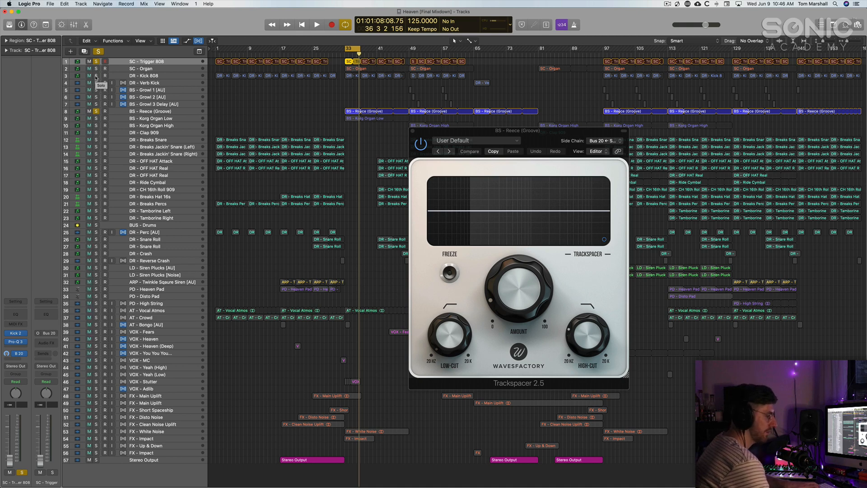
left_click(96, 76)
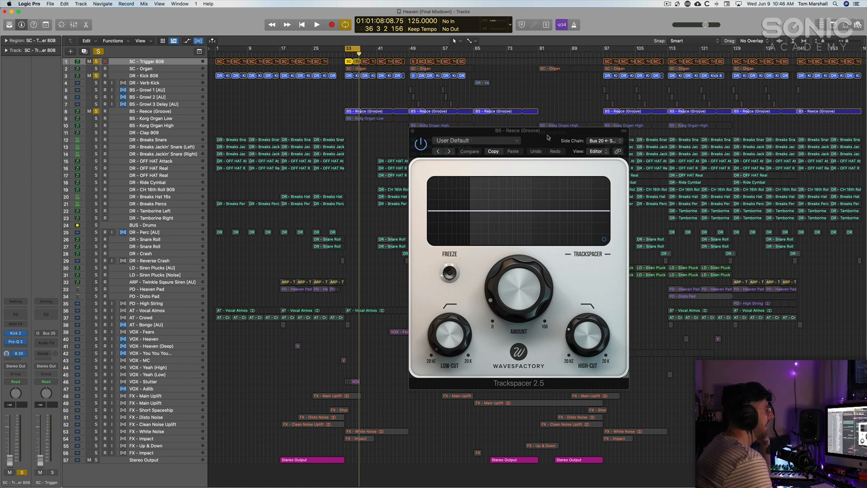
left_click_drag(549, 134, 565, 181)
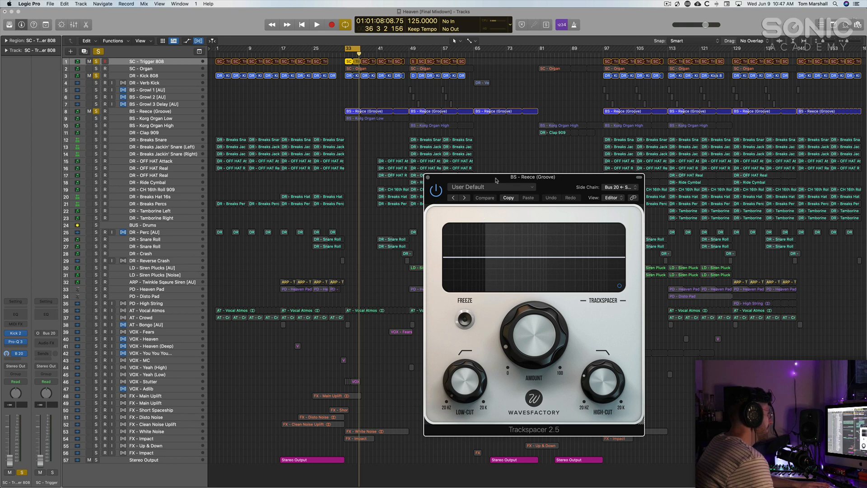
left_click_drag(495, 180, 395, 164)
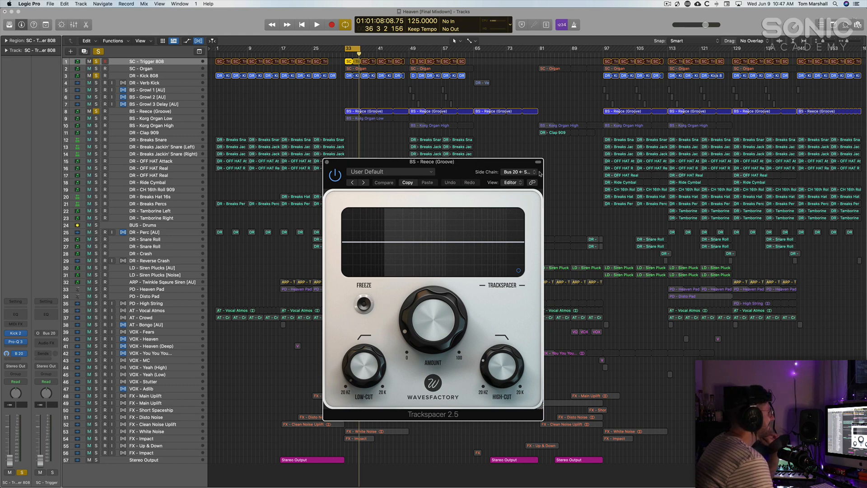
left_click_drag(467, 163, 492, 139)
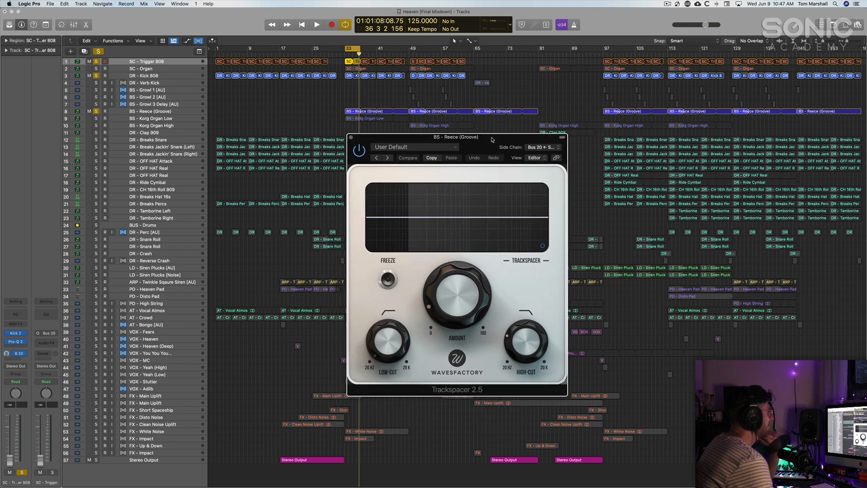
left_click(492, 140)
left_click_drag(385, 137, 392, 121)
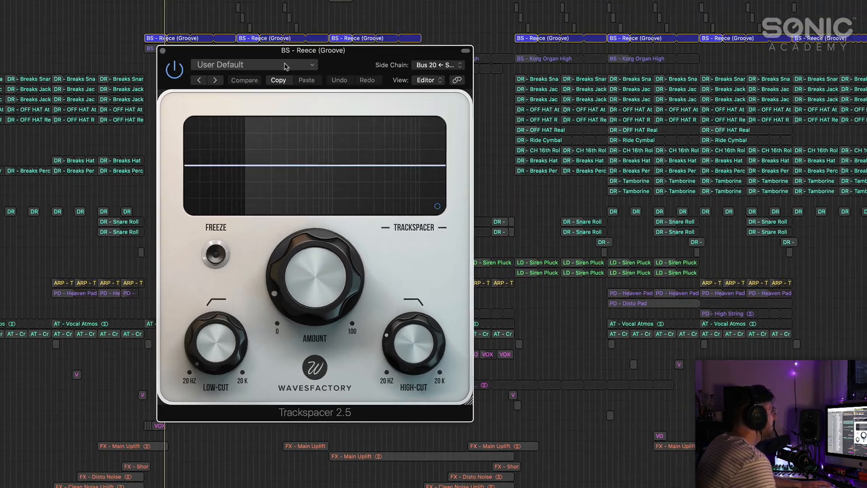
Play the cycle and examine how Trackspacer ducks the bass's low frequencies on each kick trigger.
key("space")
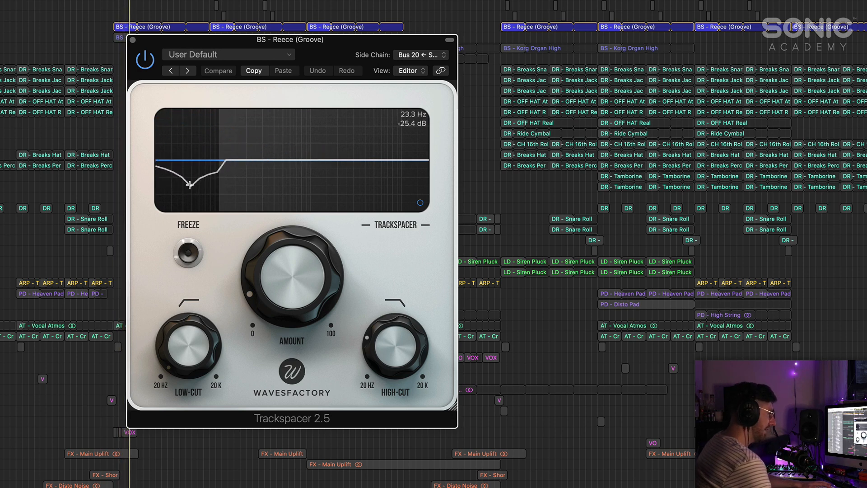
mouse_move(297, 276)
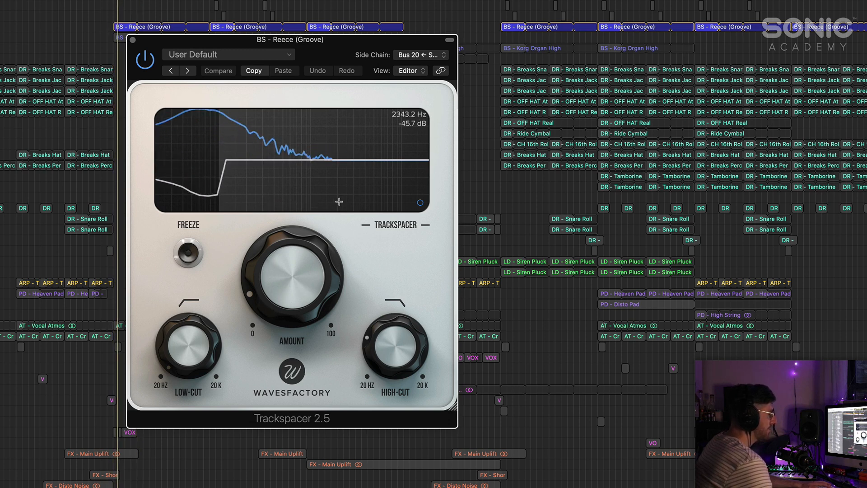
mouse_move(392, 342)
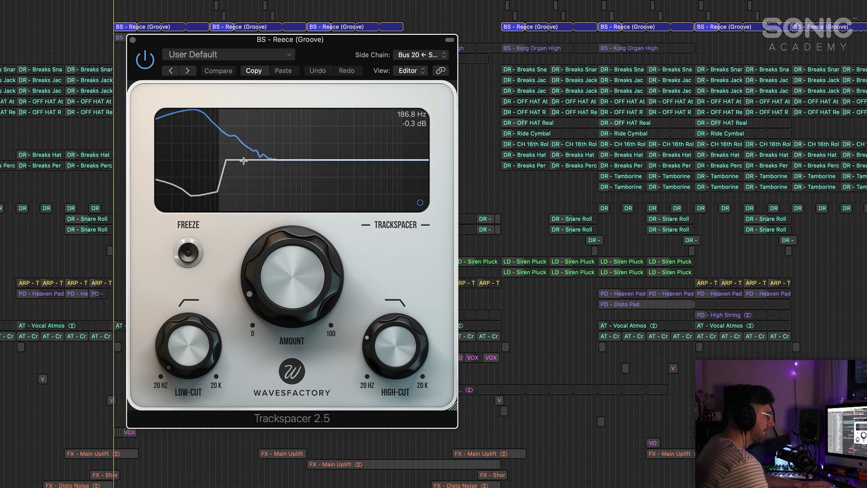
mouse_move(394, 366)
Lower Trackspacer's high-cut and compare it with the stored setting, closing the plug-in and stopping playback at the end.
mouse_move(394, 366)
left_mouse_down()
mouse_move(433, 213)
mouse_move(408, 295)
mouse_move(399, 375)
left_mouse_up()
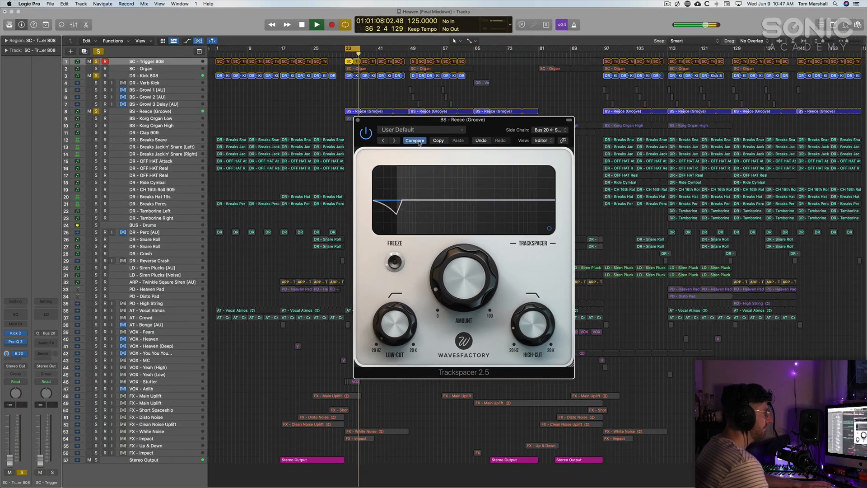
left_click(221, 73)
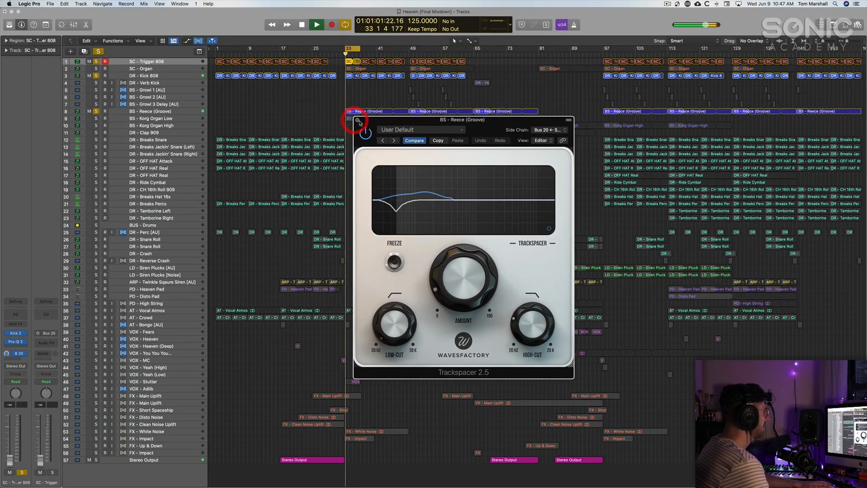
left_click(356, 120)
key("space")
Show track automation and examine the Filter 1 Freq curves of both Volcano 2 plug-ins on BS - Reece (Groove), hiding automation when done.
left_click(153, 111)
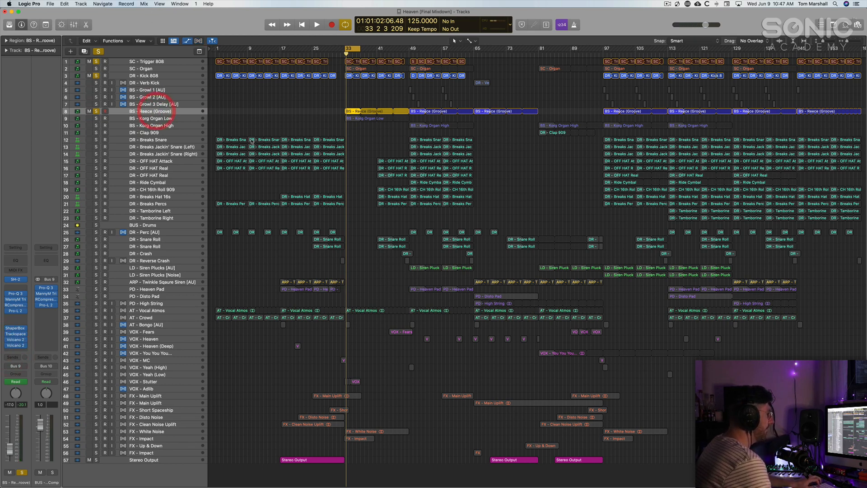
key("a")
left_click(156, 131)
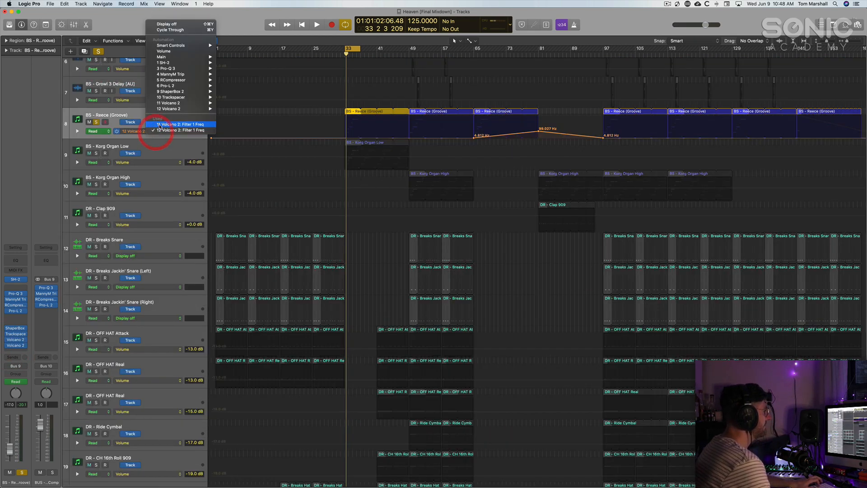
left_click(167, 126)
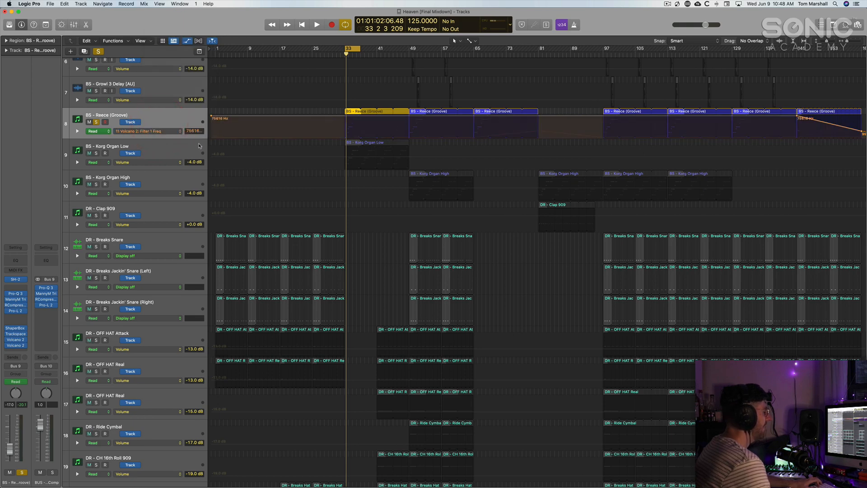
left_click(161, 131)
left_click(176, 135)
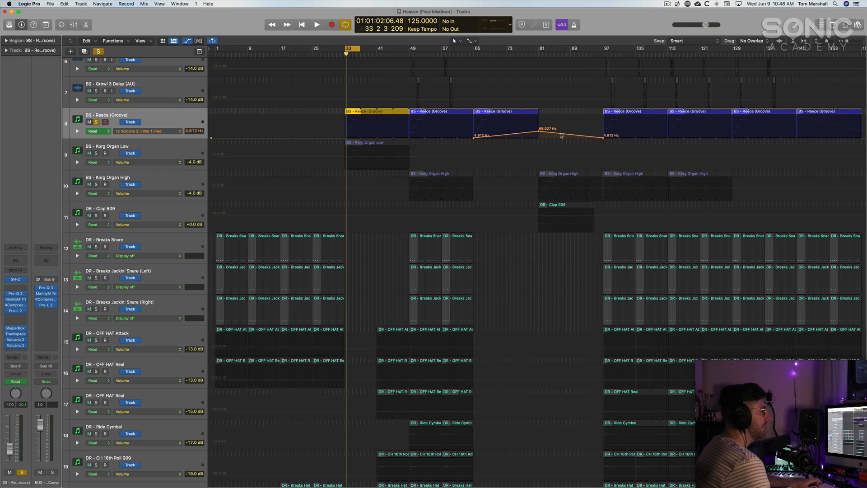
key("a")
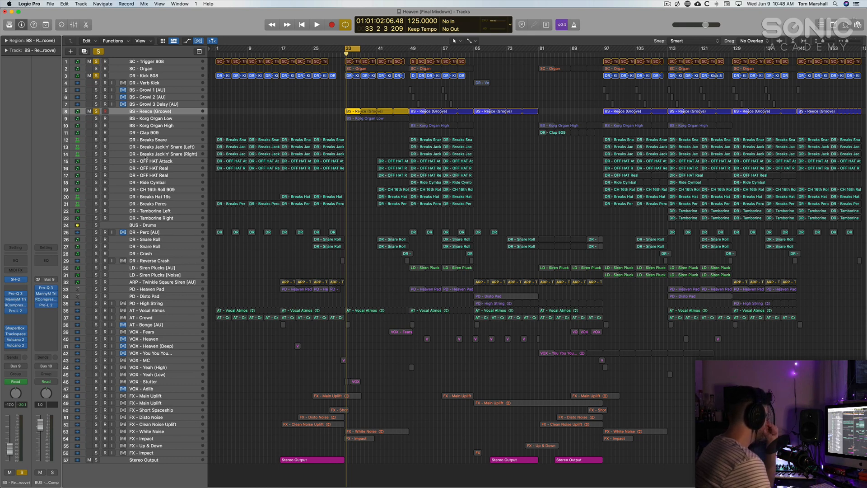
Solo only BS - Korg Organ Low, clearing the bass, kick and trigger solos, and open its M1 instrument.
left_click(96, 119)
left_click(96, 111)
left_click(96, 75)
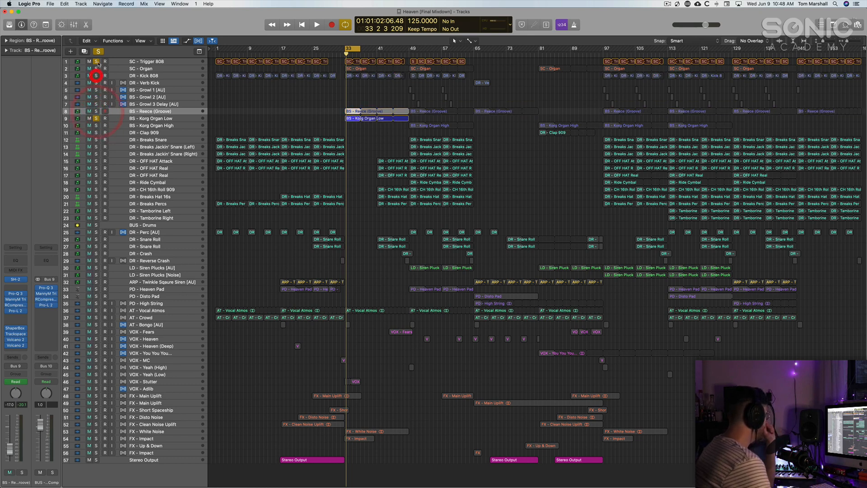
left_click(96, 61)
left_click(155, 119)
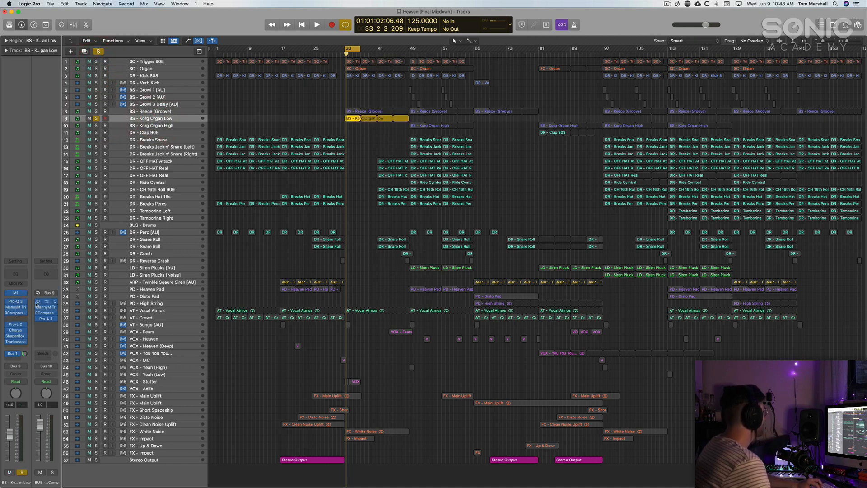
left_click(17, 293)
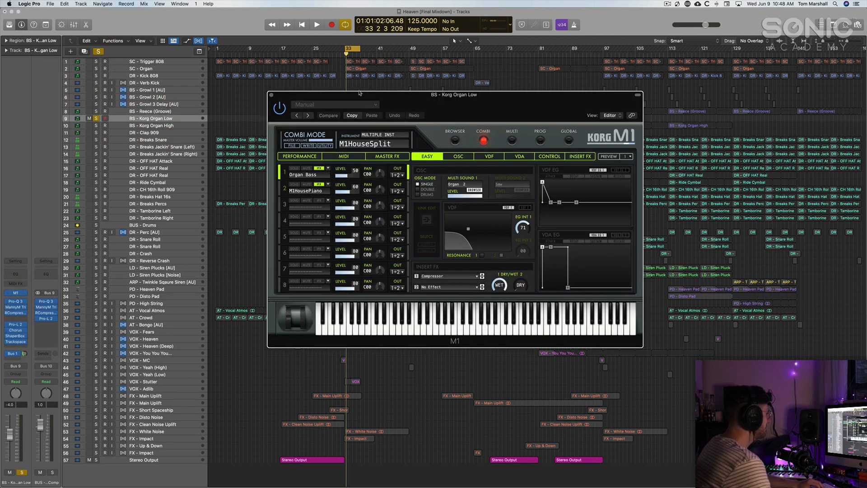
Reposition the Korg M1 window and play the soloed BS - Korg Organ Low track.
mouse_move(398, 95)
left_mouse_down()
mouse_move(422, 94)
mouse_move(409, 98)
left_mouse_up()
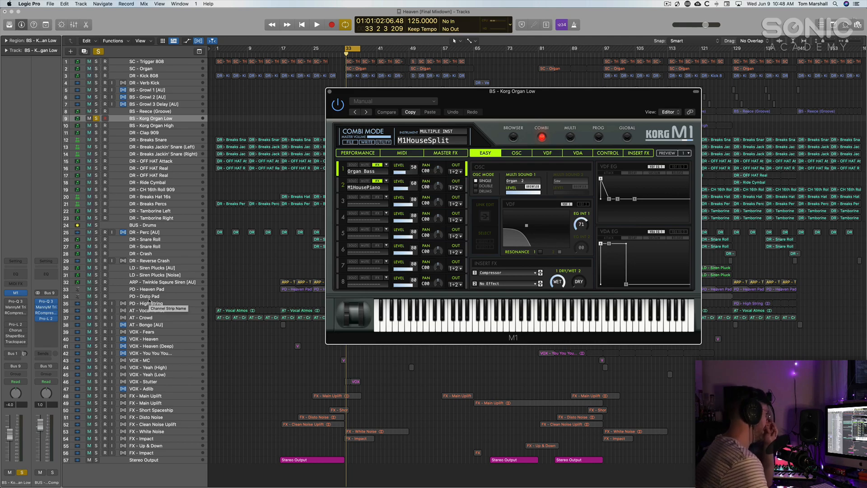
left_click_drag(486, 106, 505, 161)
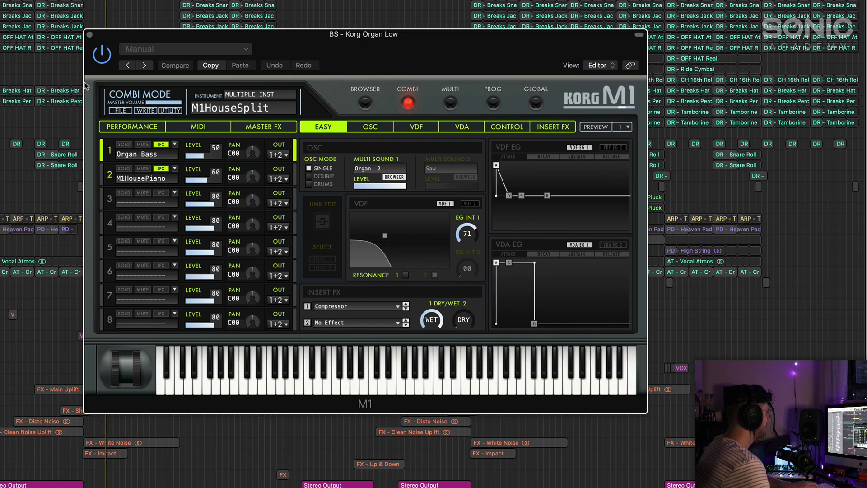
key("space")
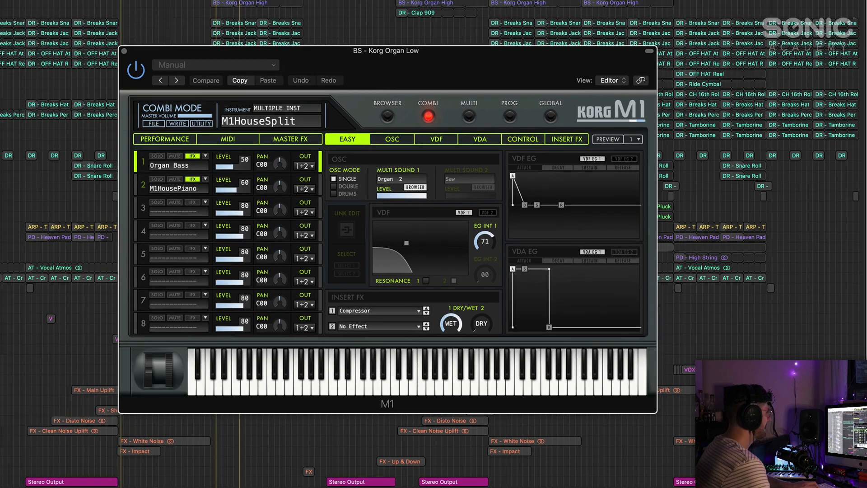
Move the cycle range to start at bar 49, solo BS - Korg Organ High instead of the low organ, and audition it.
left_click_drag(353, 48, 417, 56)
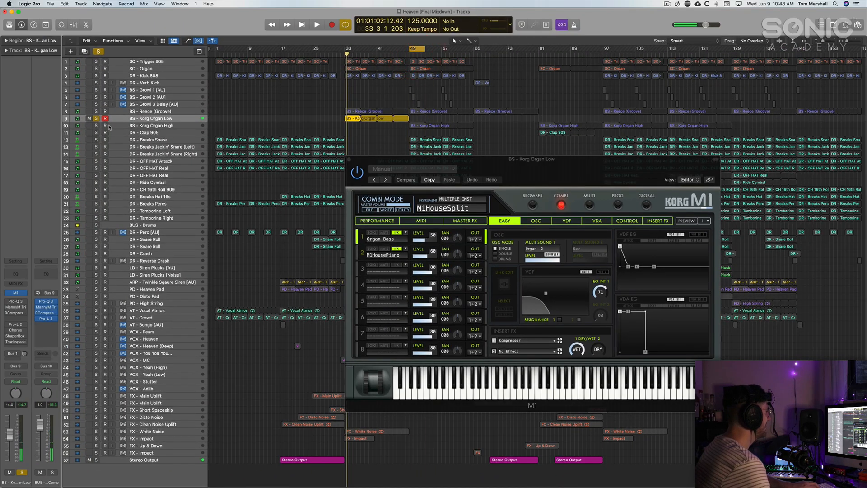
left_click(95, 118)
left_click(132, 126)
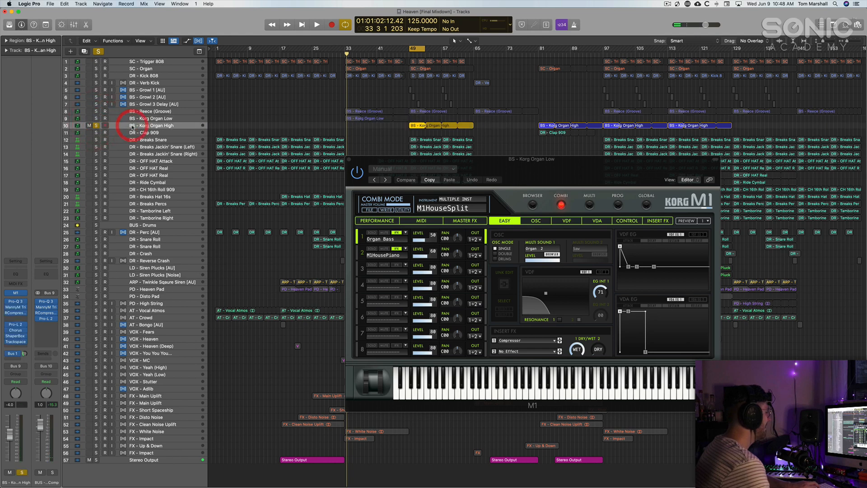
key("space")
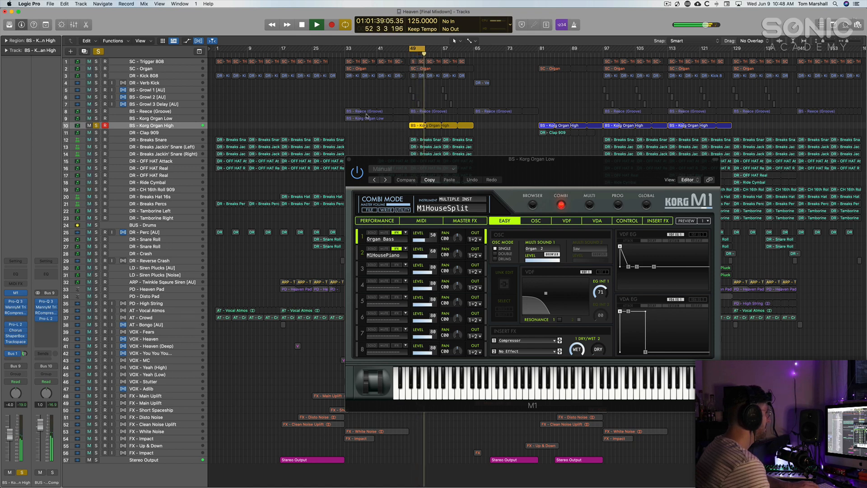
key("space")
Move the cycle range back to bar 33 and solo BS - Korg Organ Low instead of the high organ.
left_click_drag(393, 53, 351, 54)
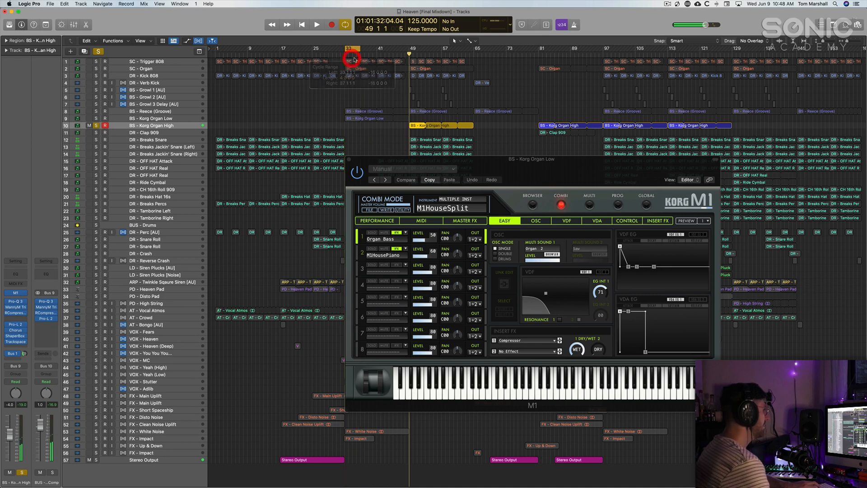
left_click(185, 118)
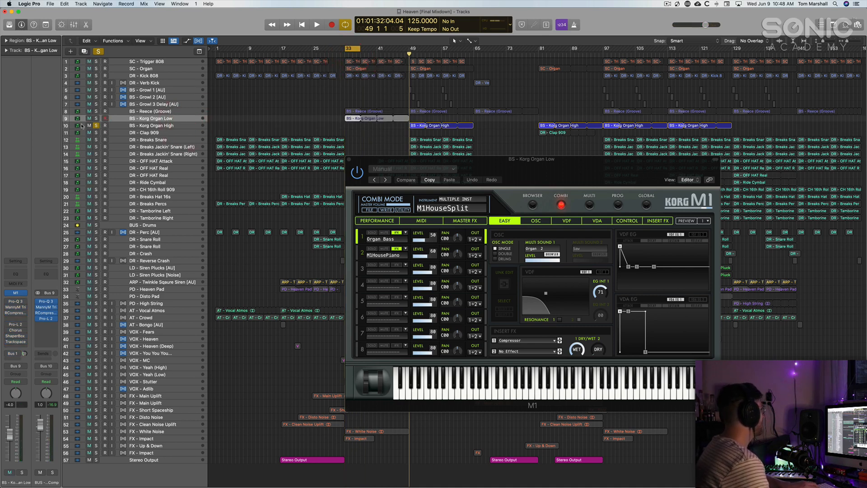
left_click(96, 120)
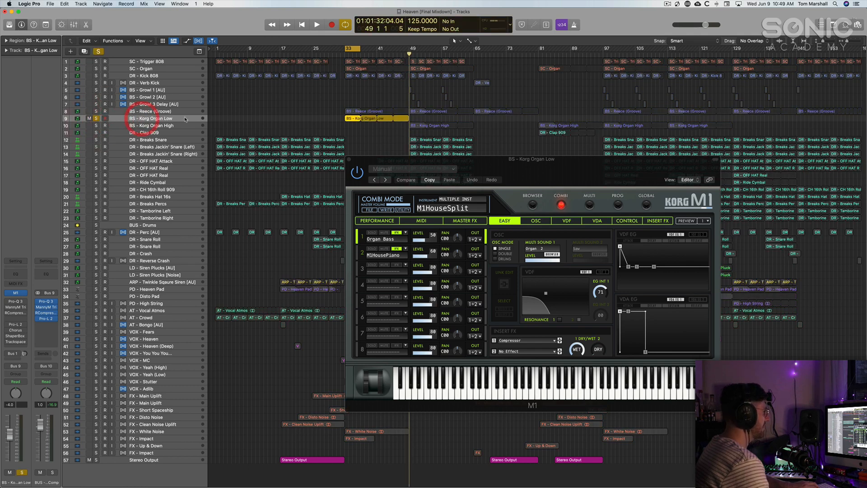
Compare the channel strips of BS - Korg Organ Low and BS - Korg Organ High, and close the Korg M1 window.
left_click(170, 125)
left_click(170, 119)
left_click(168, 125)
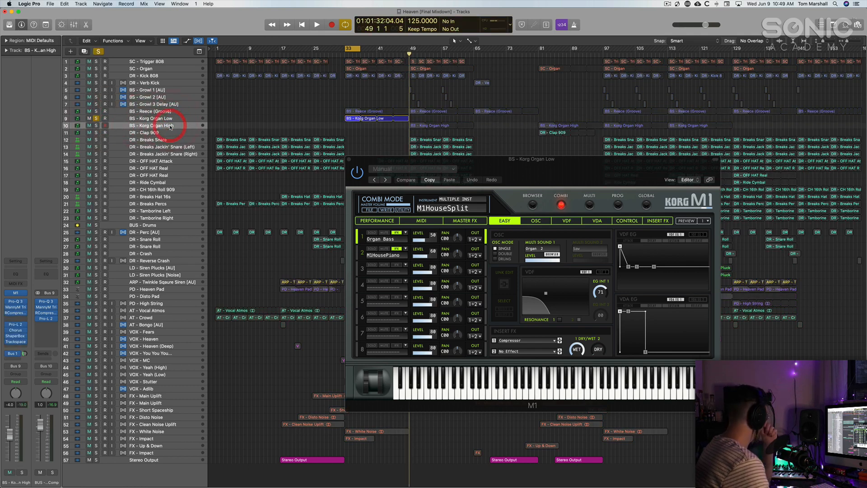
left_click(171, 118)
left_click(169, 125)
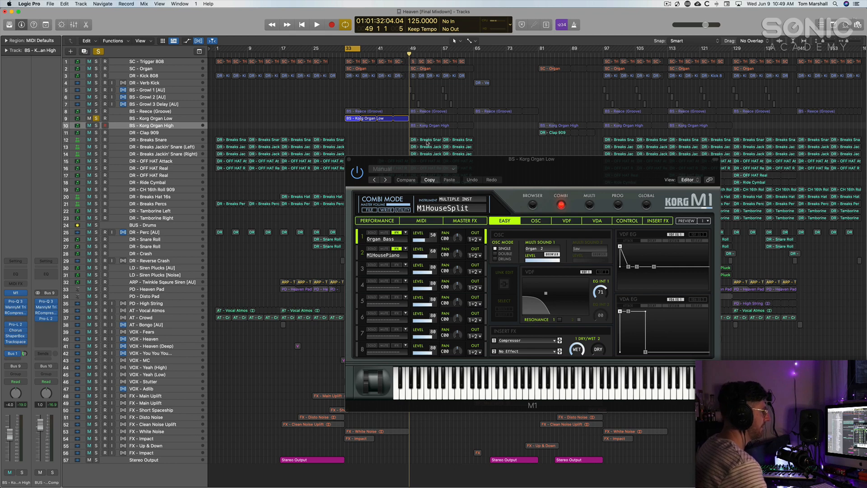
left_click(349, 160)
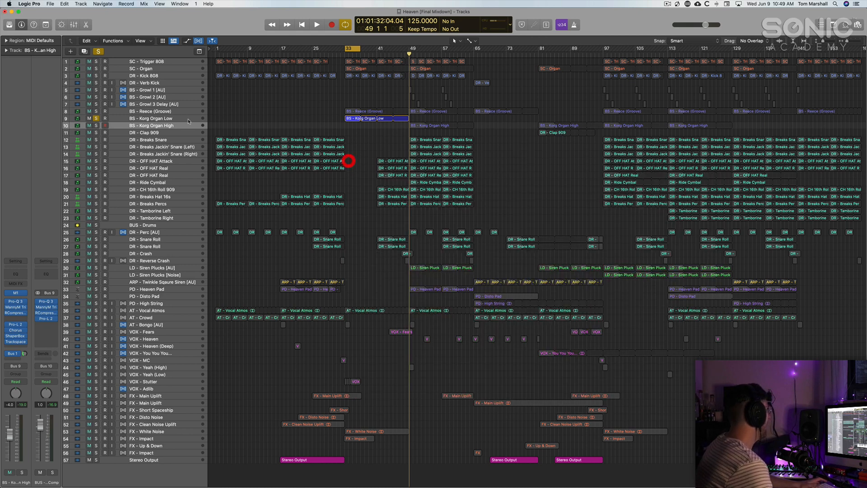
Switch on and open the Pro-Q 3 equalizer on the BS - Korg Organ Low track, positioning its window over the arrangement.
left_click(155, 118)
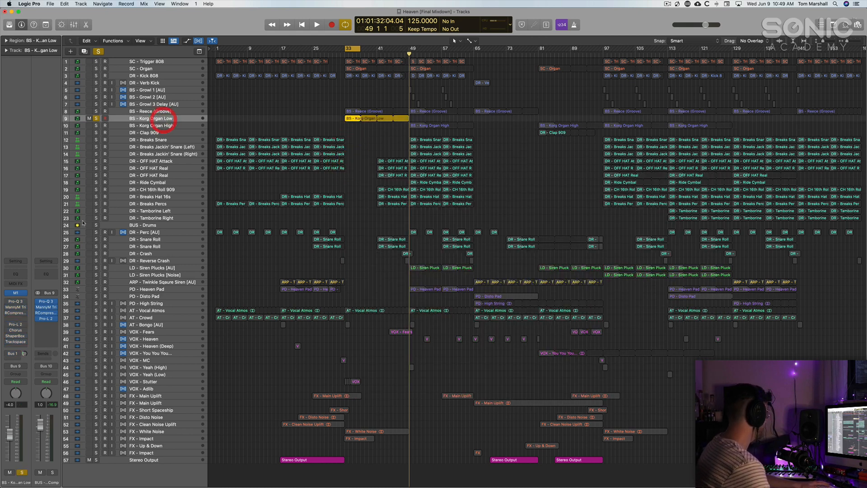
left_click(13, 301)
left_click_drag(370, 96, 436, 126)
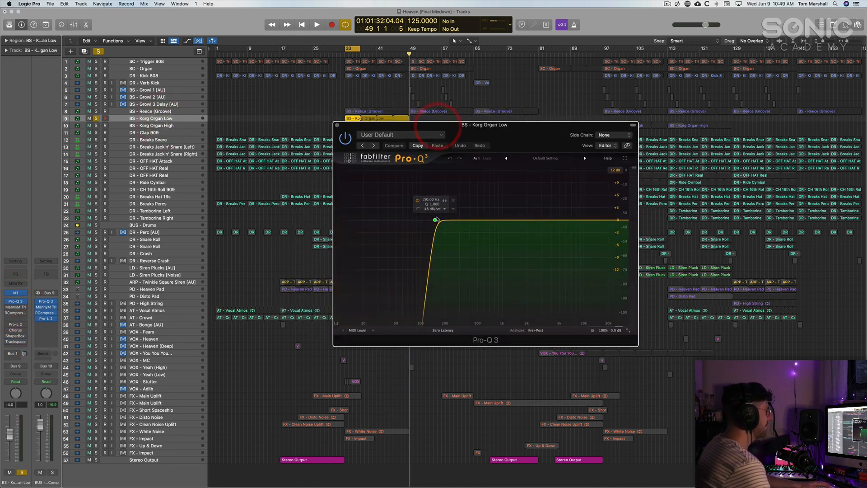
Add BS - Reece (Groove) to the solo and audition it together with the low organ.
left_click(95, 112)
left_click(131, 111)
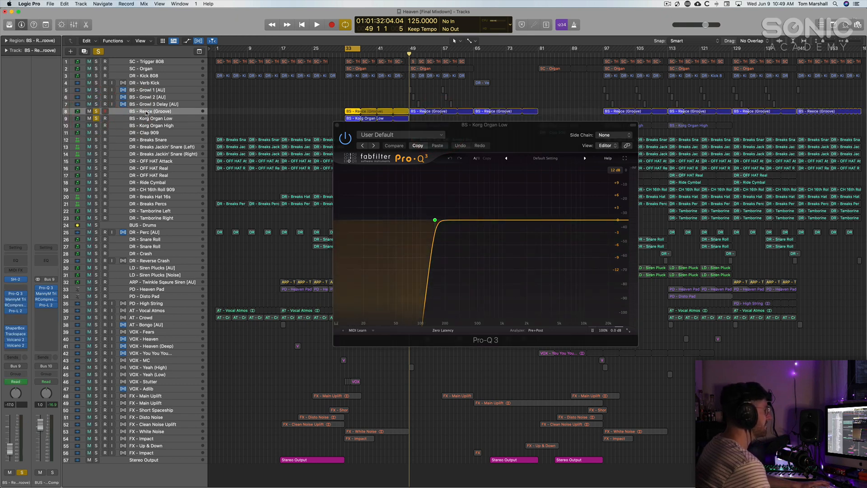
key("space")
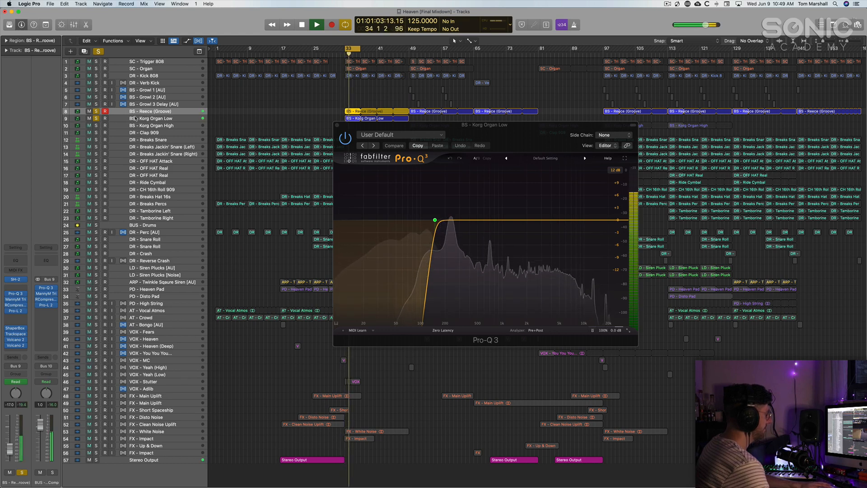
key("space")
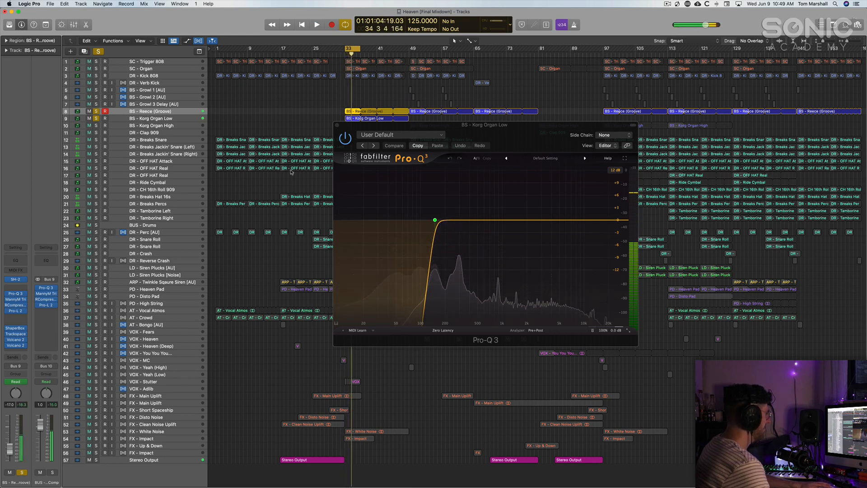
Switch on and open MannyM TripleD on BS - Korg Organ Low and play it together with the Reece bass.
left_click(164, 119)
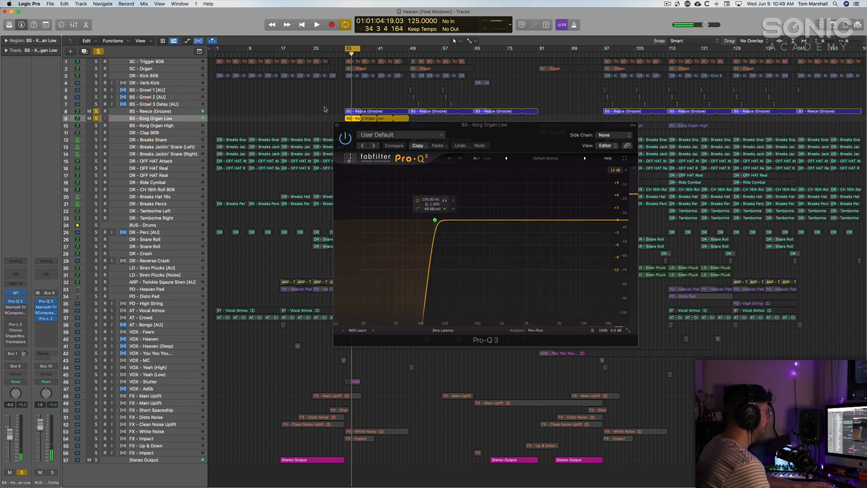
left_click(15, 306)
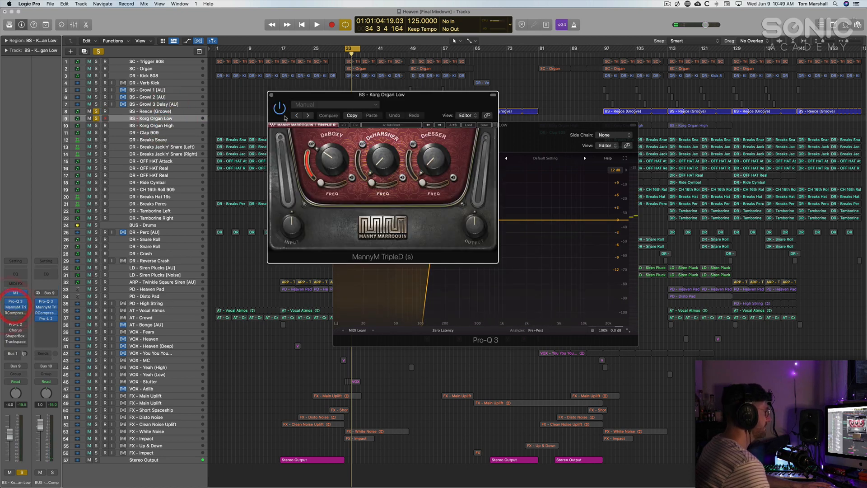
left_click_drag(340, 96, 531, 212)
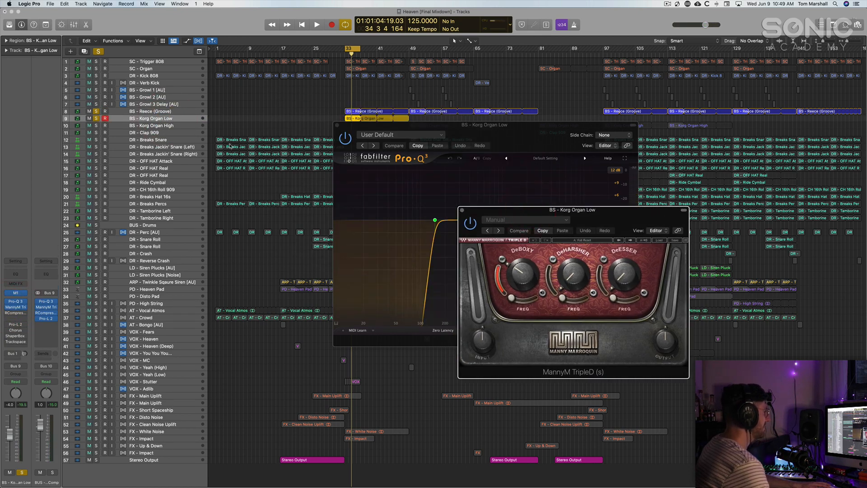
key("space")
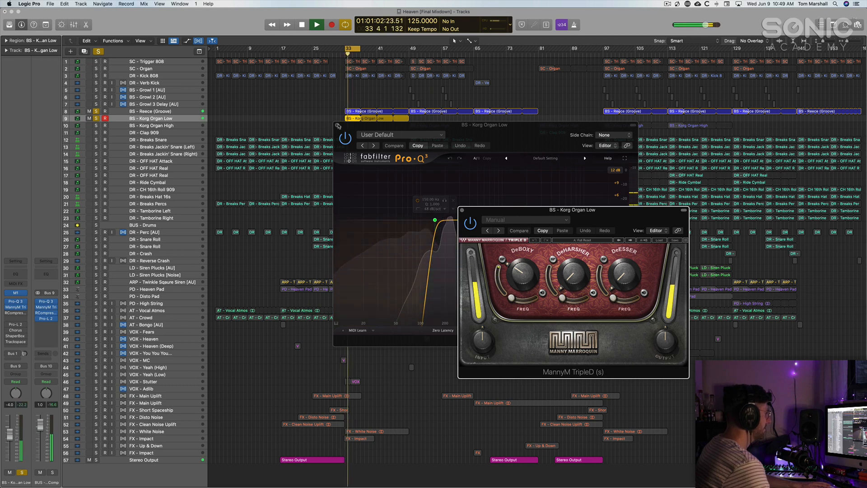
Close the Pro-Q 3 and MannyM TripleD windows and stop playback.
left_click(337, 125)
left_click(461, 210)
key("space")
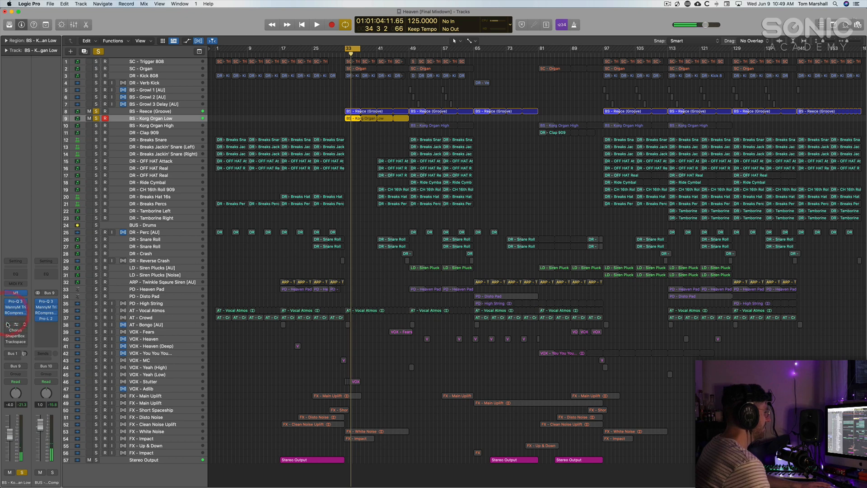
Audition the soloed Reece and low organ tracks together while checking each one's channel strip.
left_click(154, 112)
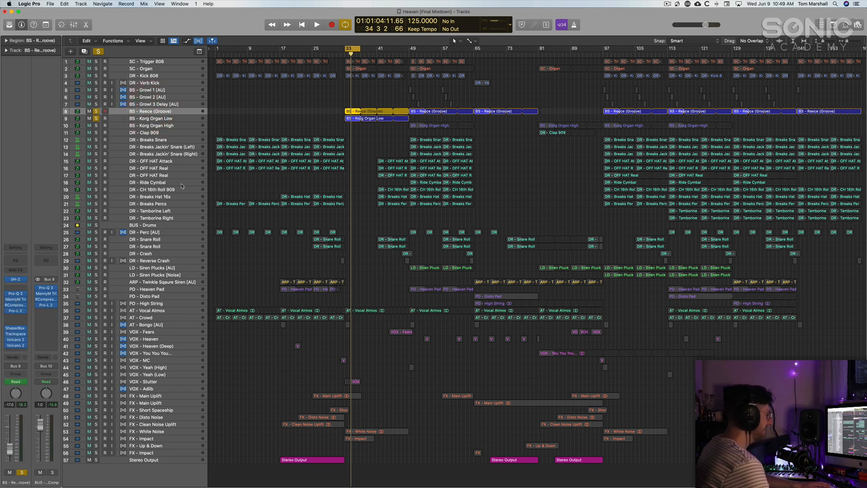
key("space")
left_click(164, 119)
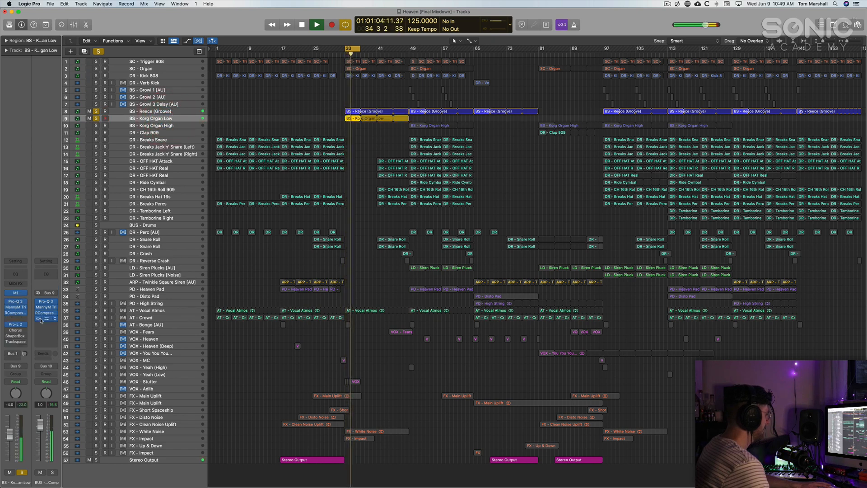
key("space")
Switch on Chorus on BS - Korg Organ Low, compare it bypassed and active during playback, and leave it active.
left_click(16, 330)
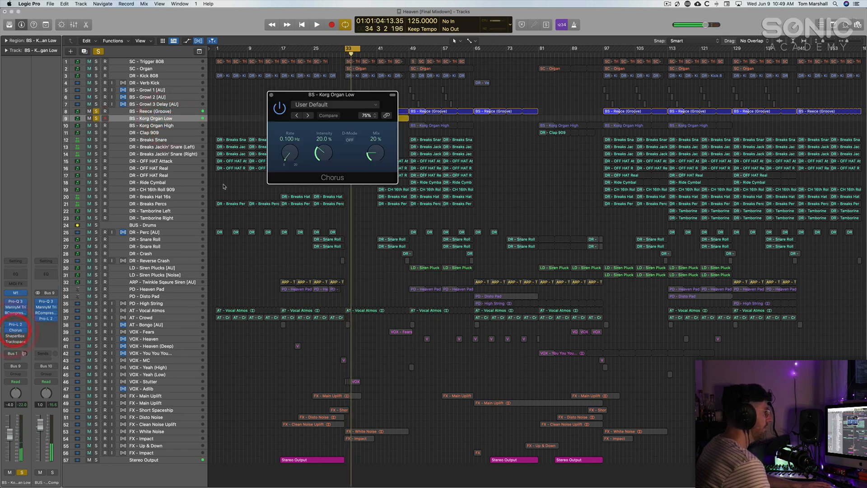
left_click_drag(337, 95, 465, 189)
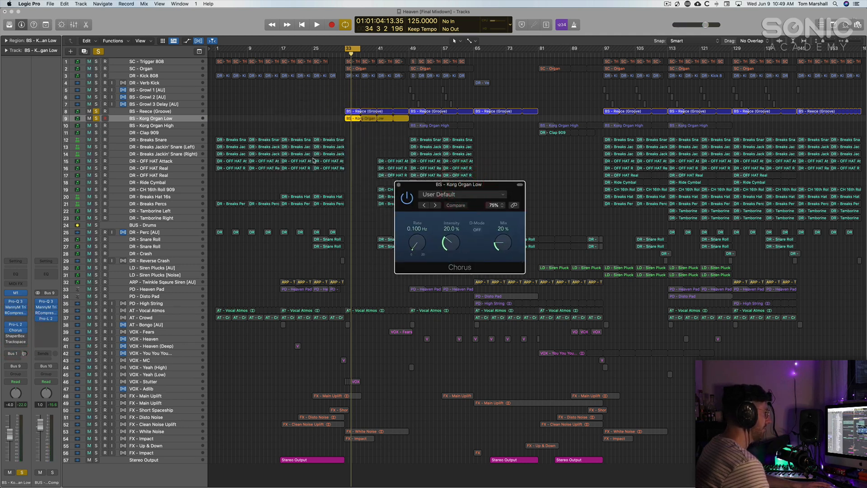
key("space")
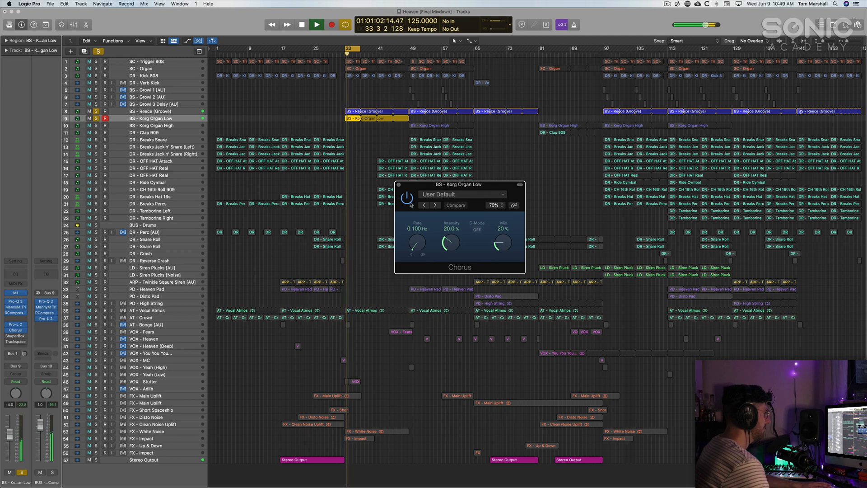
left_click(407, 198)
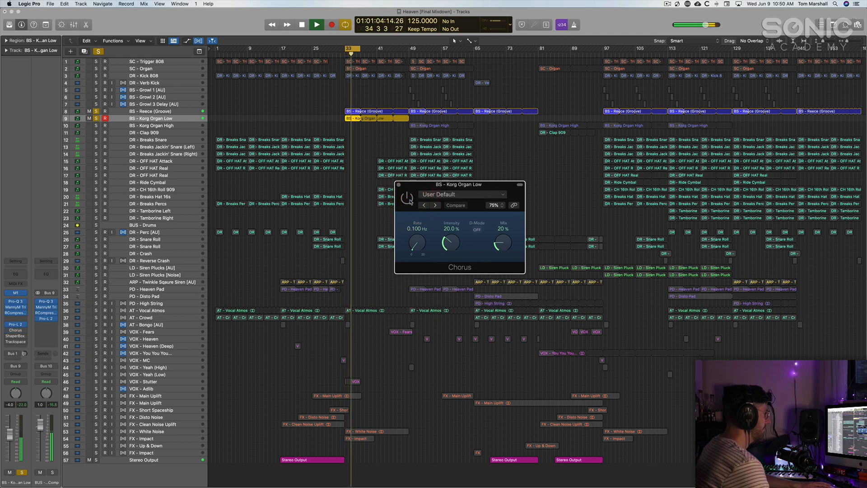
left_click(407, 198)
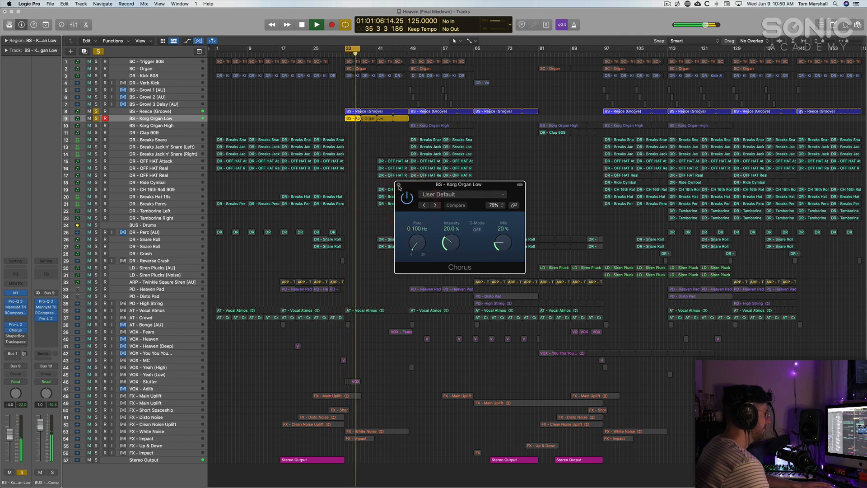
left_click(398, 185)
key("space")
Move the cycle range to bar 49, leave only BS - Korg Organ High soloed, and audition it.
left_click_drag(355, 48, 419, 47)
left_click(145, 128)
left_click(96, 125)
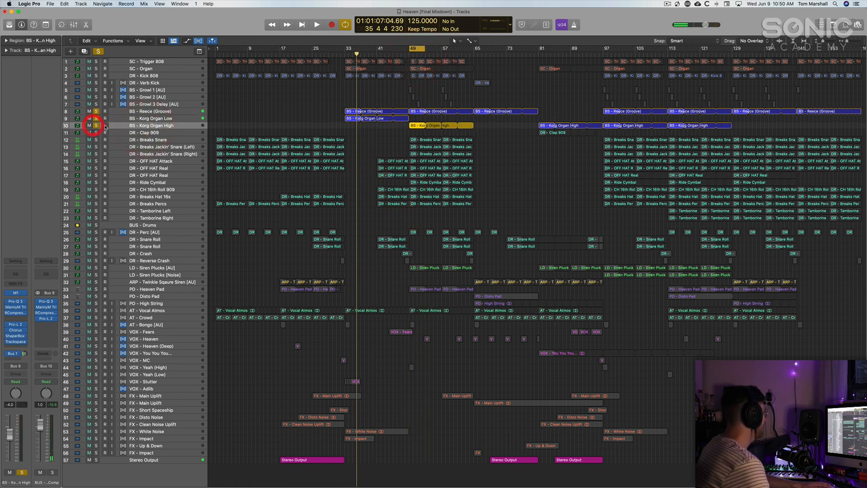
left_click(134, 124)
left_click(97, 119)
left_click(95, 111)
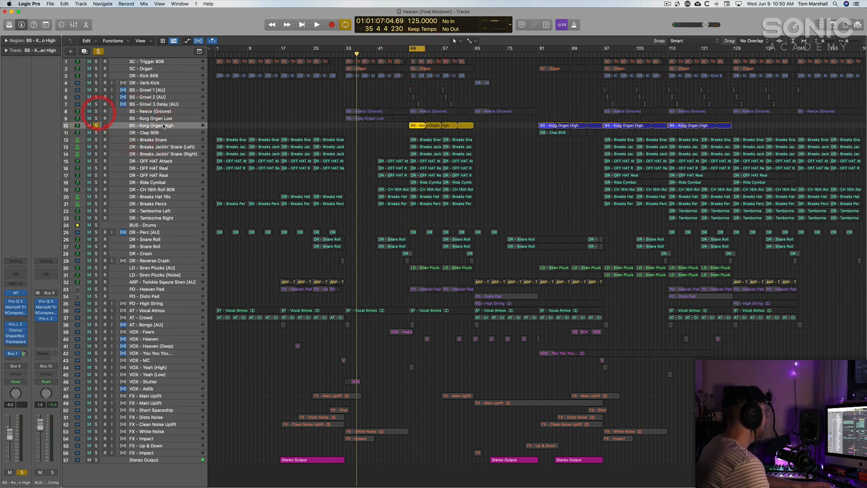
key("space")
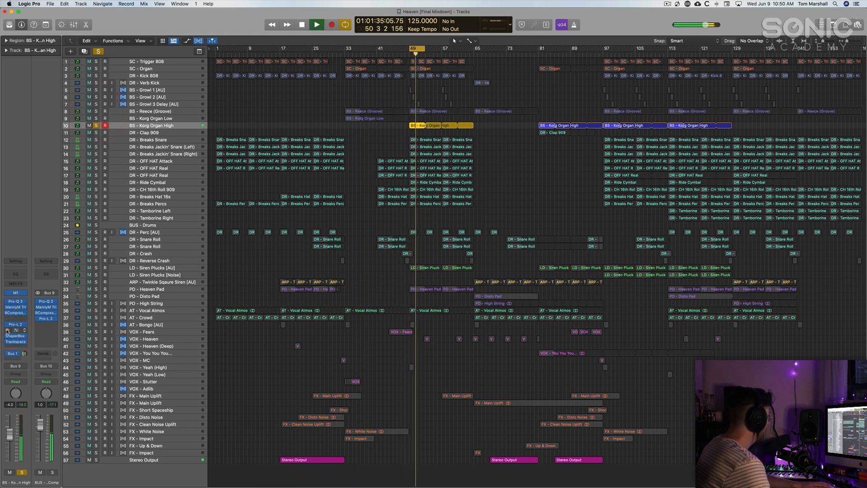
key("space")
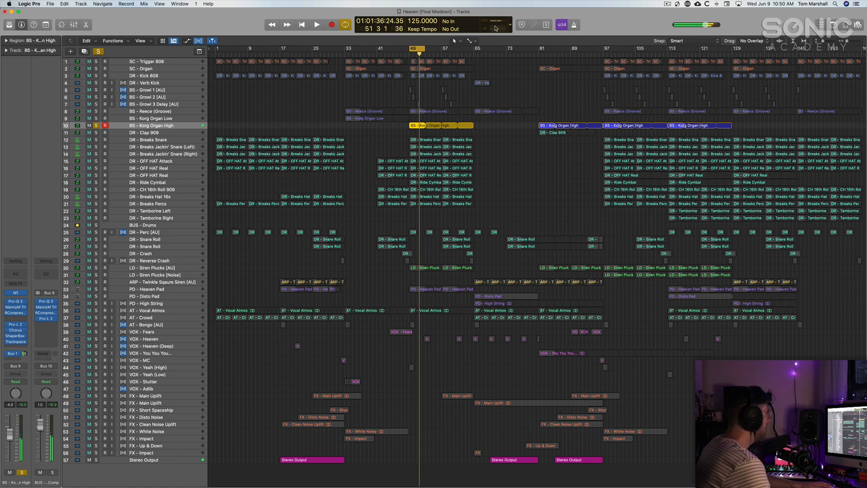
Return the cycle range to bar 33, solo BS - Reece (Groove) and BS - Korg Organ Low only, and start playback.
left_click_drag(428, 51, 355, 55)
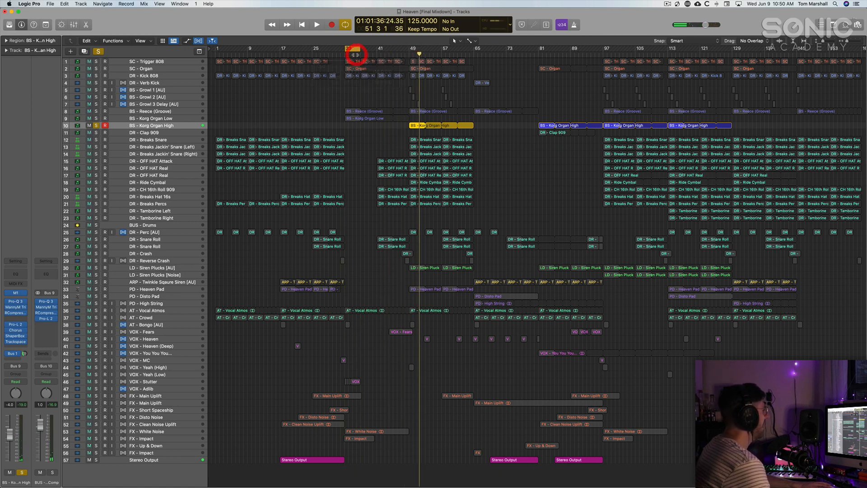
left_click(96, 111)
left_click(97, 119)
left_click(96, 125)
left_click(144, 119)
key("space")
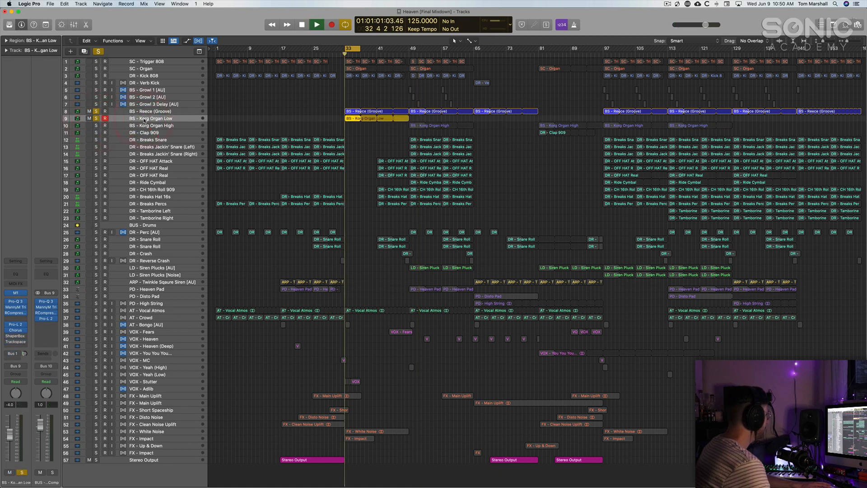
Open ShaperBox 2 on BS - Korg Organ Low, check its volume shaping curve during playback, and close it.
key("space")
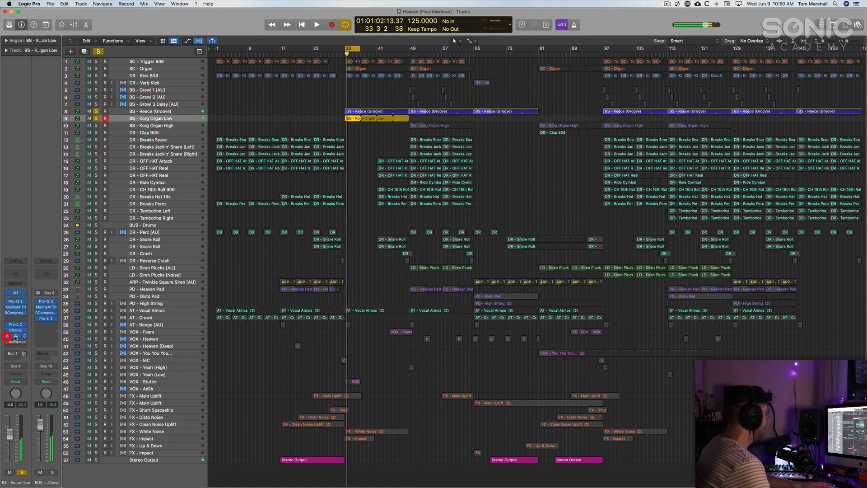
left_click(6, 336)
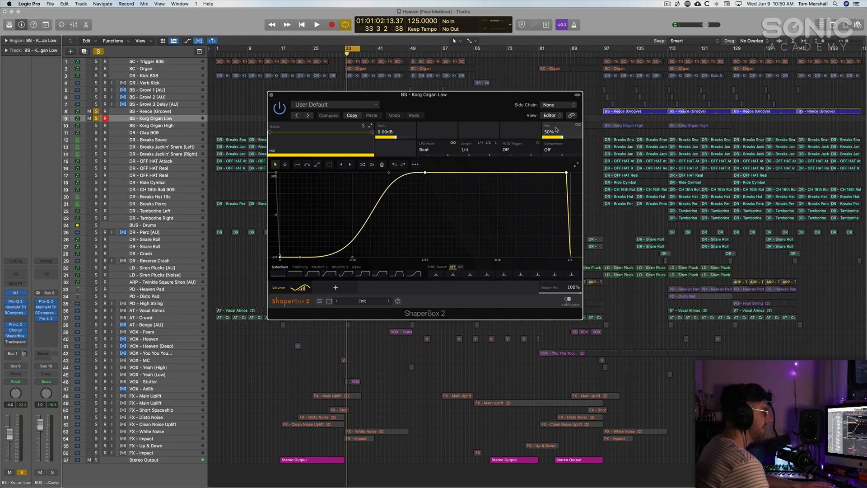
key("space")
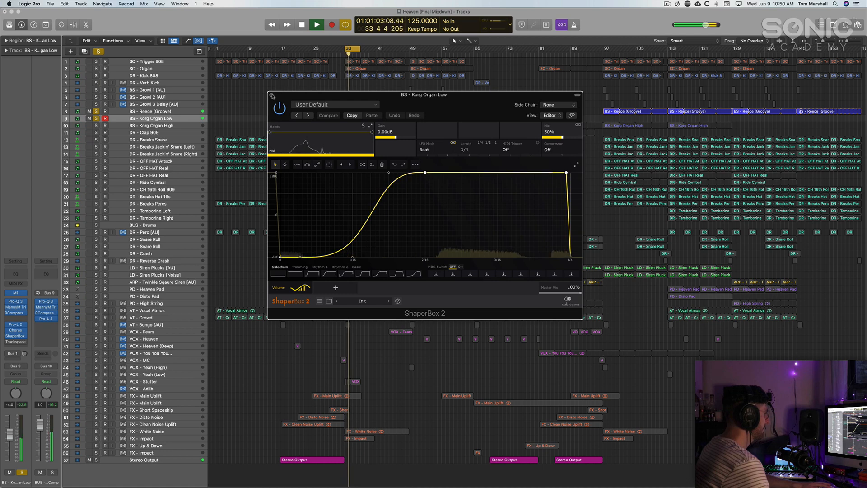
left_click(271, 95)
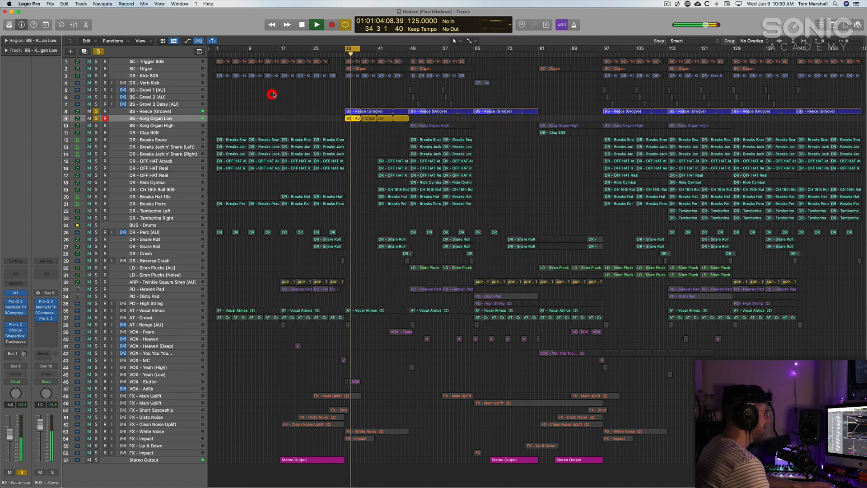
Open Trackspacer on BS - Korg Organ Low and add DR - Kick 808 and SC - Trigger 808 to the soloed tracks.
left_click(15, 341)
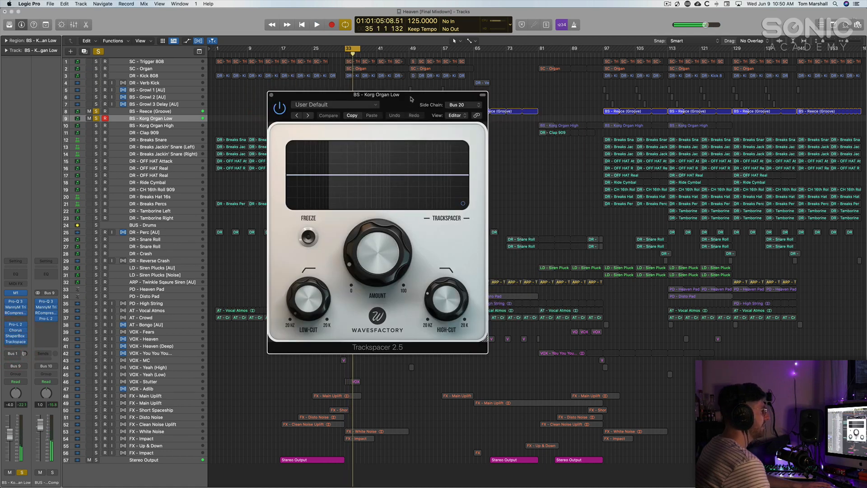
left_click_drag(409, 98, 536, 123)
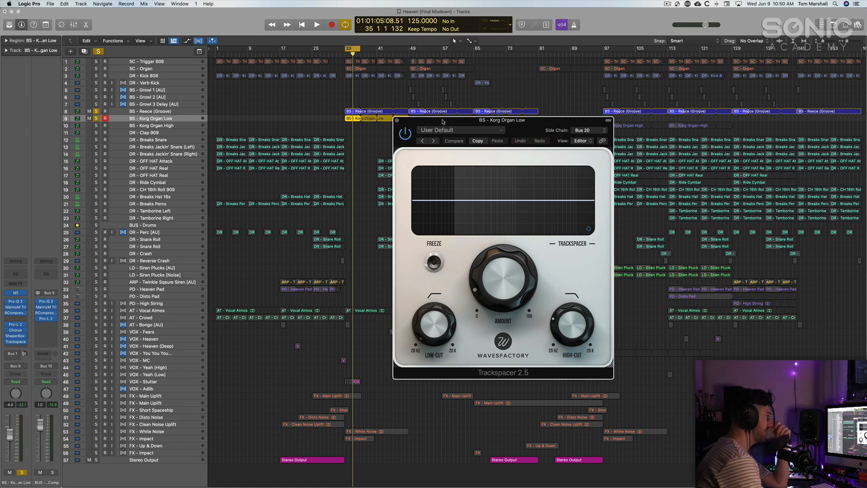
left_click(95, 76)
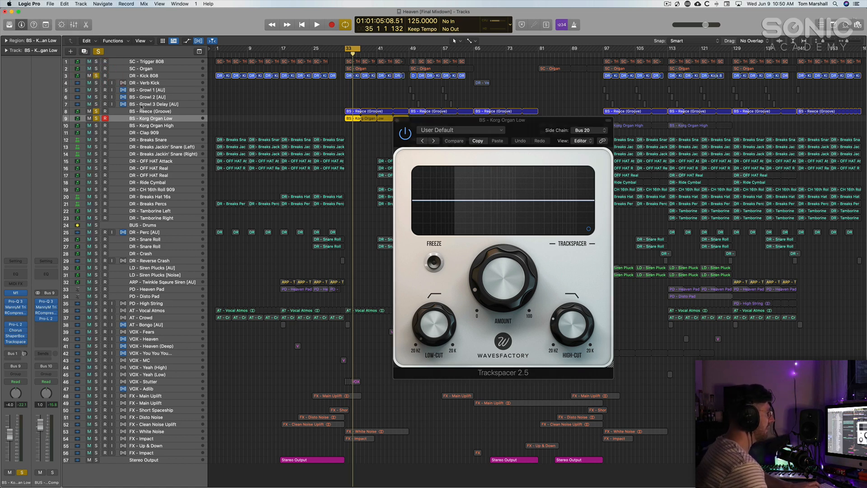
left_click(95, 61)
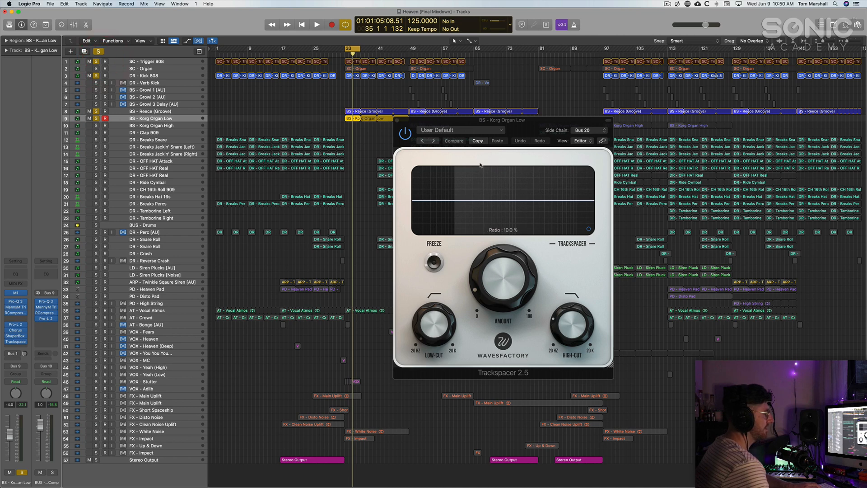
left_click_drag(492, 124, 547, 121)
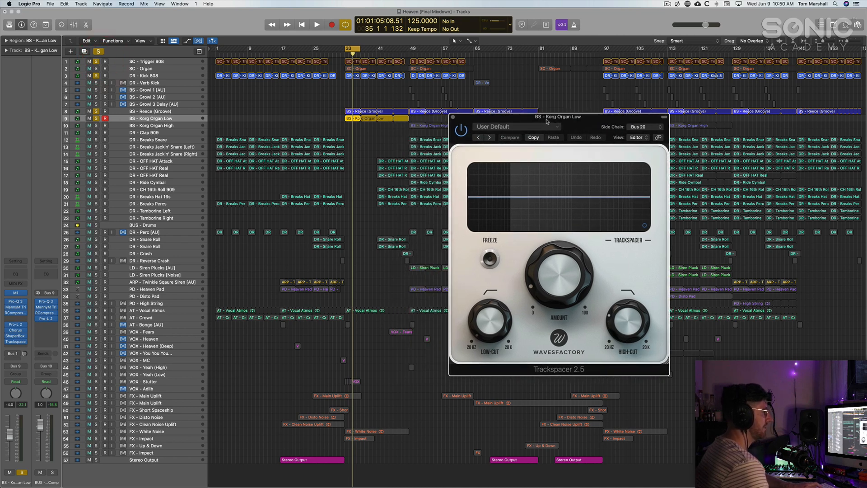
Audition the soloed kick, Reece and low organ while watching Trackspacer react, and close the plug-in.
left_click(165, 113)
key("space")
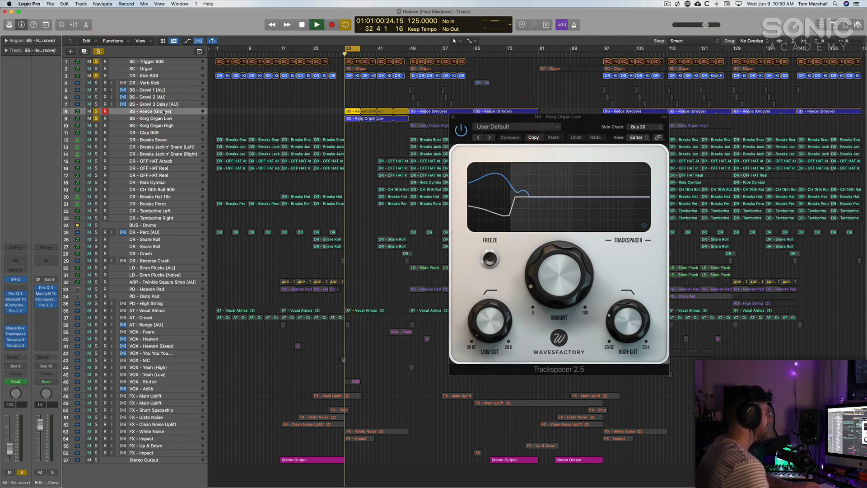
left_click(452, 117)
left_click(380, 146)
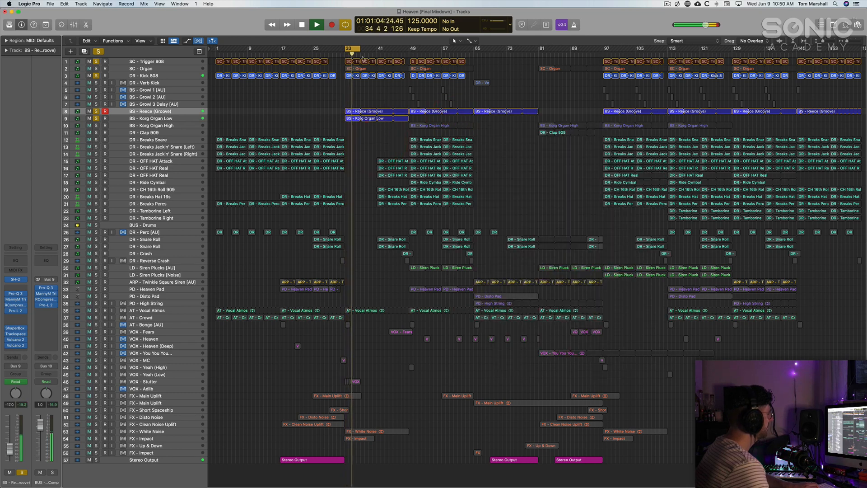
Move the cycle range to bar 49 and switch on the Bus 1 send of BS - Korg Organ Low.
left_click_drag(354, 49, 417, 58)
left_click(192, 119)
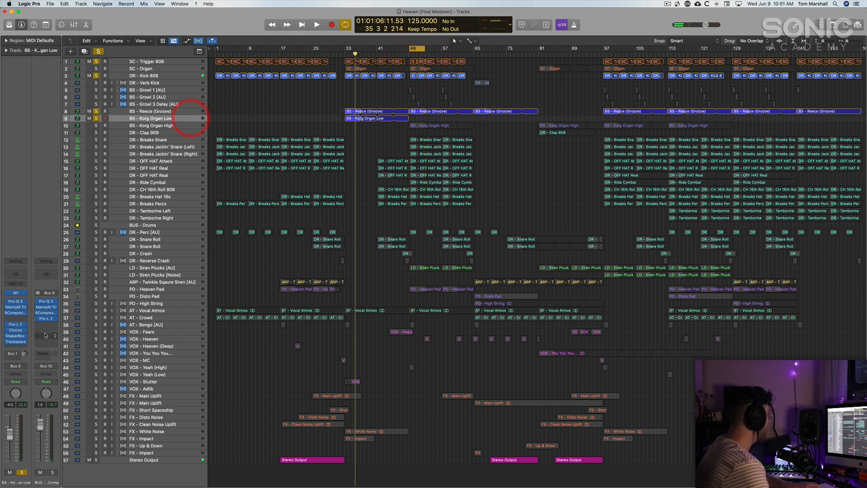
left_click(13, 354)
left_click(45, 329)
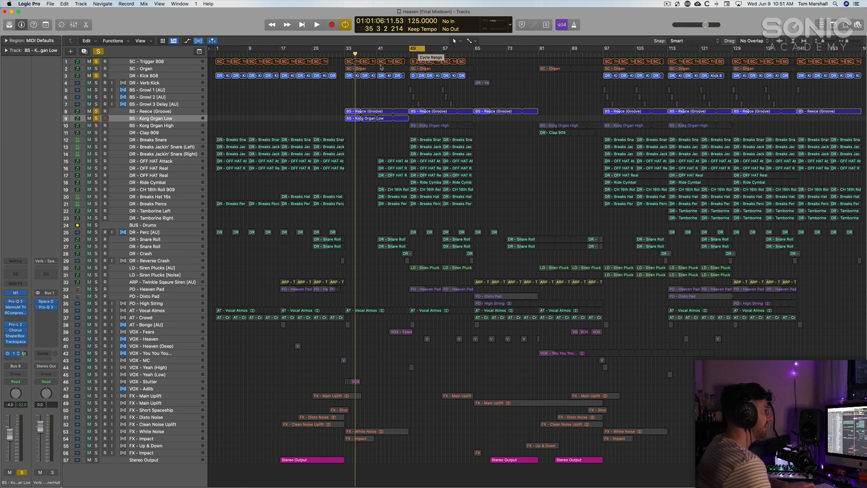
Replace the Reece, kick and low organ solos with BS - Korg Organ High and audition it from bar 49.
left_click(96, 112)
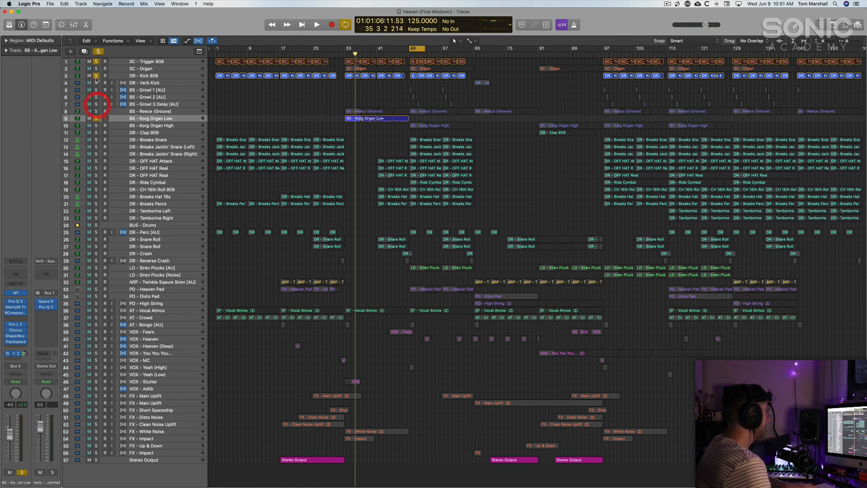
left_click(96, 75)
left_click(95, 119)
left_click(95, 125)
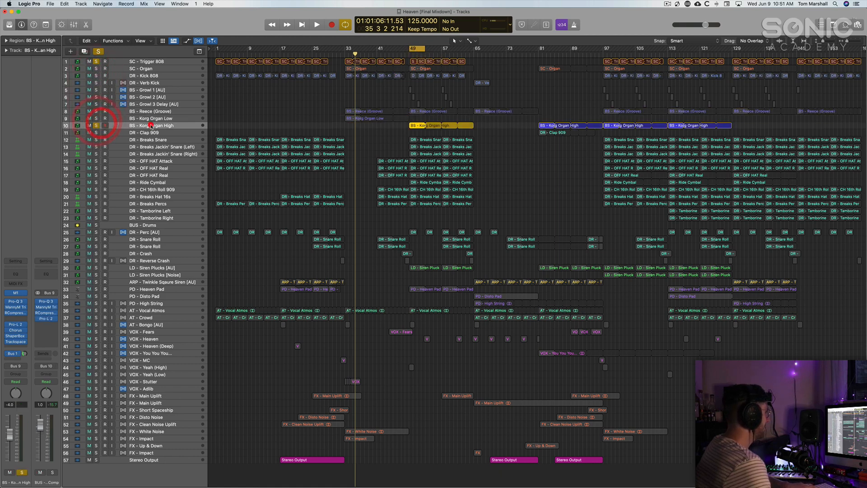
key("space")
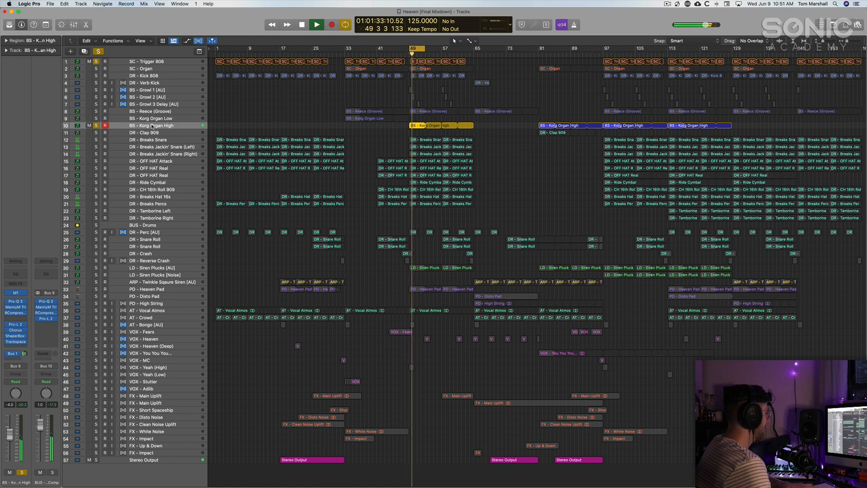
key("space")
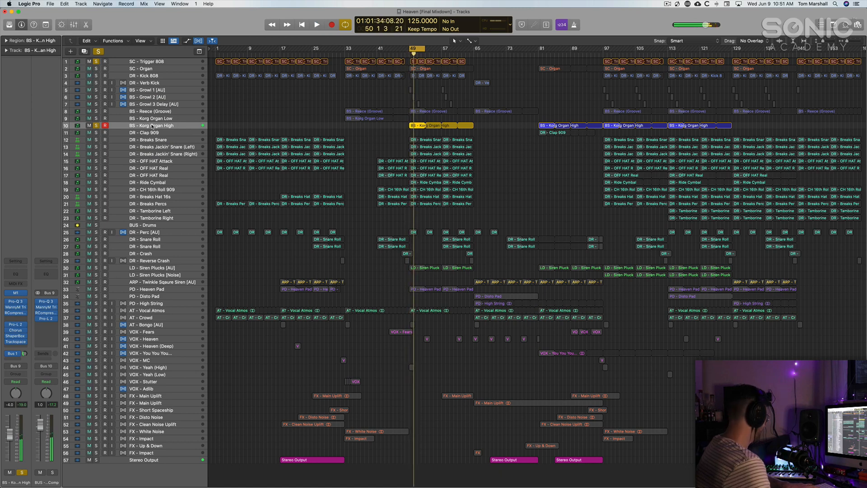
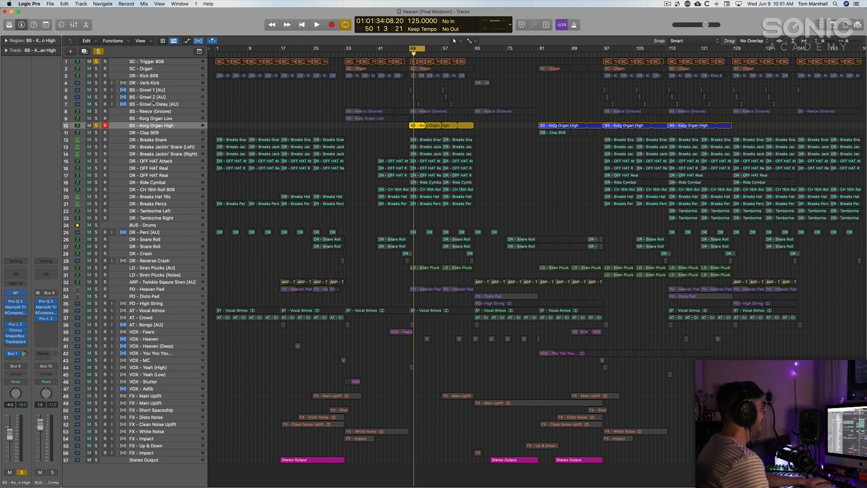
Add DR - Kick 808 and BS - Reece (Groove) to the solo and audition them with the high organ.
left_click(96, 83)
left_click(96, 76)
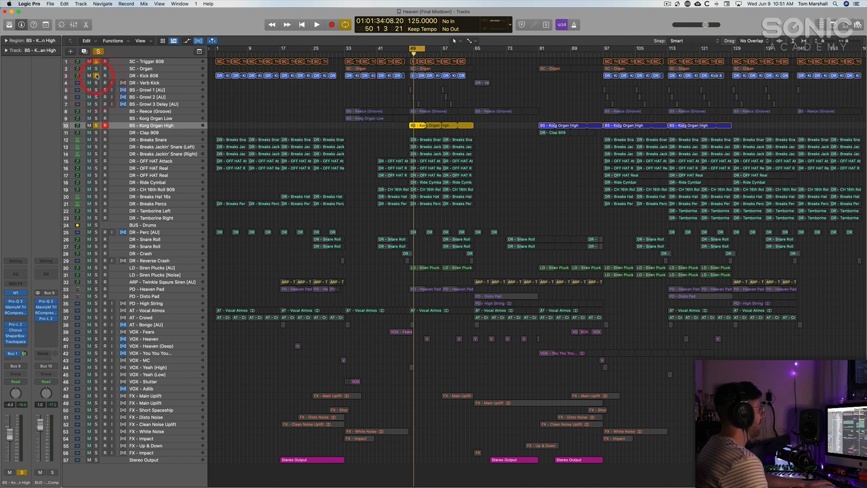
left_click(96, 112)
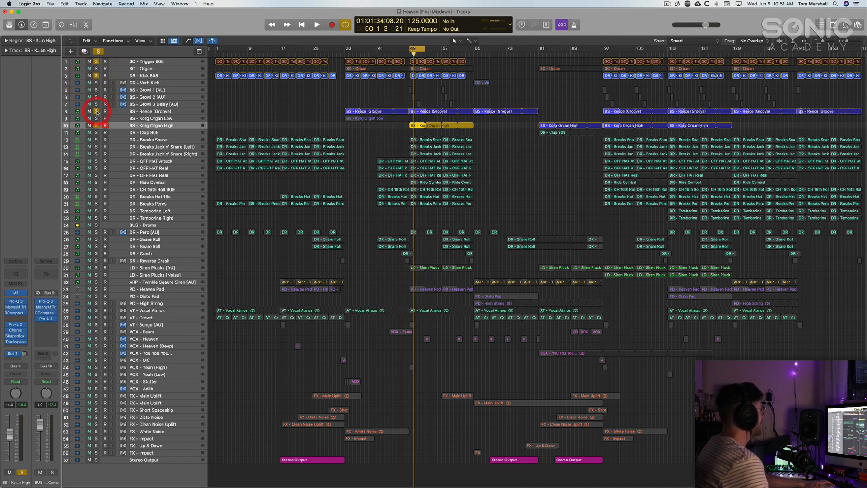
key("space")
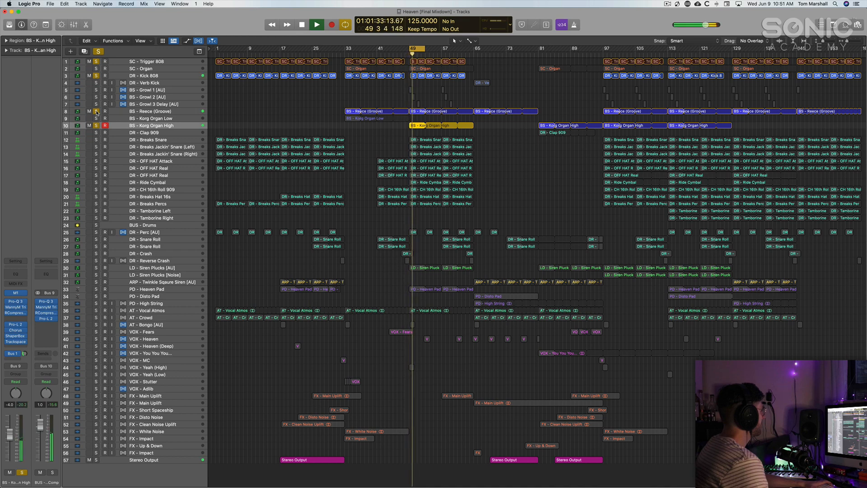
key("space")
Check the channel strips of the BS - Growl 1, Growl 2 and Growl 3 Delay tracks.
left_click(150, 90)
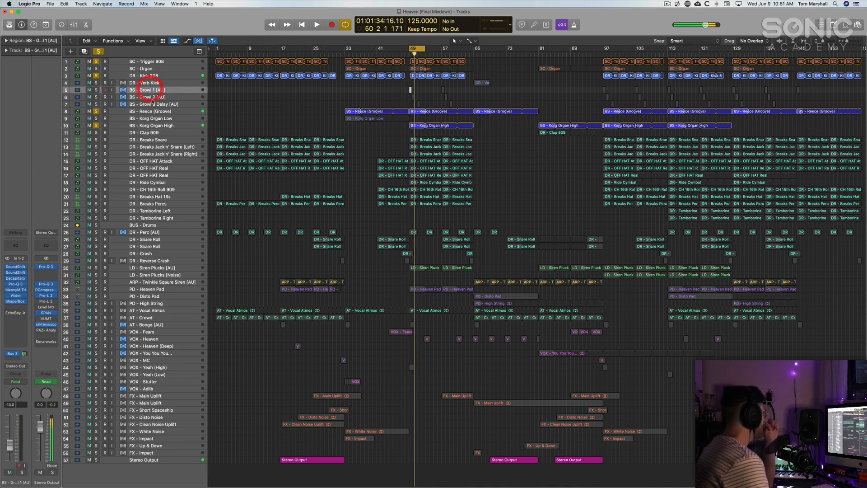
left_click(151, 96)
left_click(153, 103)
Clear the Reece, high organ, kick and trigger solos and solo only the three BS - Growl tracks.
left_click(96, 111)
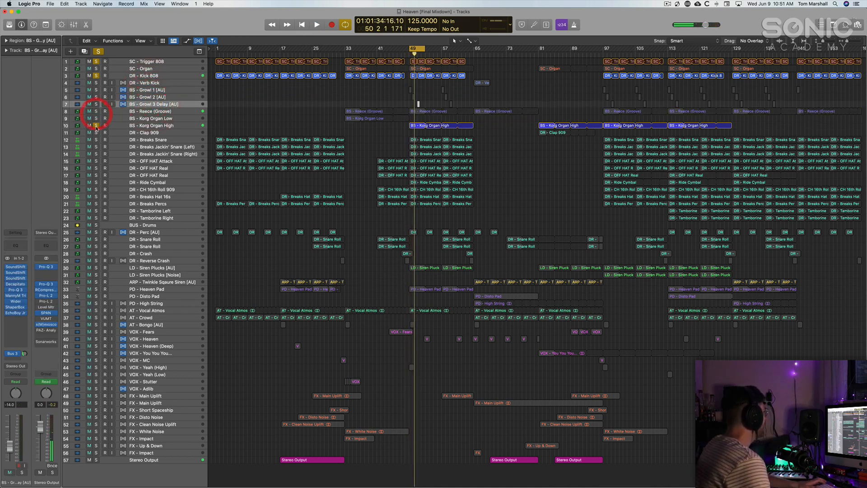
left_click(97, 126)
left_click(96, 76)
left_click(96, 61)
left_click(96, 89)
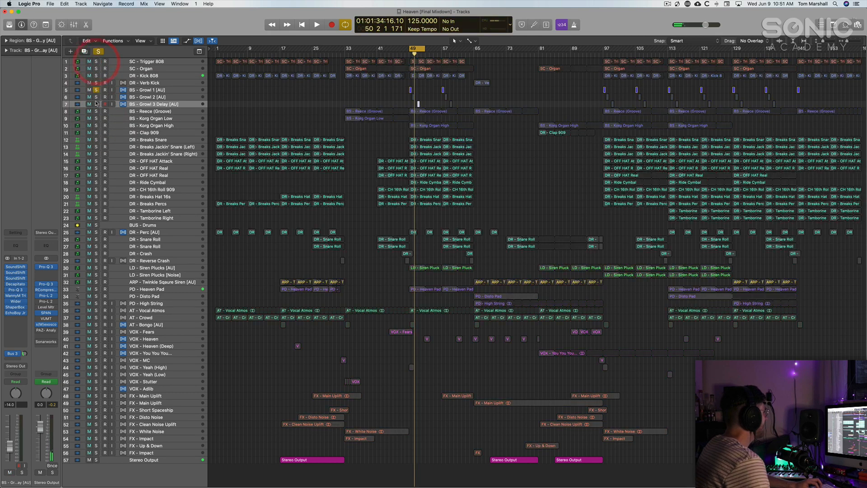
left_click(147, 90)
left_click(257, 98)
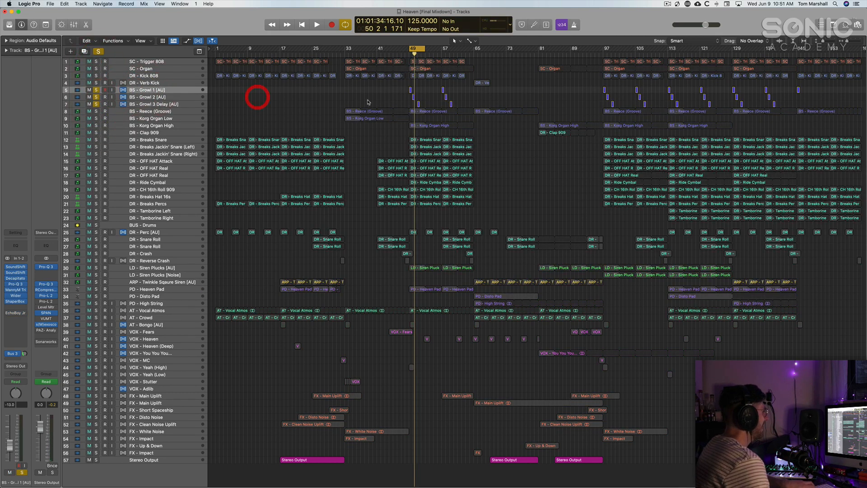
Leave only BS - Growl 1 [AU] soloed and selected, with its bar 49 region enlarged.
left_click_drag(388, 102, 474, 73)
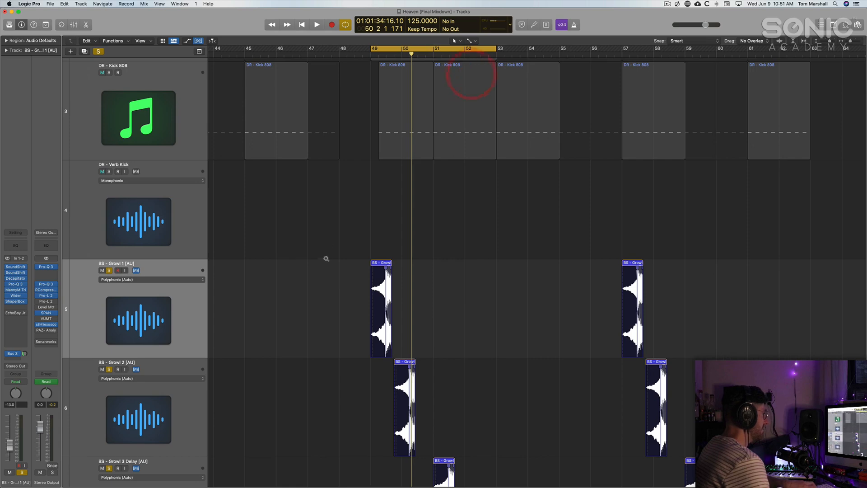
left_click_drag(325, 258, 485, 352)
left_click(526, 248, "ctrl+alt")
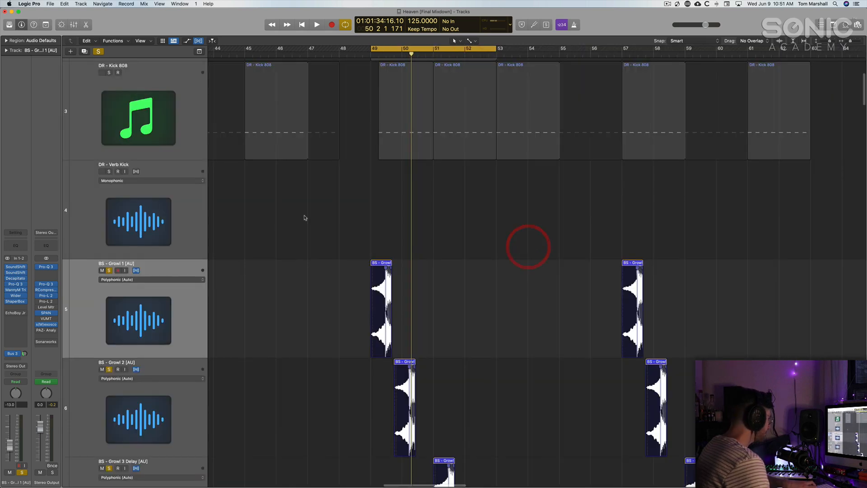
left_click(304, 214, "ctrl+alt")
left_click(142, 96)
left_click(97, 97)
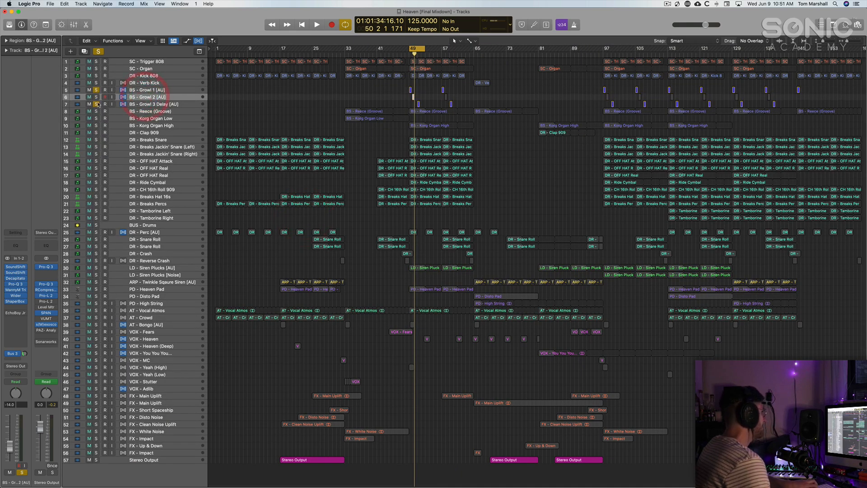
left_click(141, 90)
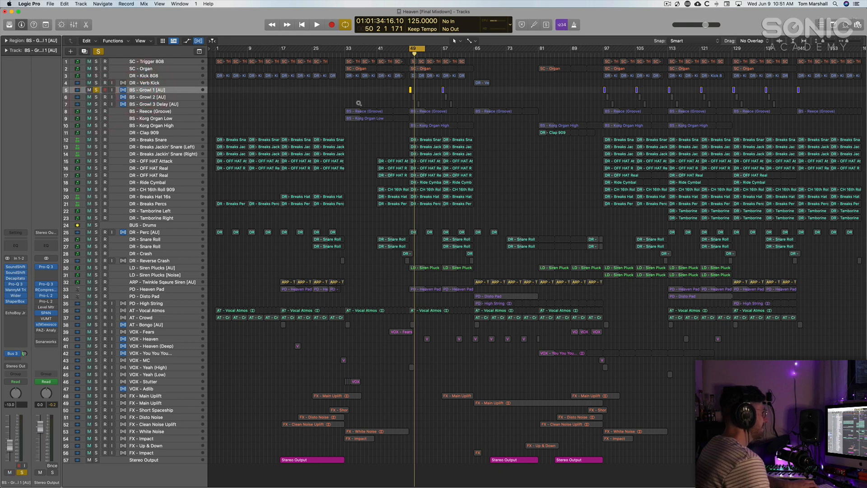
left_click(495, 83, "ctrl+alt")
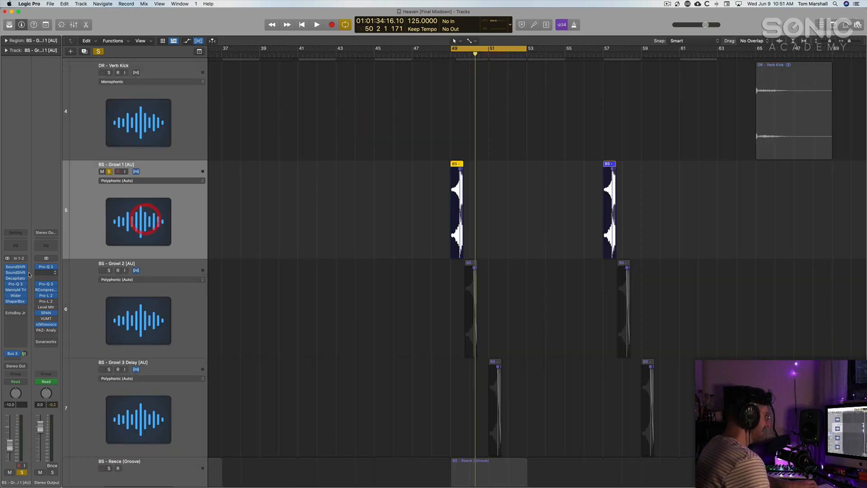
Bypass all active inserts and the Bus 3 send on BS - Growl 1 [AU], and audition the dry growl.
left_click(25, 312)
left_click(25, 323)
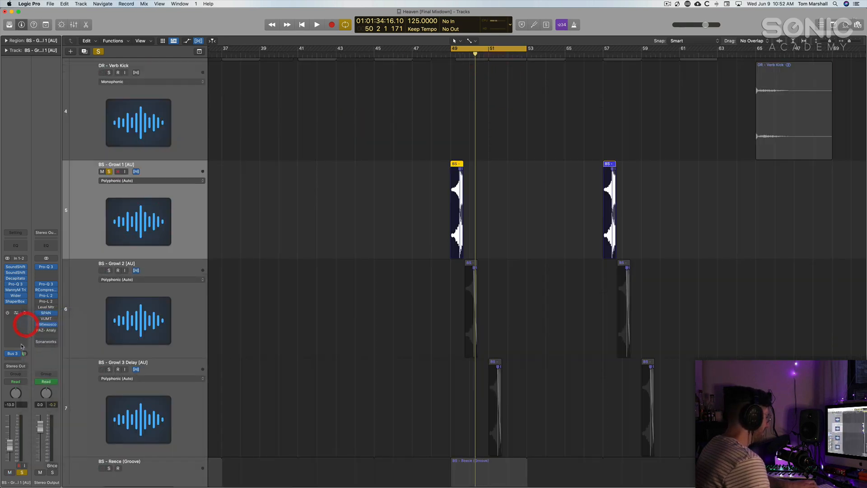
left_click_drag(8, 296, 9, 267)
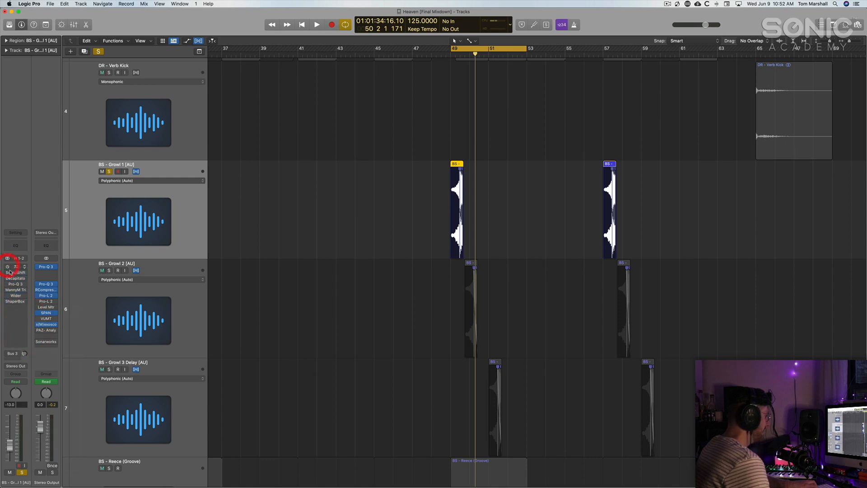
key("space")
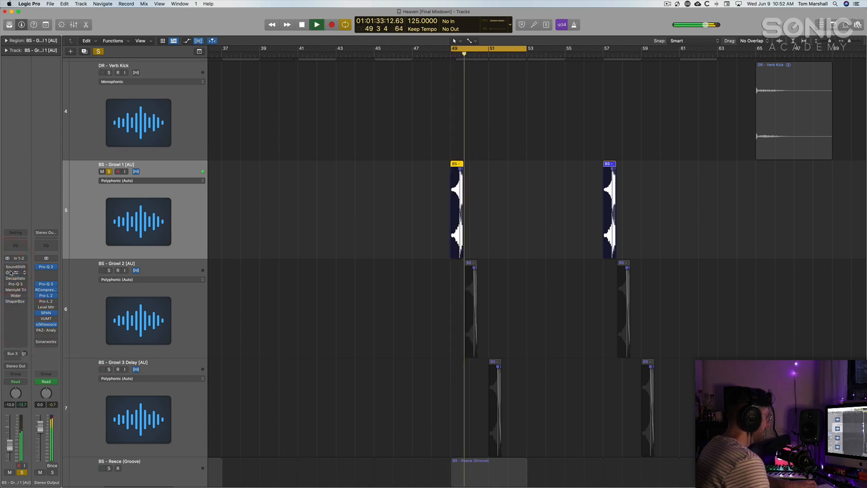
key("space")
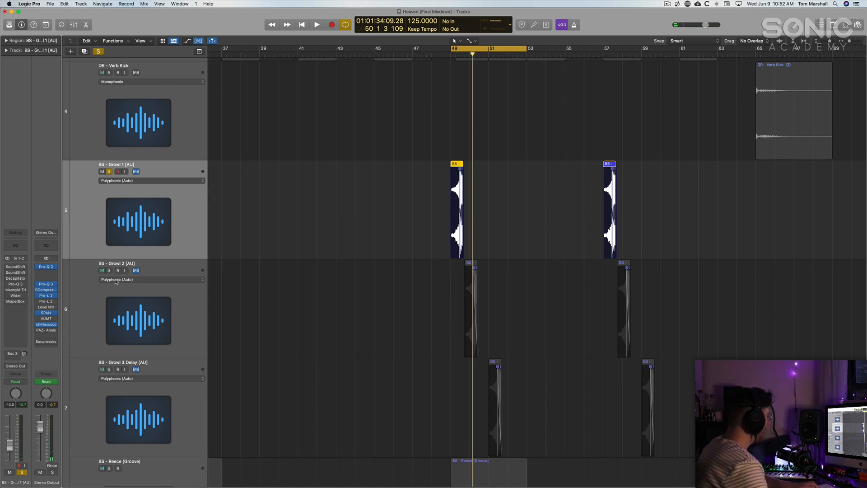
key("space")
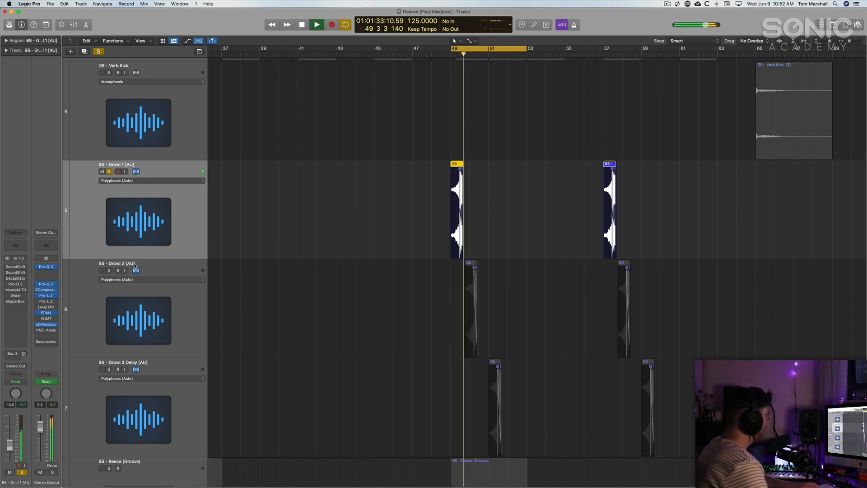
Reactivate the two SoundShifter Pitch inserts on BS - Growl 1 [AU] one after the other, showing their settings and auditioning the growl with each.
key("space")
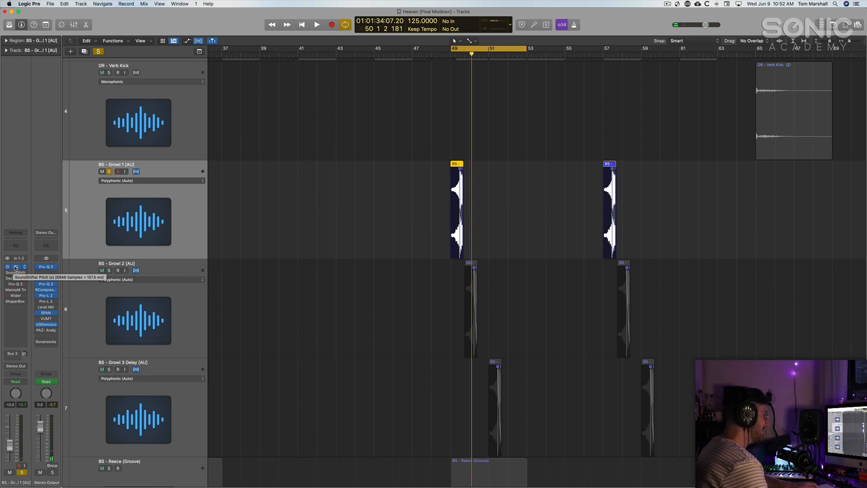
left_click(15, 267)
left_click_drag(333, 96, 621, 206)
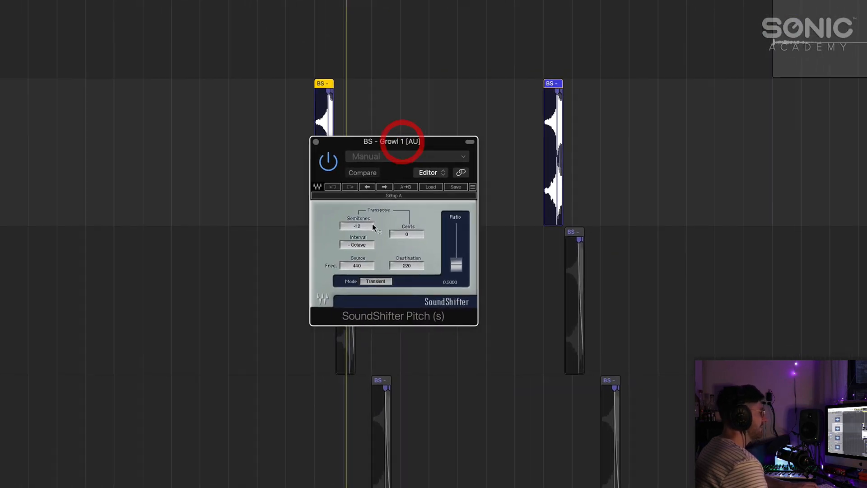
key("space")
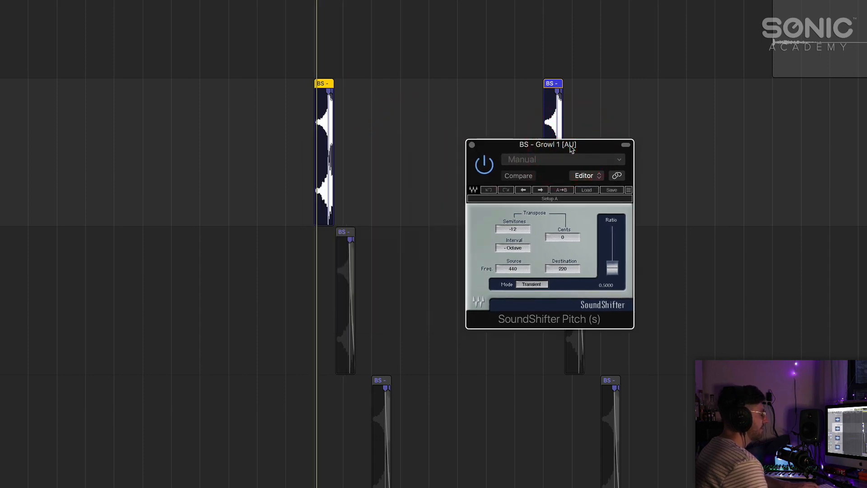
left_click(472, 145)
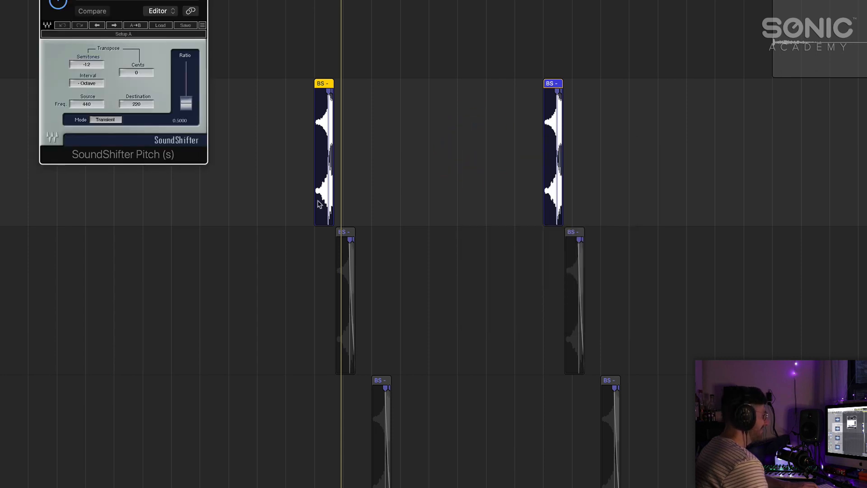
left_click_drag(128, 1, 553, 105)
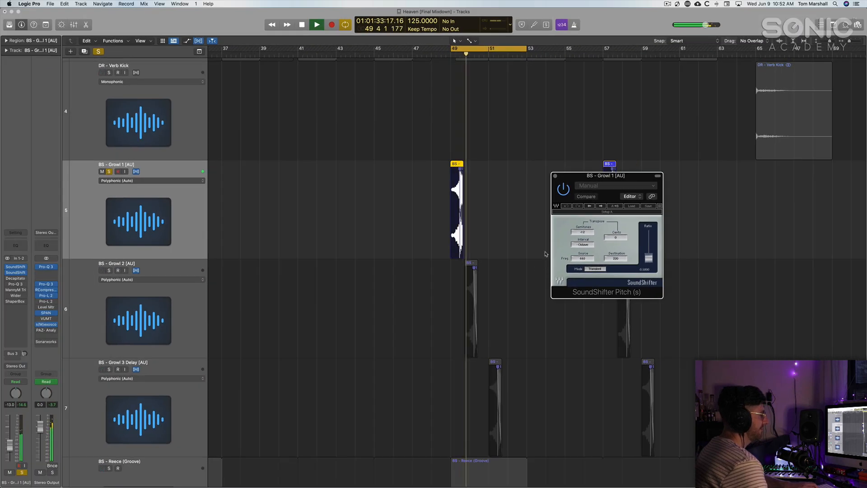
key("space")
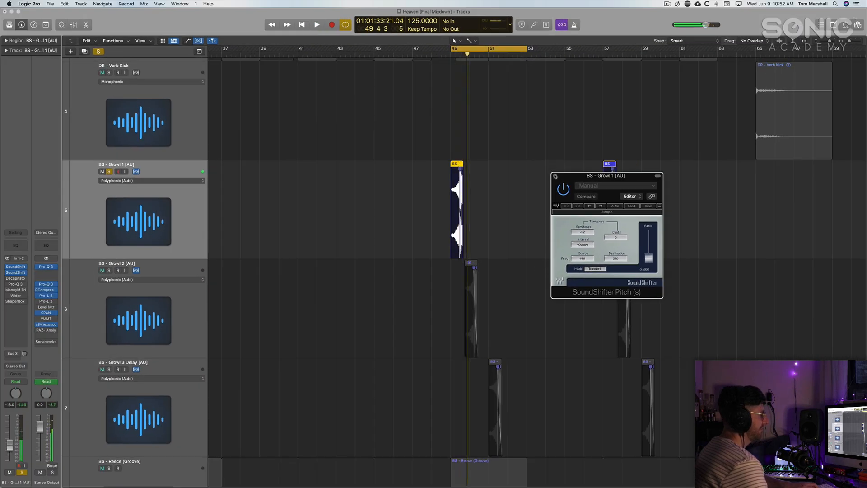
left_click(555, 176)
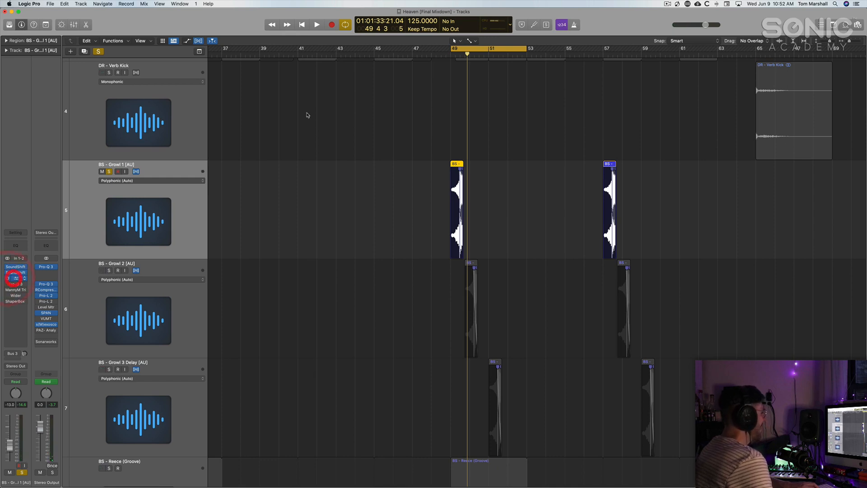
Reactivate the Decapitator insert on BS - Growl 1 [AU] and audition the growl with its saturation.
left_click_drag(406, 95, 630, 246)
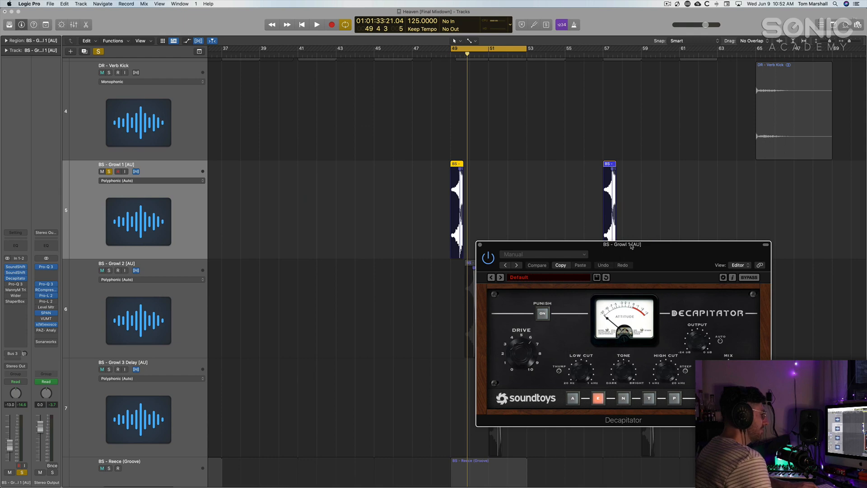
key("space")
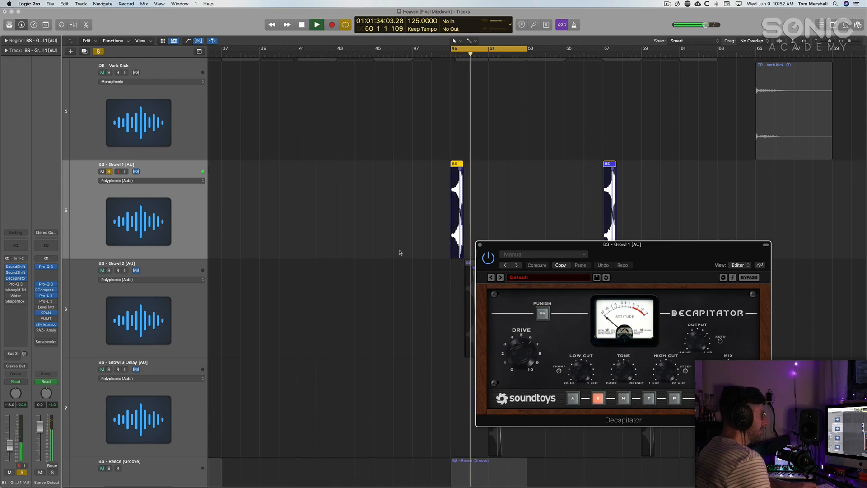
key("space")
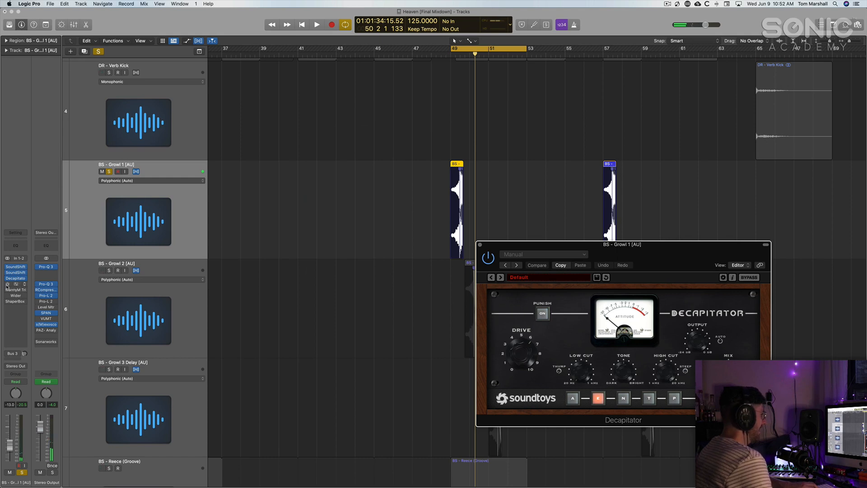
left_click(480, 245)
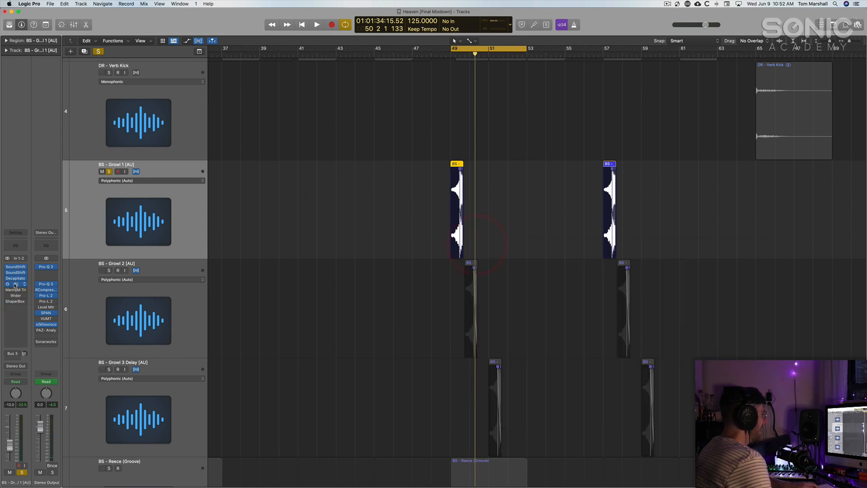
Reactivate the Pro-Q 3 insert on BS - Growl 1 [AU], show its low-cut and high-cut bands, and audition the filtered growl.
left_click(15, 284)
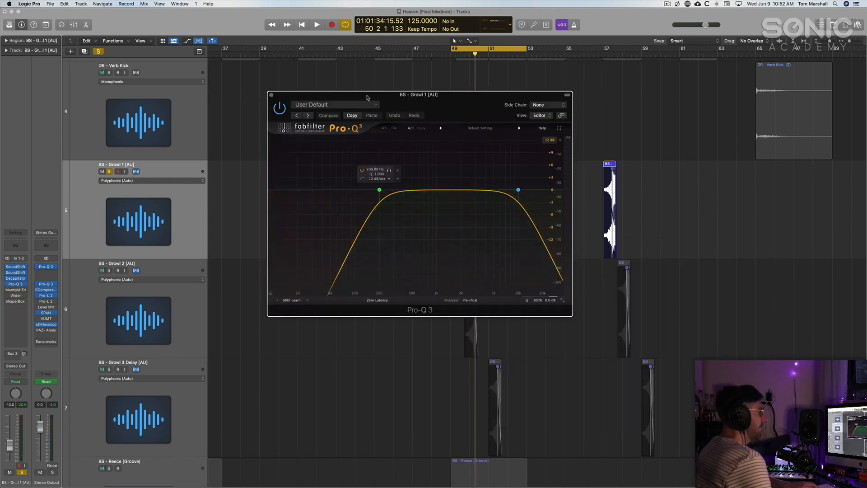
left_click_drag(367, 96, 576, 160)
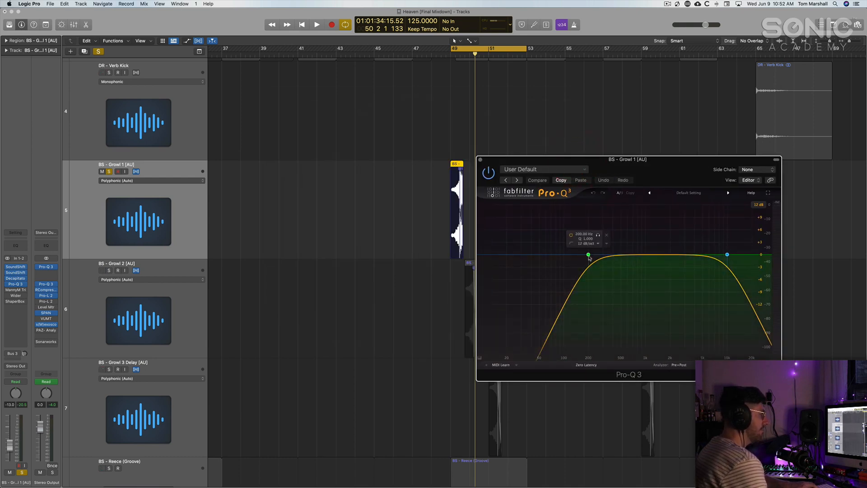
scroll(437, 385, "down", 3)
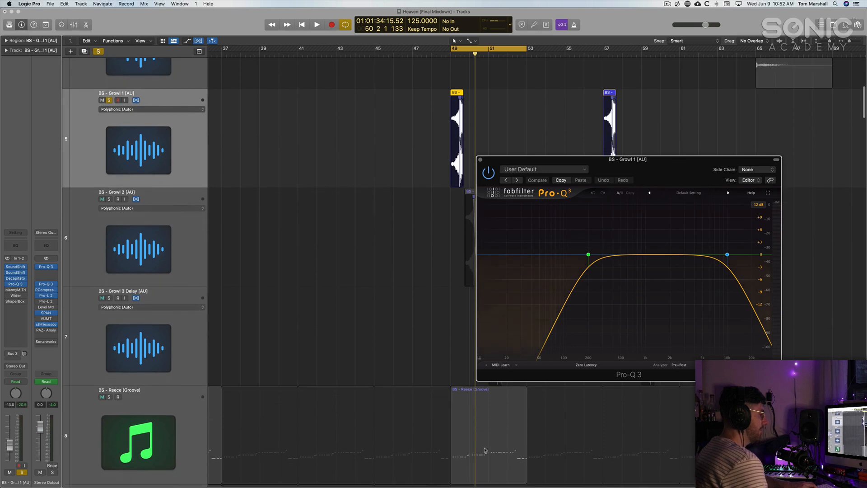
scroll(442, 349, "up", 3)
scroll(442, 349, "up", 4)
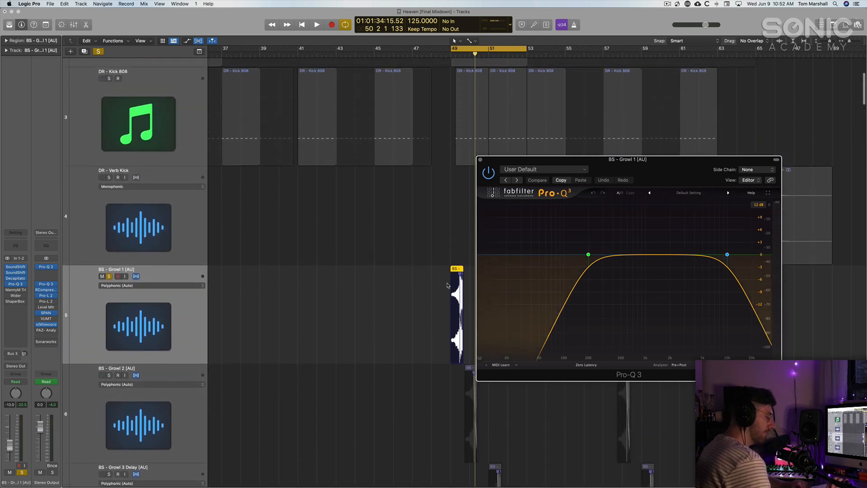
key("space")
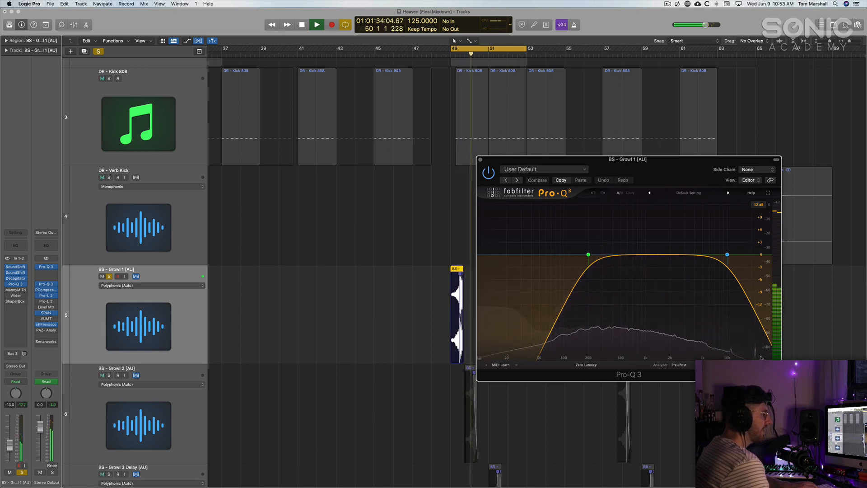
key("space")
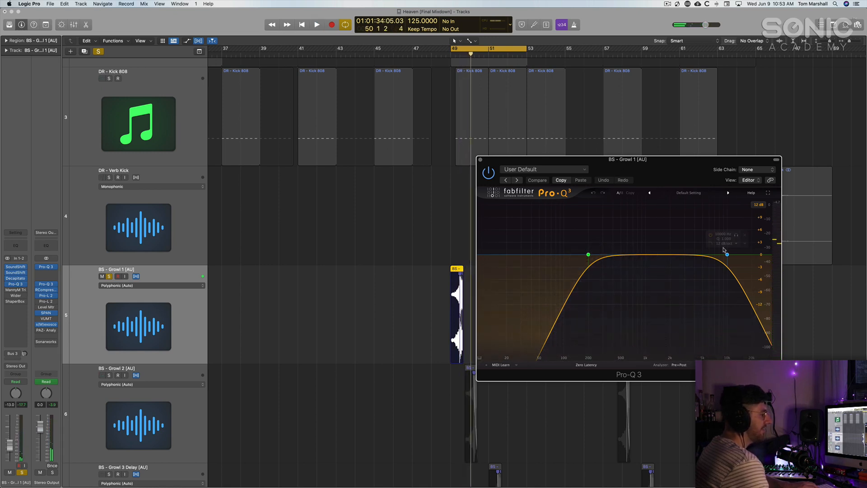
key("space")
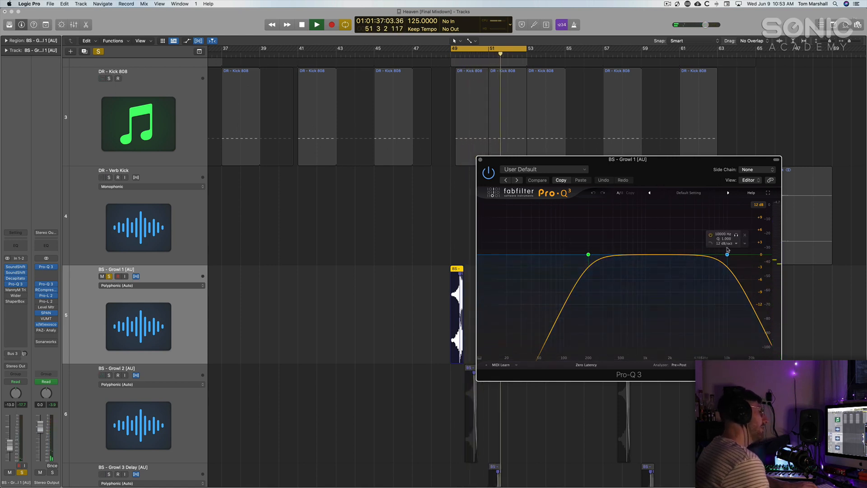
key("space")
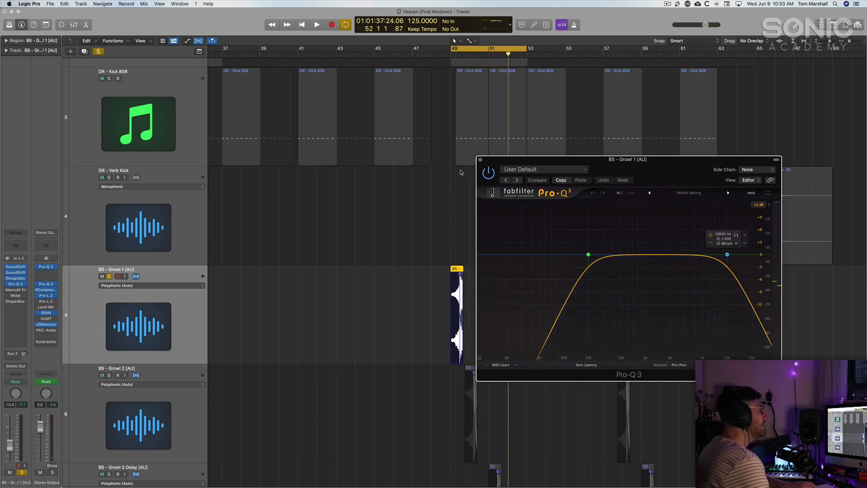
left_click(481, 160)
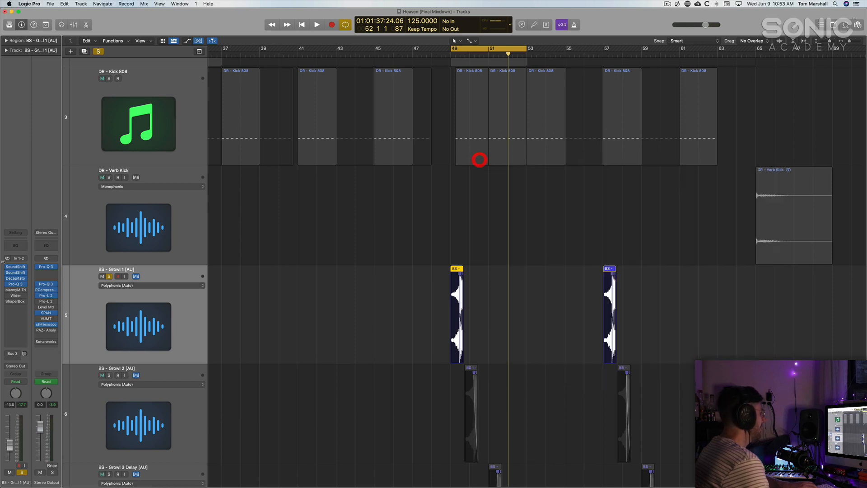
Reactivate the MannyM TripleD insert on BS - Growl 1 [AU] and audition the growl through it.
left_click(16, 290)
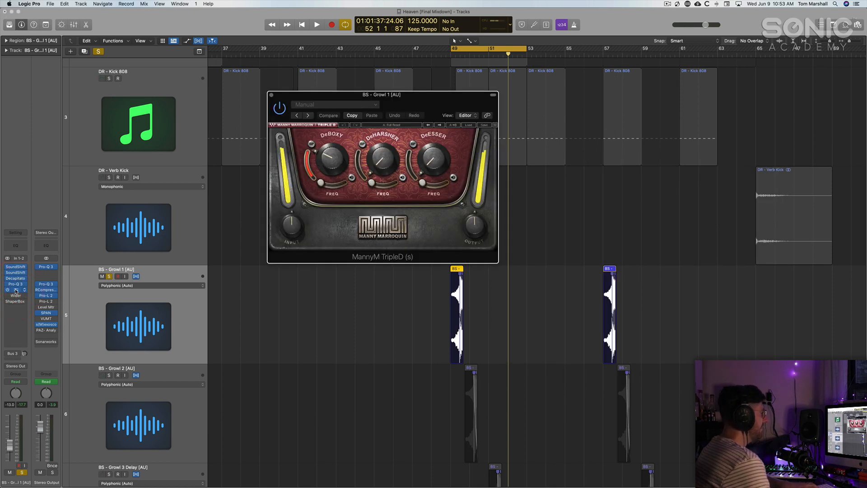
key("space")
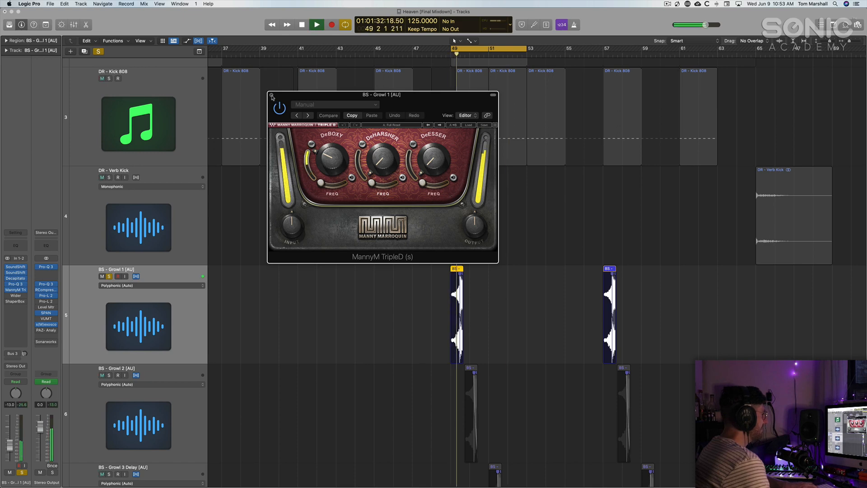
left_click(271, 95)
key("space")
Reactivate the Wider insert on BS - Growl 1 [AU] and compare the growl with it on and off, leaving it on.
left_click(16, 295)
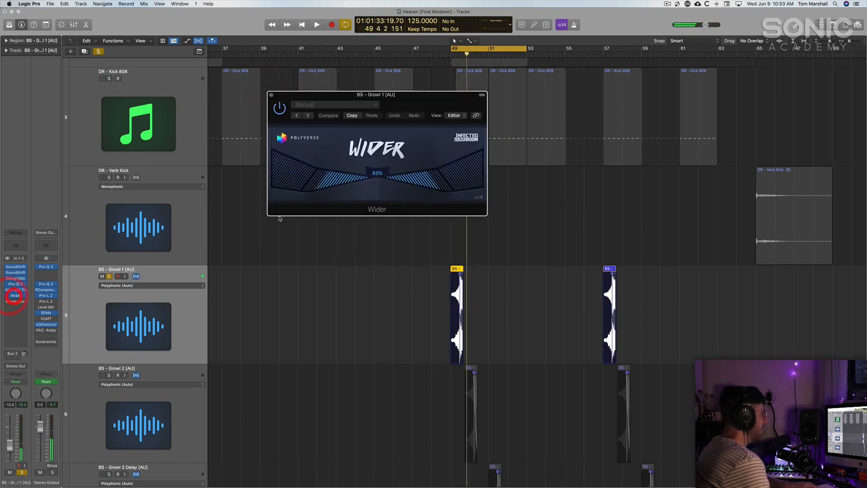
left_click_drag(410, 101, 594, 161)
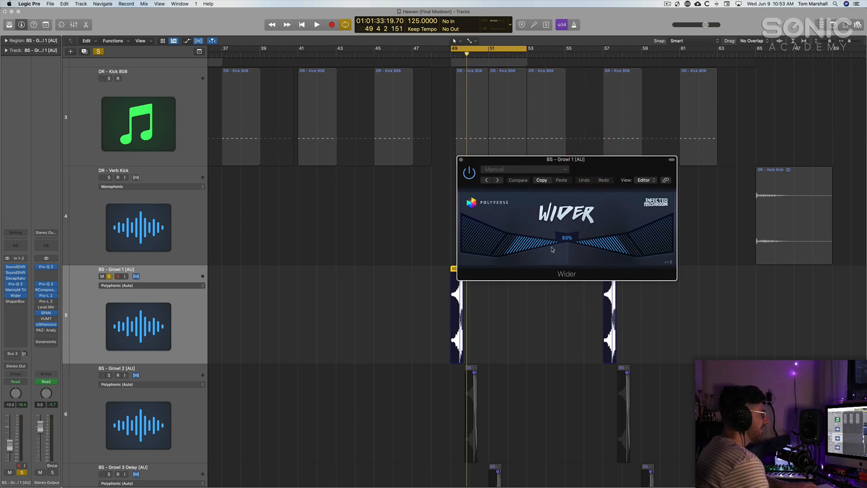
key("space")
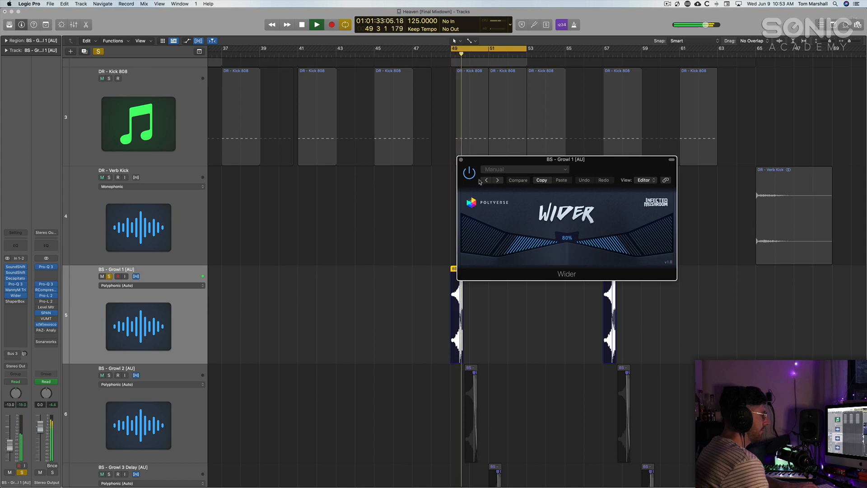
left_click(469, 172)
key("space")
key("space")
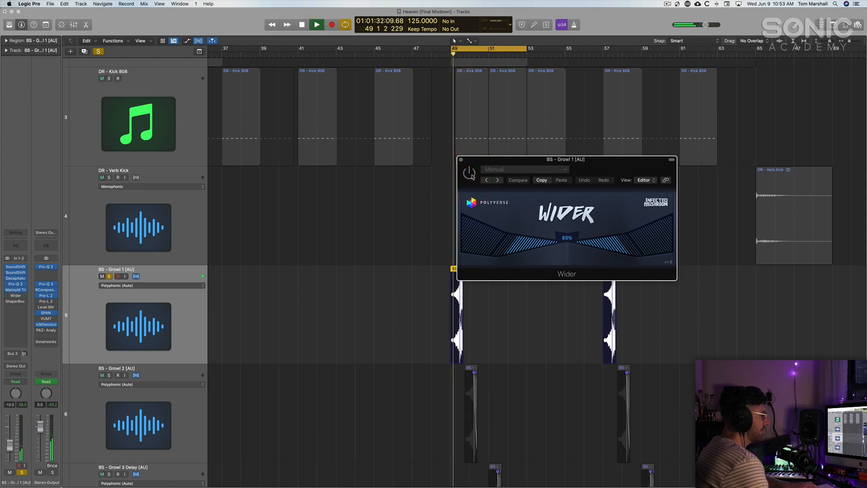
left_click(470, 173)
key("space")
key("space")
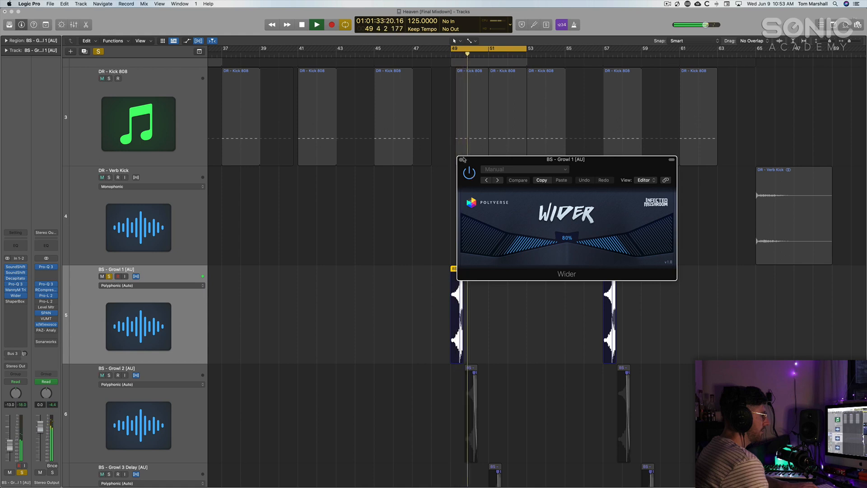
key("space")
left_click(461, 159)
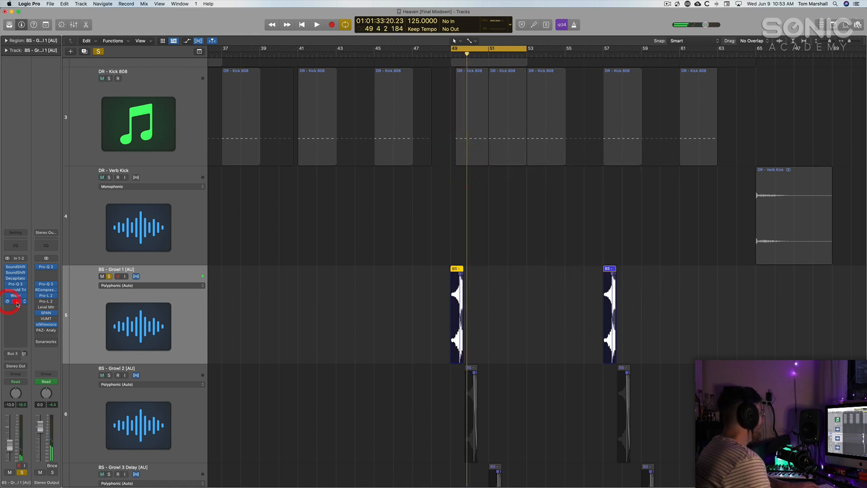
Reactivate the ShaperBox 2 insert on BS - Growl 1 [AU] and show its volume curve and mix setting.
left_click(16, 301)
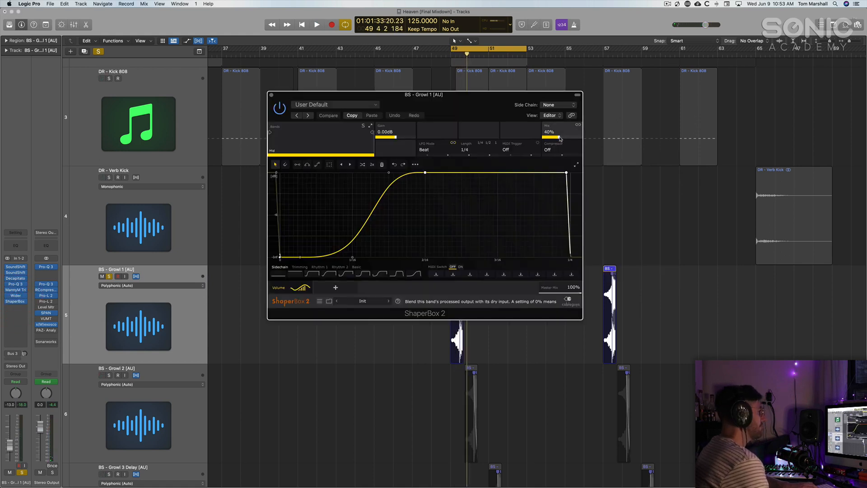
left_click_drag(482, 100, 612, 134)
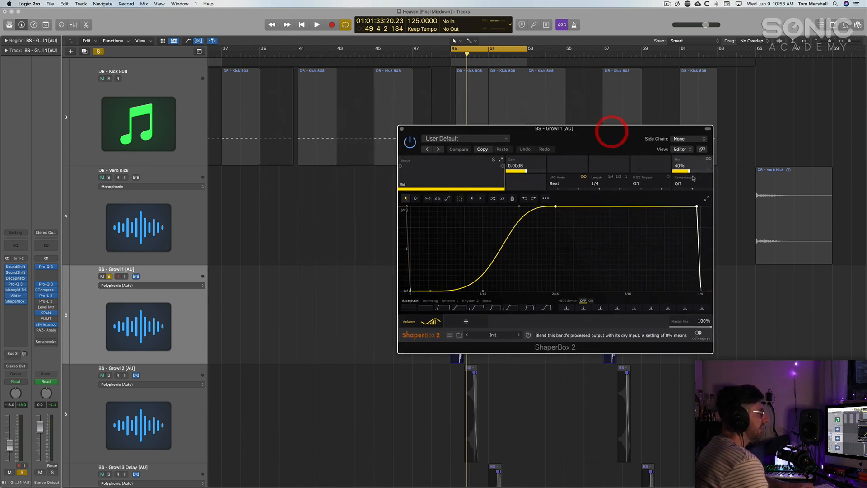
left_click(401, 129)
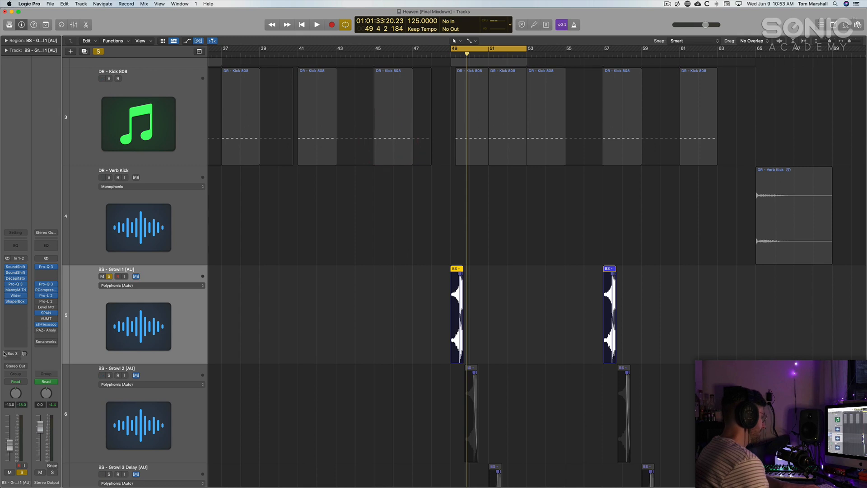
Audition BS - Growl 1 [AU] with all inserts active, re-enable its Bus 3 send and display the ValhallaVintageVerb return channel.
left_click(171, 274)
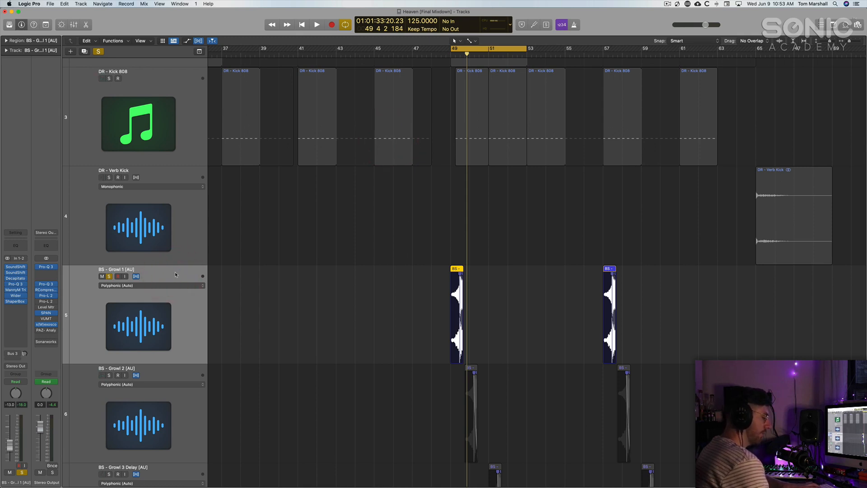
key("space")
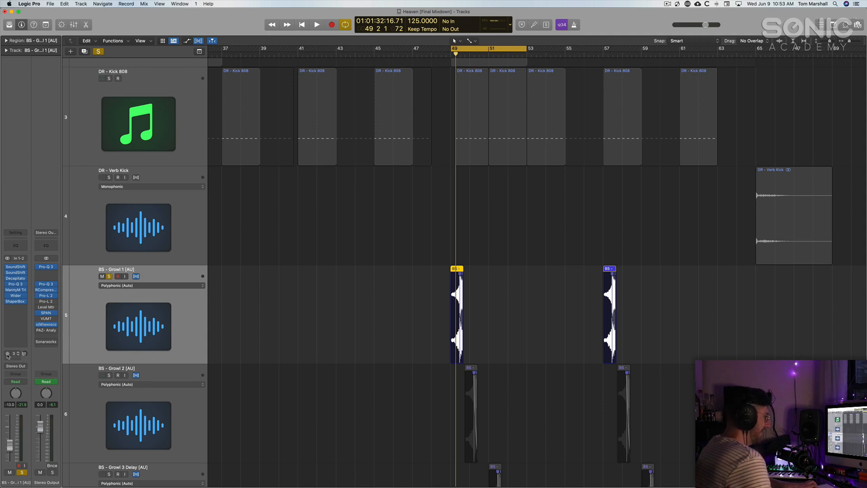
left_click(14, 355)
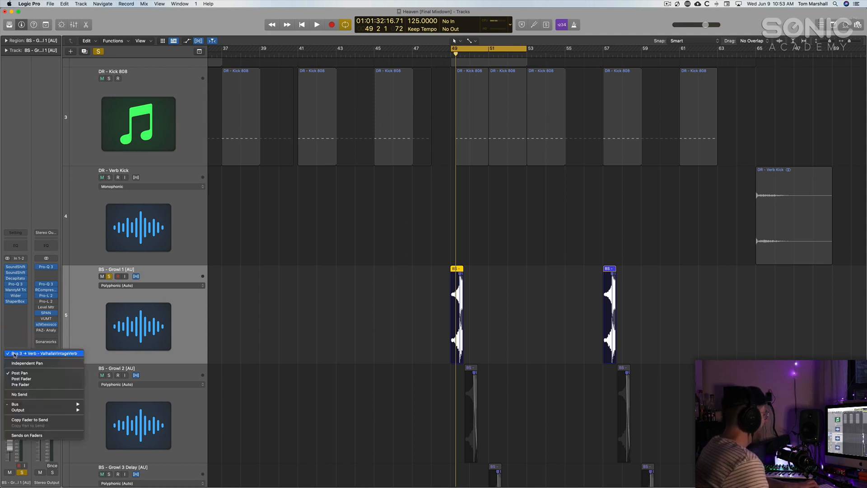
left_click(14, 353)
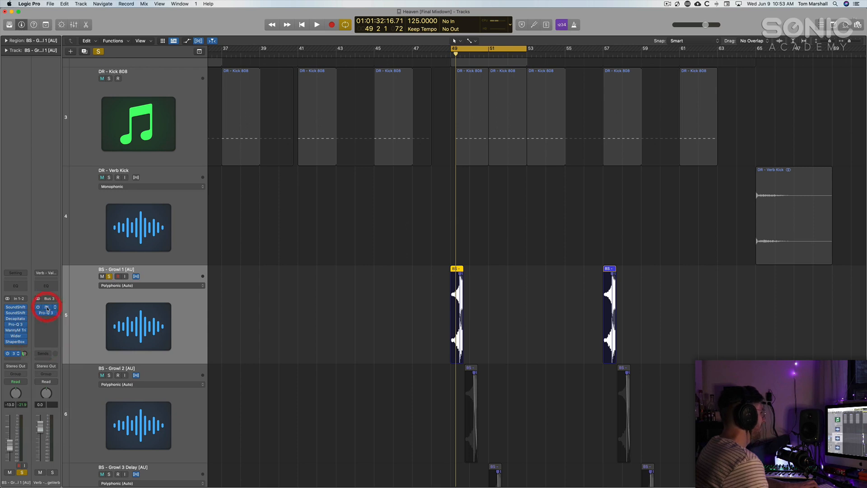
Show the ValhallaVintageVerb settings on the Bus 3 return and audition BS - Growl 1 [AU] through the reverb.
left_click(47, 308)
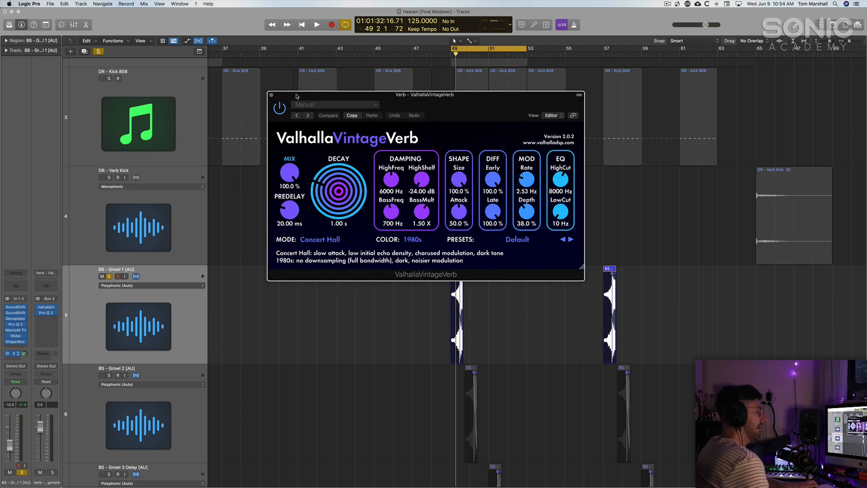
left_click(272, 95)
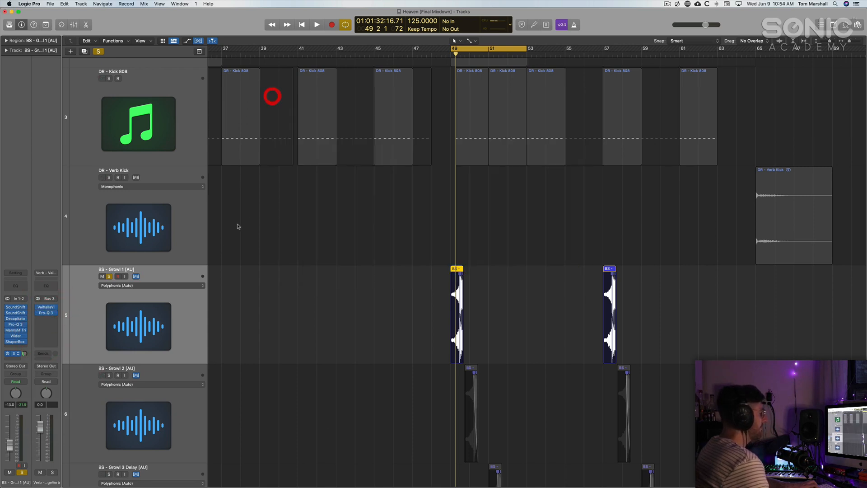
left_click(190, 293)
key("space")
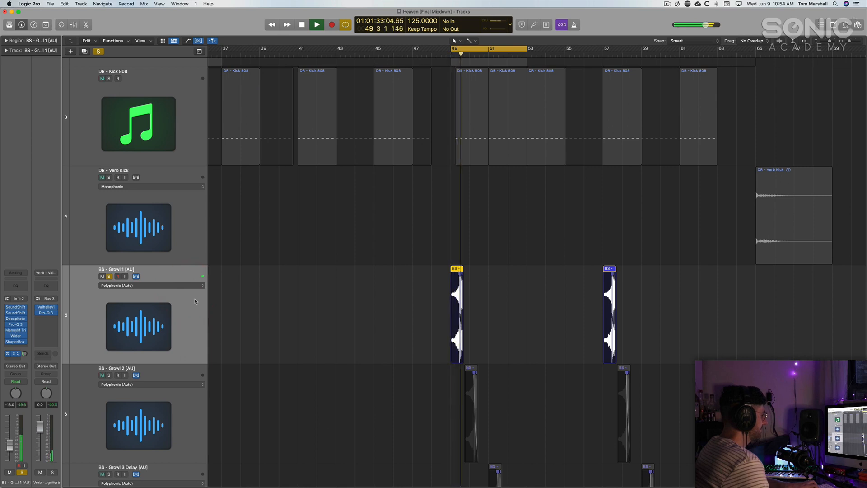
key("space")
key("space")
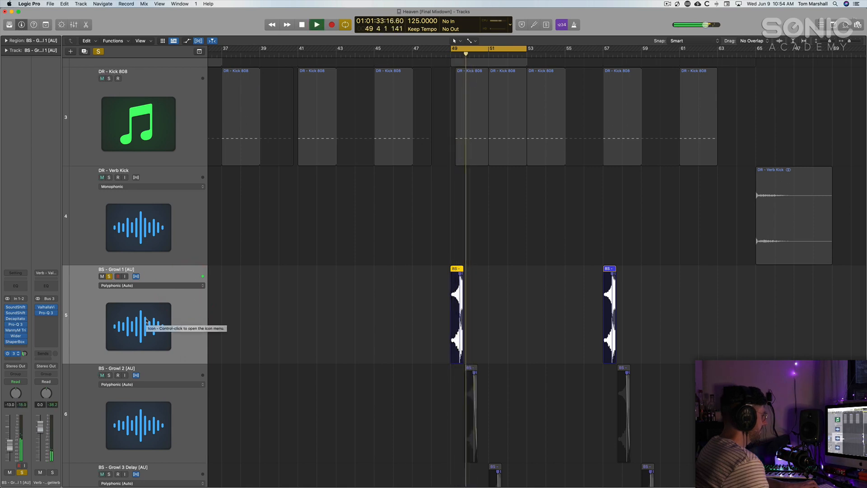
key("space")
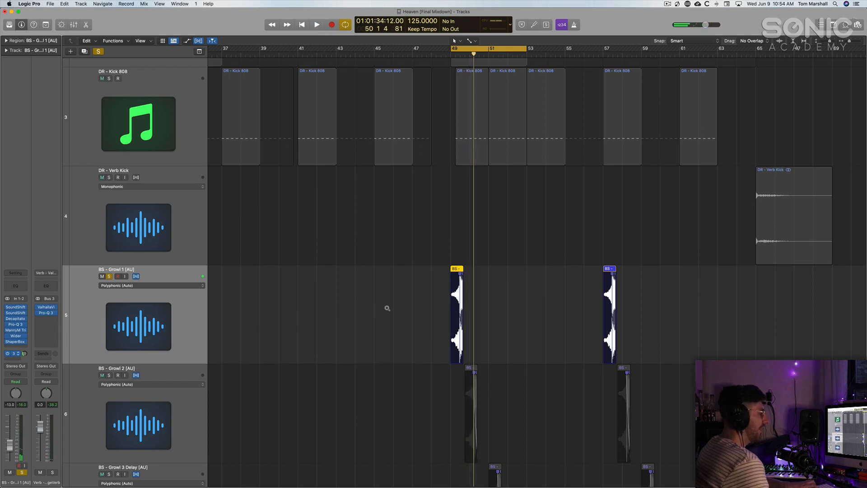
Solo BS - Growl 2 [AU] and BS - Growl 3 Delay [AU] alongside Growl 1 and display Growl 2's insert chain.
left_click(387, 307, "ctrl+alt")
left_click(380, 101)
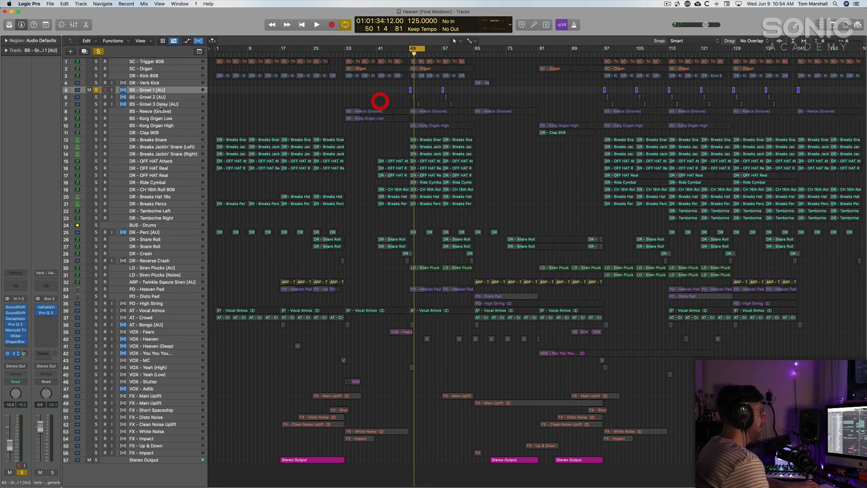
left_click(156, 97)
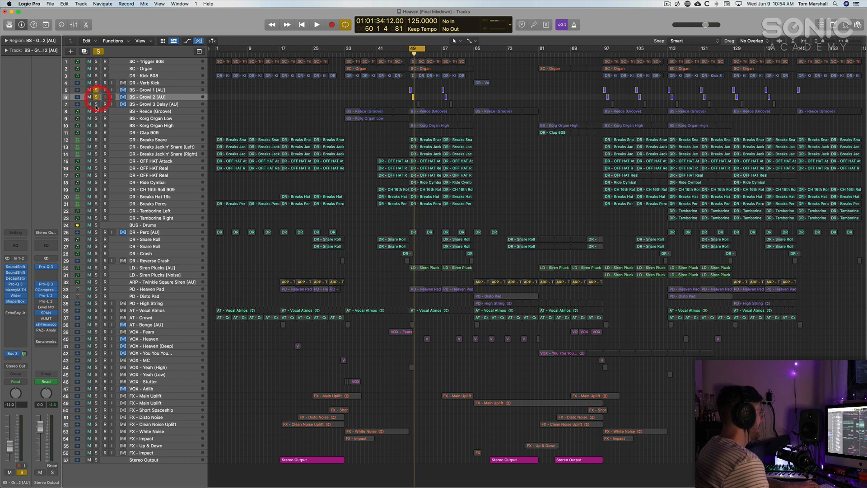
left_click(151, 90)
left_click(148, 97)
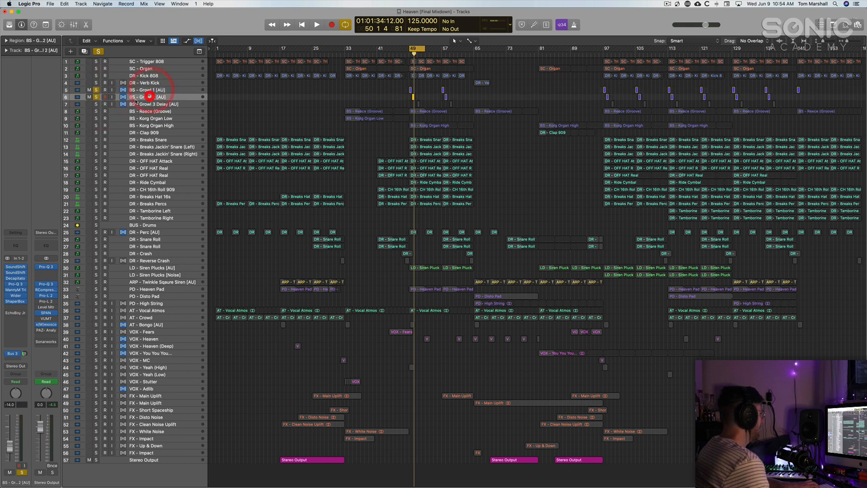
left_click(96, 104)
left_click(153, 105)
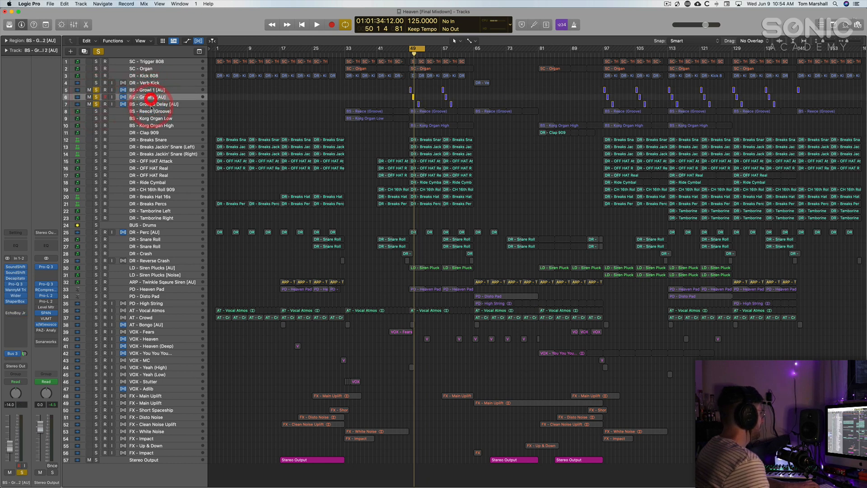
left_click(167, 97)
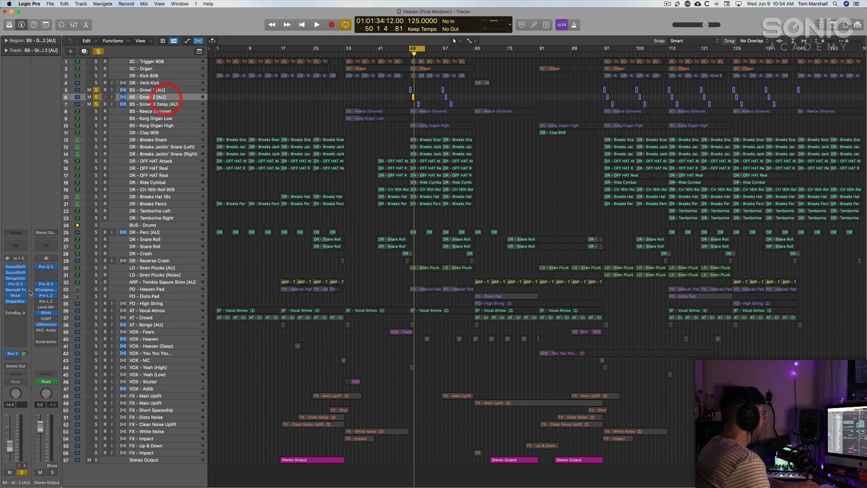
left_click(18, 312)
left_click(28, 321)
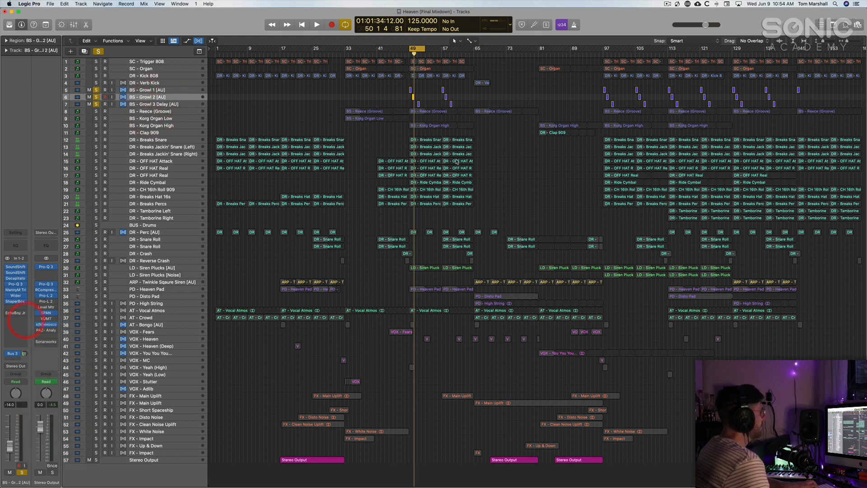
Start the cycle range at the first Growl 2 region, audition it and show the second SoundShifter insert's pitch settings.
left_click_drag(399, 82, 527, 145)
left_click_drag(275, 52, 291, 51)
key("space")
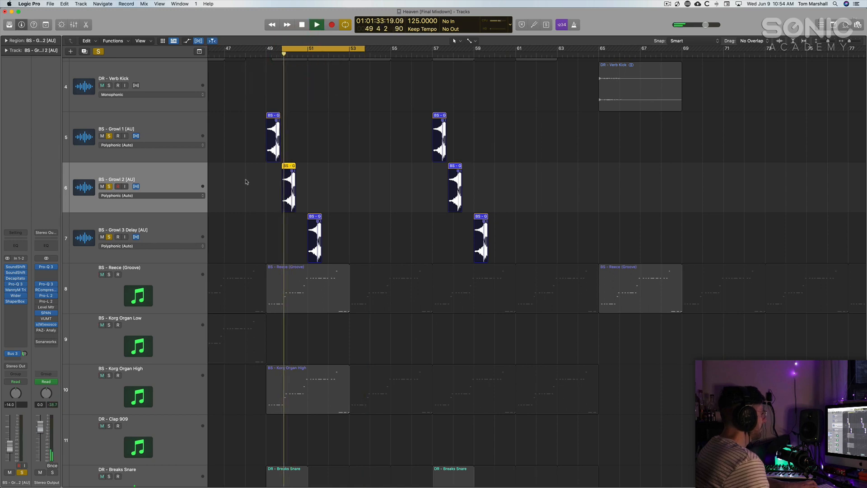
left_click(178, 170)
key("space")
left_click(15, 272)
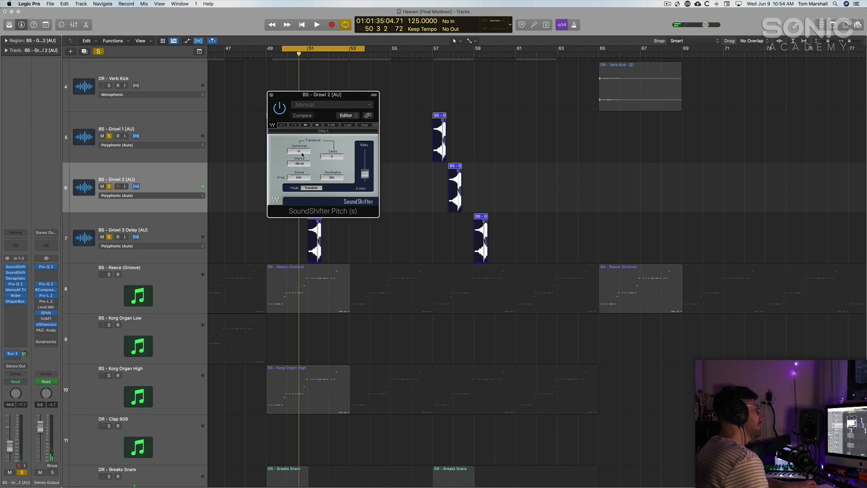
left_click_drag(301, 98, 428, 121)
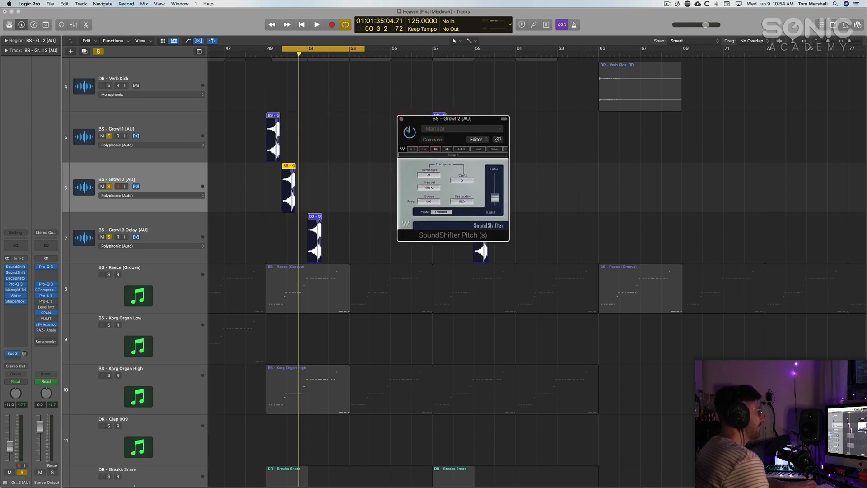
left_click(402, 120)
Start the cycle range at bar 51, show the third SoundShifter on BS - Growl 3 Delay [AU] and audition that growl.
left_click(189, 219)
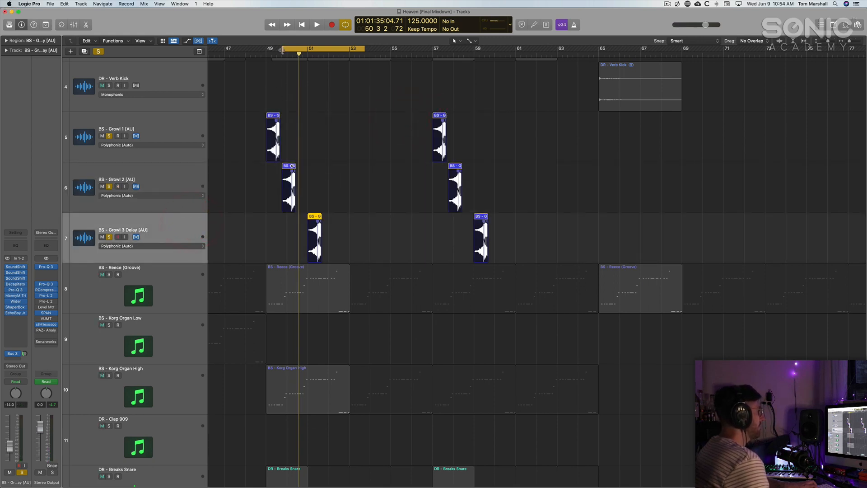
left_click_drag(282, 50, 310, 53)
left_click(179, 234)
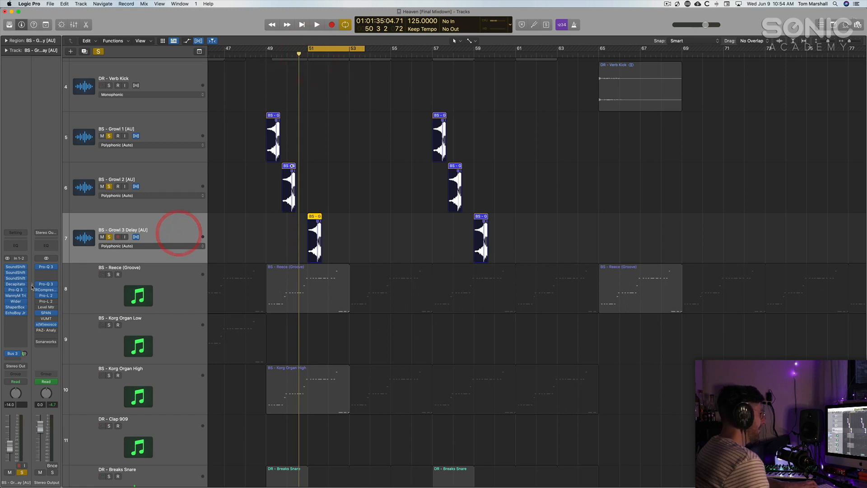
left_click(16, 278)
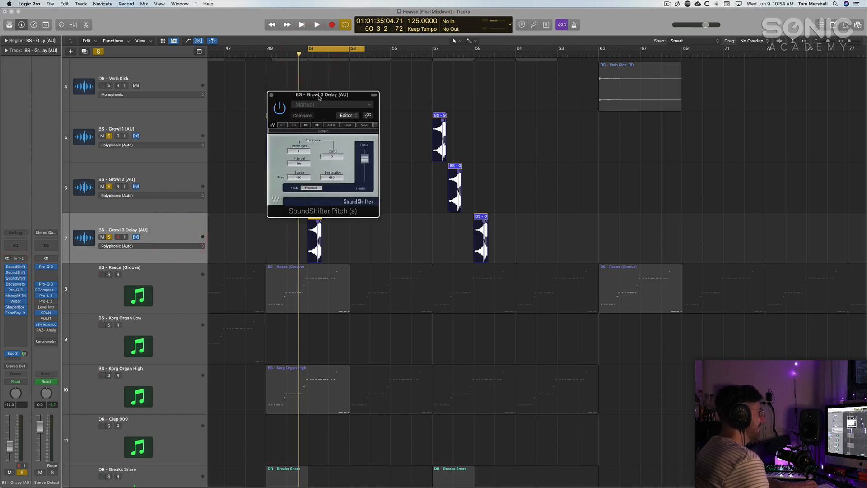
left_click_drag(319, 98, 504, 136)
key("space")
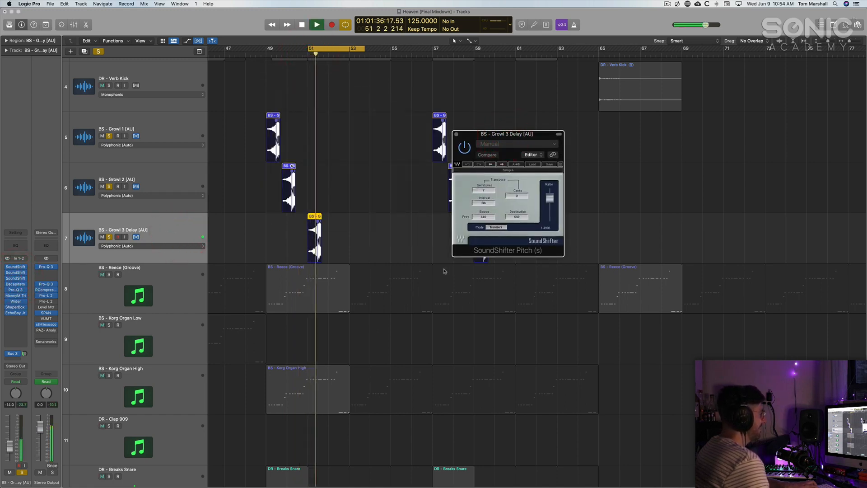
key("space")
left_click(456, 134)
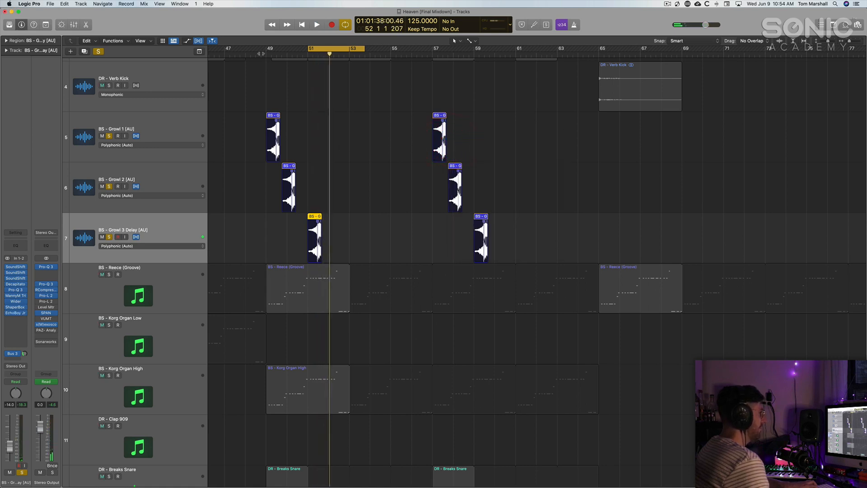
Set the cycle range to bars 49 to 57 and add the Reece, both Korg Organs, Kick 808 and Trigger 808 to the soloed tracks.
left_click_drag(267, 50, 425, 69)
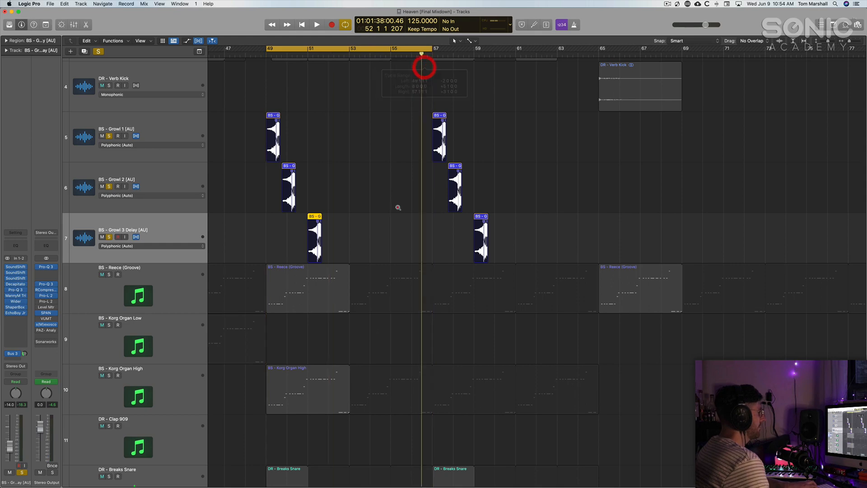
left_click(397, 207, "ctrl+alt")
left_click_drag(96, 114, 95, 129)
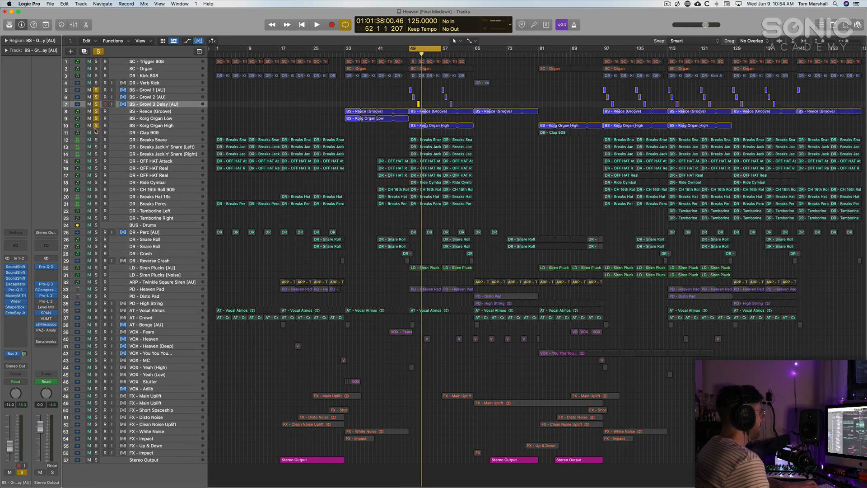
left_click(96, 76)
left_click(96, 62)
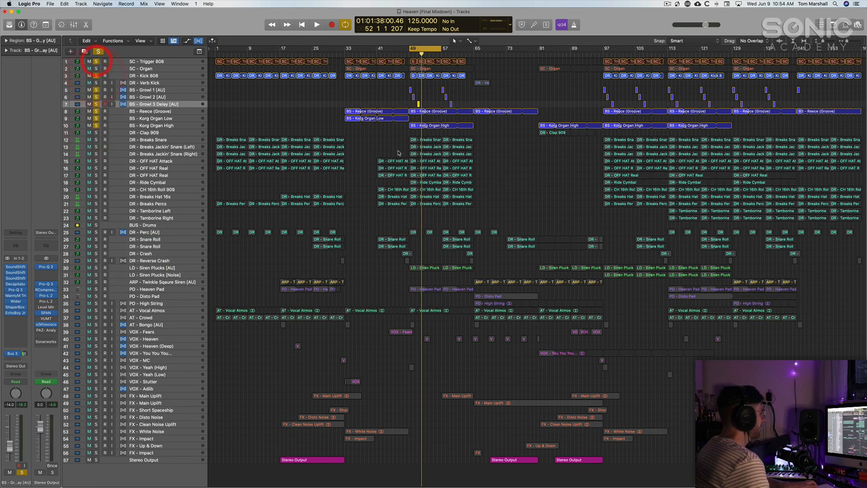
Audition the soloed kick and bass tracks together, extending the cycle range to bar 65 during playback.
key("space")
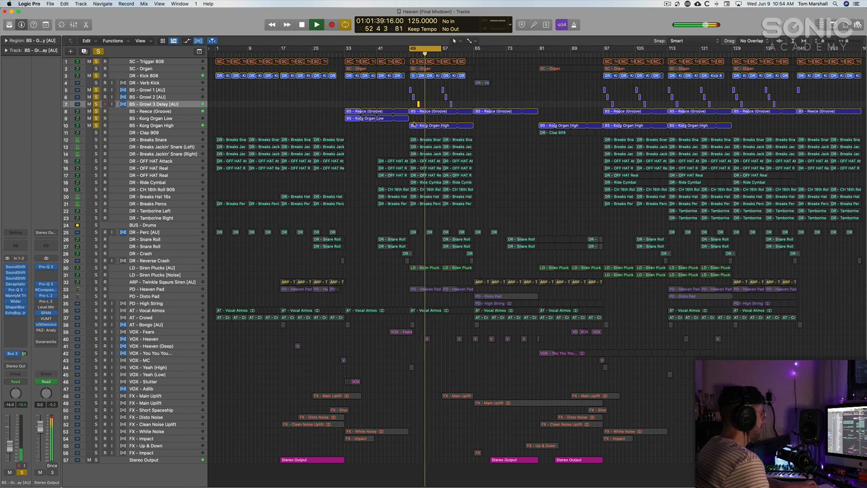
left_click_drag(441, 48, 472, 66)
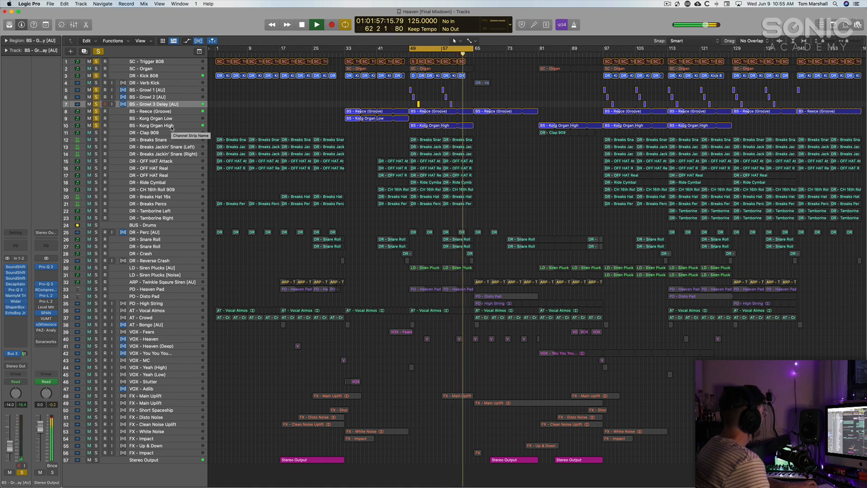
key("space")
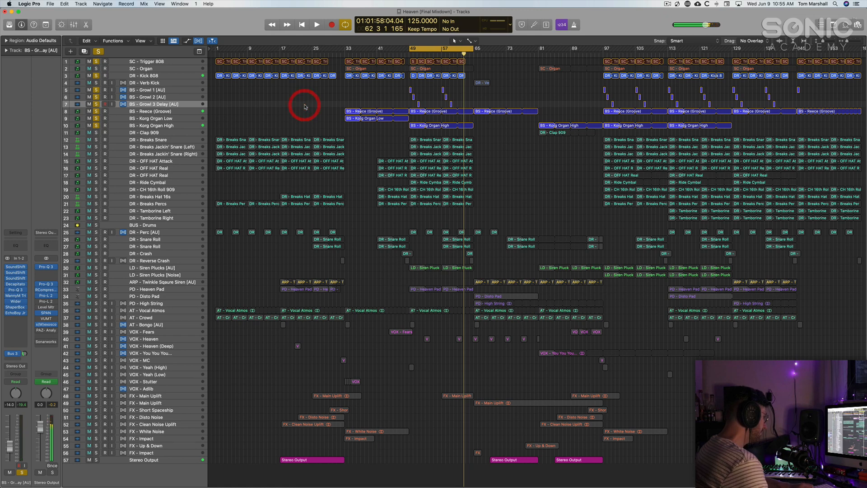
Bypass the s(M)exoscope insert on Stereo Output and unsolo the growl, Reece and organ tracks.
left_click(38, 324)
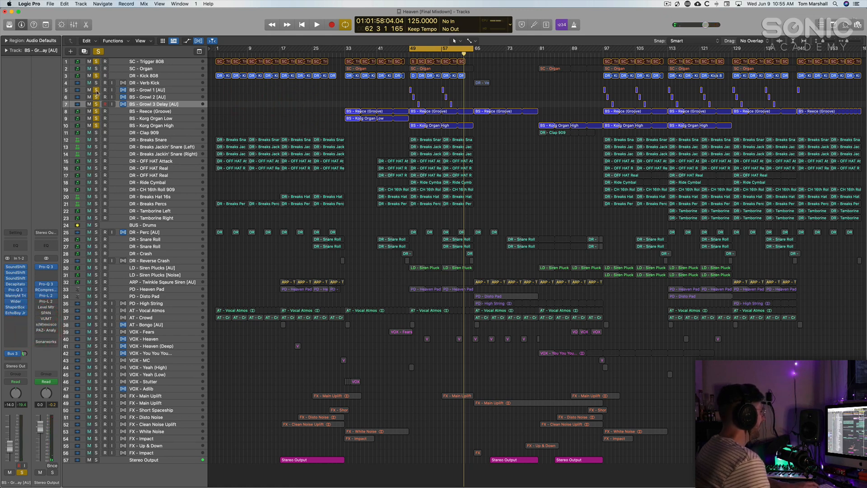
left_click(96, 113)
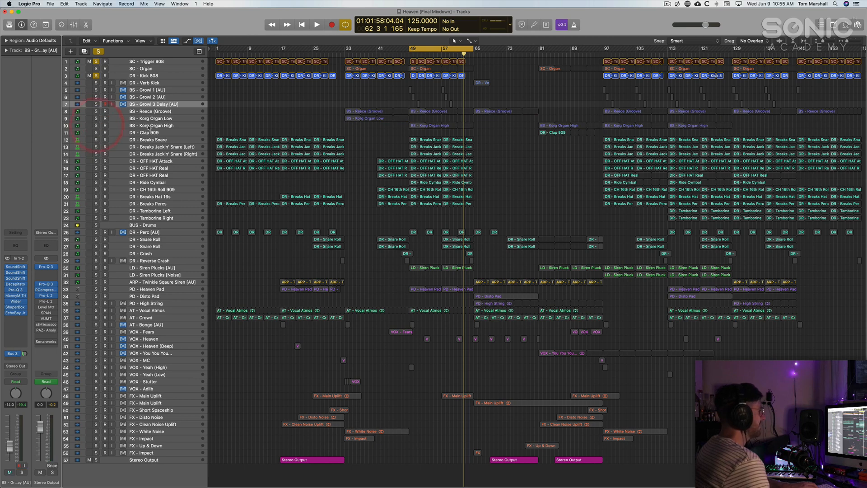
Show the Korg Organ High and Kick 808 channel routing, and bypass the second Pro-Q 3, RCompressor and Pro-L 2 on Stereo Output.
left_click(163, 125)
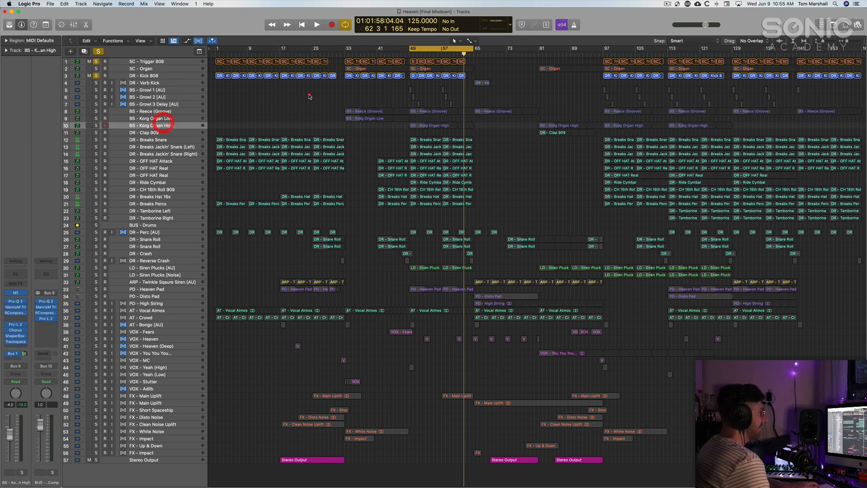
left_click(175, 76)
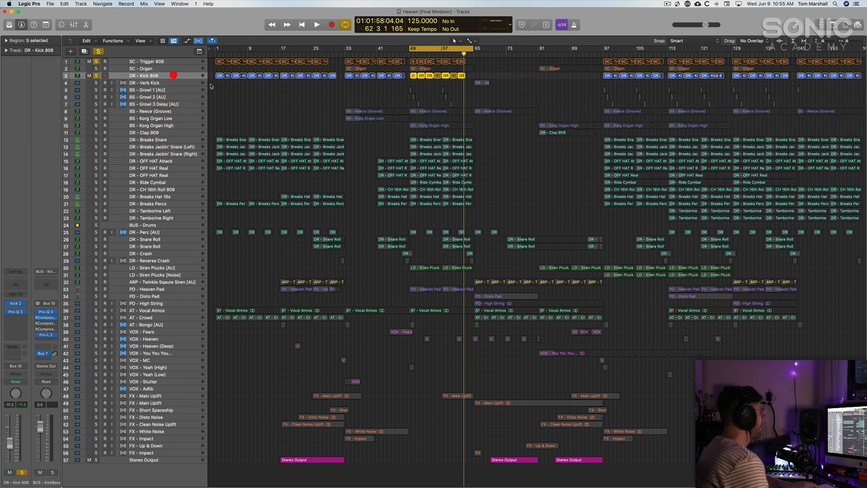
left_click(161, 459)
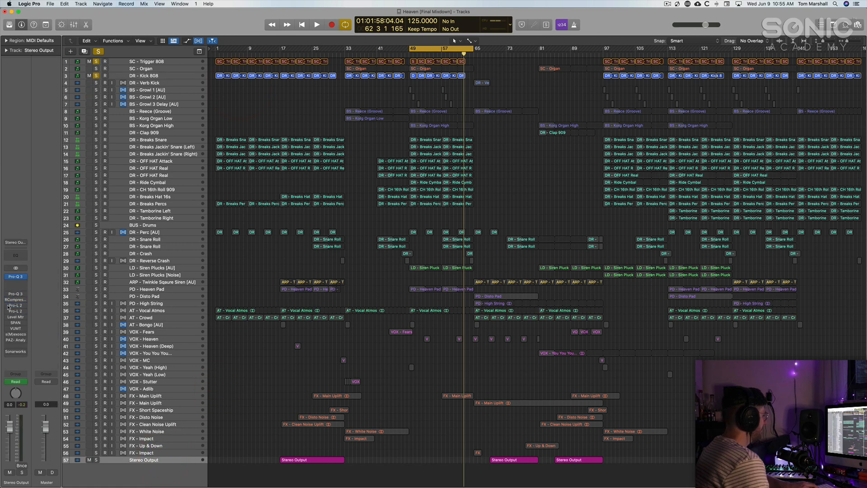
left_click(188, 77)
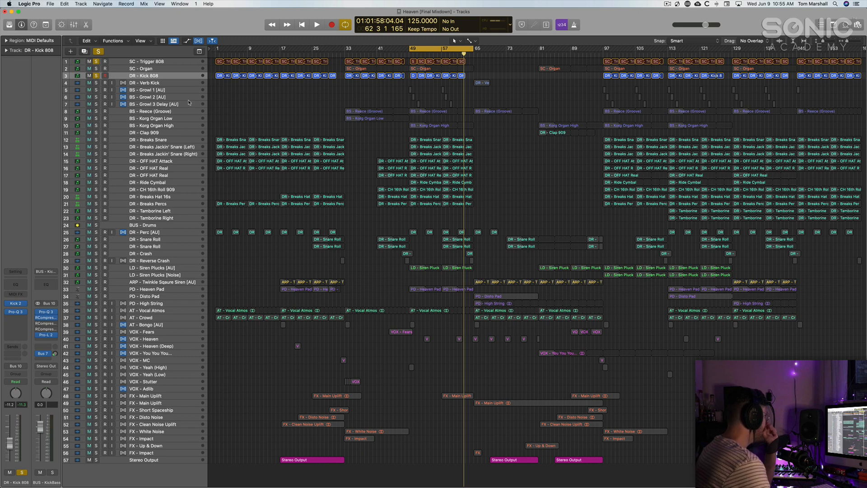
Unsolo DR - Kick 808, solo the tracks from BS - Reece (Groove) to DR - Clap 909 and cycle bars 33 to 49.
left_click(178, 111)
left_click(96, 75)
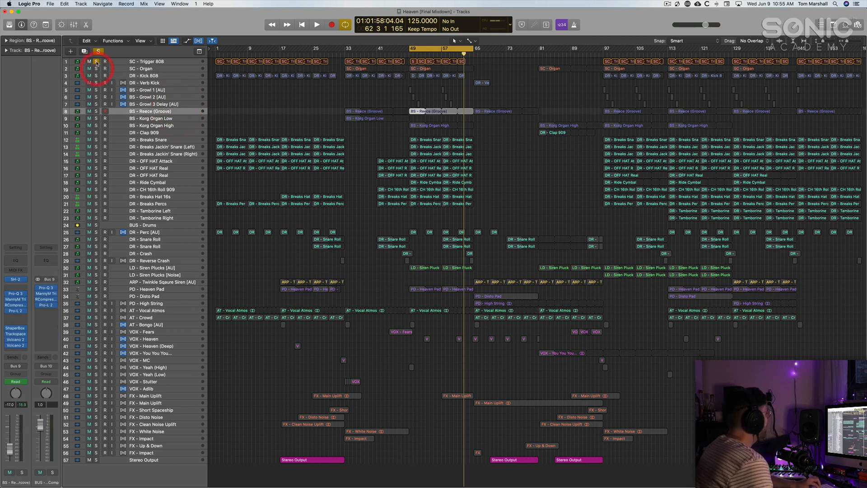
left_click_drag(95, 111, 96, 132)
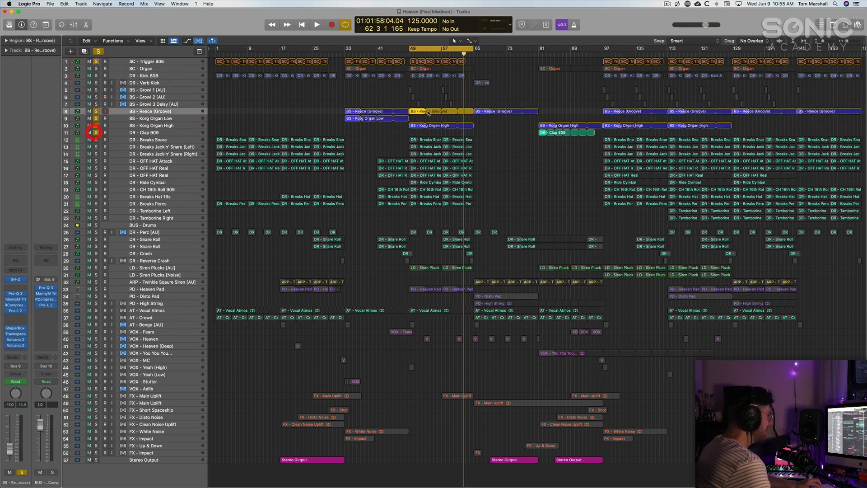
left_click_drag(433, 47, 368, 48)
Select the BS - Reece (Groove), BS - Korg Organ Low and BS - Korg Organ High tracks together to show their Bus 9 output.
left_click(204, 112)
left_click(247, 109)
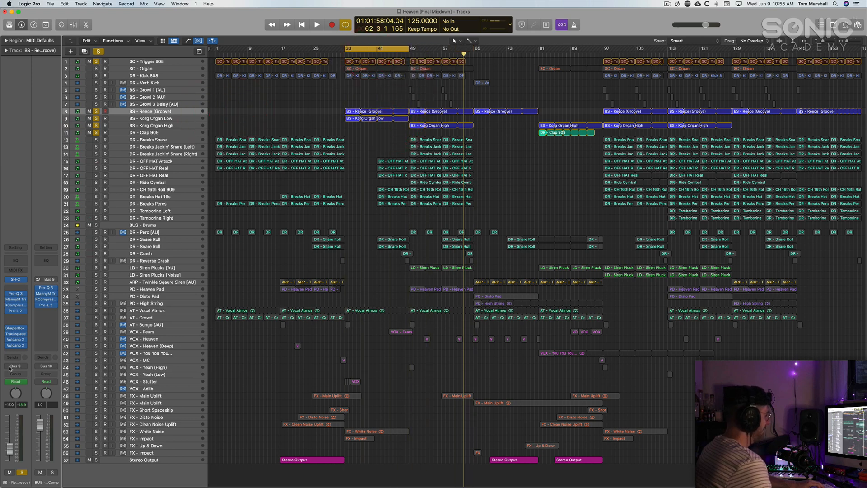
left_click(159, 128, "shift")
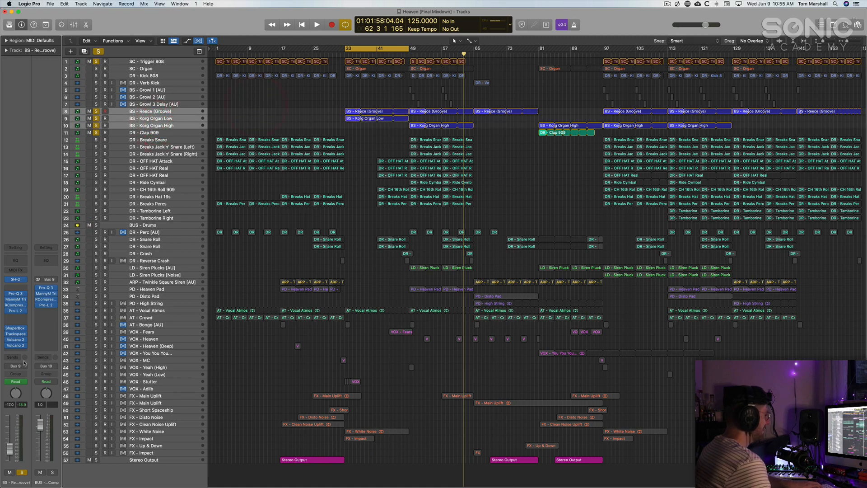
Inspect the Pro-Q 3 and Pro-L 2 inserts on BUS - Bassline Comp and audition the soloed basses from bar 33.
left_click(46, 288)
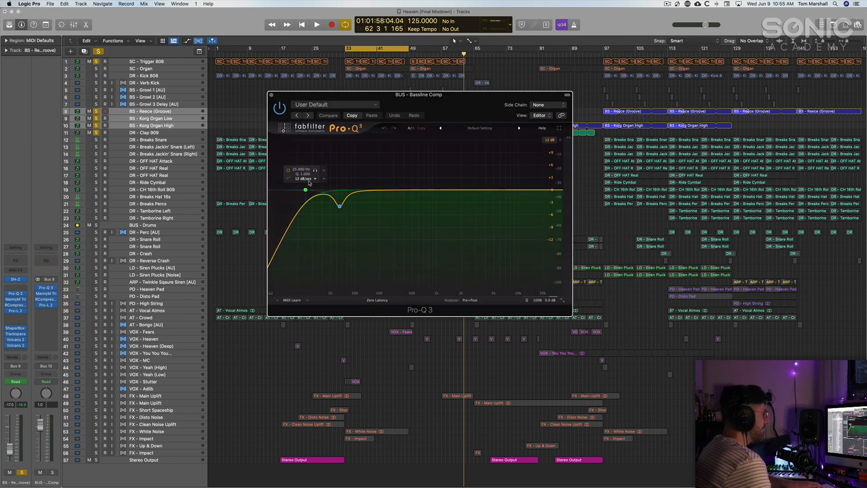
mouse_move(340, 206)
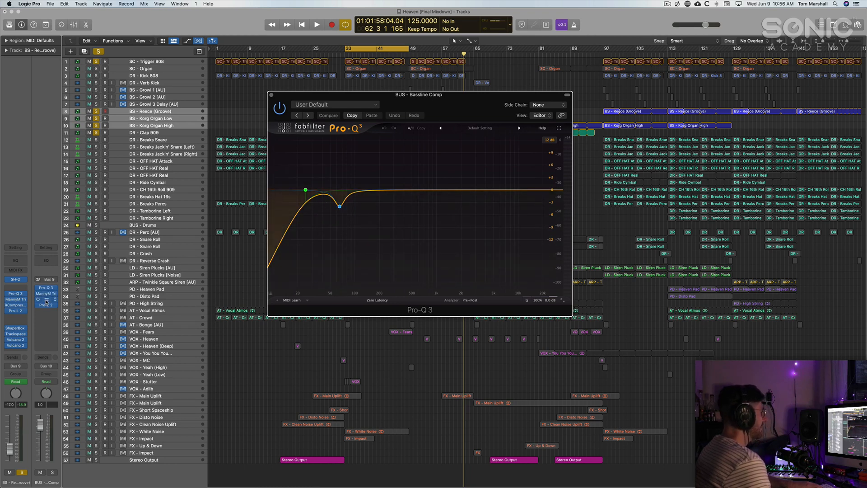
left_click(271, 95)
left_click(46, 305)
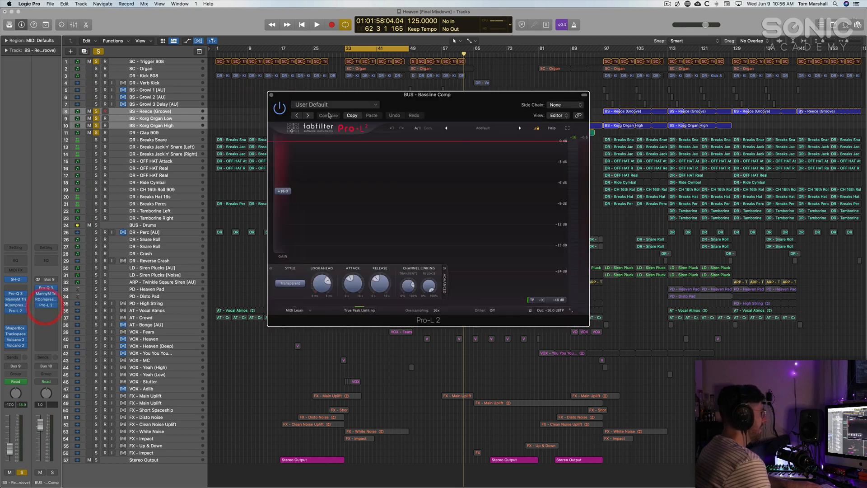
left_click(271, 96)
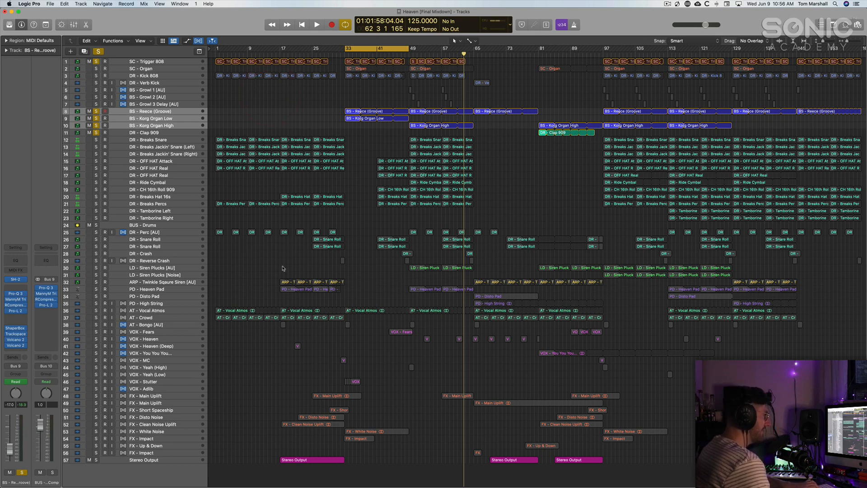
key("space")
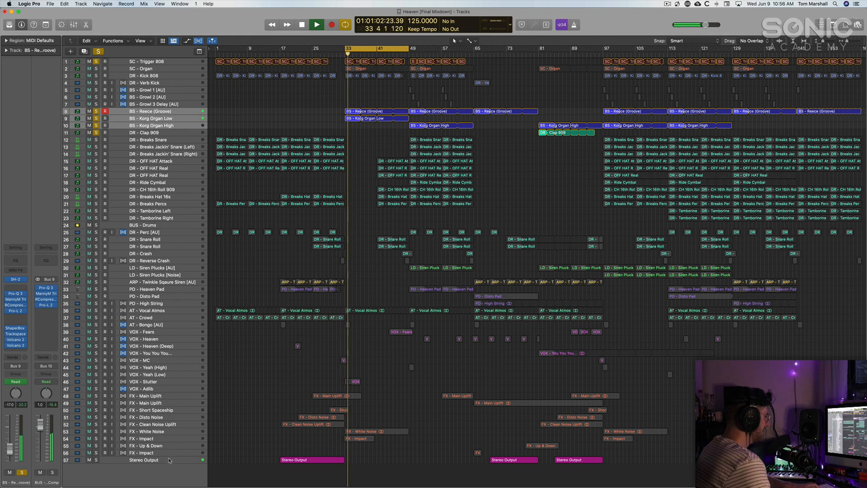
key("space")
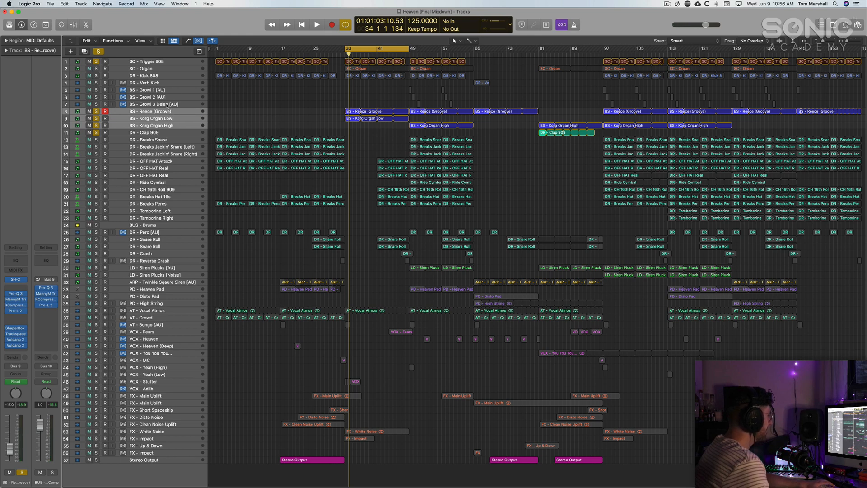
Solo DR - Kick 808 in place of the tracks from BS - Reece (Groove) to DR - Clap 909 and select the kick track.
left_click(269, 89)
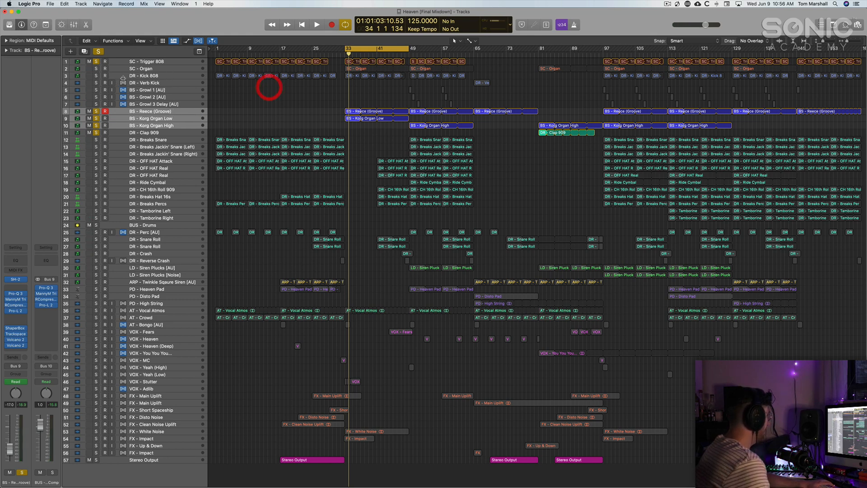
left_click(96, 75)
left_click_drag(97, 111, 97, 132)
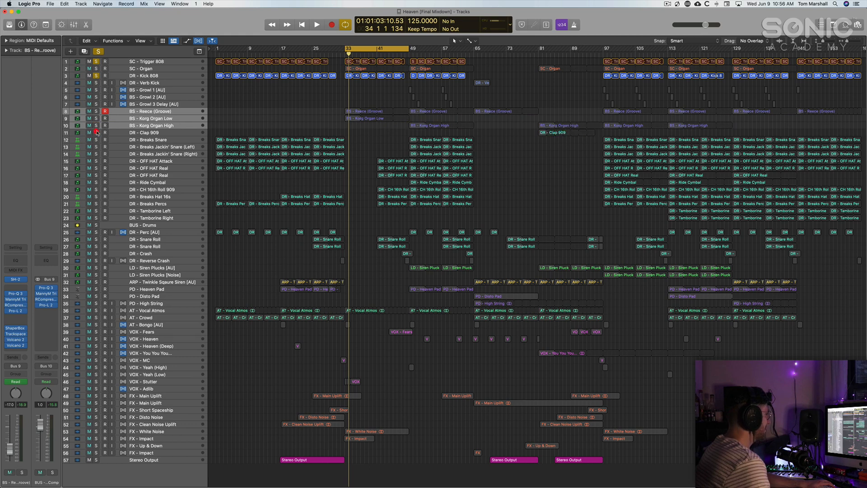
left_click(141, 76)
left_click(315, 103)
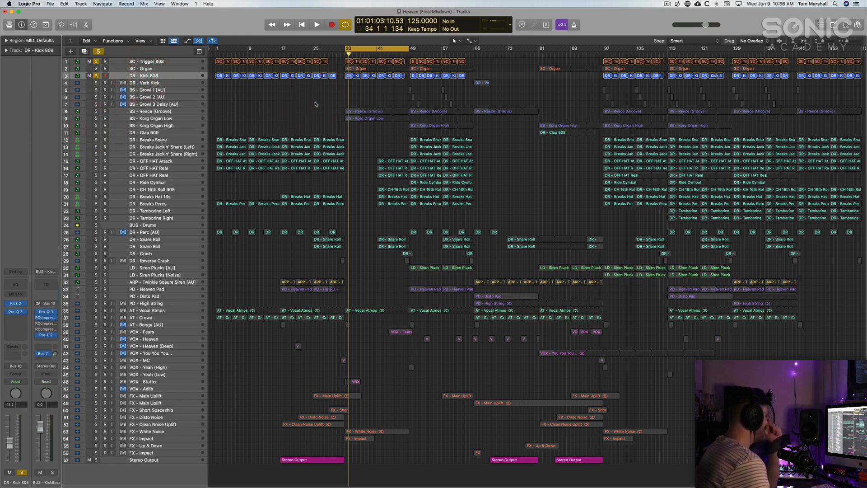
Remove two of the RCompressor inserts from the kick and bass bus and bypass its remaining inserts and Bus 7 send.
left_click(54, 323)
left_click(56, 332)
left_click(55, 329)
left_click(58, 338)
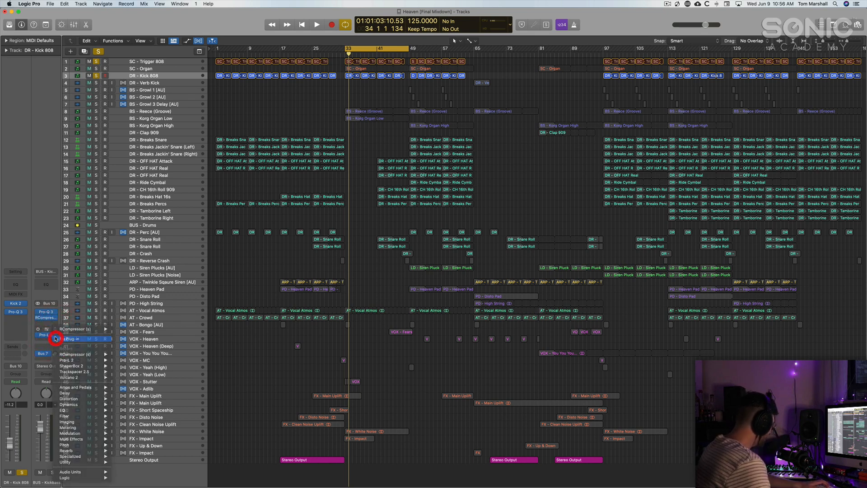
left_click_drag(38, 311, 38, 354)
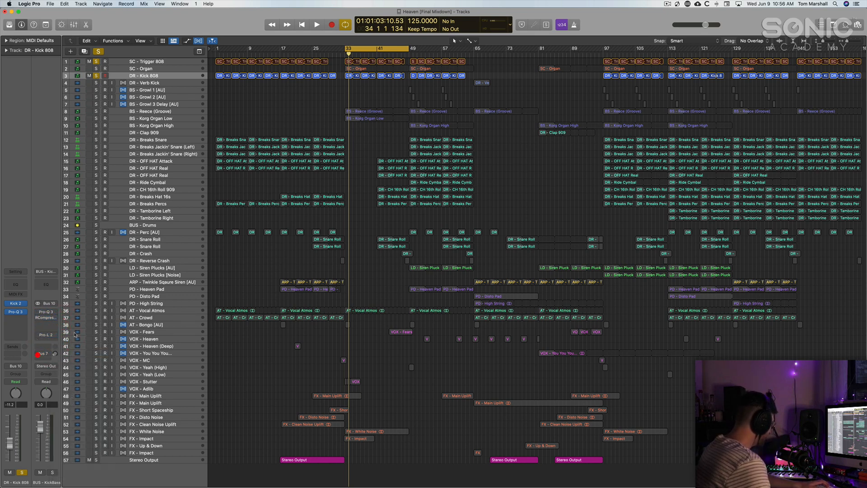
left_click(215, 95)
left_click(200, 78)
left_click(277, 107)
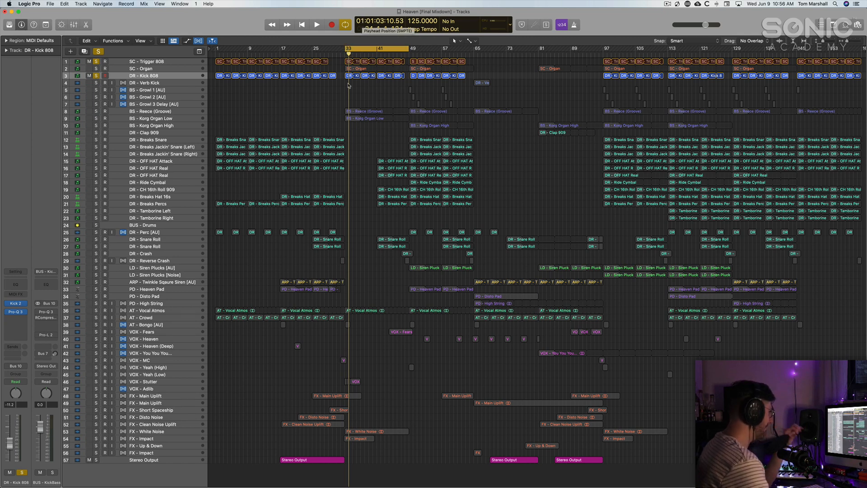
Open the VUMT meter on Stereo Output and play the soloed kick to check its level.
left_click(179, 458)
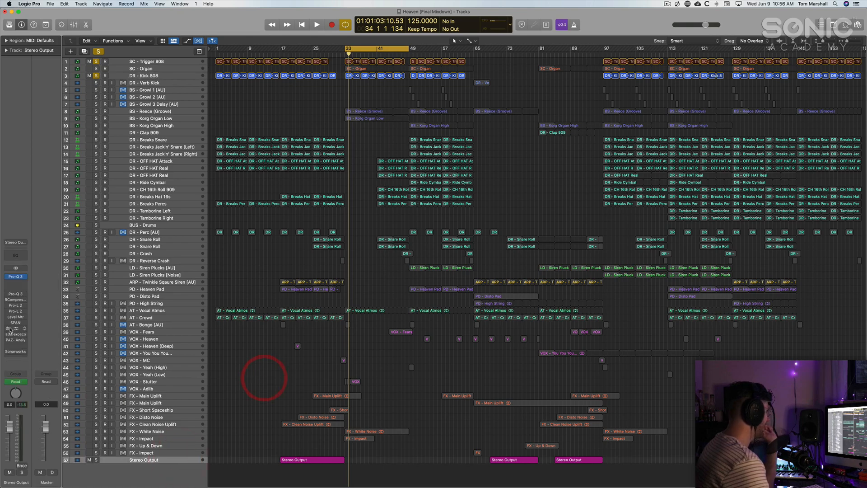
left_click(18, 329)
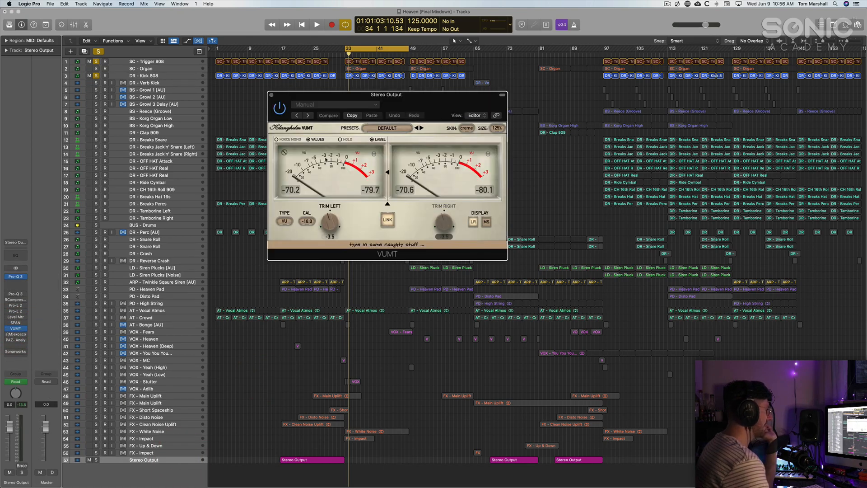
left_click_drag(366, 101, 493, 109)
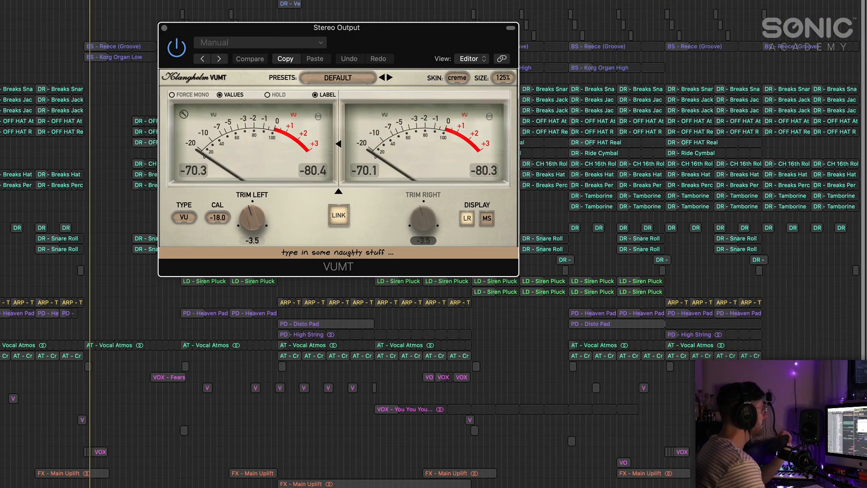
left_click(9, 18)
key("space")
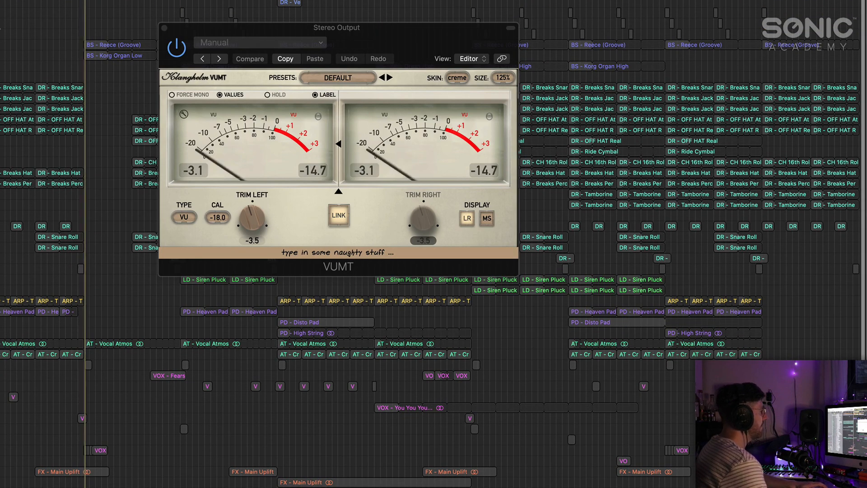
left_click(196, 171)
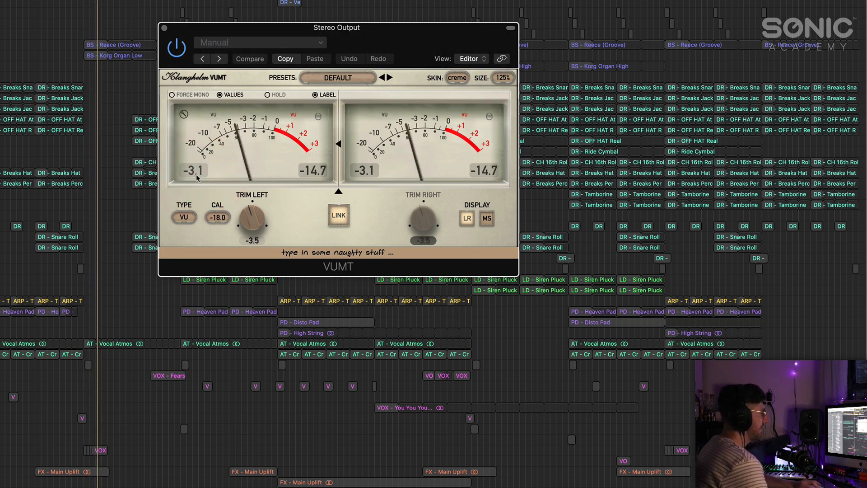
key("space")
Set the VUMT's linked trim to -3.4 and replay the kick to recheck its level.
left_click_drag(249, 212, 250, 209)
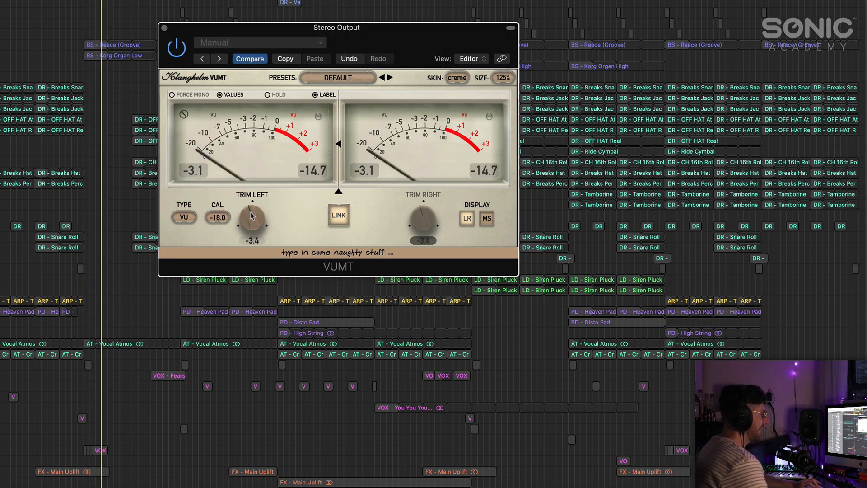
left_click(203, 177)
key("space")
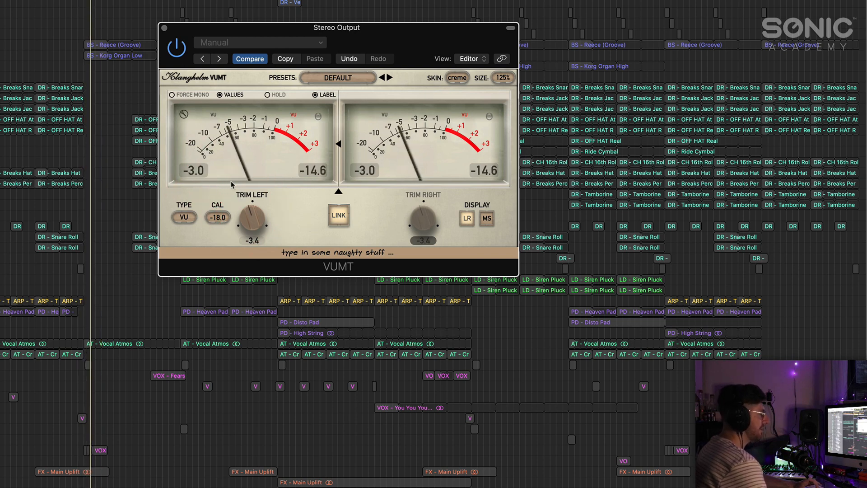
key("space")
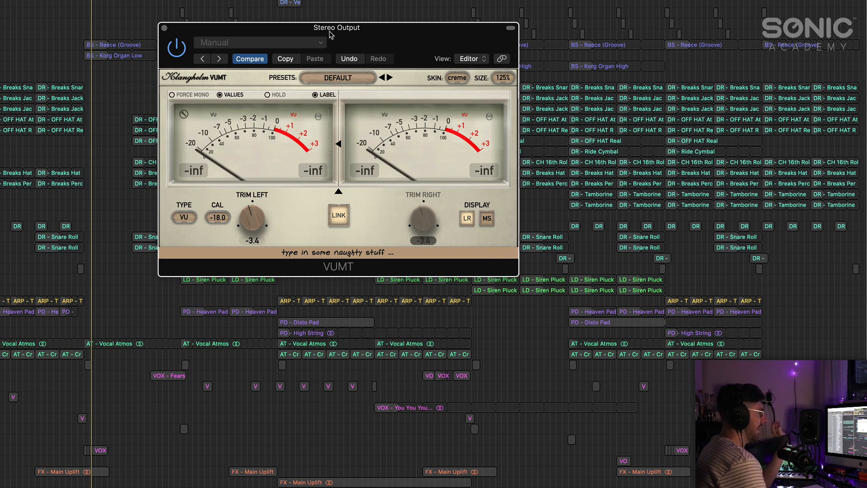
left_click_drag(331, 35, 349, 32)
left_click(349, 31)
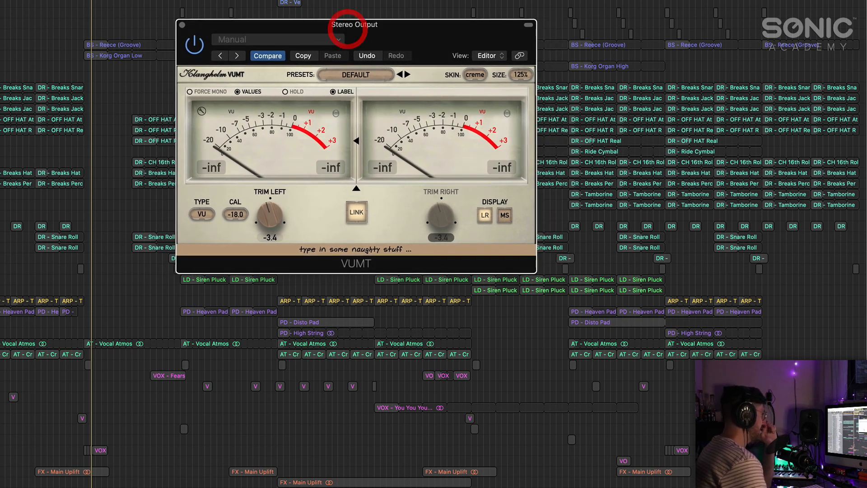
Solo BS - Reece (Groove) and BS - Korg Organ Low alongside the kick and play them together through the VUMT meter.
key("Down")
key("shift+Down")
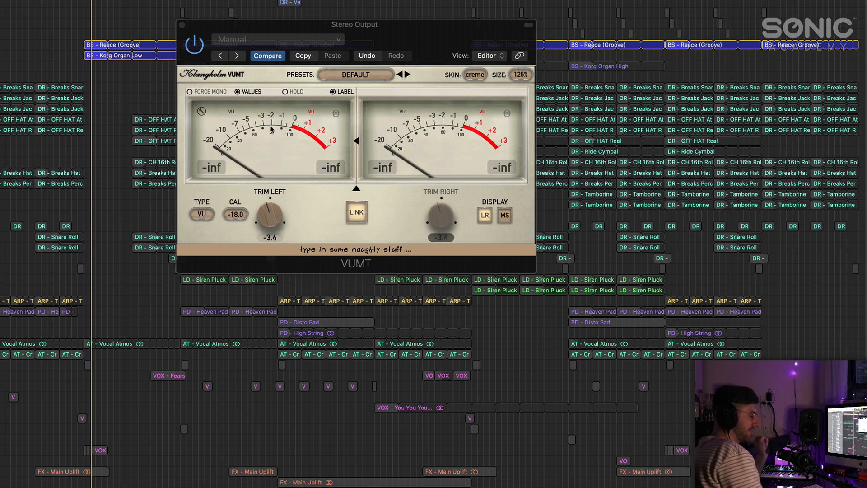
key("space")
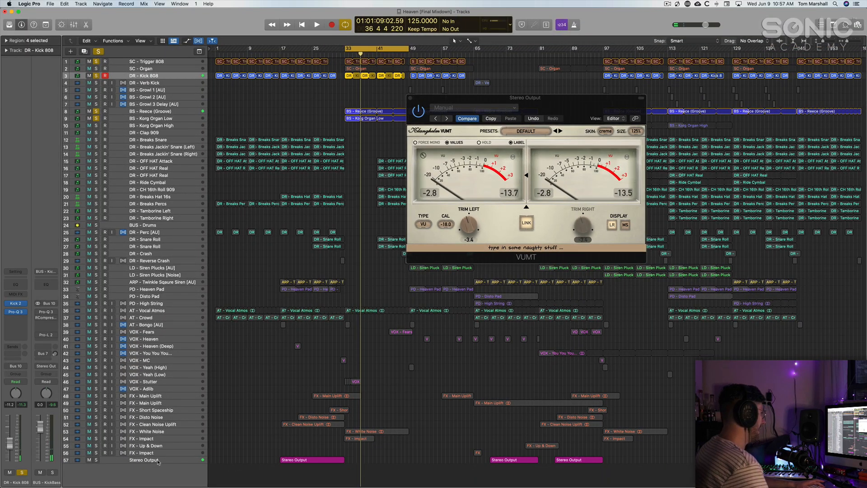
Open the second Pro-L 2 on Stereo Output, arrange it beside the VUMT meter and play the kick and basses.
left_click(158, 460)
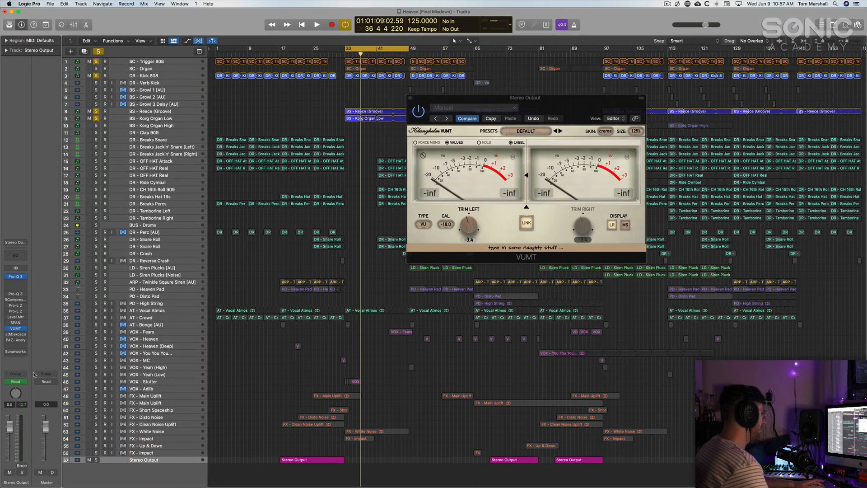
left_click(17, 311)
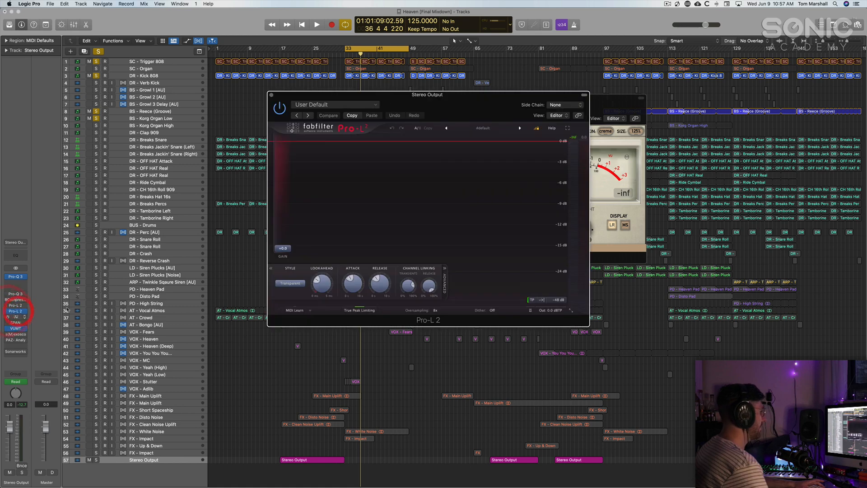
left_click_drag(408, 94, 608, 224)
left_click_drag(543, 103, 460, 109)
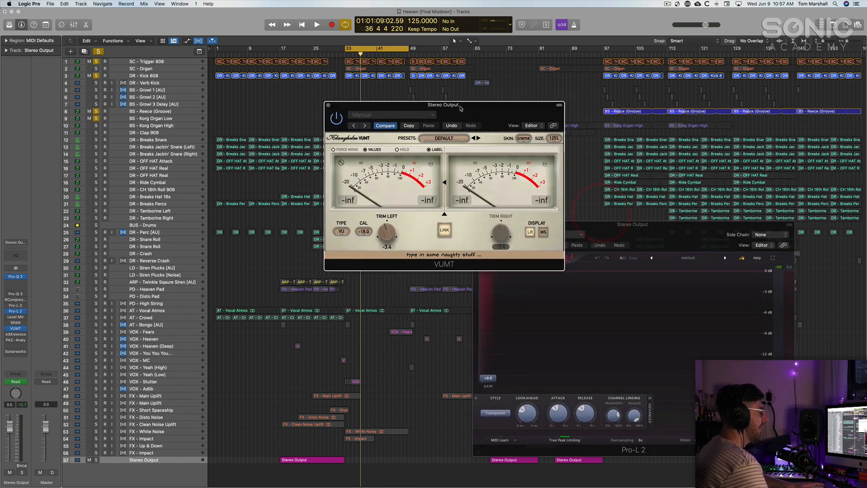
left_click_drag(636, 226, 648, 206)
key("space")
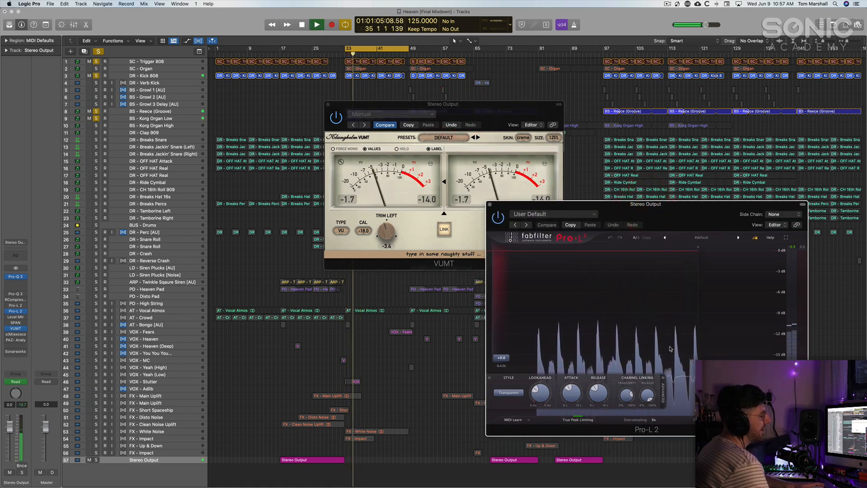
key("space")
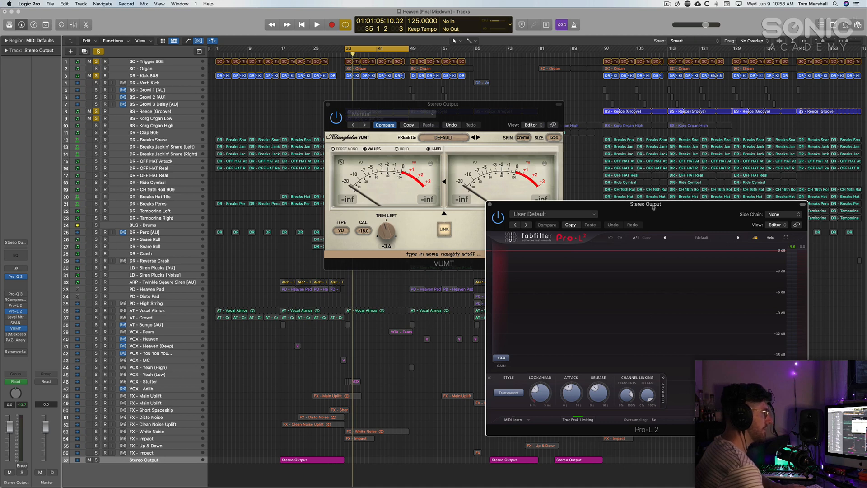
Reposition the Pro-L 2 window over the arrangement and close the VUMT meter.
left_click_drag(653, 206, 582, 197)
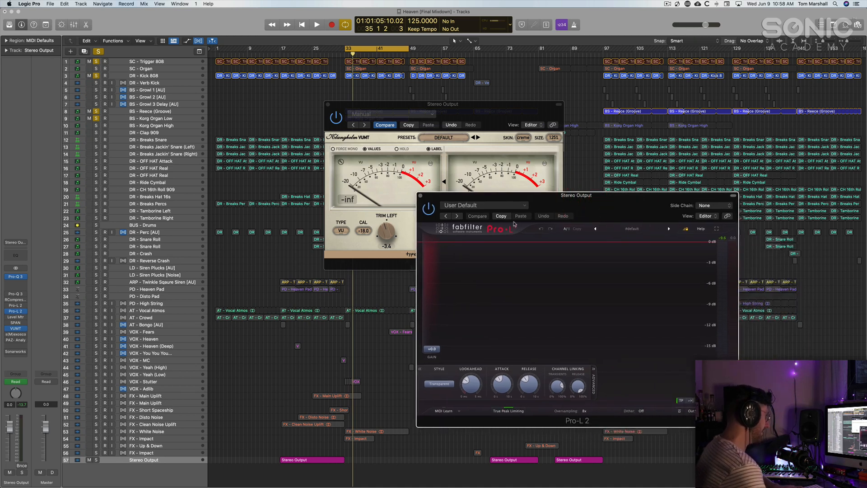
left_click_drag(546, 199, 545, 193)
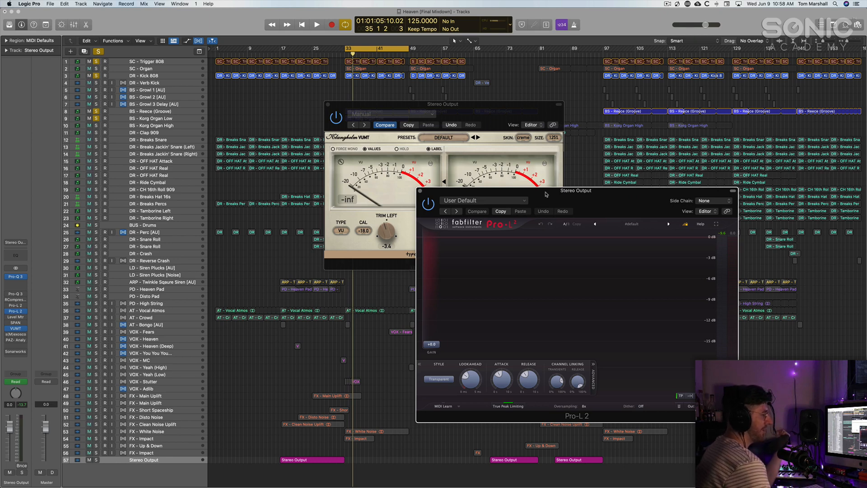
left_click_drag(545, 194, 591, 109)
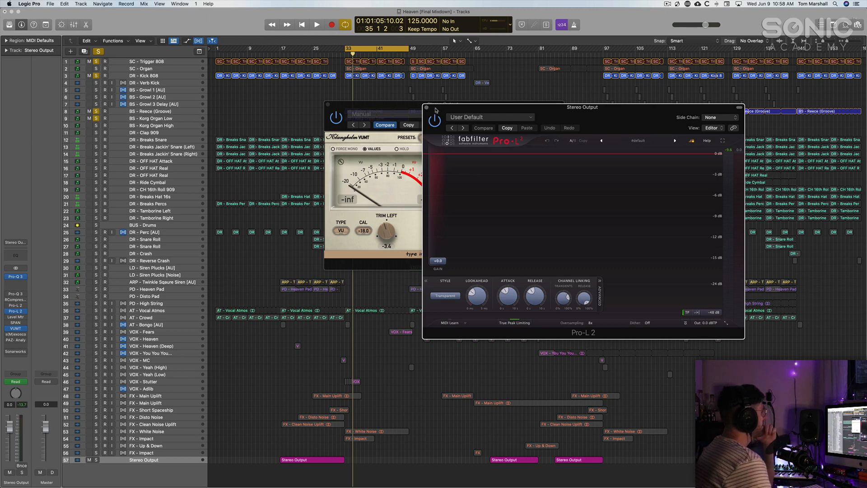
left_click_drag(435, 110, 472, 204)
left_click(328, 103)
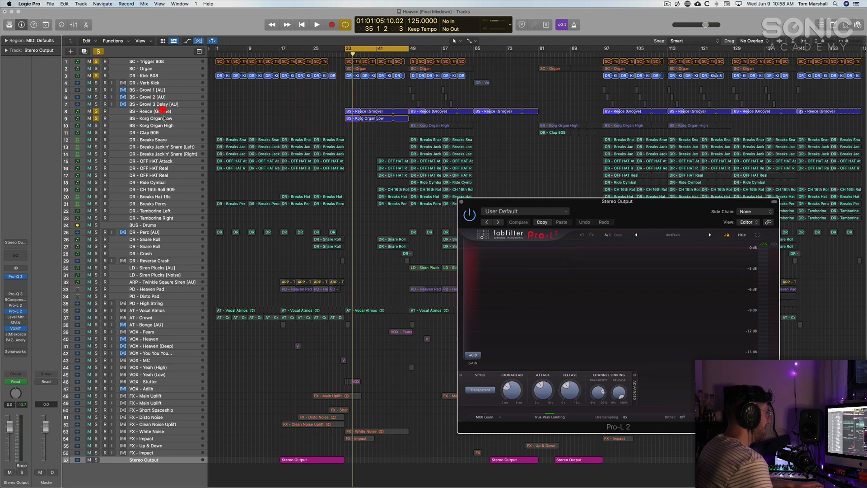
Check the Reece channel, then select DR - Kick 808, BS - Reece (Groove) and both Korg Organ tracks together to show the Bus 10 routing.
left_click(163, 110)
left_click(286, 110)
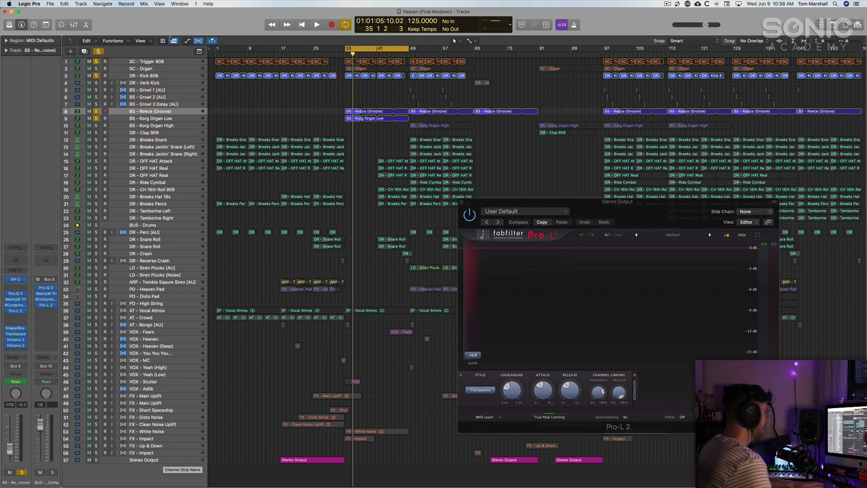
left_click(193, 76)
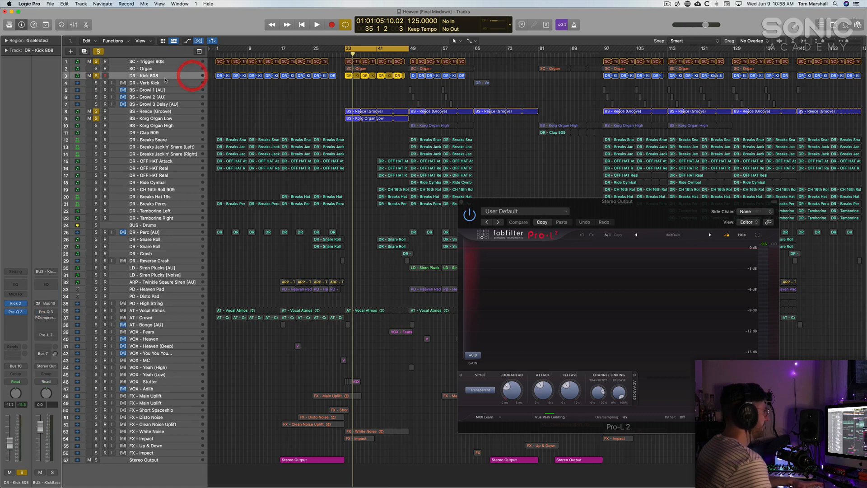
left_click(185, 113, "super")
left_click(183, 118, "super")
left_click(183, 125, "super")
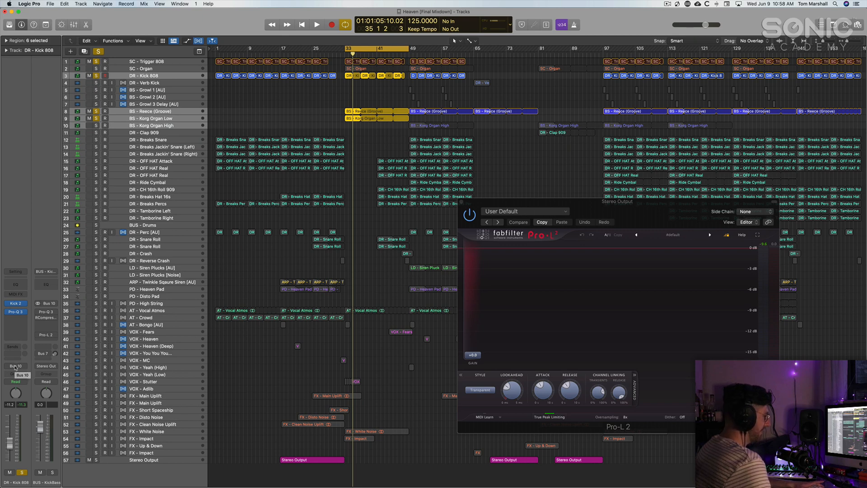
Enable the Pro-Q 3 on BUS - KickBass and select BS - Reece (Groove) to check its bus routing.
left_click(38, 311)
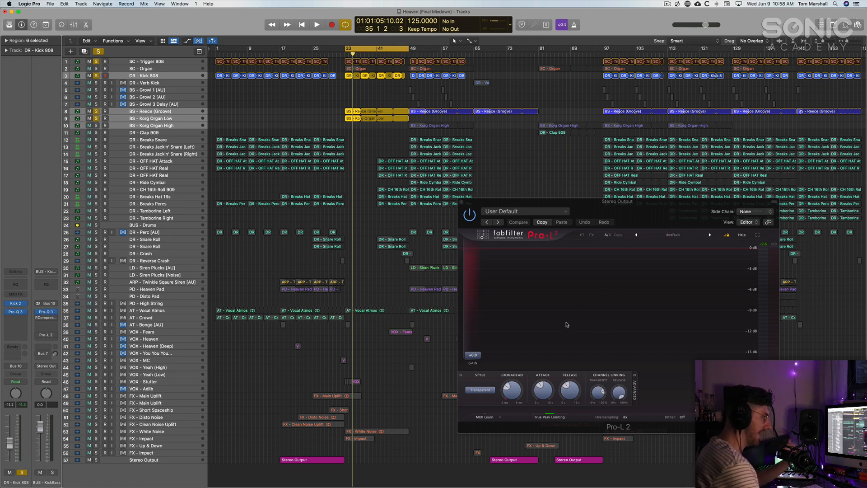
left_click_drag(630, 207, 617, 132)
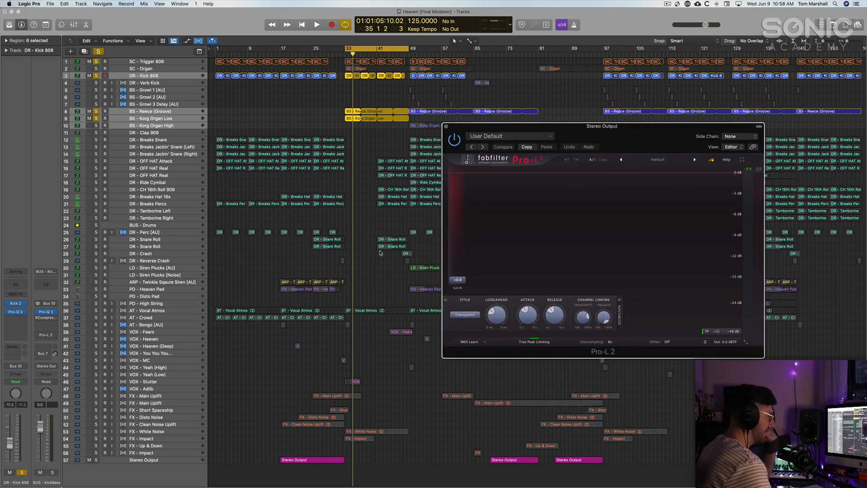
left_click(183, 112)
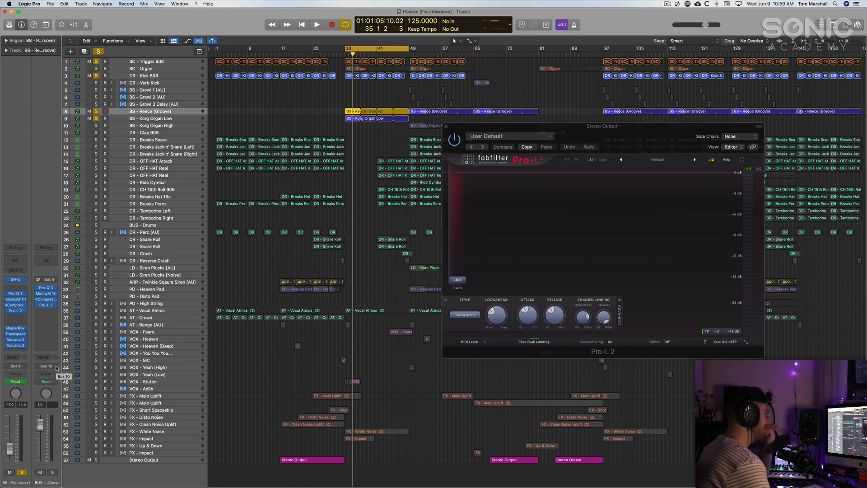
From DR - Kick 808, open the Pro-Q 3 on BUS - KickBass to examine its low cut, and close it.
left_click(149, 77)
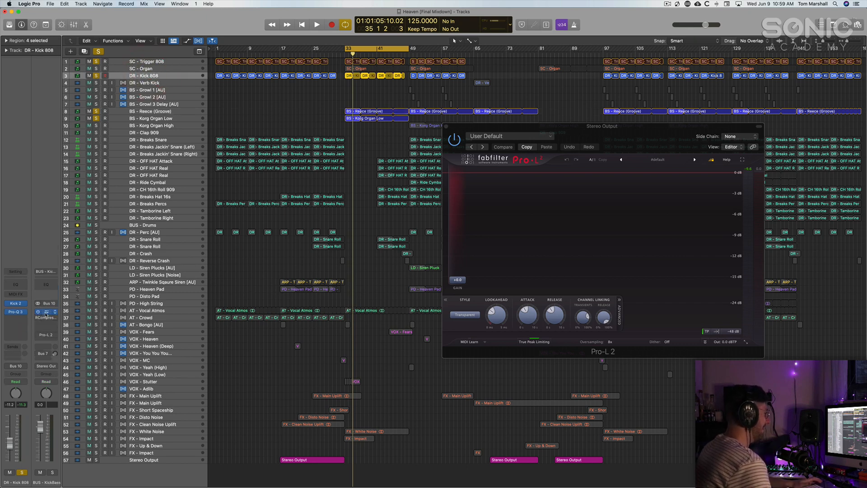
left_click(45, 312)
left_click_drag(405, 95, 396, 231)
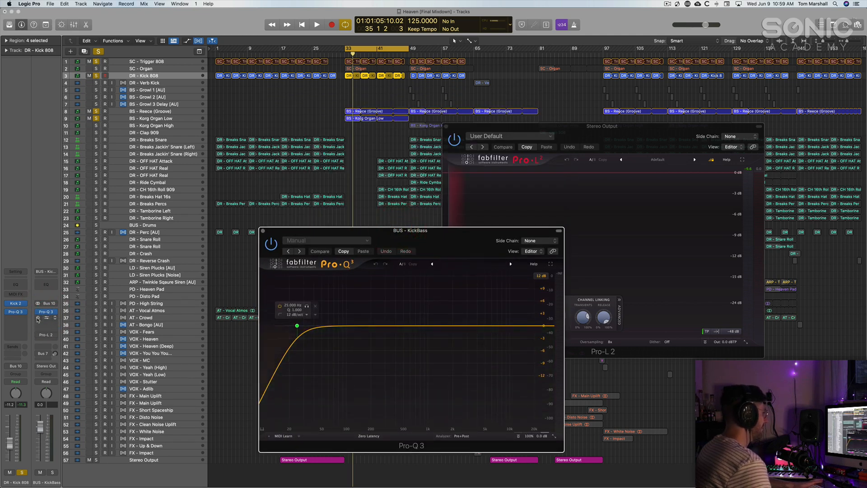
left_click(262, 231)
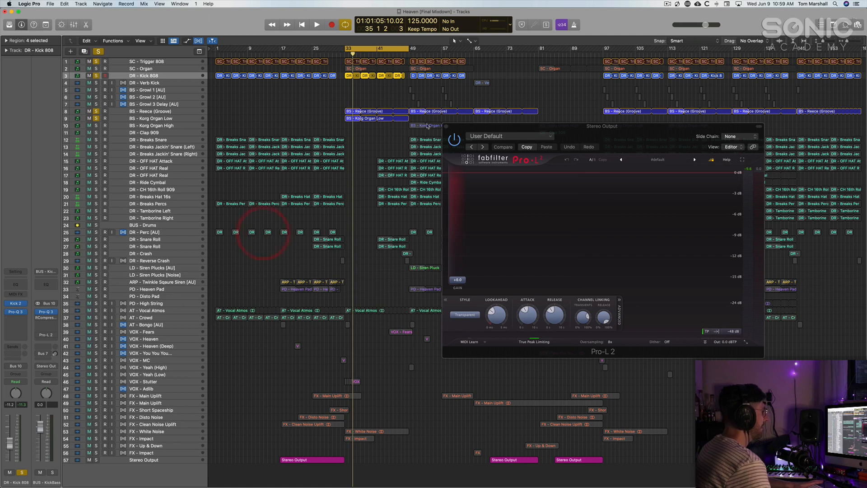
Close the Stereo Output Pro-L 2 and unsolo BS - Reece (Groove) and BS - Korg Organ Low.
left_click(446, 128)
left_click(161, 76)
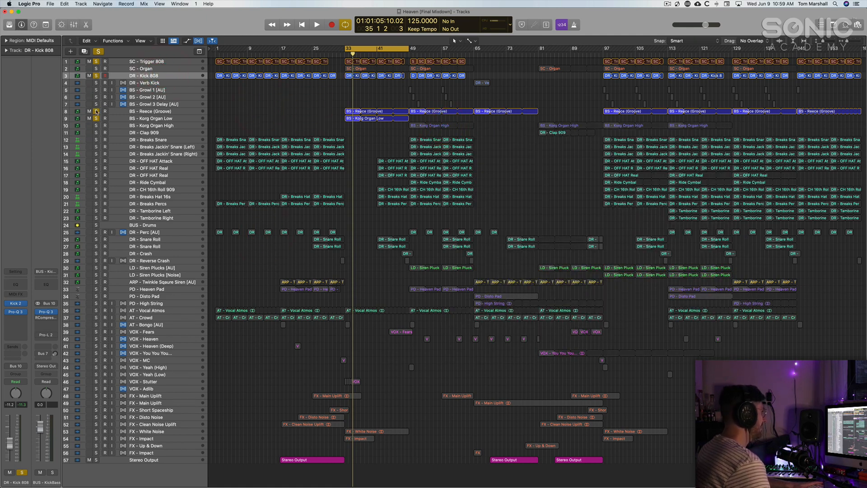
left_click_drag(96, 111, 96, 118)
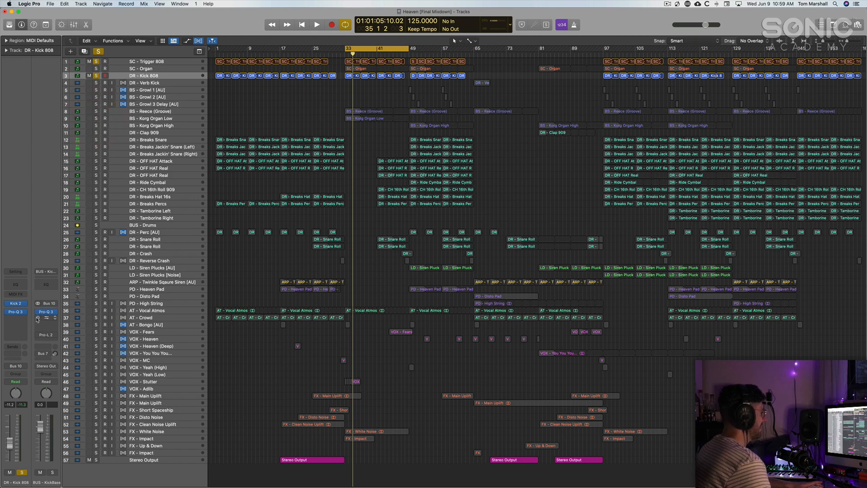
Insert an additional stereo RCompressor on BUS - KickBass and play the kick to read its input level.
left_click(51, 322)
mouse_move(75, 339)
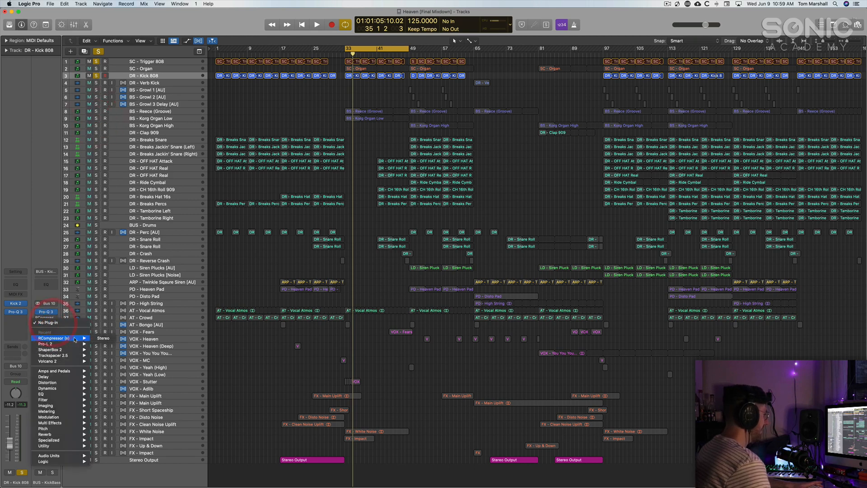
left_click(103, 338)
left_click_drag(329, 96, 500, 130)
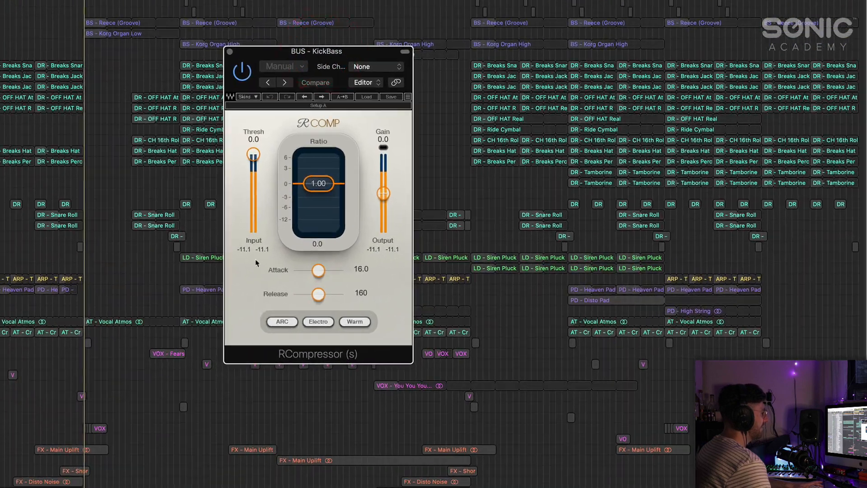
left_click(267, 255)
left_click(279, 302)
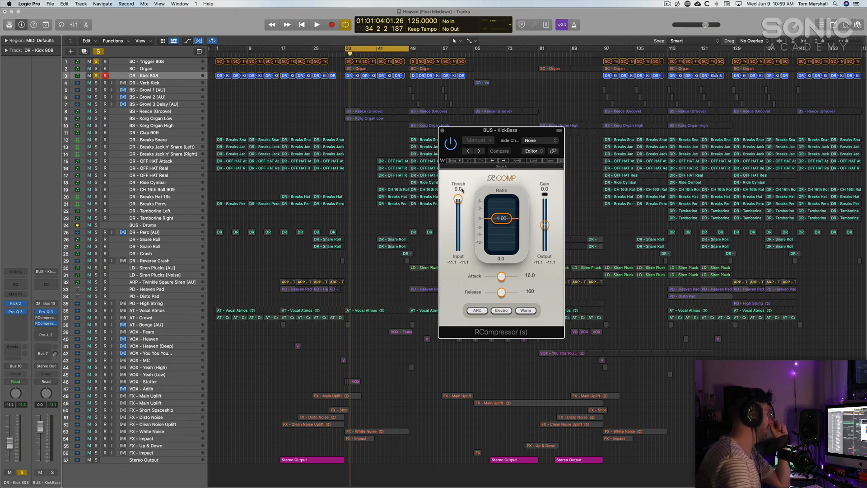
Close the additional RCompressor and remove it from BUS - KickBass.
left_click_drag(501, 134, 452, 122)
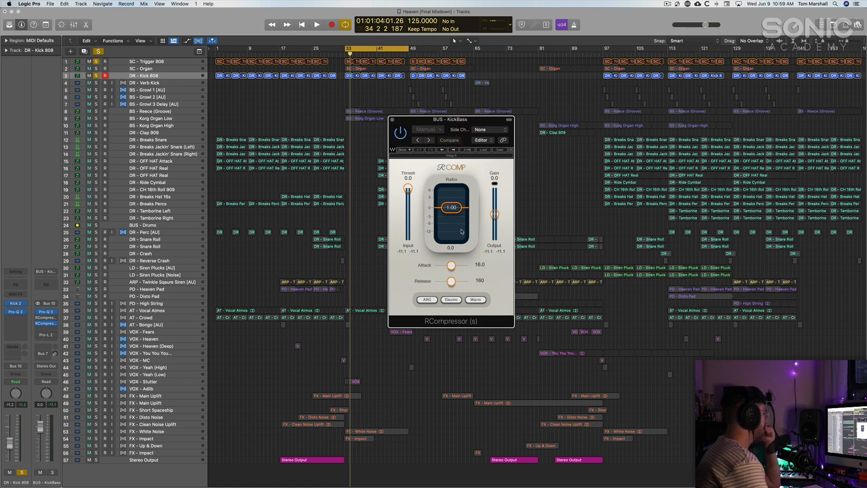
left_click_drag(457, 120, 478, 96)
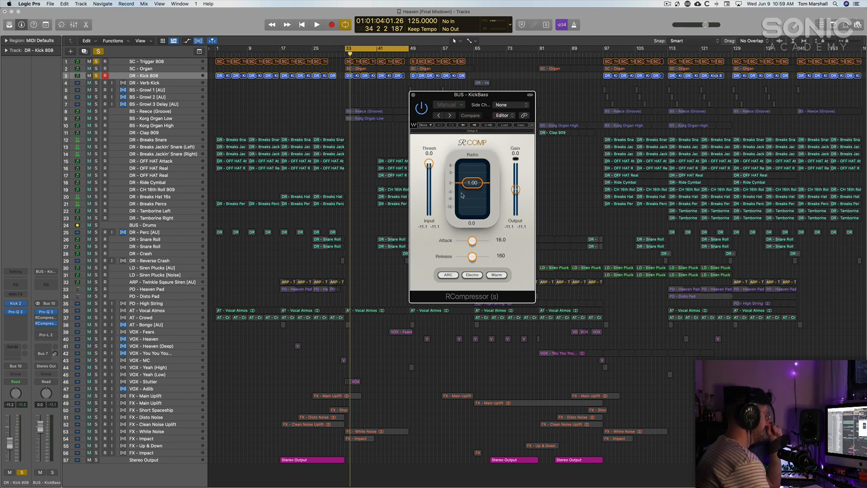
left_click_drag(440, 98, 402, 119)
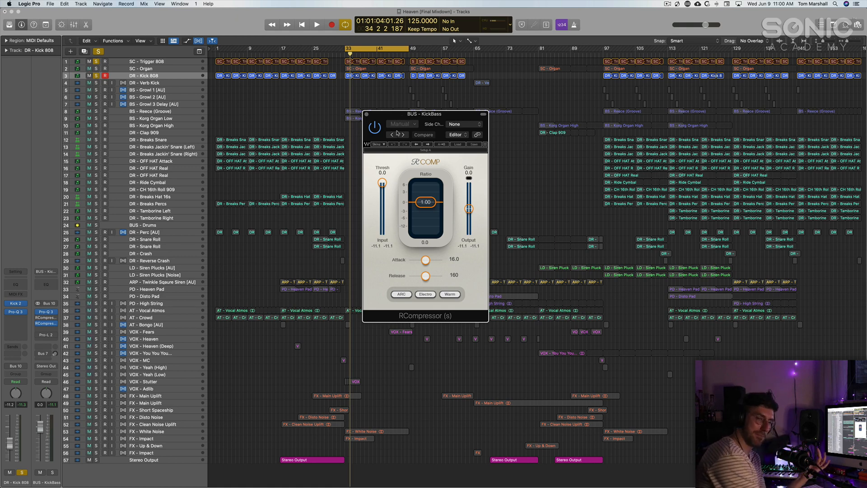
left_click_drag(393, 114, 427, 106)
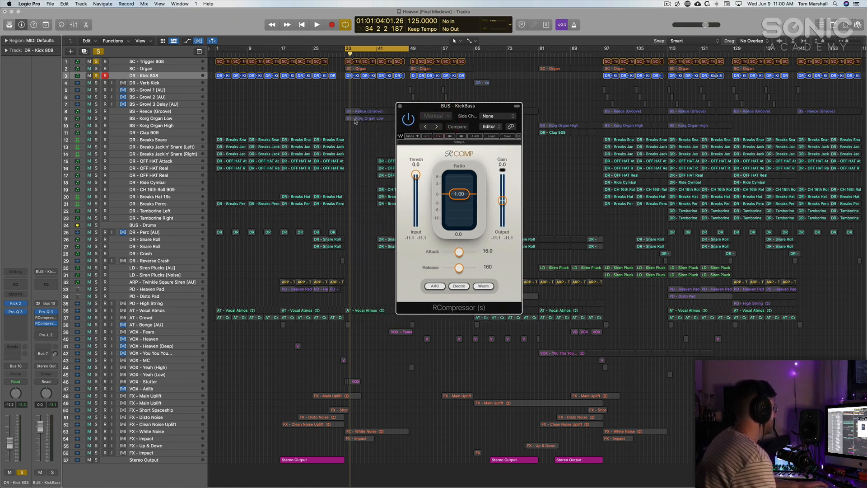
left_click(400, 107)
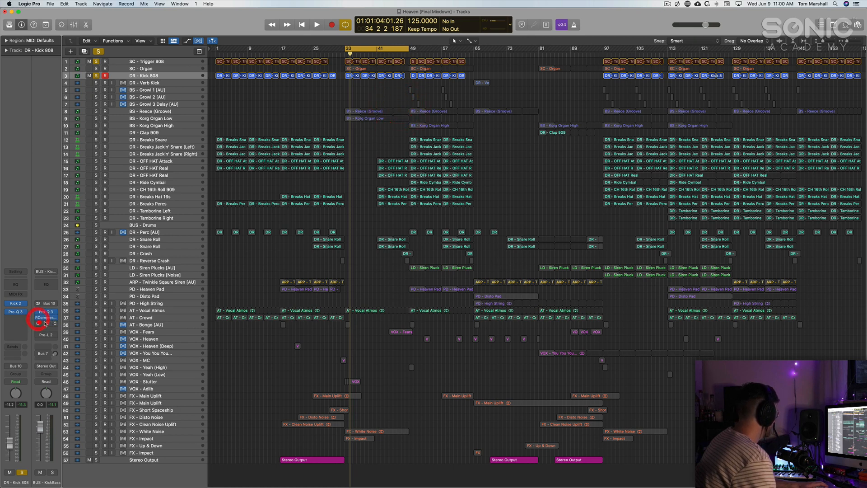
left_click(54, 323)
left_click(59, 334)
Enable and open the existing RCompressor on BUS - KickBass and play the kick through it.
left_click(47, 318)
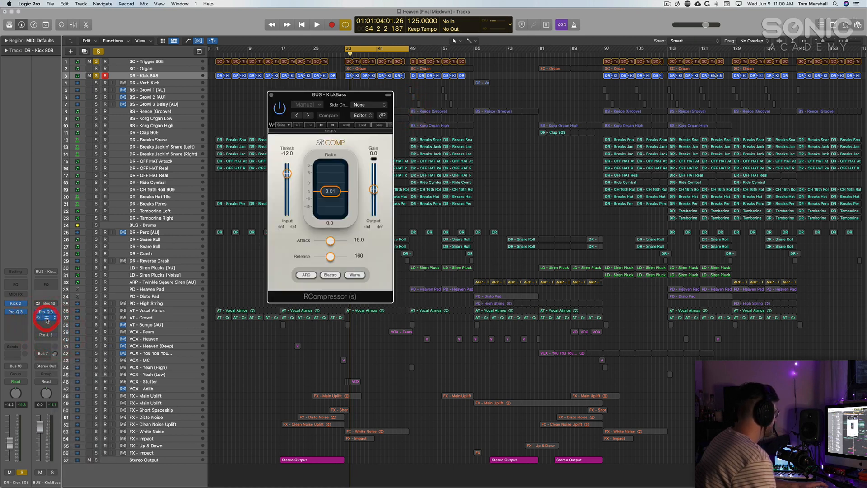
left_click_drag(316, 99, 481, 136)
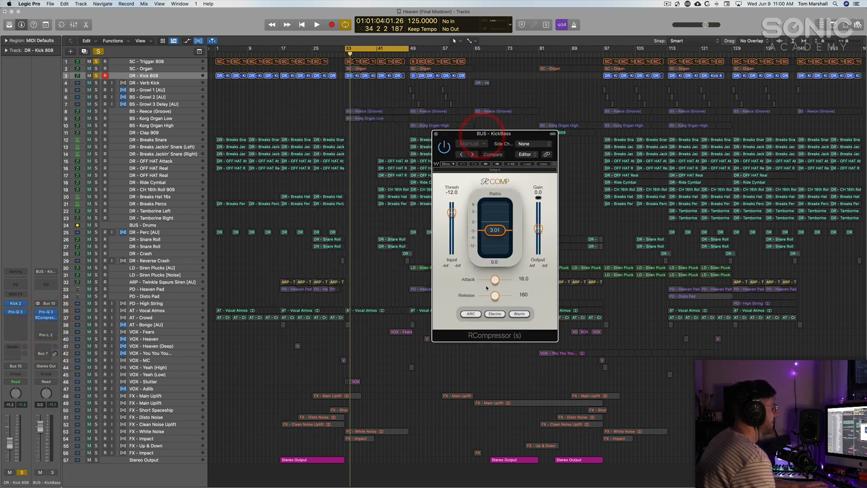
key("space")
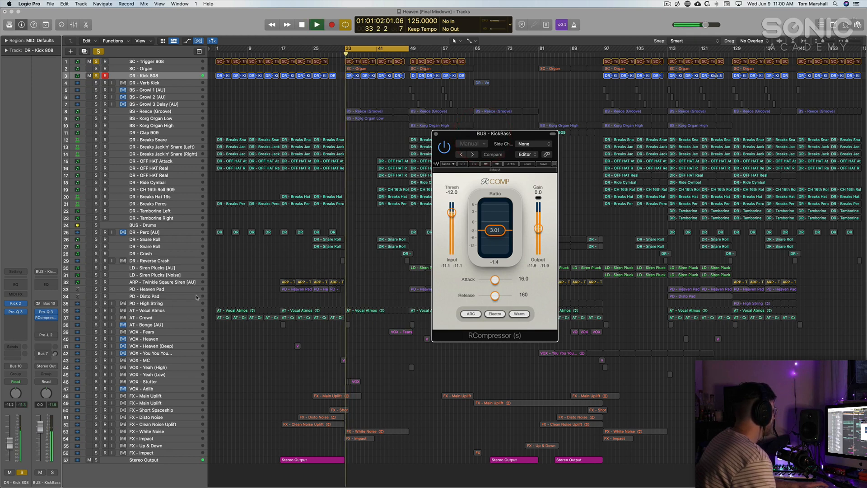
Solo BS - Reece (Groove) and BS - Korg Organ Low, and check the RCompressor's gain reduction with the kick and basses playing.
left_click(95, 111)
left_click(96, 118)
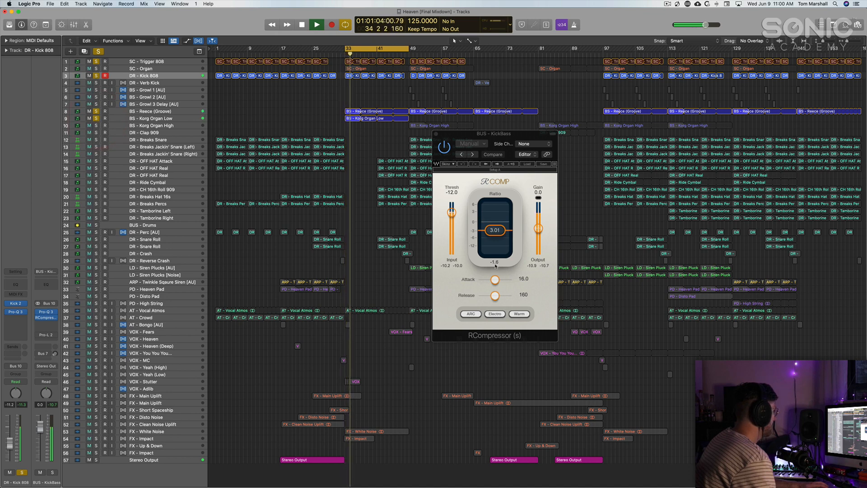
left_click(494, 264)
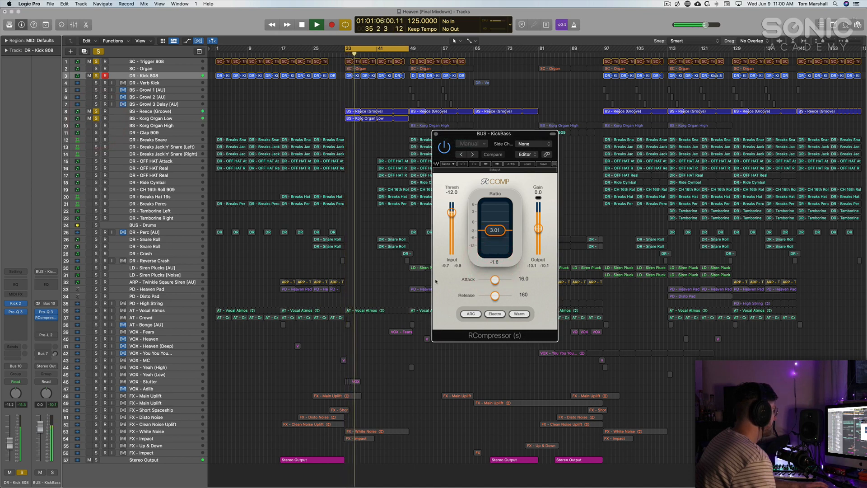
key("space")
Enable and open the Pro-L 2 on BUS - KickBass, arrange it beside the RCompressor and play the kick and basses.
left_click(40, 334)
left_click(47, 335)
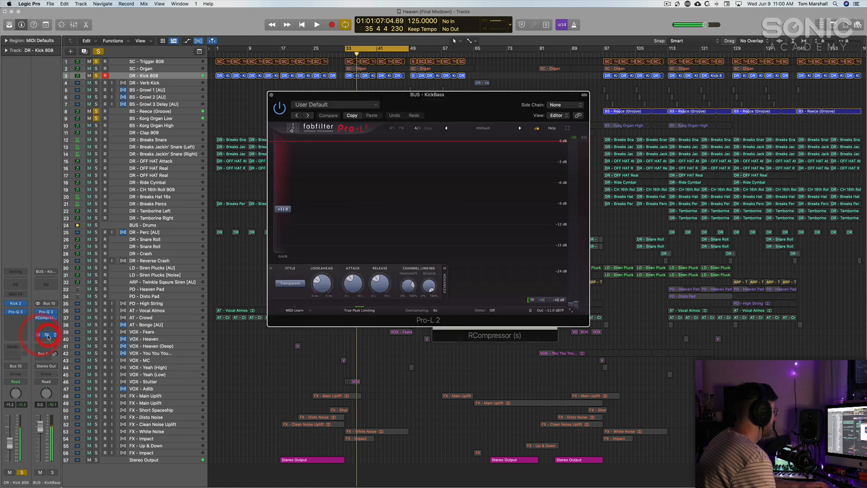
left_click_drag(439, 95, 706, 195)
key("space")
left_click_drag(512, 132, 401, 141)
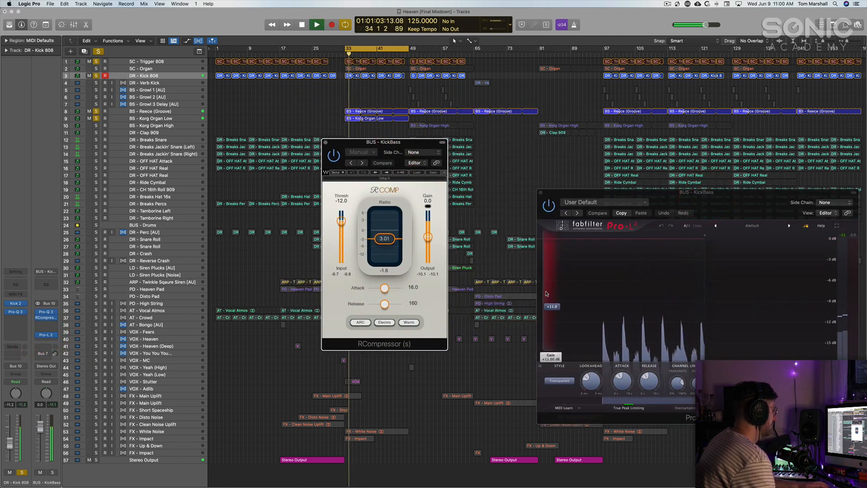
left_click_drag(685, 206, 558, 175)
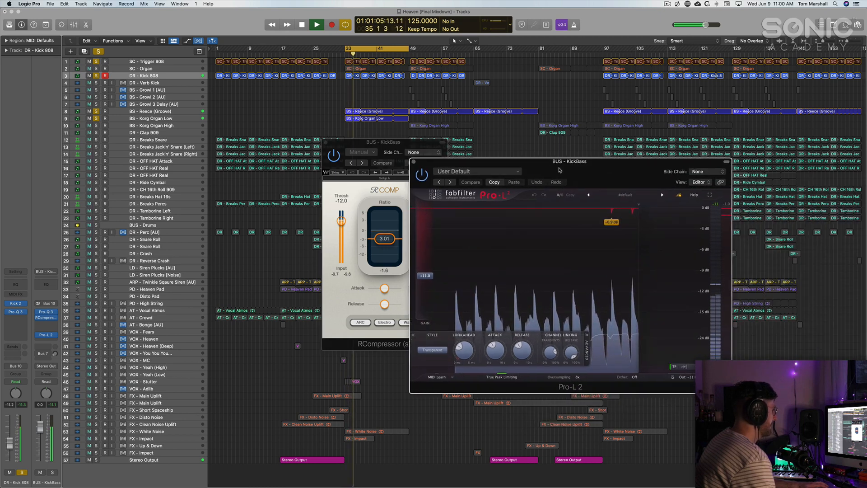
Stop playback, unsolo BS - Korg Organ Low and BS - Reece (Groove), and select DR - Kick 808.
left_click(95, 118)
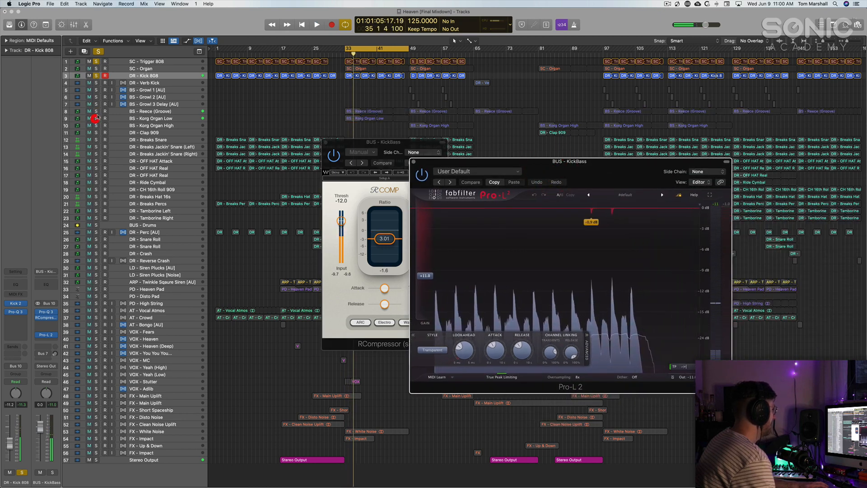
left_click(95, 111)
left_click(137, 75)
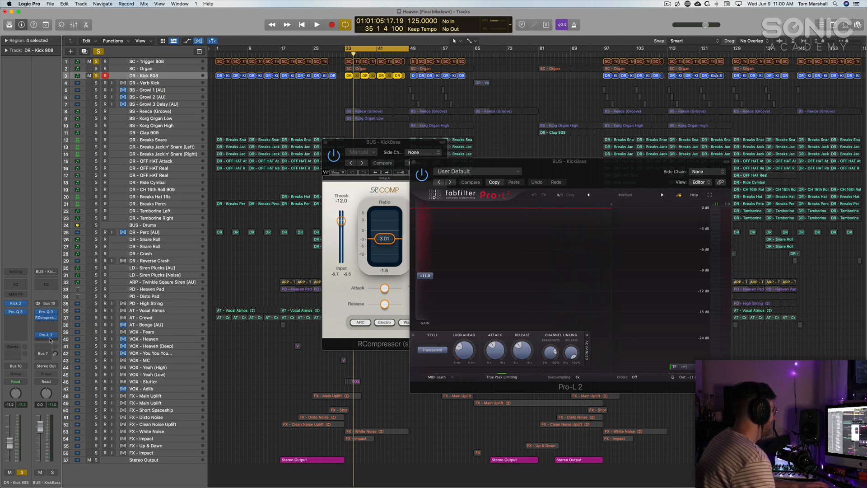
Insert a second stereo Pro-L 2 on BUS - KickBass and play the kick to read the peak level entering the limiter.
left_click(53, 341)
mouse_move(57, 360)
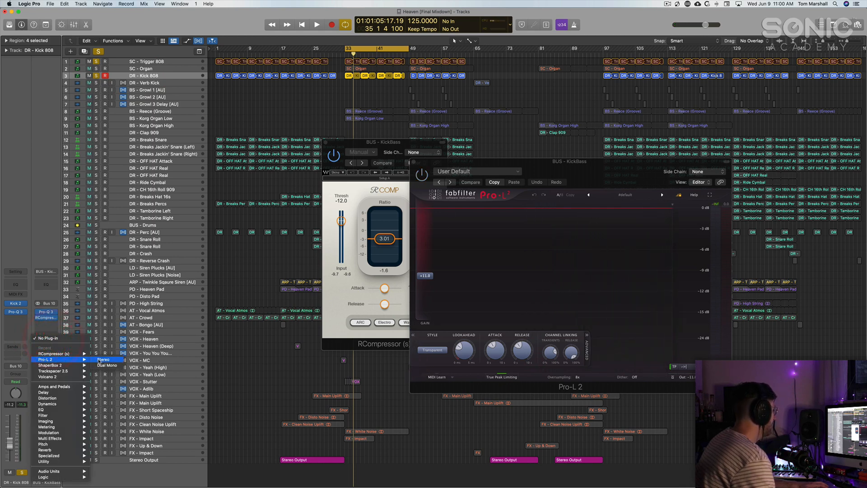
left_click(98, 360)
key("space")
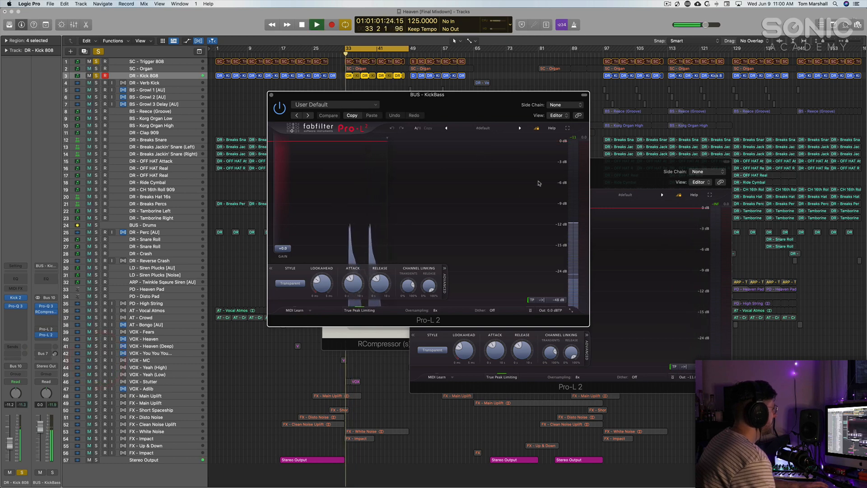
left_click(573, 139)
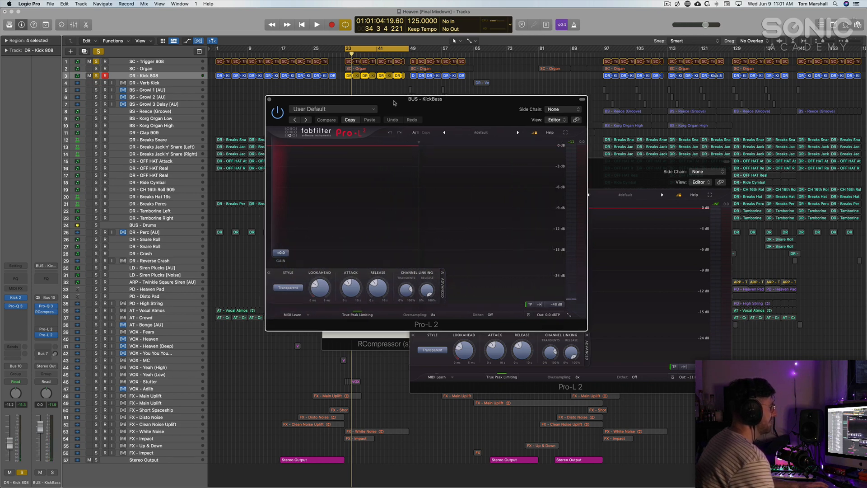
Compare the two Pro-L 2 windows of BUS - KickBass, and close both along with the RCompressor.
left_click_drag(397, 95, 339, 102)
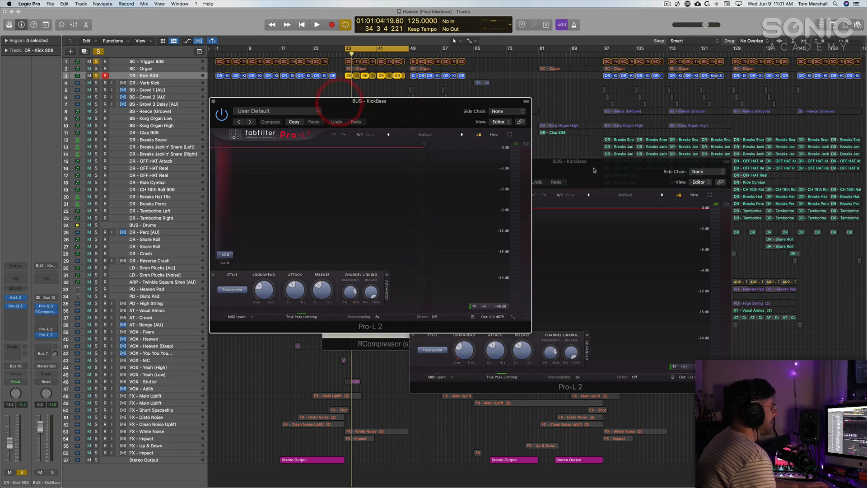
left_click(592, 164)
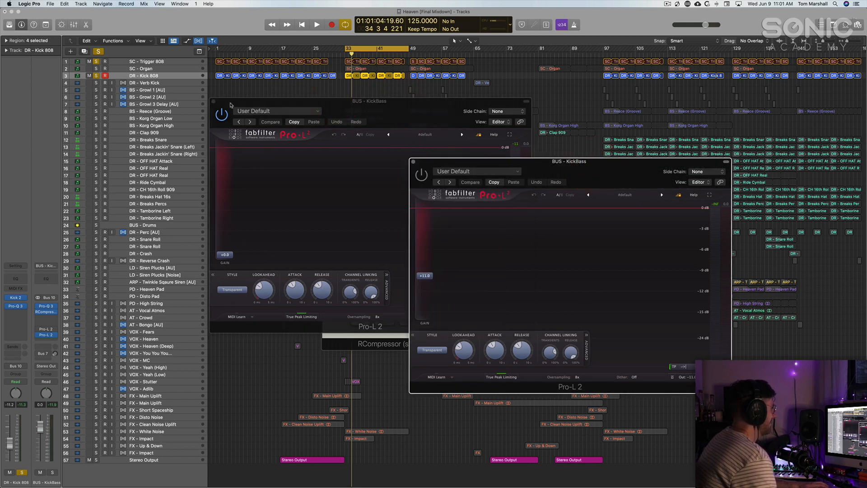
left_click_drag(231, 104, 149, 166)
left_click(135, 163)
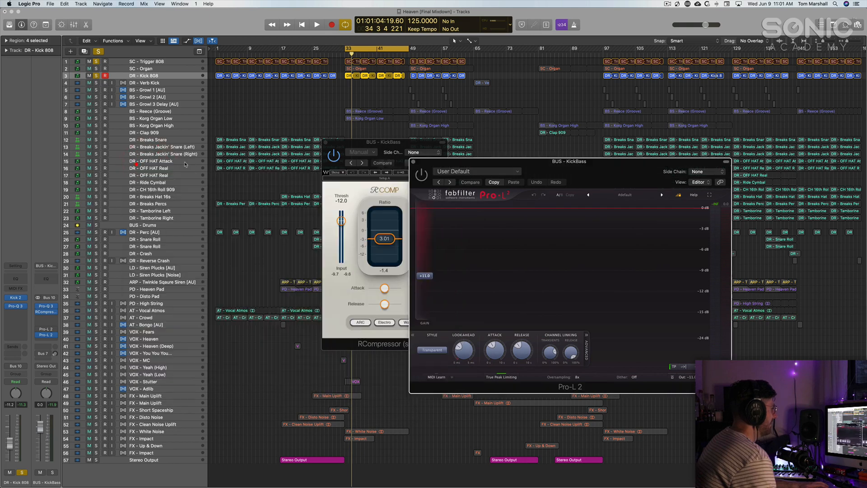
left_click(412, 161)
left_click(388, 140)
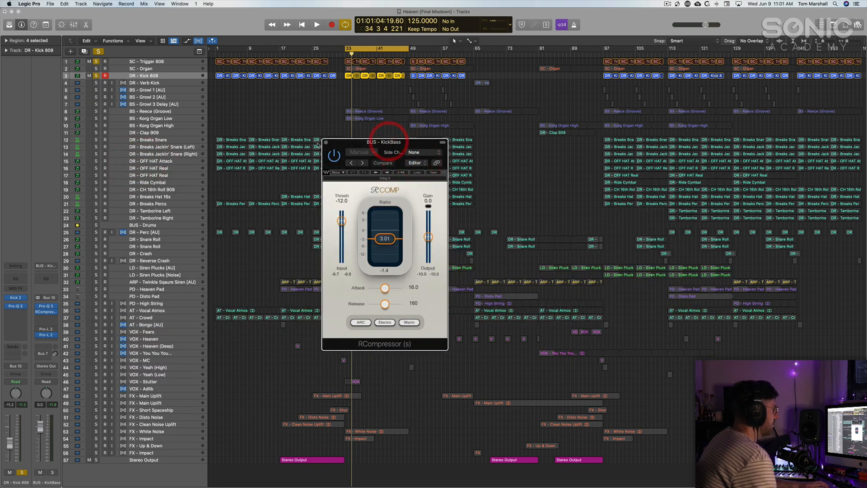
left_click(325, 142)
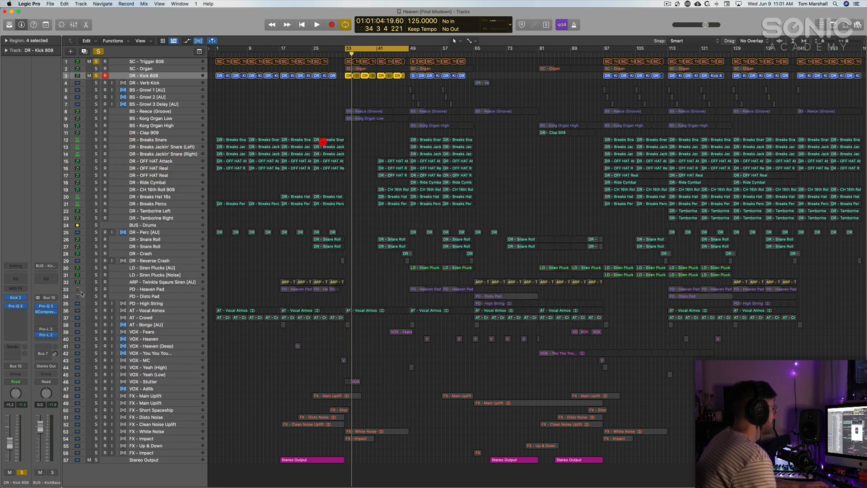
Remove the second Pro-L 2 from BUS - KickBass.
left_click(56, 334)
left_click(59, 343)
left_click(38, 328)
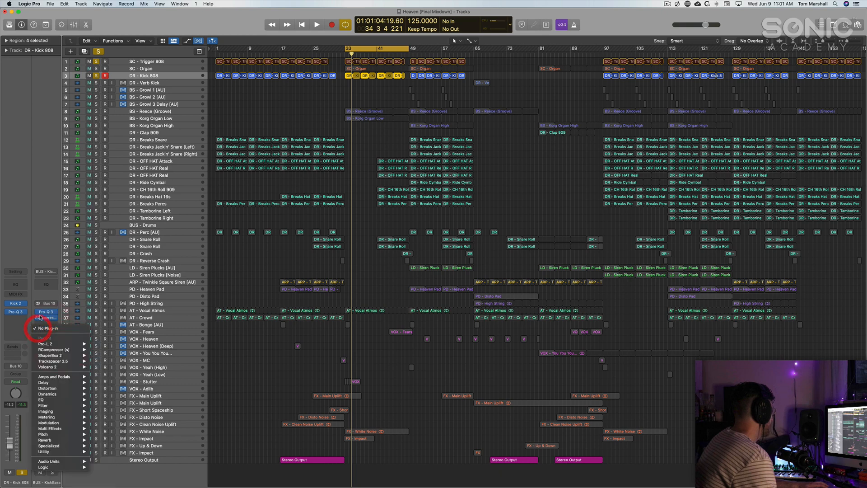
Leave the insert slot of BUS - KickBass empty, and examine its Bus 7 send level and send options.
left_click(40, 319)
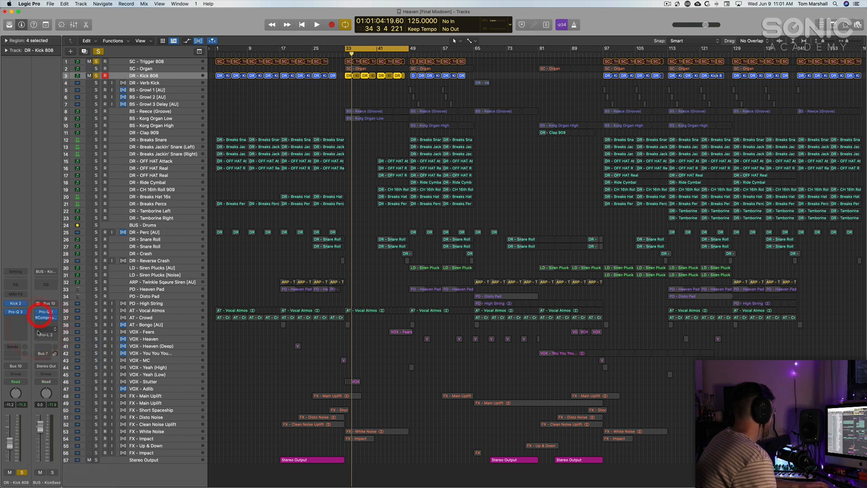
left_click(46, 356)
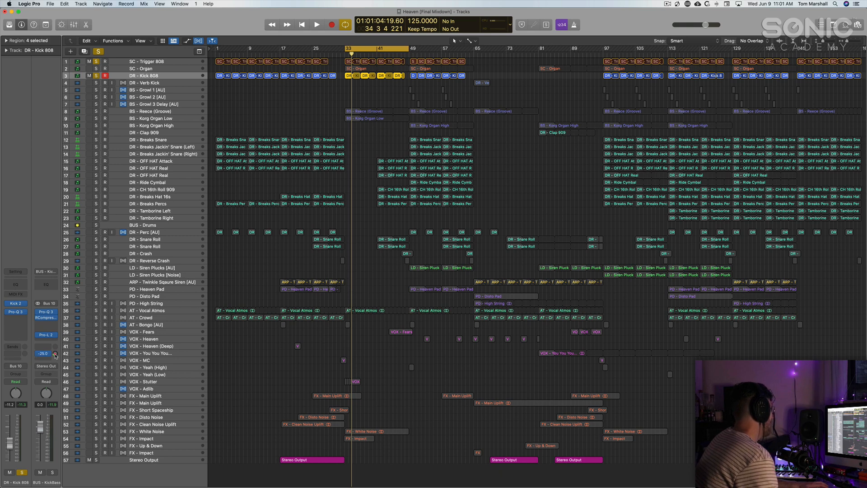
left_click(48, 355)
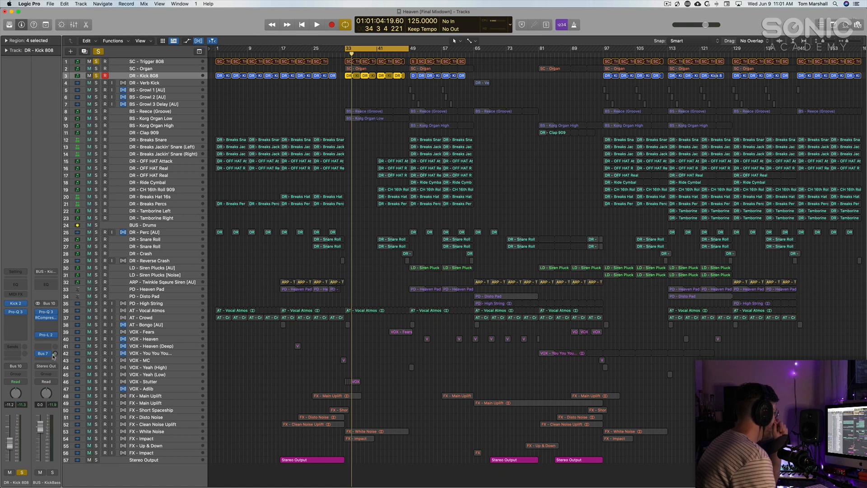
left_click(45, 355)
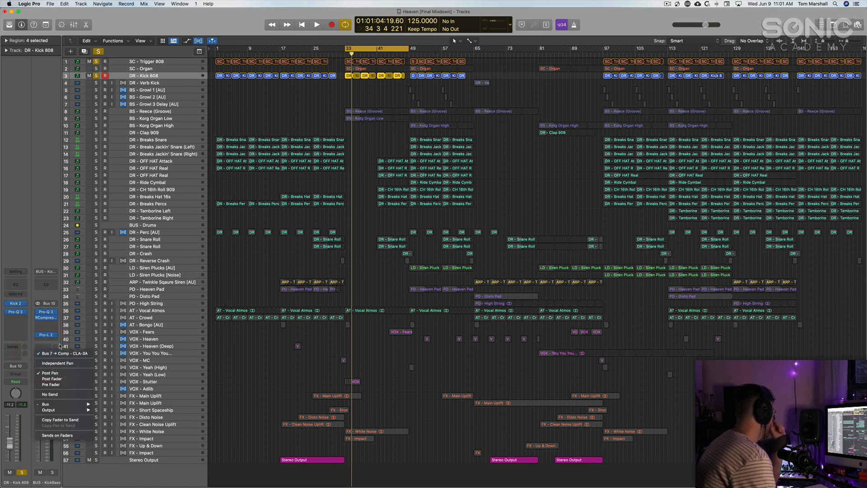
left_click(59, 346)
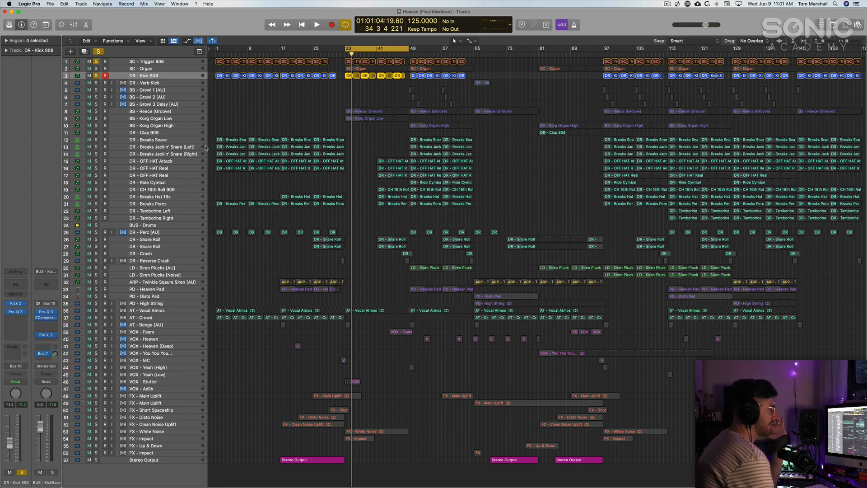
Solo BS - Reece (Groove), BS - Korg Organ Low and BS - Korg Organ High, and play them with the kick through the Stereo Output's Pro-L 2.
left_click_drag(96, 111, 96, 127)
key("space")
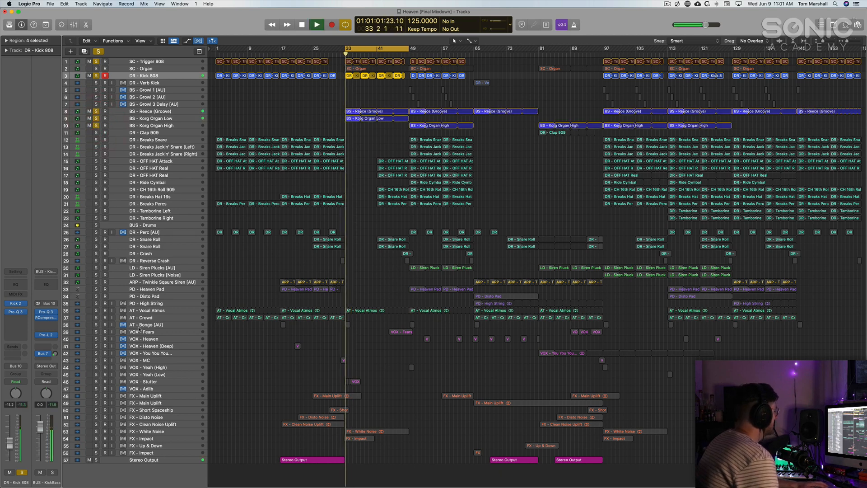
left_click(171, 456)
left_click(248, 364)
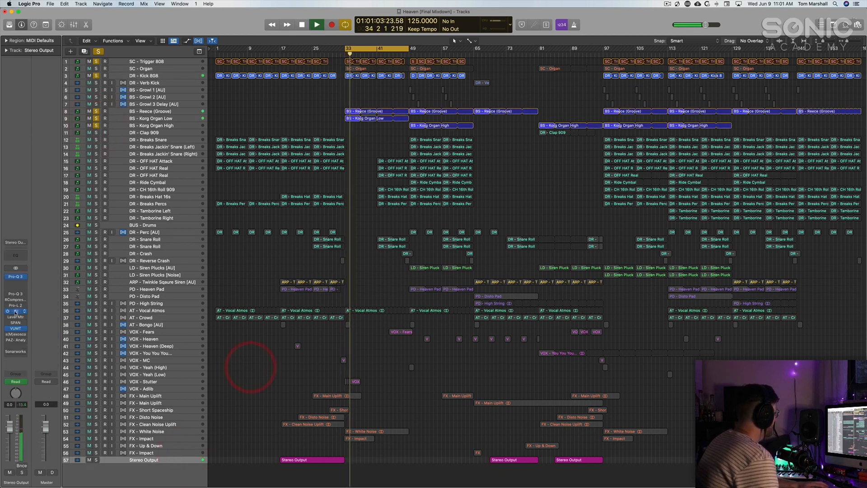
left_click(15, 310)
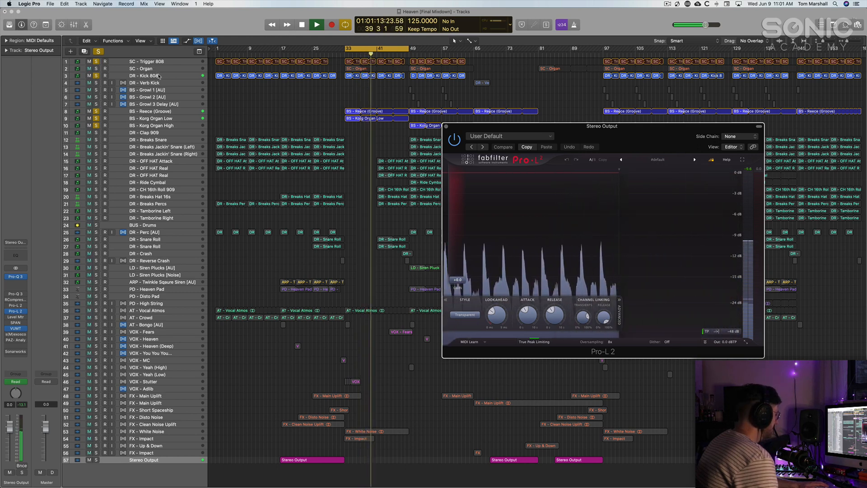
key("space")
Select DR - Kick 808 and open the BUS - KickBass RCompressor beside the Stereo Output's Pro-L 2.
left_click(158, 76)
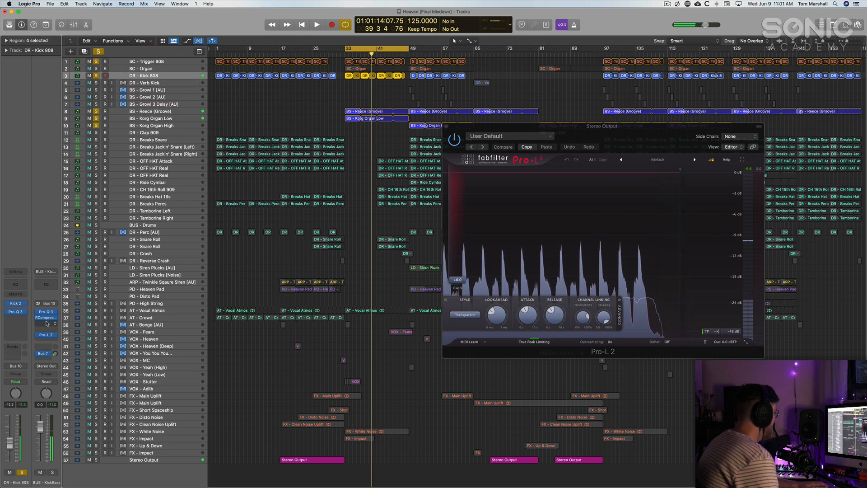
left_click(45, 317)
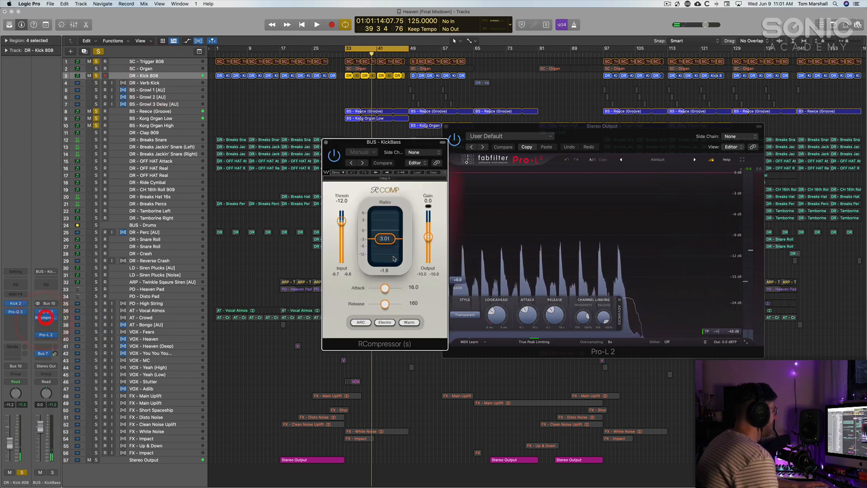
left_click_drag(404, 142, 349, 120)
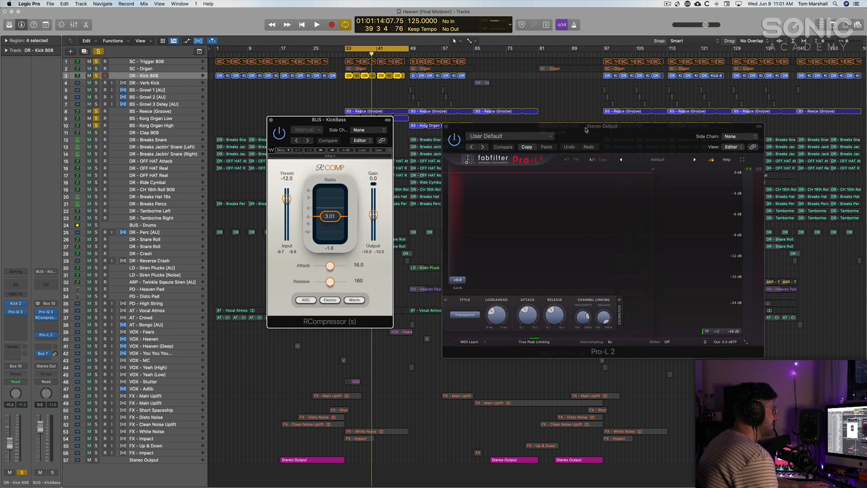
left_click(586, 130)
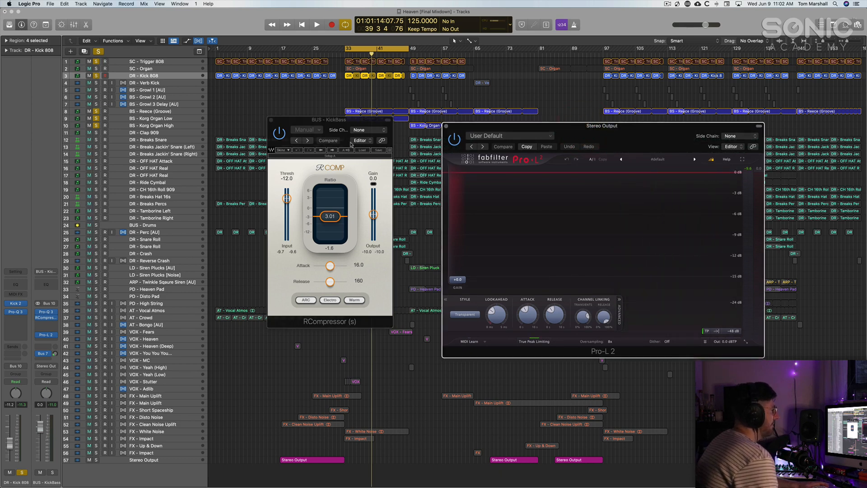
left_click(343, 120)
left_click_drag(331, 120, 337, 115)
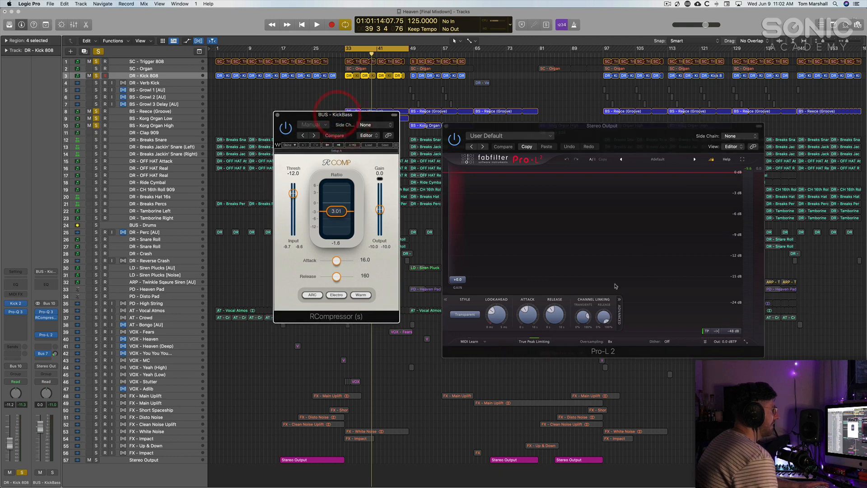
During playback, lower the KickBass RCompressor's attack to 0.50 to compare the peaks in Pro-L 2, and return it to 16.0.
key("space")
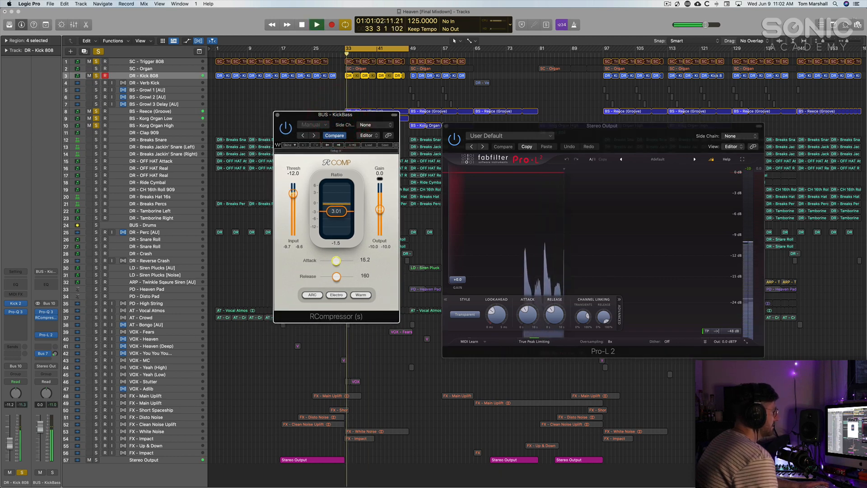
left_click_drag(335, 261, 320, 260)
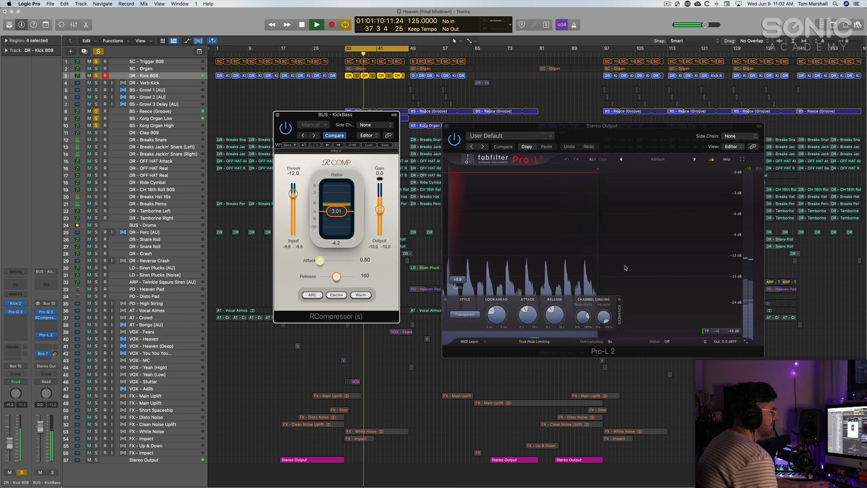
key("space")
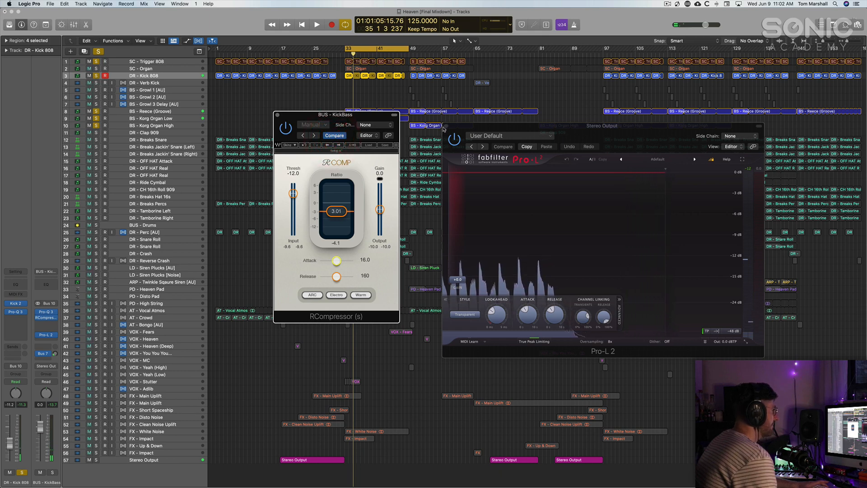
Replay the kick and basses with the 16.0 attack to examine the peaks, and close the RCompressor and Pro-L 2 windows.
key("space")
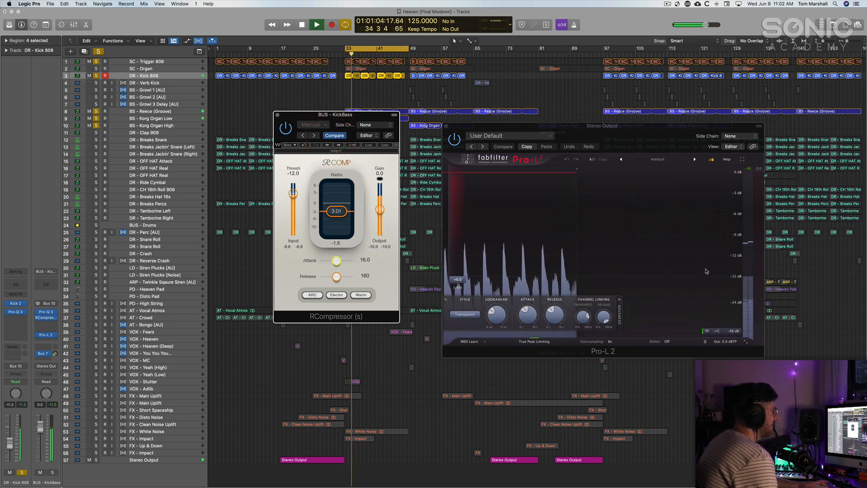
key("space")
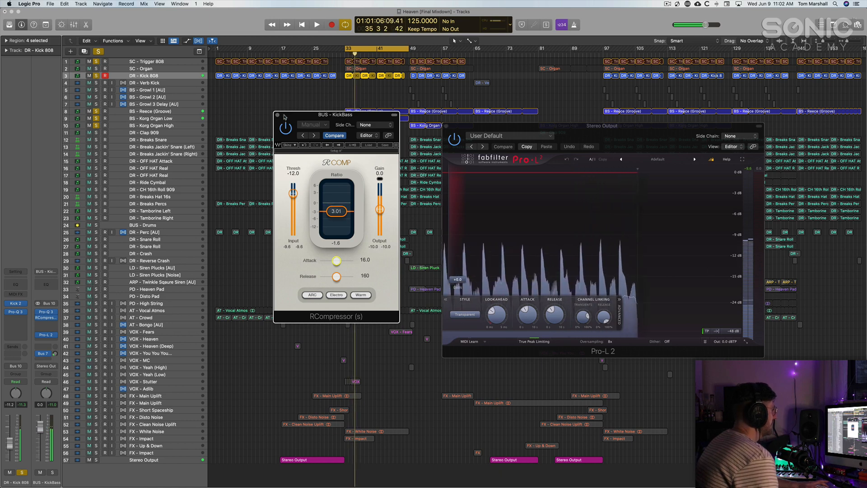
left_click(277, 115)
left_click(277, 110)
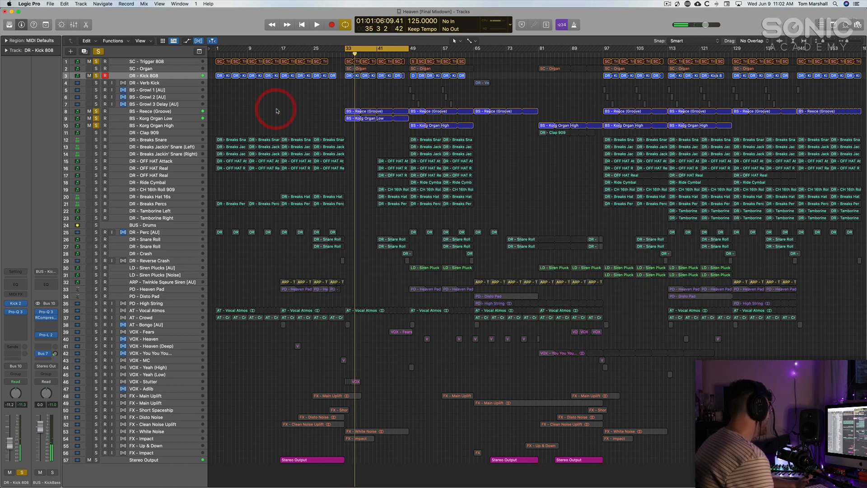